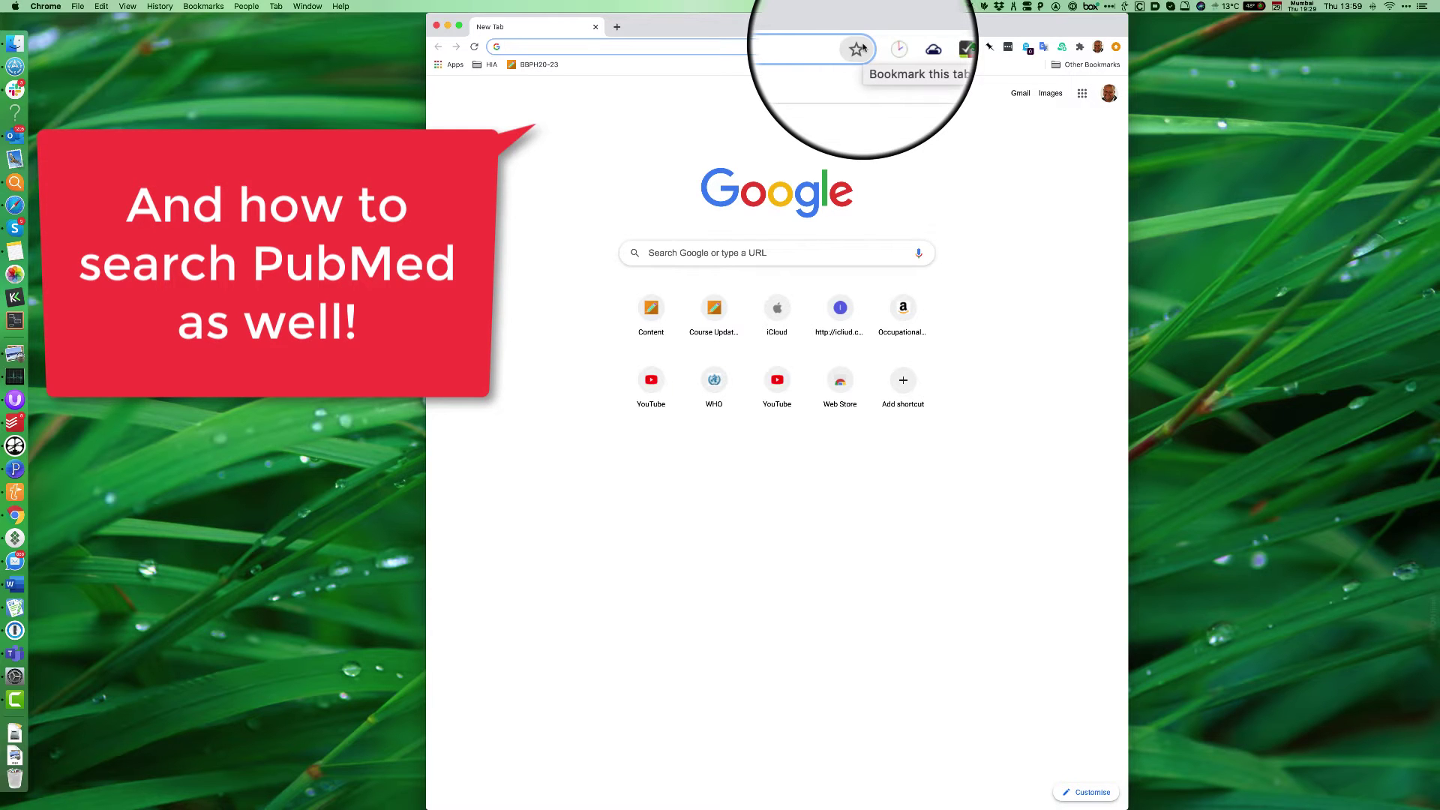
- Search the web for 'uwl library' and open the University of West London library's Databases A-Z page
{"action": "type", "text": "uwl "}
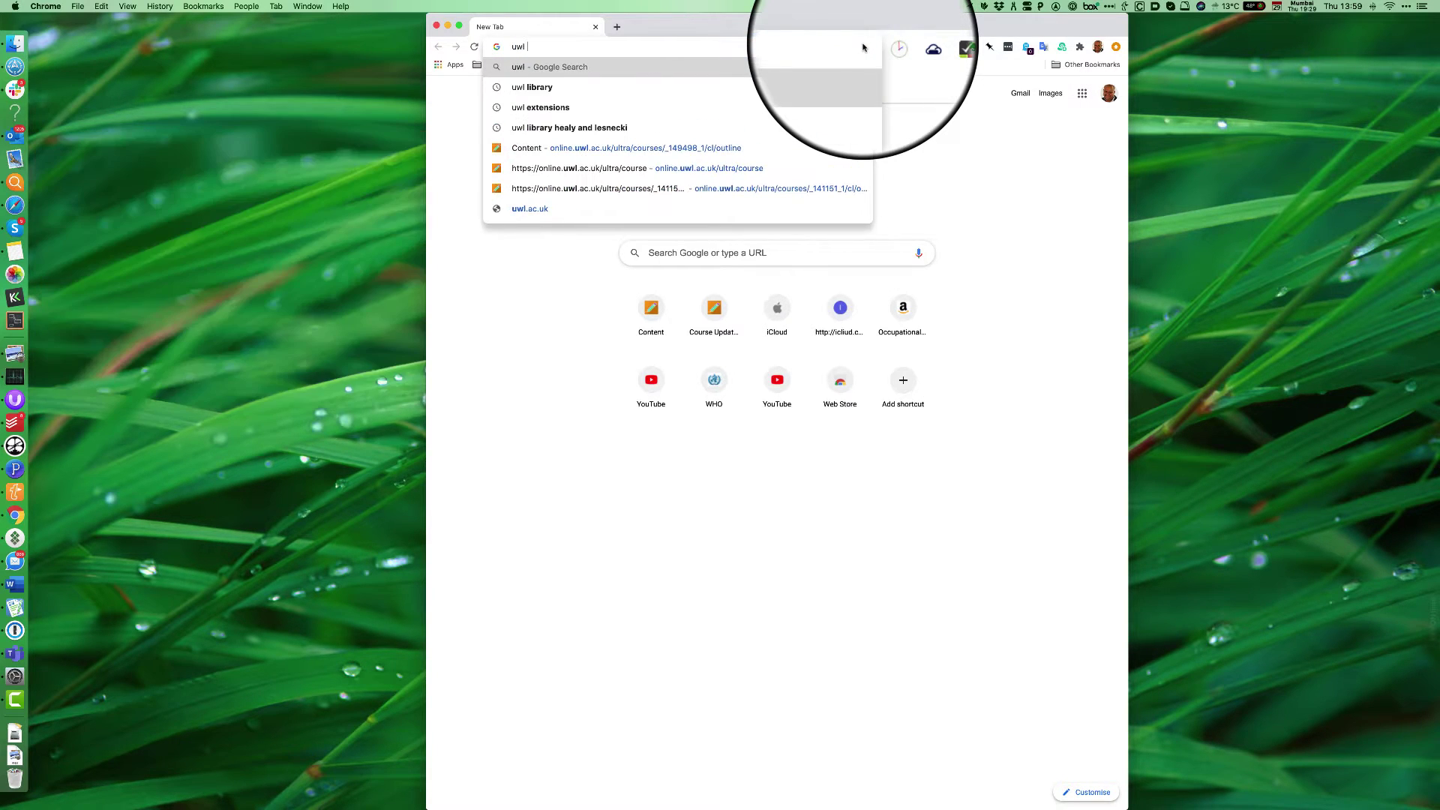
{"action": "type", "text": "library"}
{"action": "key", "text": "Return"}
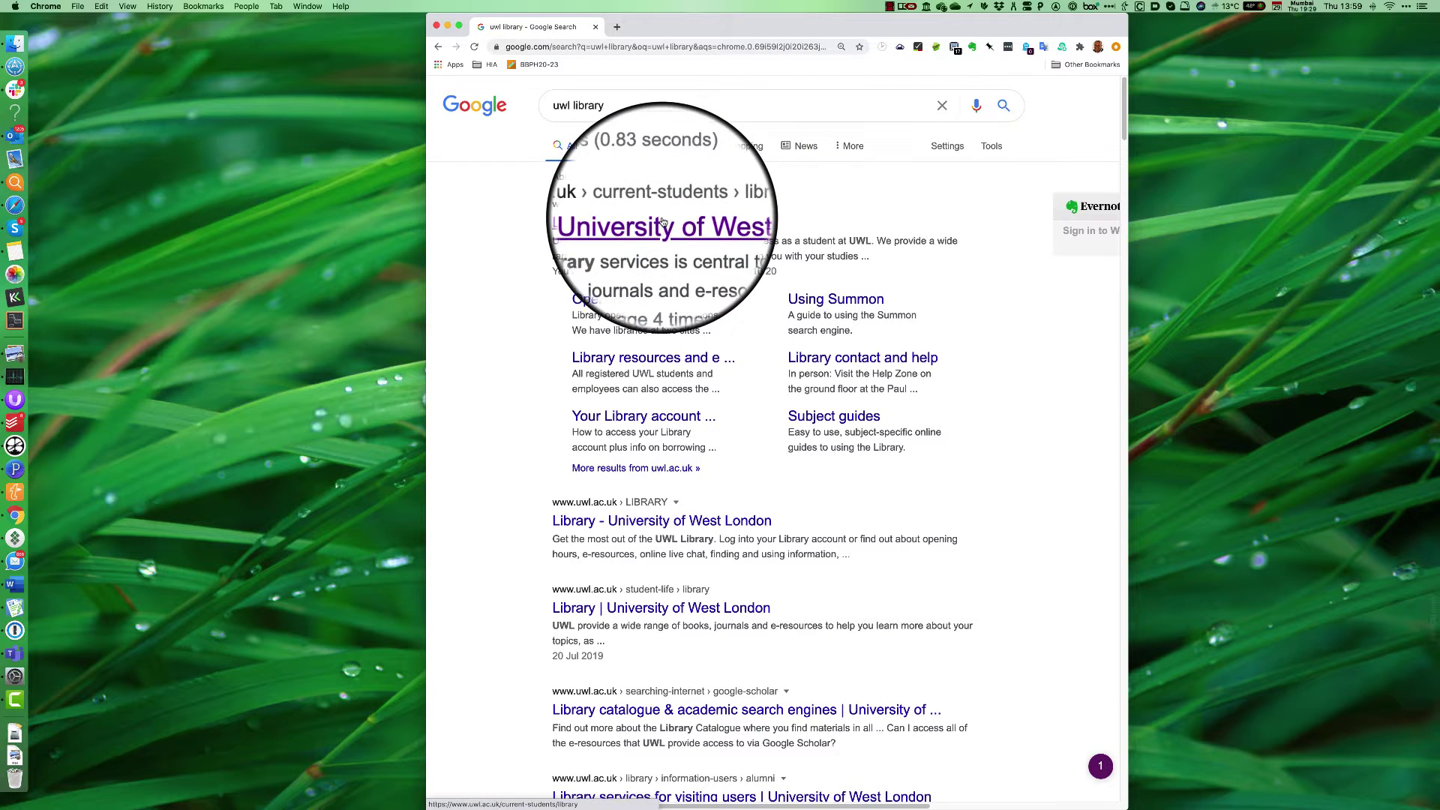
{"action": "left_click", "coordinate": [661, 222]}
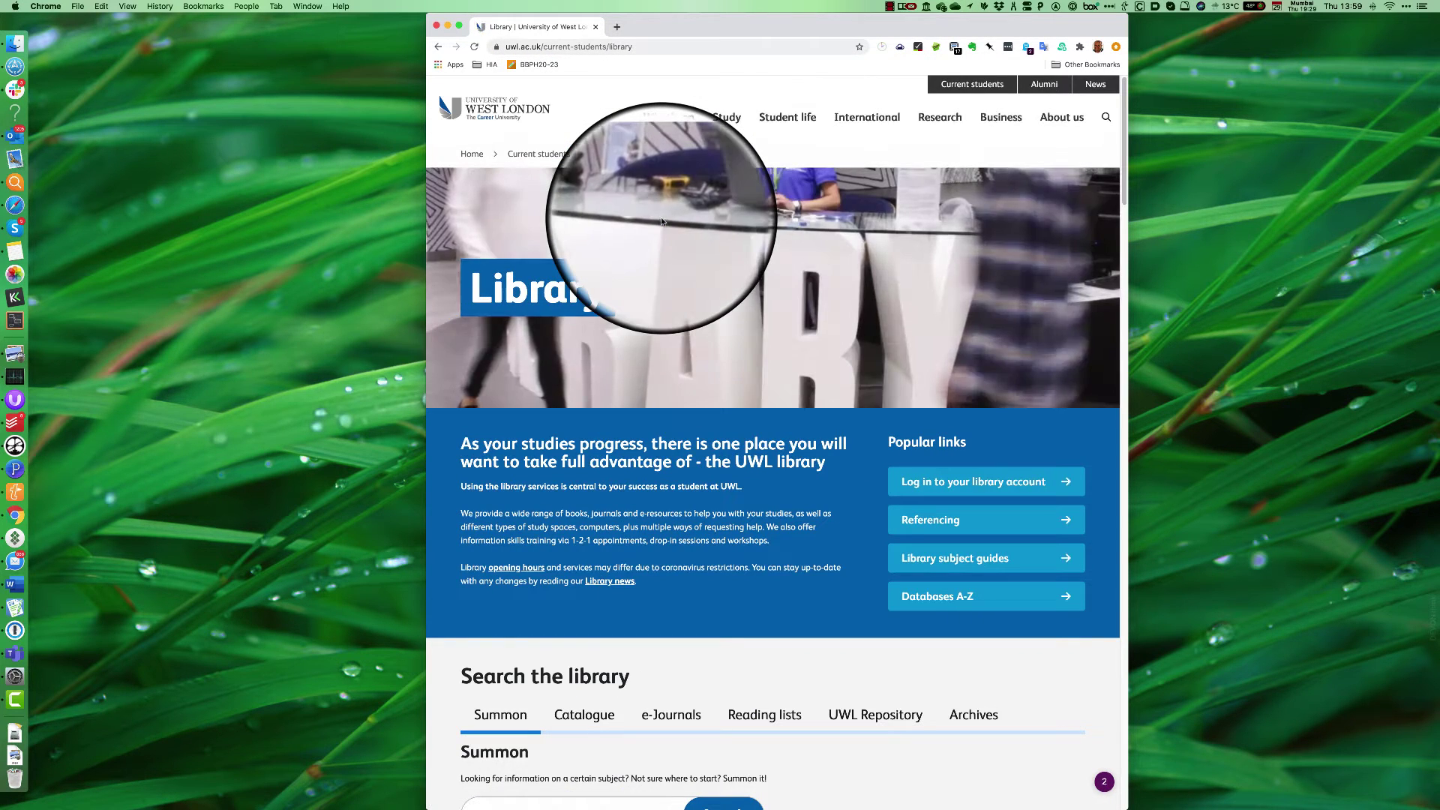
{"action": "left_click", "coordinate": [955, 605]}
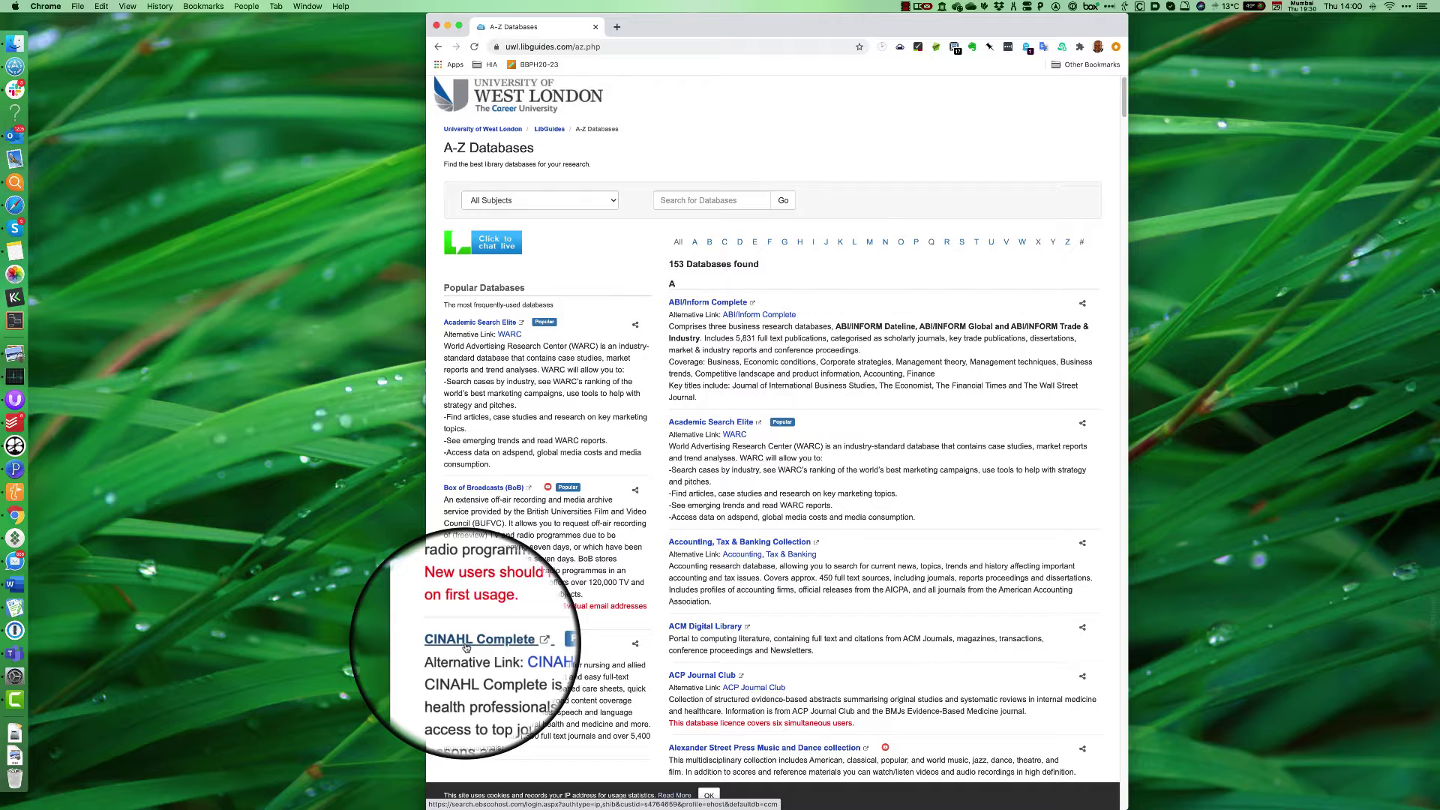
- Open CINAHL Complete and add Academic Search Elite and MEDLINE to the databases searched
{"action": "left_click", "coordinate": [466, 647]}
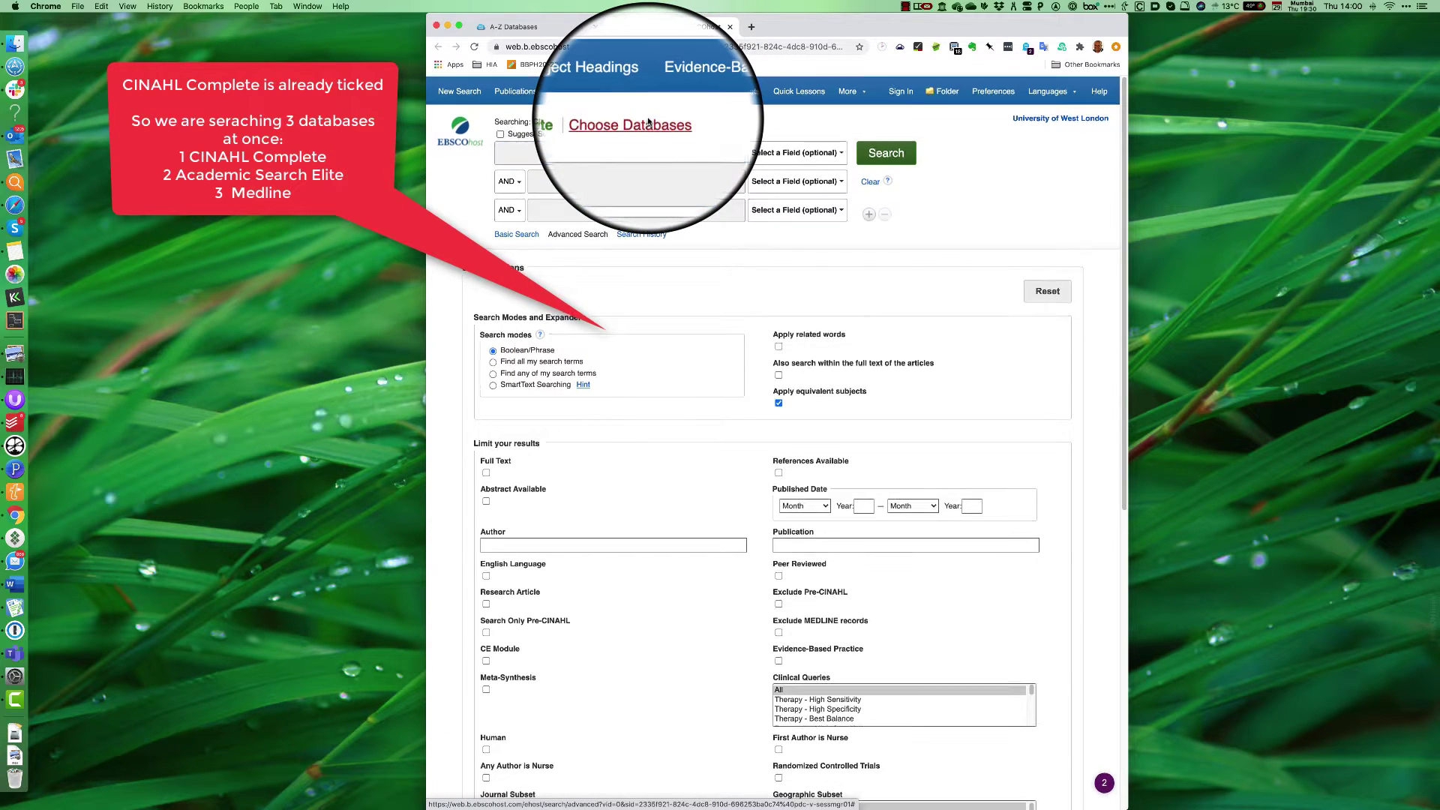
{"action": "left_click", "coordinate": [649, 123]}
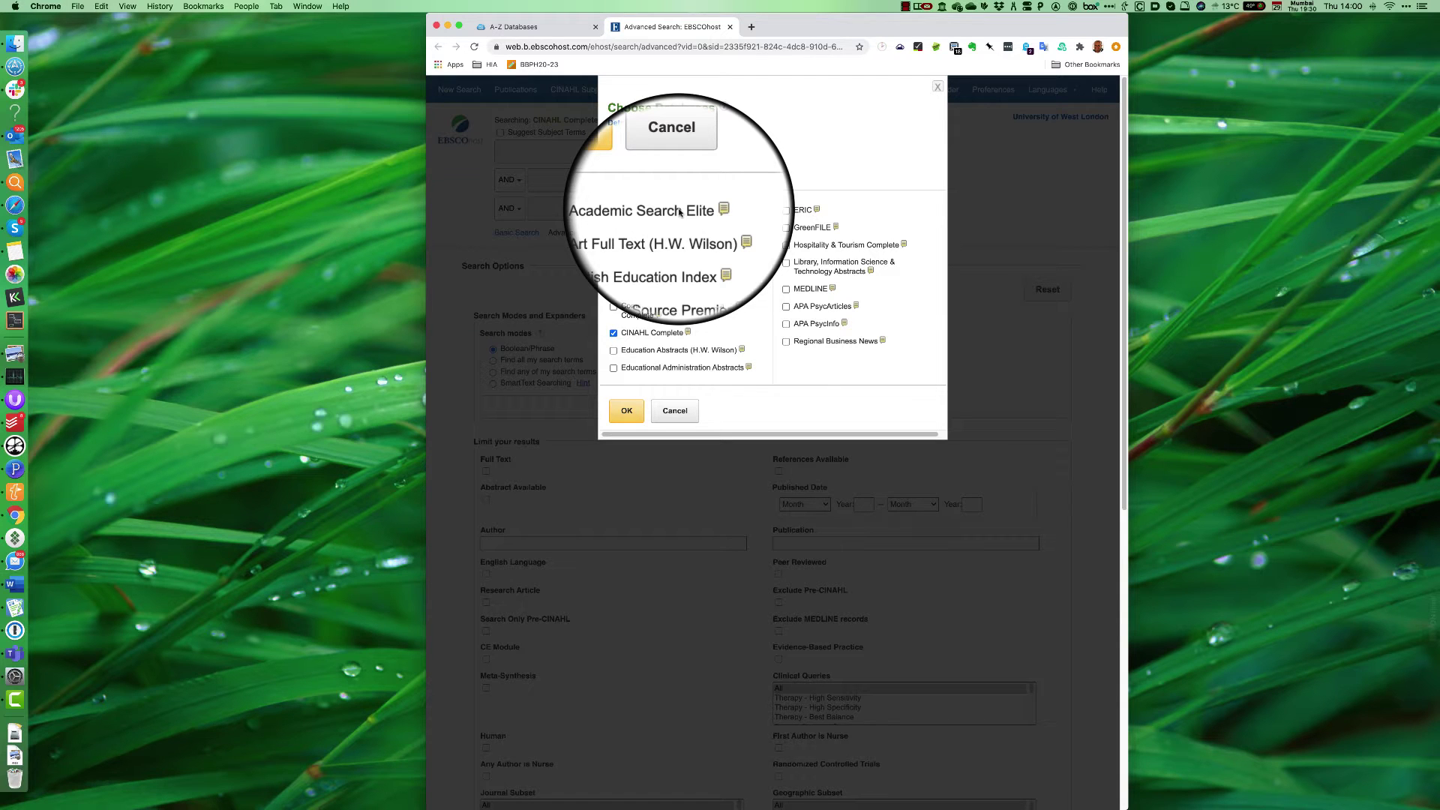
{"action": "left_click", "coordinate": [680, 213]}
{"action": "left_click", "coordinate": [786, 290]}
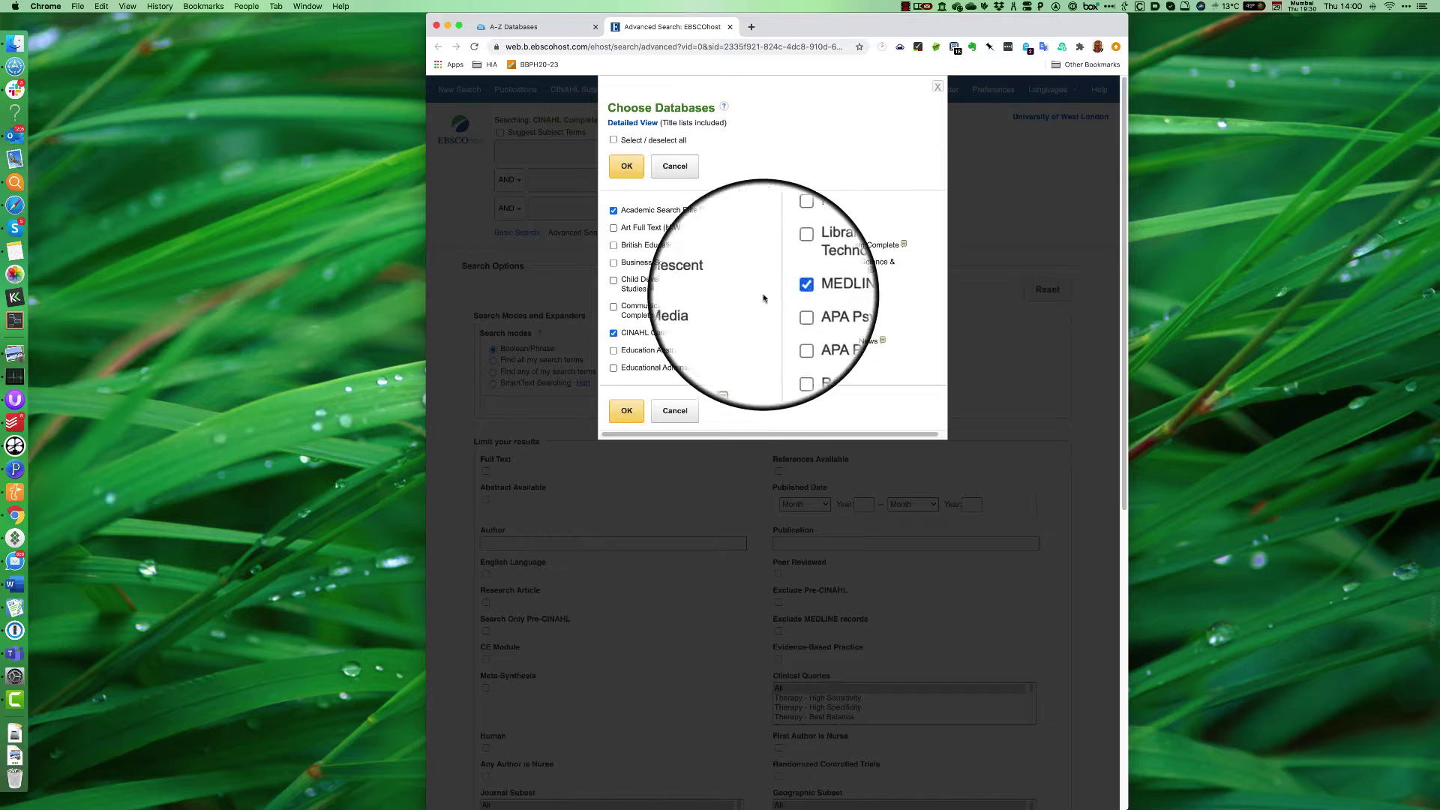
{"action": "left_click", "coordinate": [627, 410]}
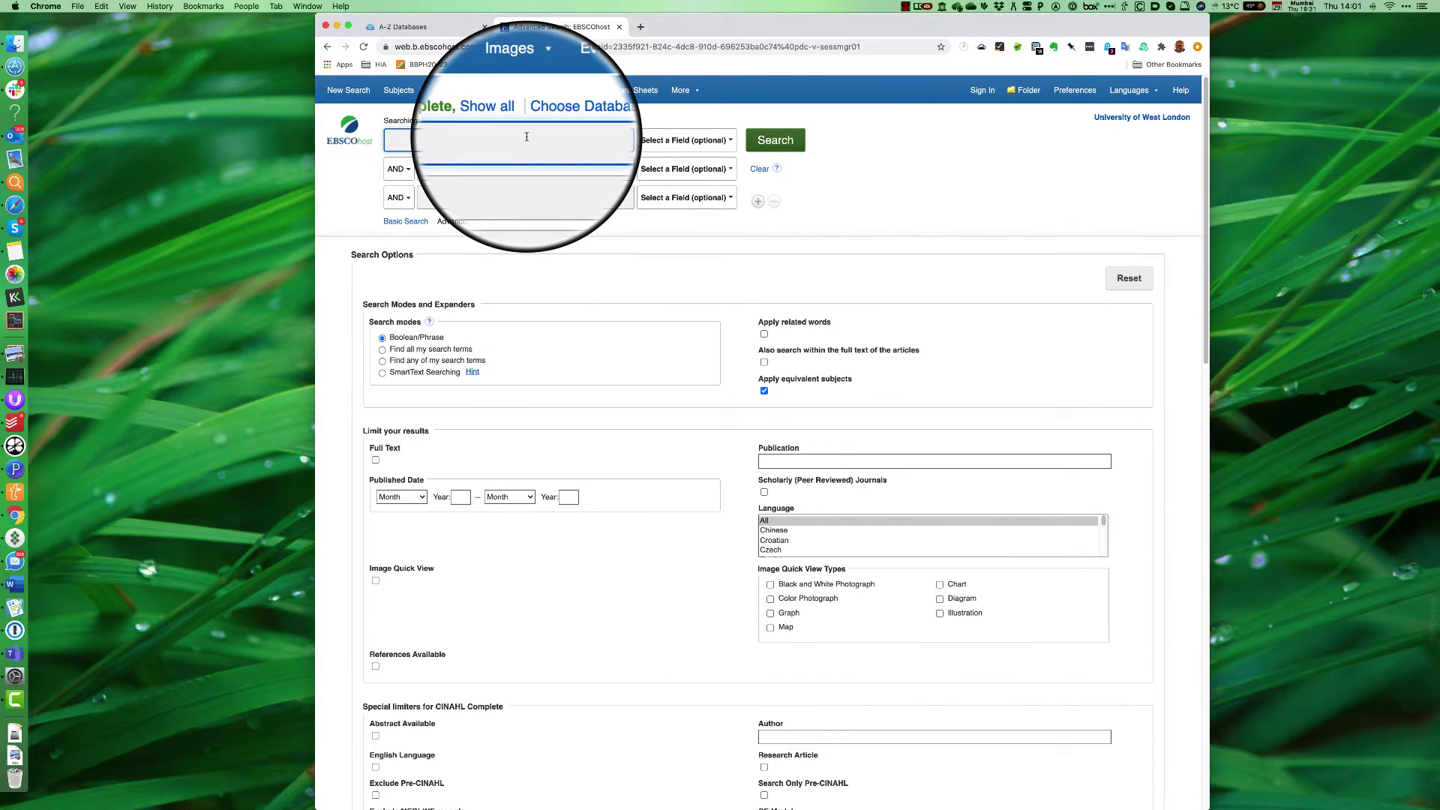
- Enter 'malaria' in the first search box and 'cross-sectional study' in the second AND box
{"action": "type", "text": "ma"}
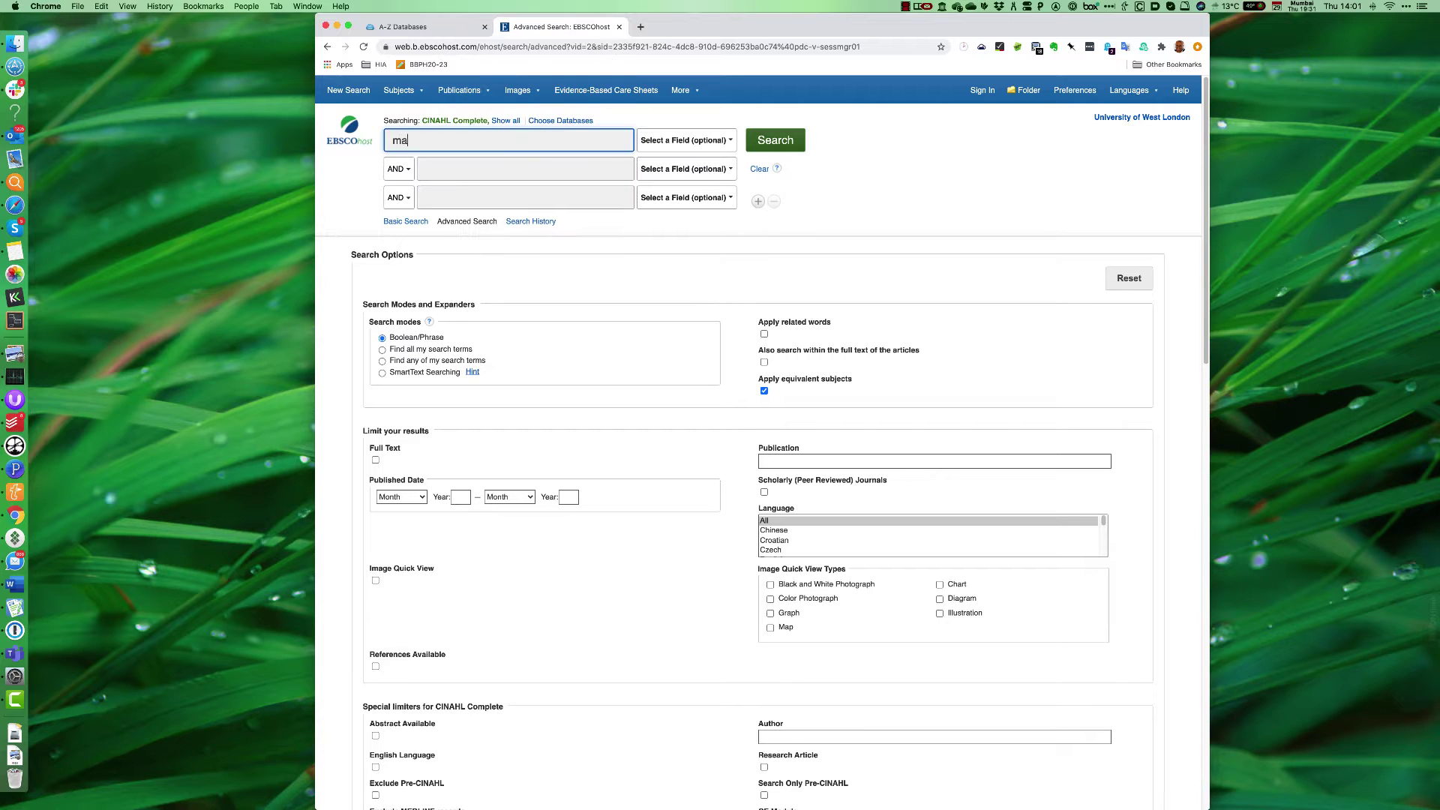
{"action": "type", "text": "laria"}
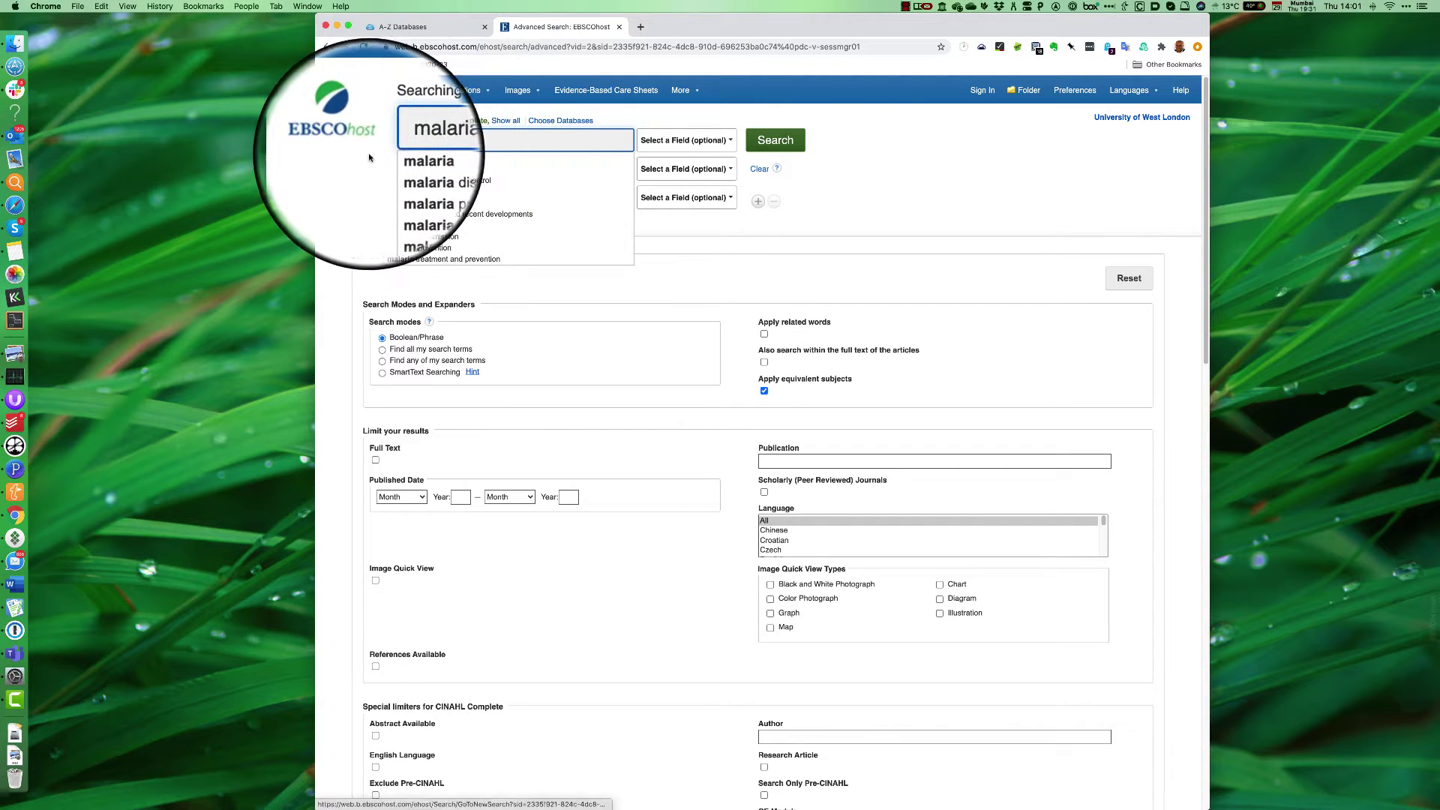
{"action": "left_click", "coordinate": [440, 167]}
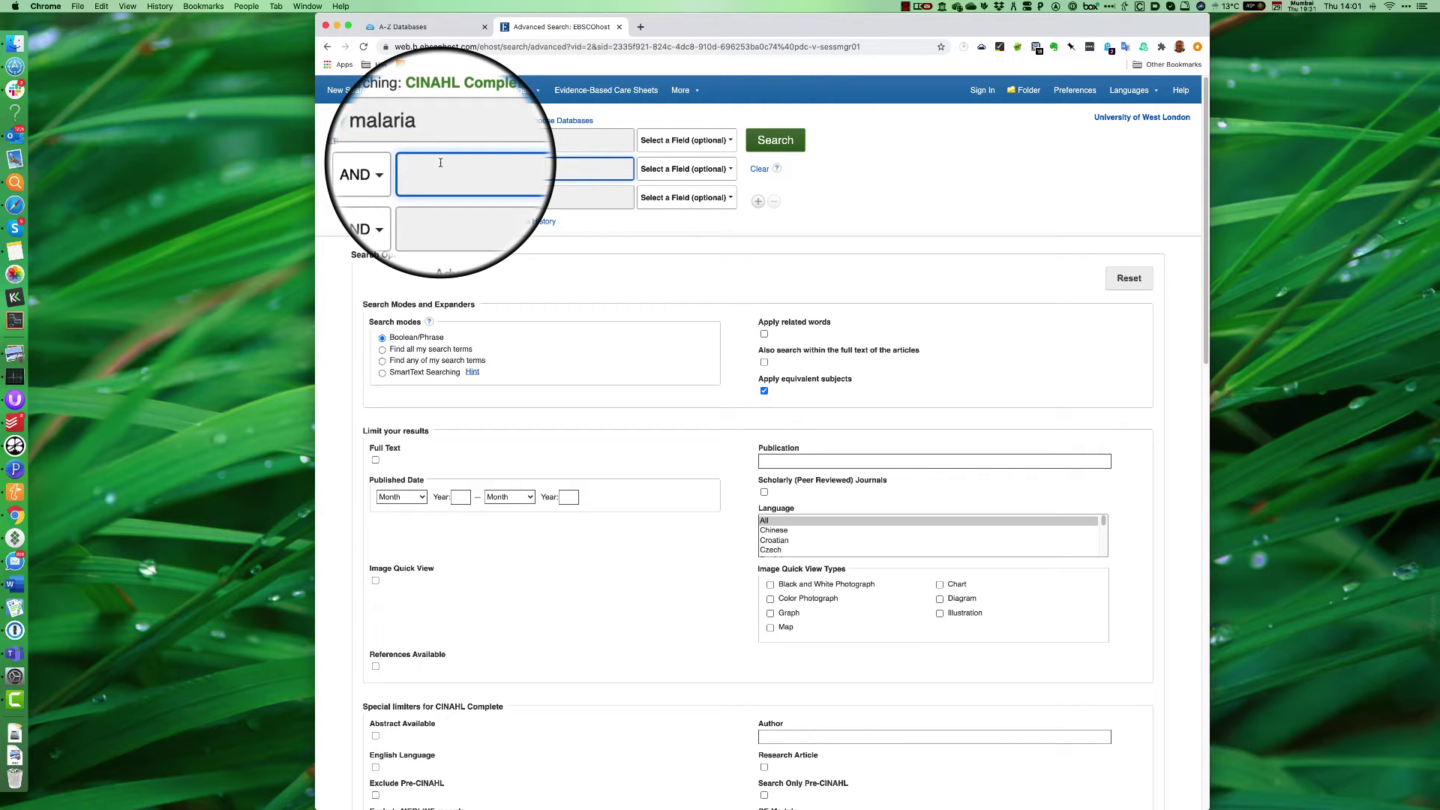
{"action": "type", "text": "cro"}
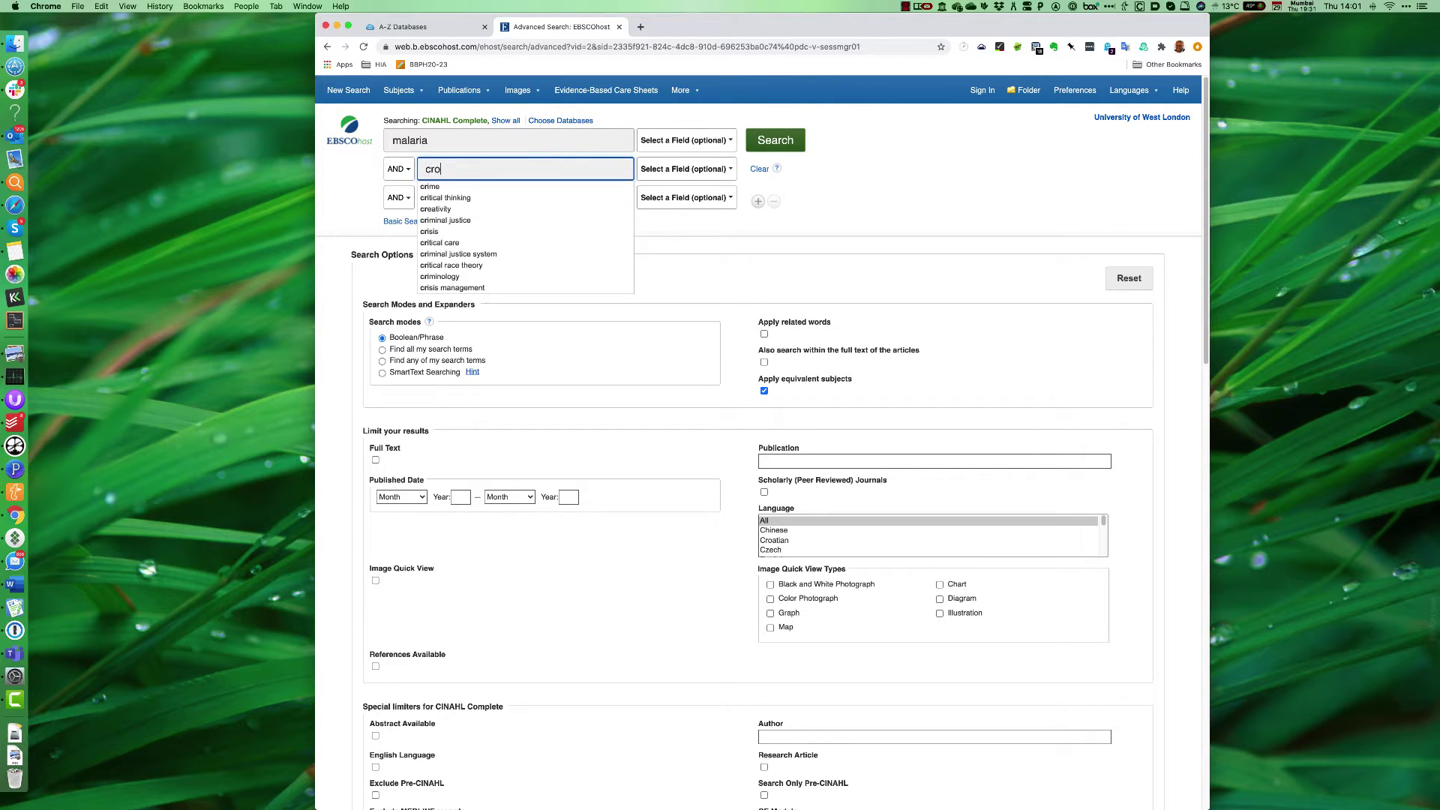
{"action": "type", "text": "ss-secti"}
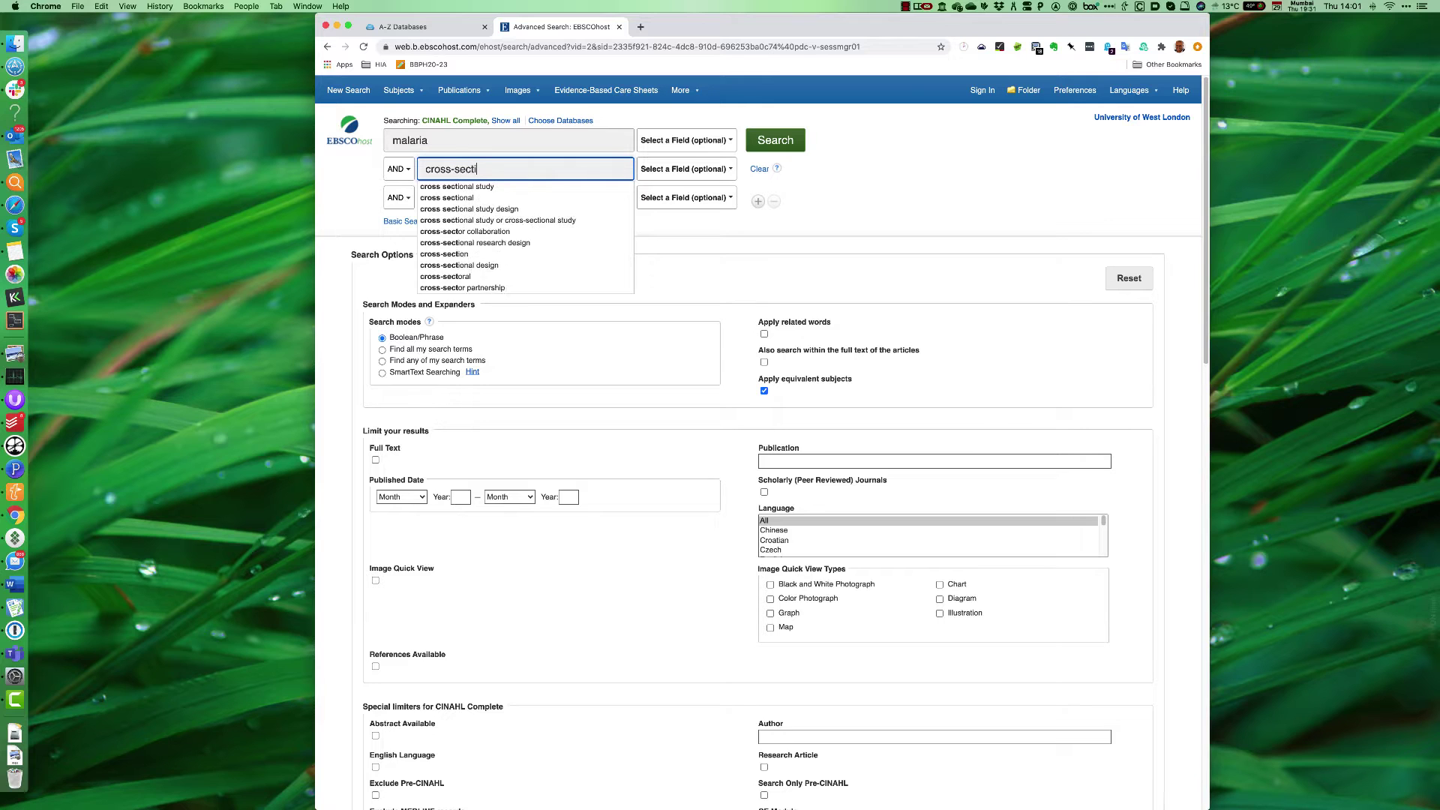
{"action": "type", "text": "onal stud"}
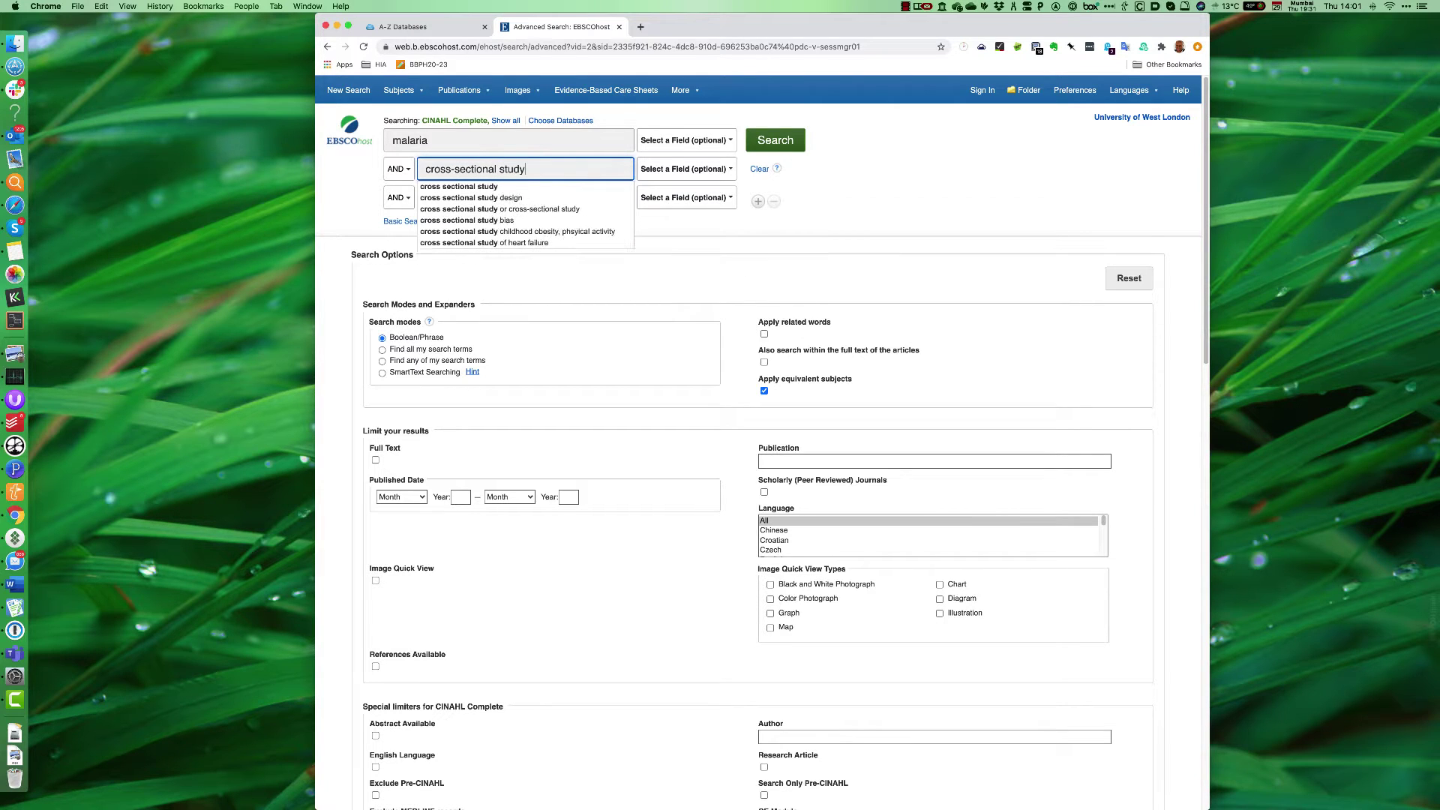
{"action": "type", "text": "y"}
{"action": "left_click", "coordinate": [691, 184]}
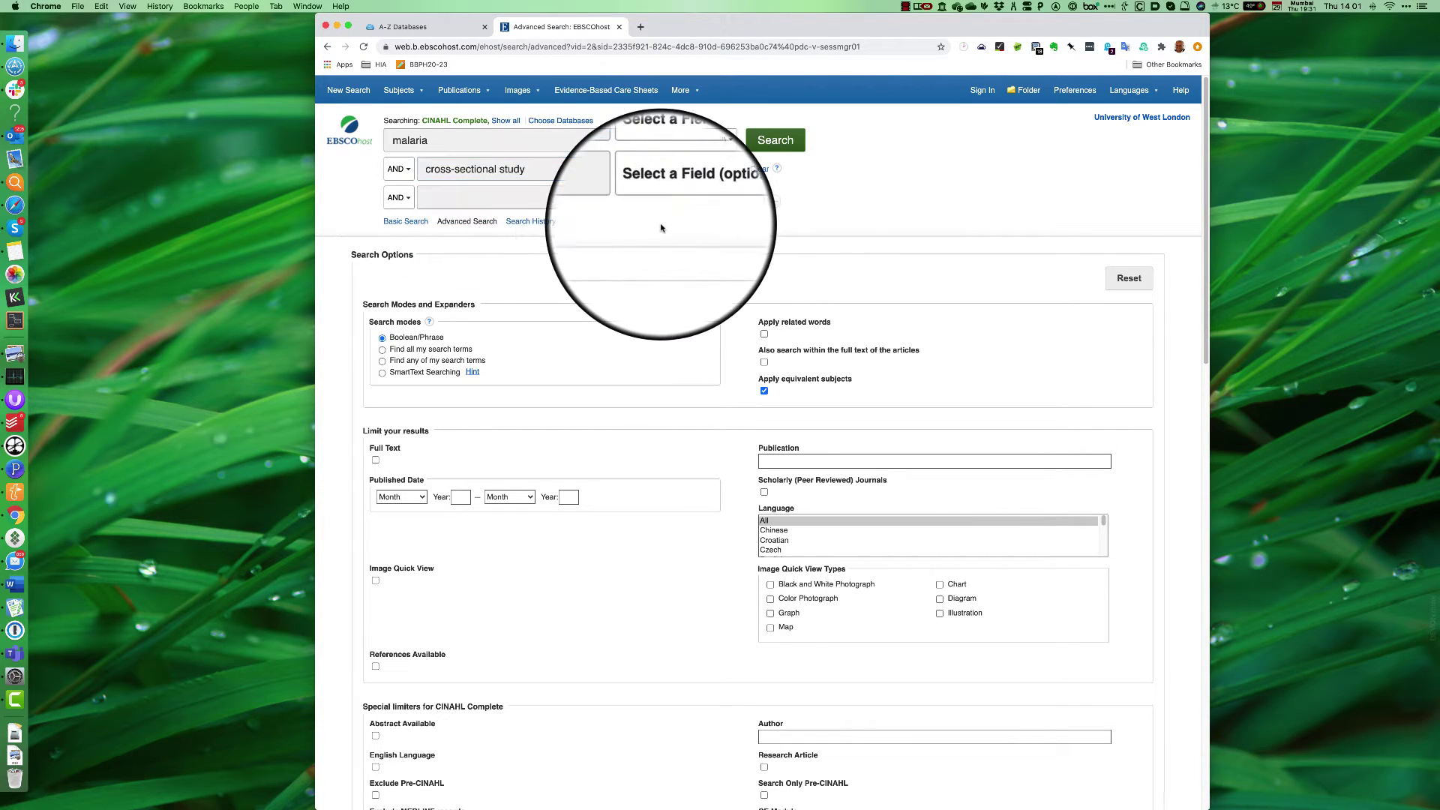
- Run the malaria AND cross-sectional study search and scroll through the 5,706 results
{"action": "left_click", "coordinate": [787, 138]}
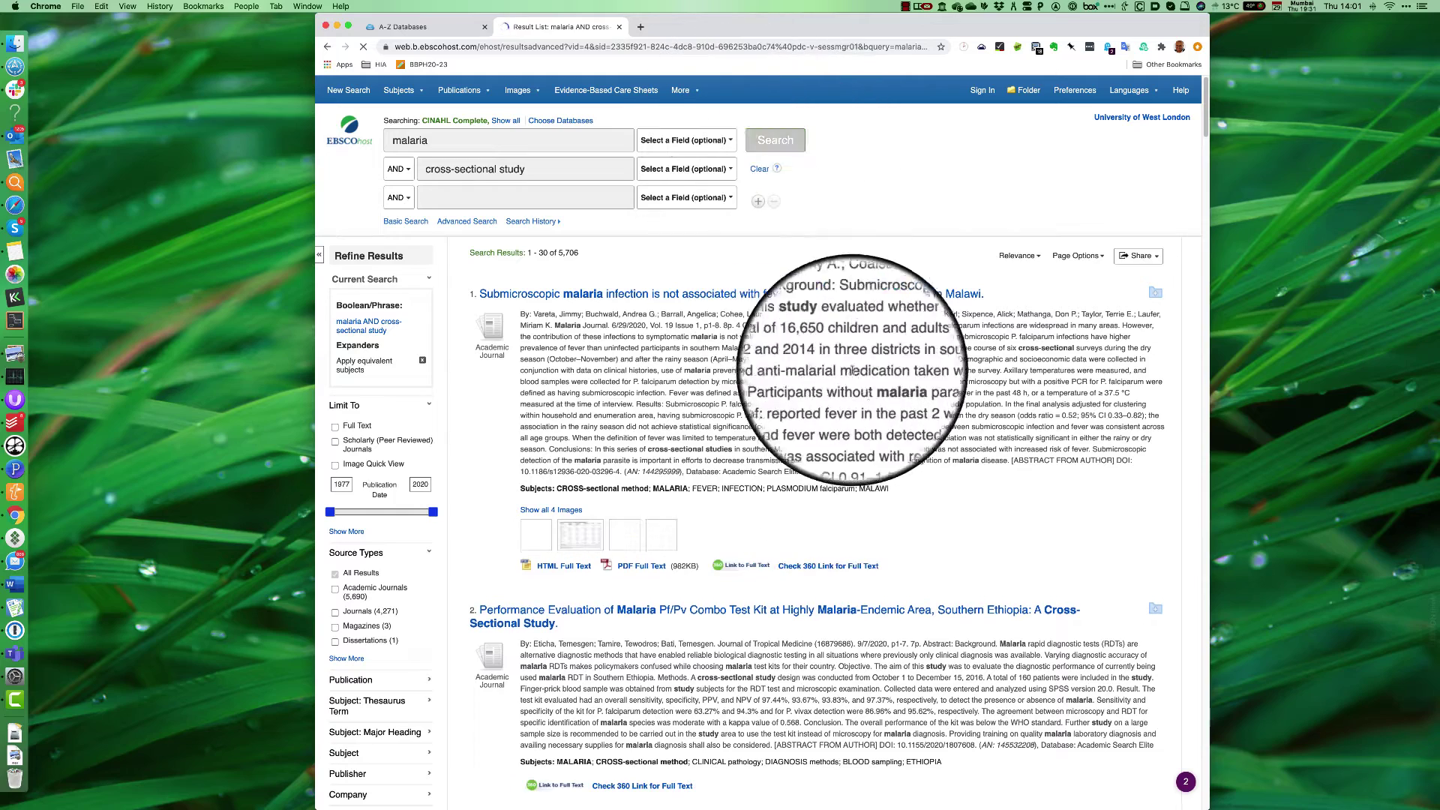
{"action": "scroll", "coordinate": [784, 281], "scroll_direction": "down", "scroll_amount": 1}
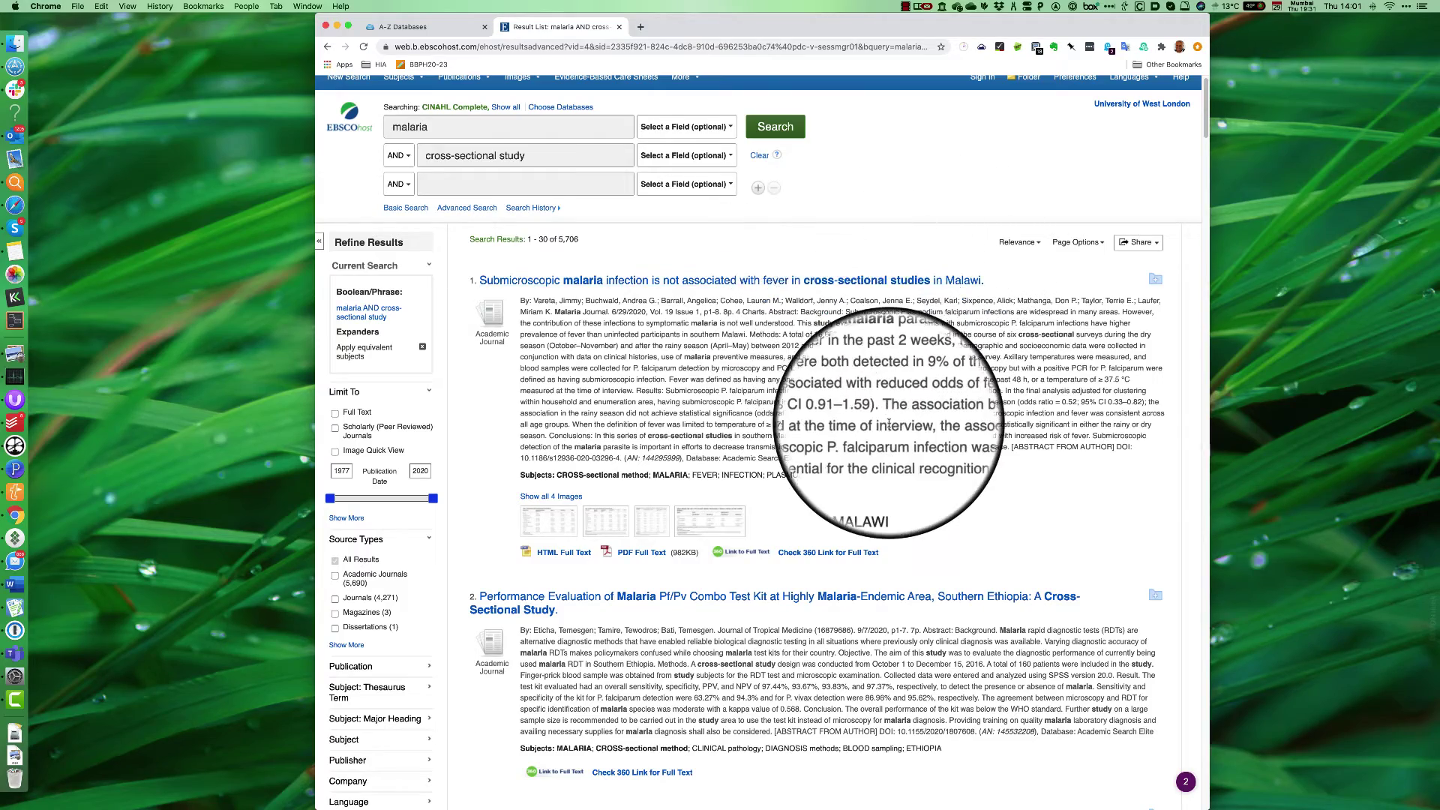
{"action": "scroll", "coordinate": [982, 457], "scroll_direction": "down", "scroll_amount": 3}
{"action": "scroll", "coordinate": [993, 474], "scroll_direction": "down", "scroll_amount": 1}
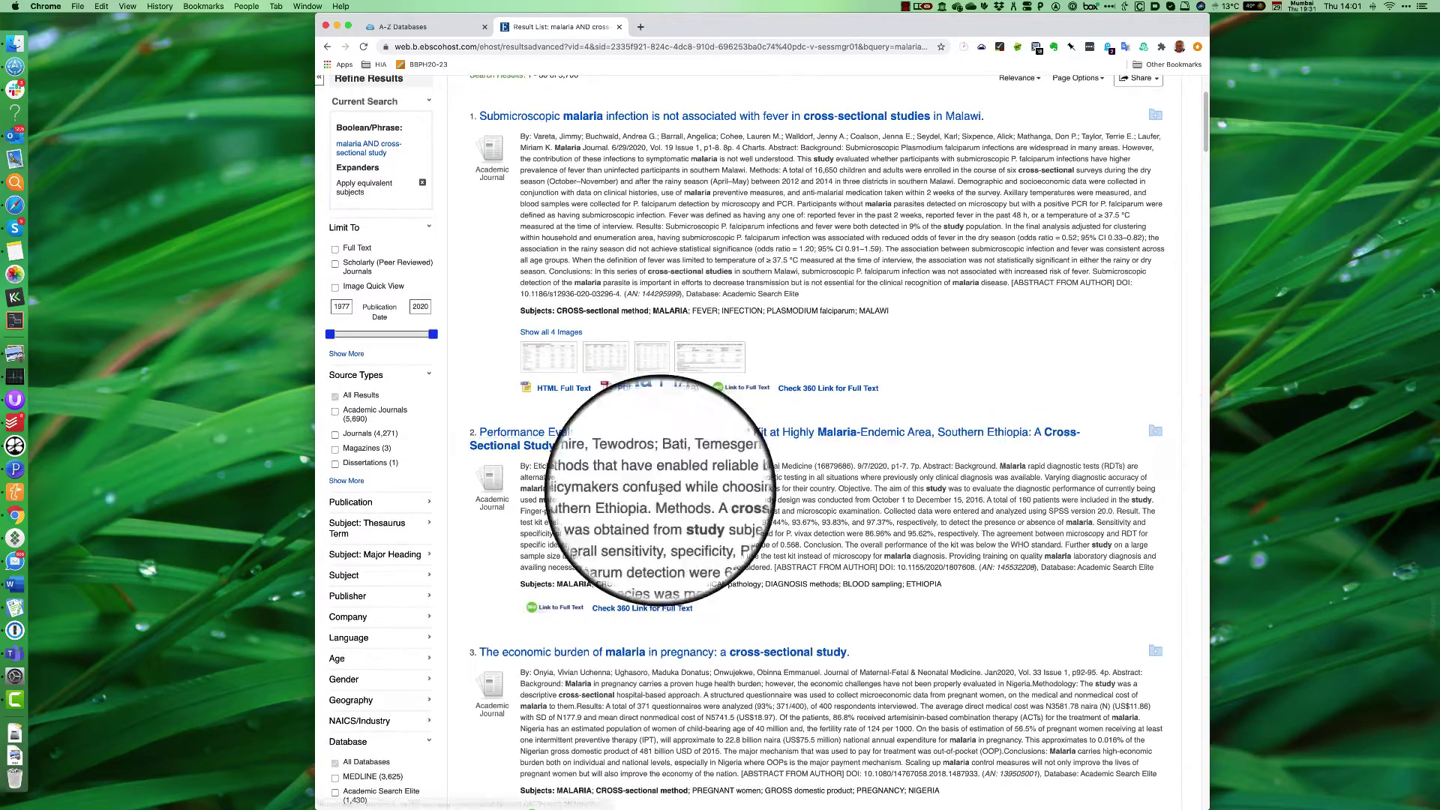
{"action": "scroll", "coordinate": [637, 480], "scroll_direction": "down", "scroll_amount": 2}
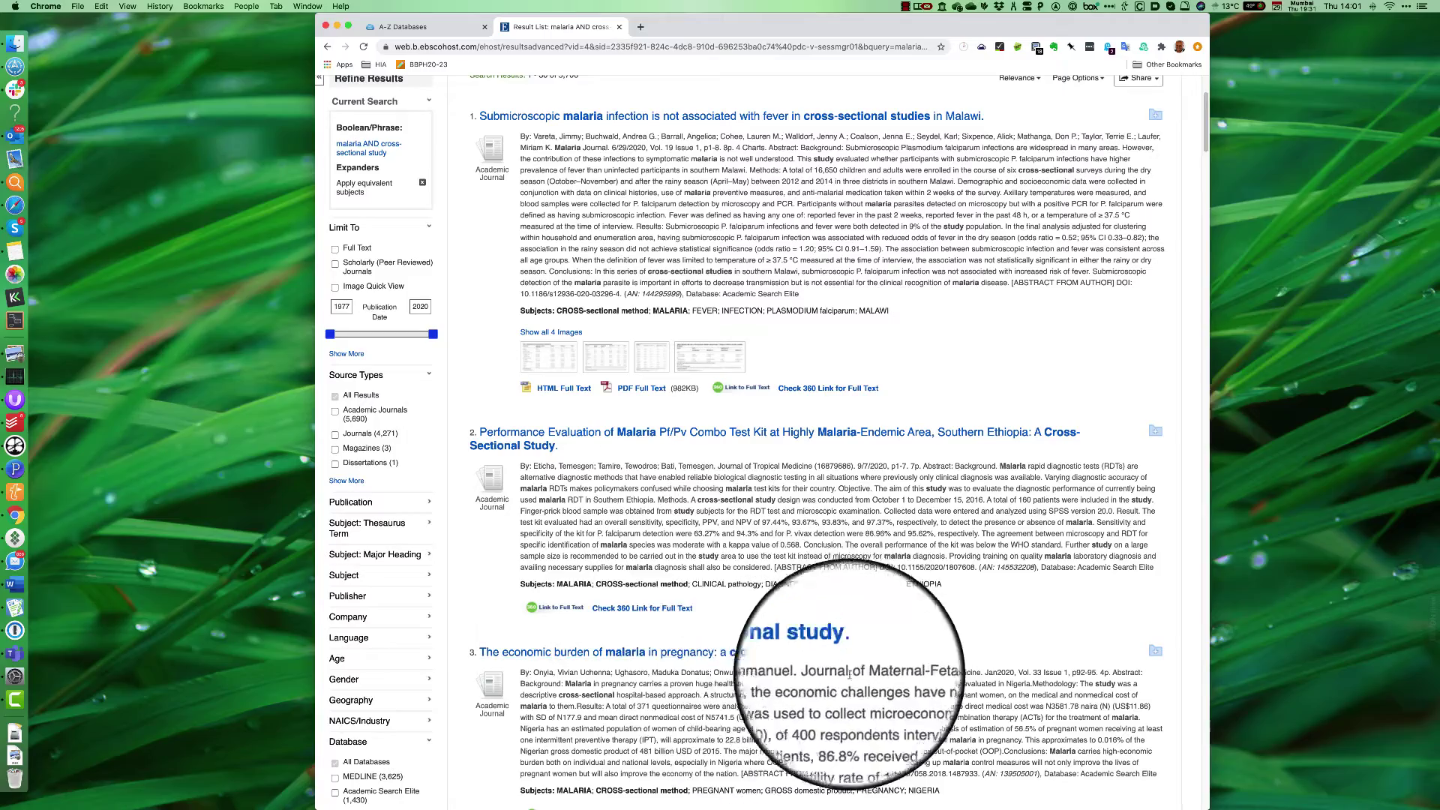
{"action": "scroll", "coordinate": [861, 660], "scroll_direction": "down", "scroll_amount": 6}
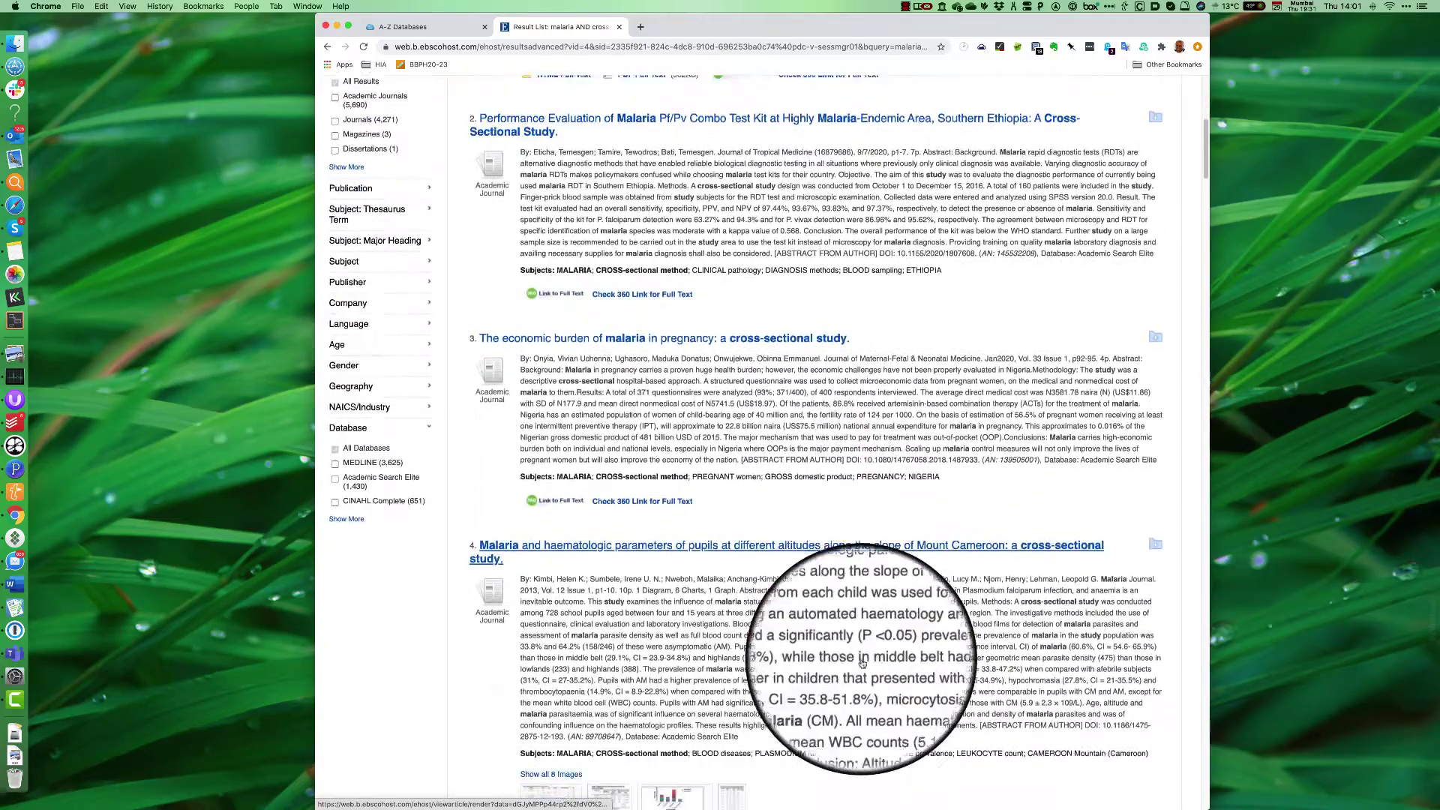
{"action": "scroll", "coordinate": [975, 739], "scroll_direction": "up", "scroll_amount": 13}
- Restrict 'cross-sectional study' to TI Title, rerun the search, and scroll through the 672 results
{"action": "left_click", "coordinate": [684, 197]}
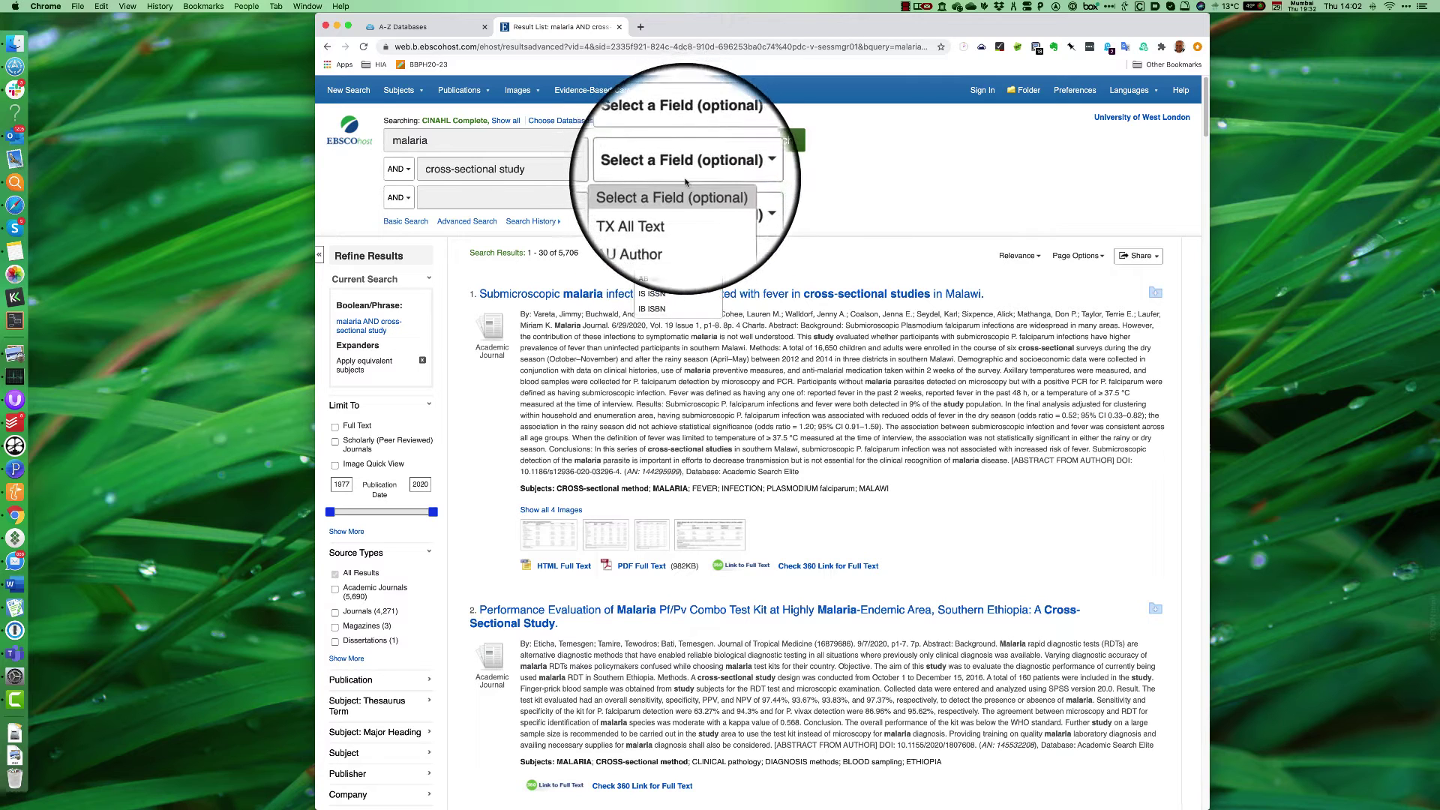
{"action": "left_click", "coordinate": [677, 234]}
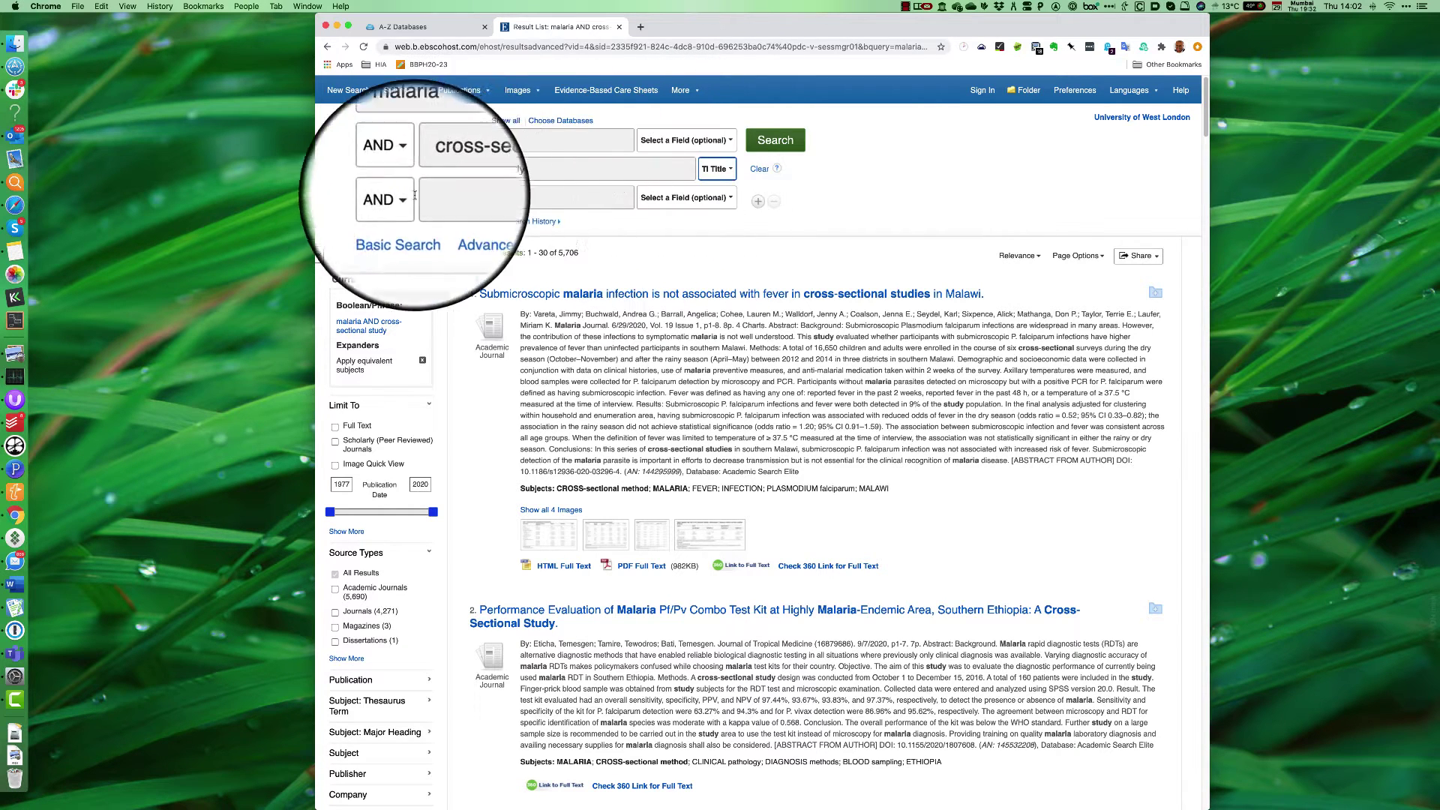
{"action": "left_click", "coordinate": [783, 143]}
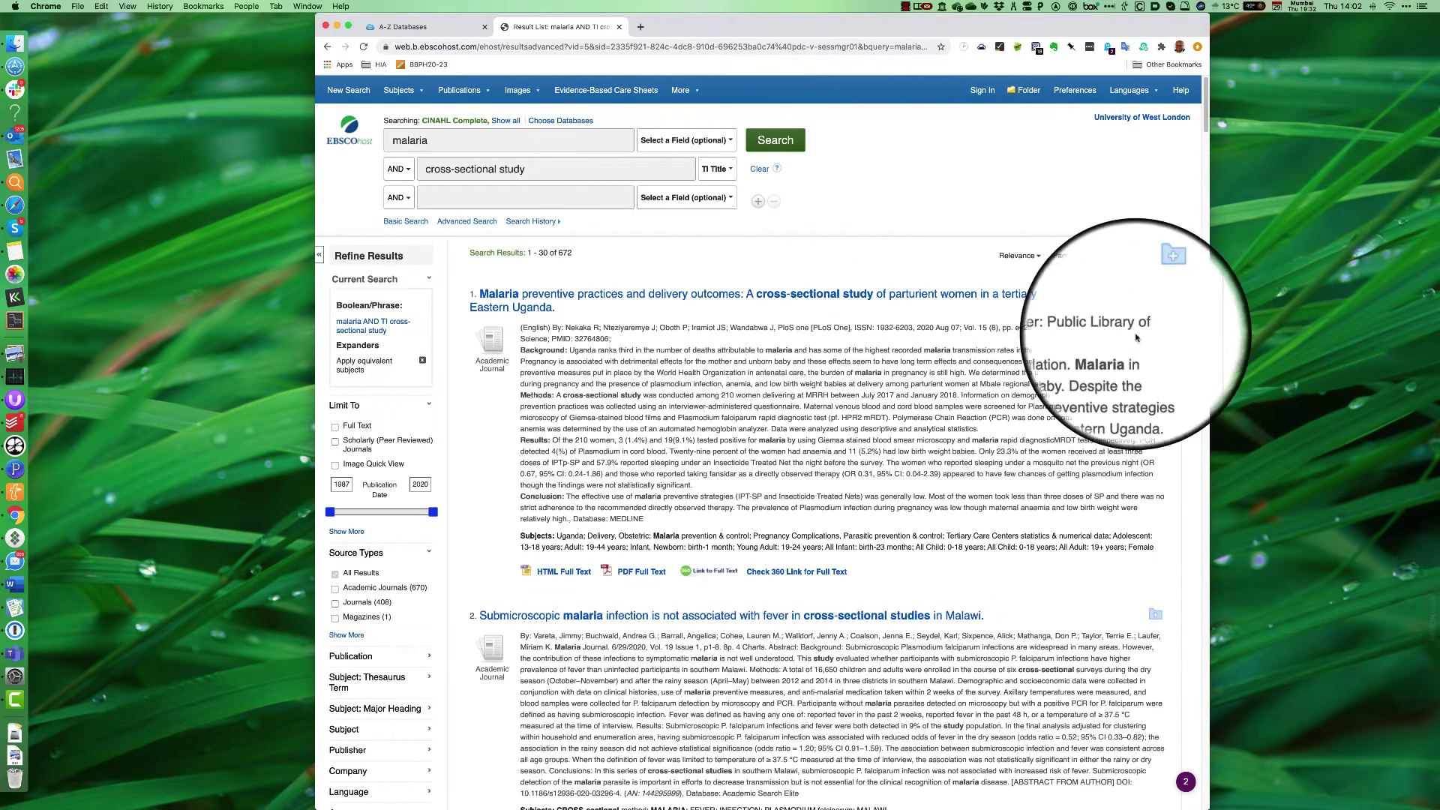
{"action": "scroll", "coordinate": [937, 348], "scroll_direction": "down", "scroll_amount": 3}
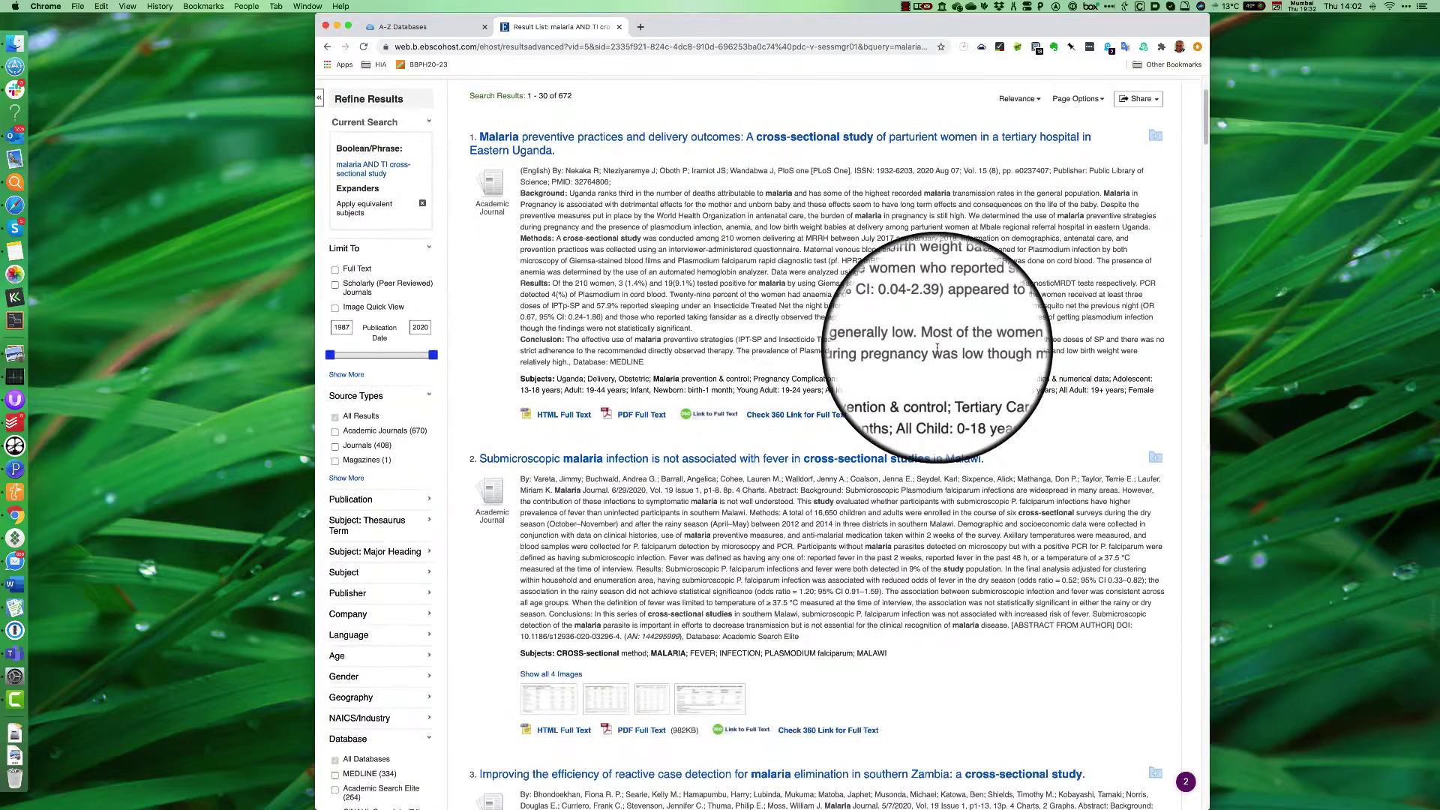
{"action": "scroll", "coordinate": [937, 347], "scroll_direction": "down", "scroll_amount": 3}
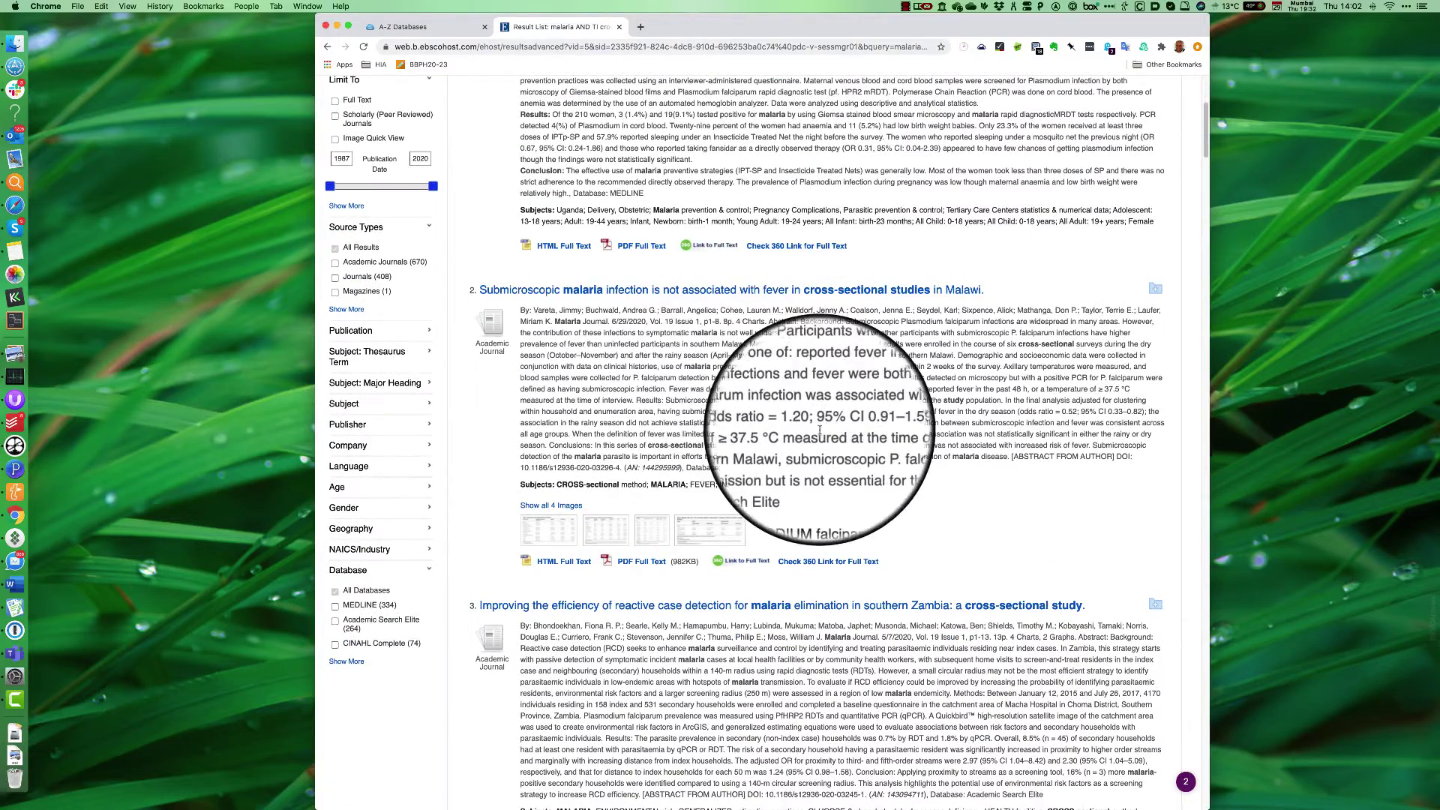
{"action": "scroll", "coordinate": [819, 429], "scroll_direction": "down", "scroll_amount": 5}
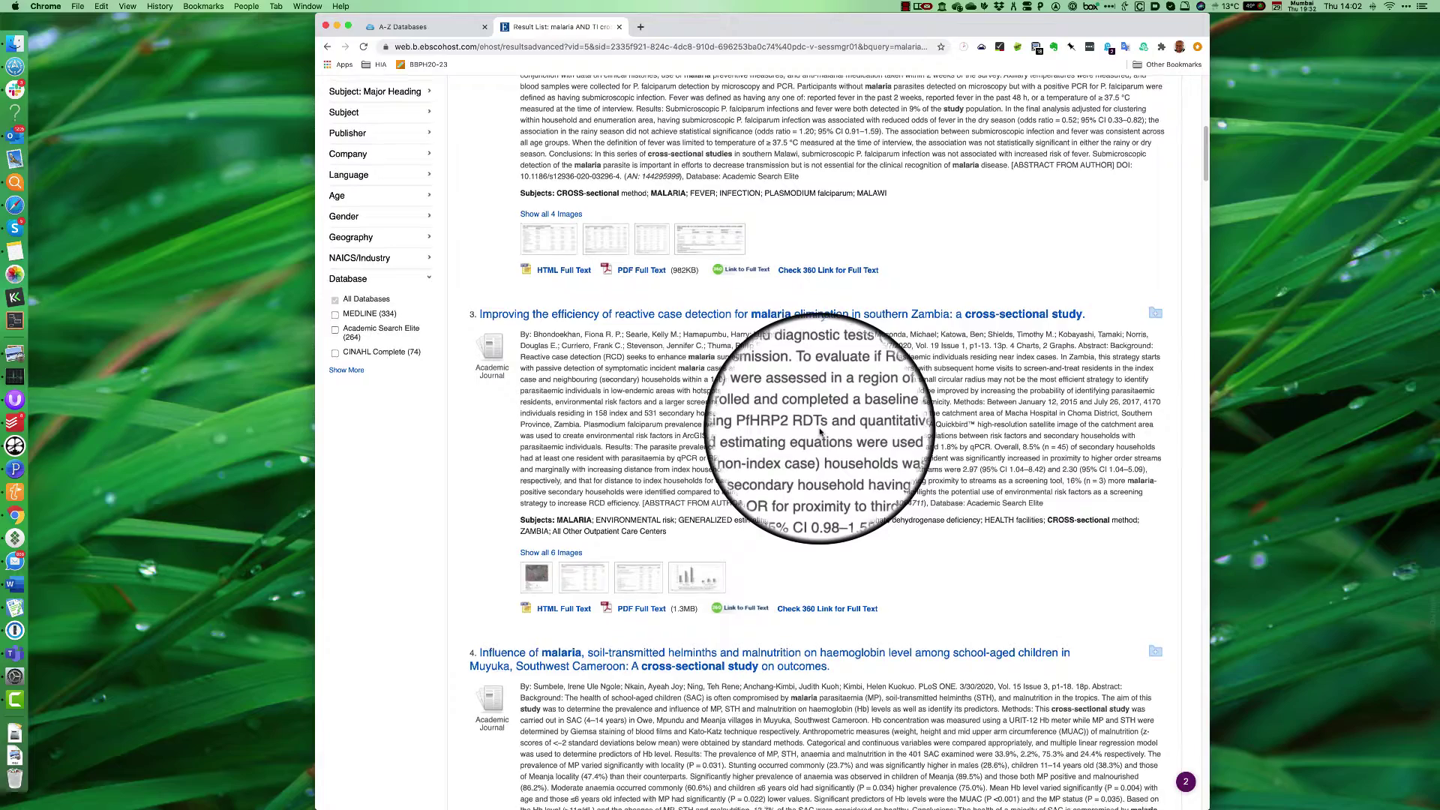
{"action": "scroll", "coordinate": [820, 430], "scroll_direction": "up", "scroll_amount": 6}
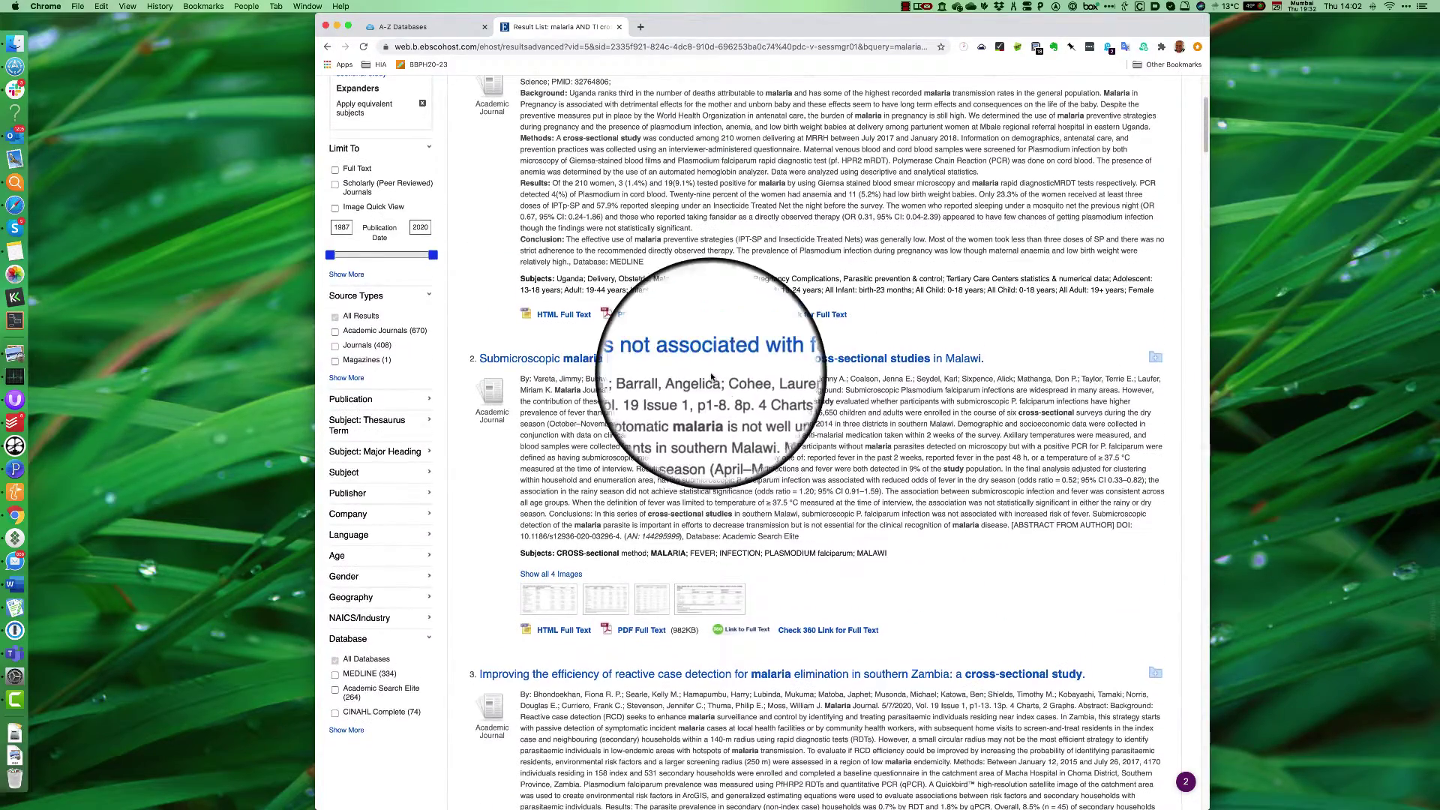
{"action": "scroll", "coordinate": [386, 258], "scroll_direction": "up", "scroll_amount": 1}
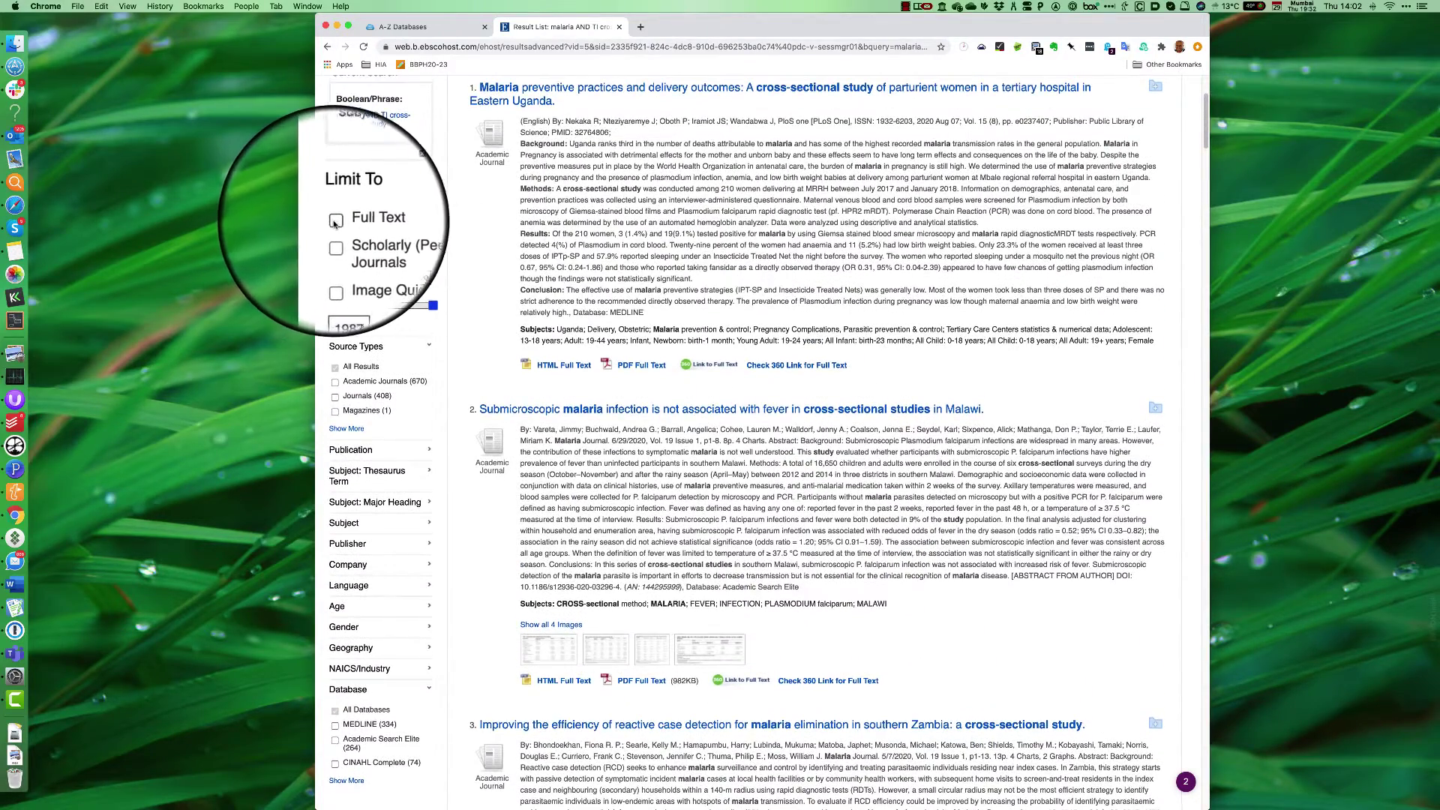
- Limit results to full text published from 2015 to 2020, narrowing the list to 228
{"action": "left_click", "coordinate": [335, 222]}
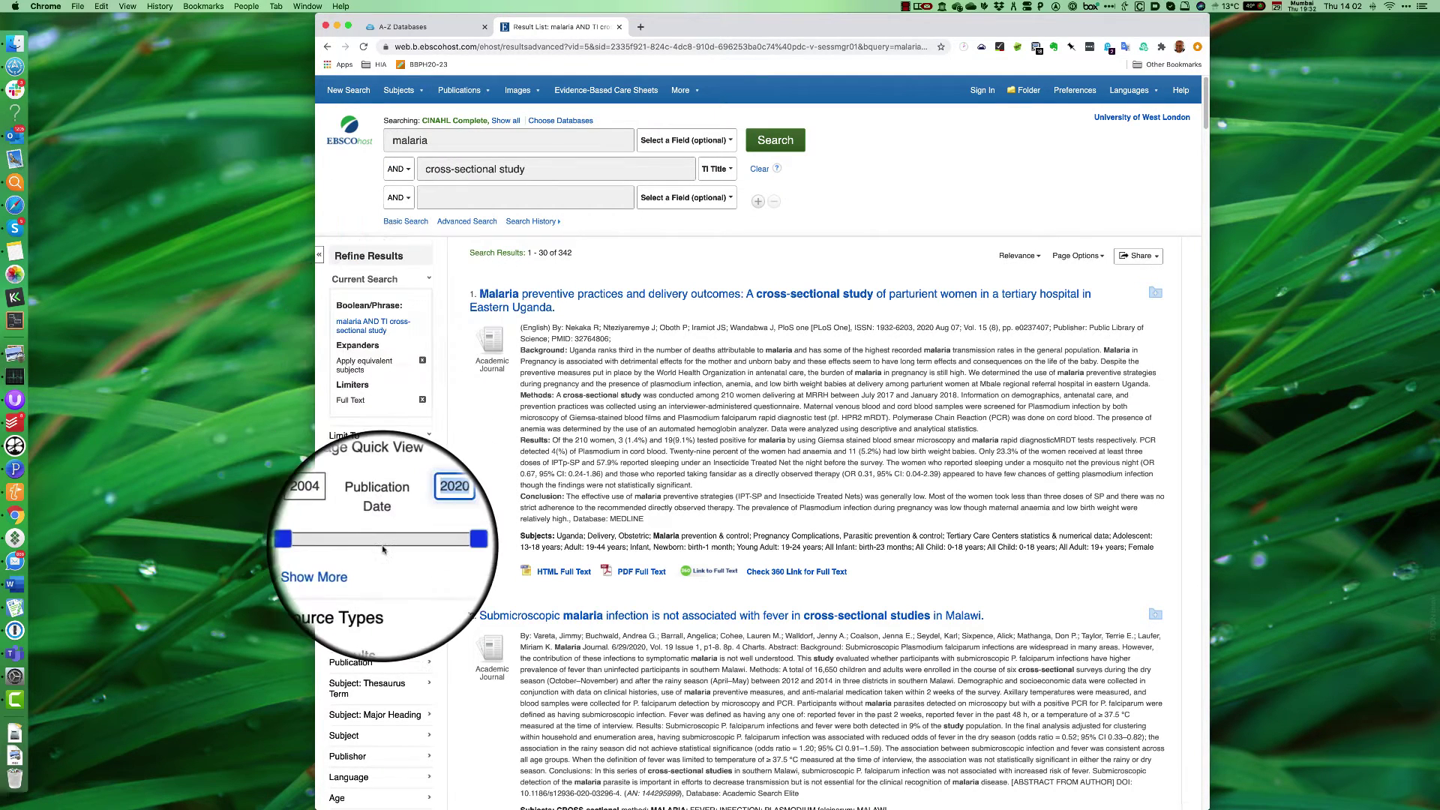
{"action": "left_click", "coordinate": [332, 514]}
{"action": "type", "text": "201"}
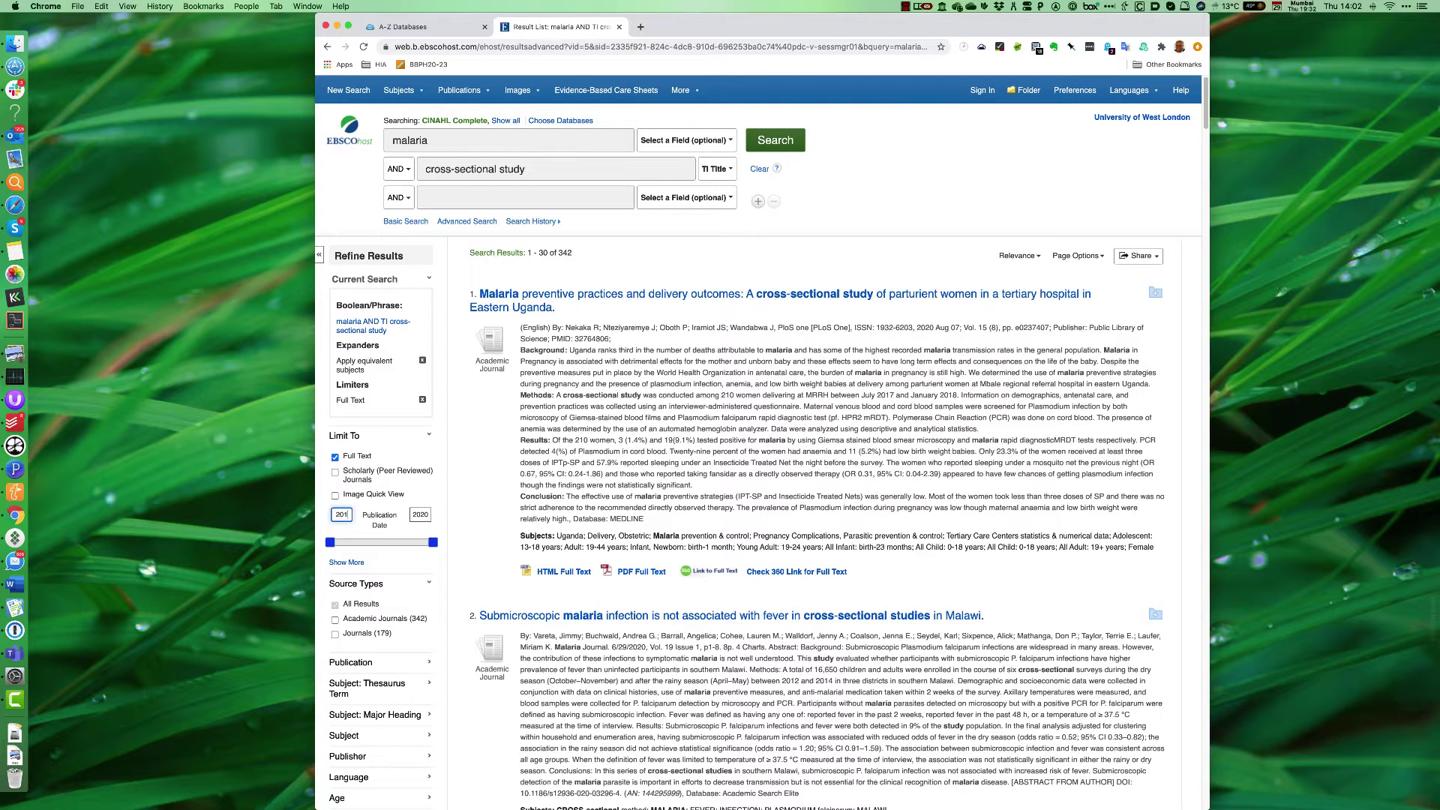
{"action": "key", "text": "BackSpace"}
{"action": "key", "text": "Return"}
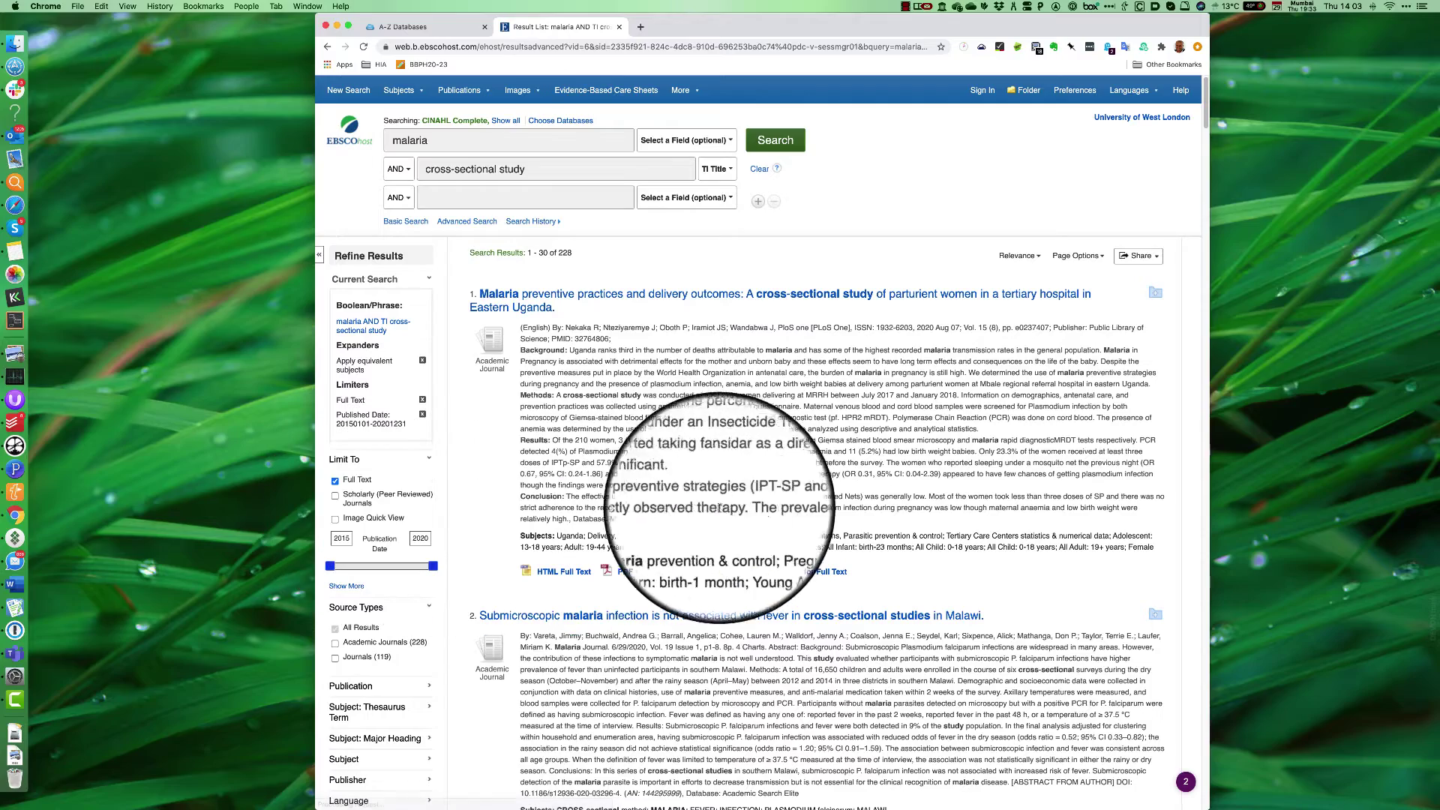
- Scroll through the filtered results to reach result 5, the Cameroon malaria parasite prevalence article
{"action": "scroll", "coordinate": [747, 510], "scroll_direction": "down", "scroll_amount": 5}
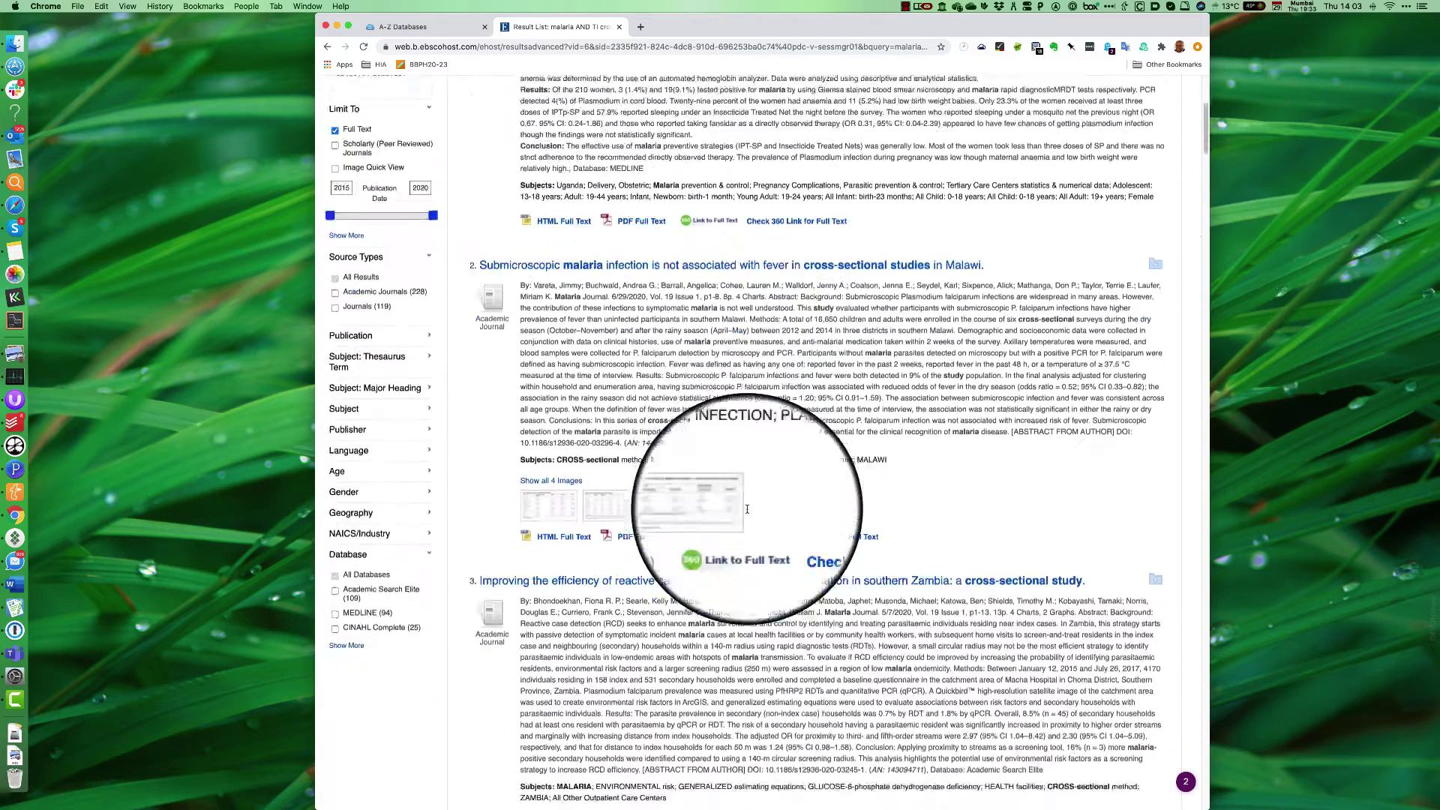
{"action": "scroll", "coordinate": [747, 509], "scroll_direction": "down", "scroll_amount": 5}
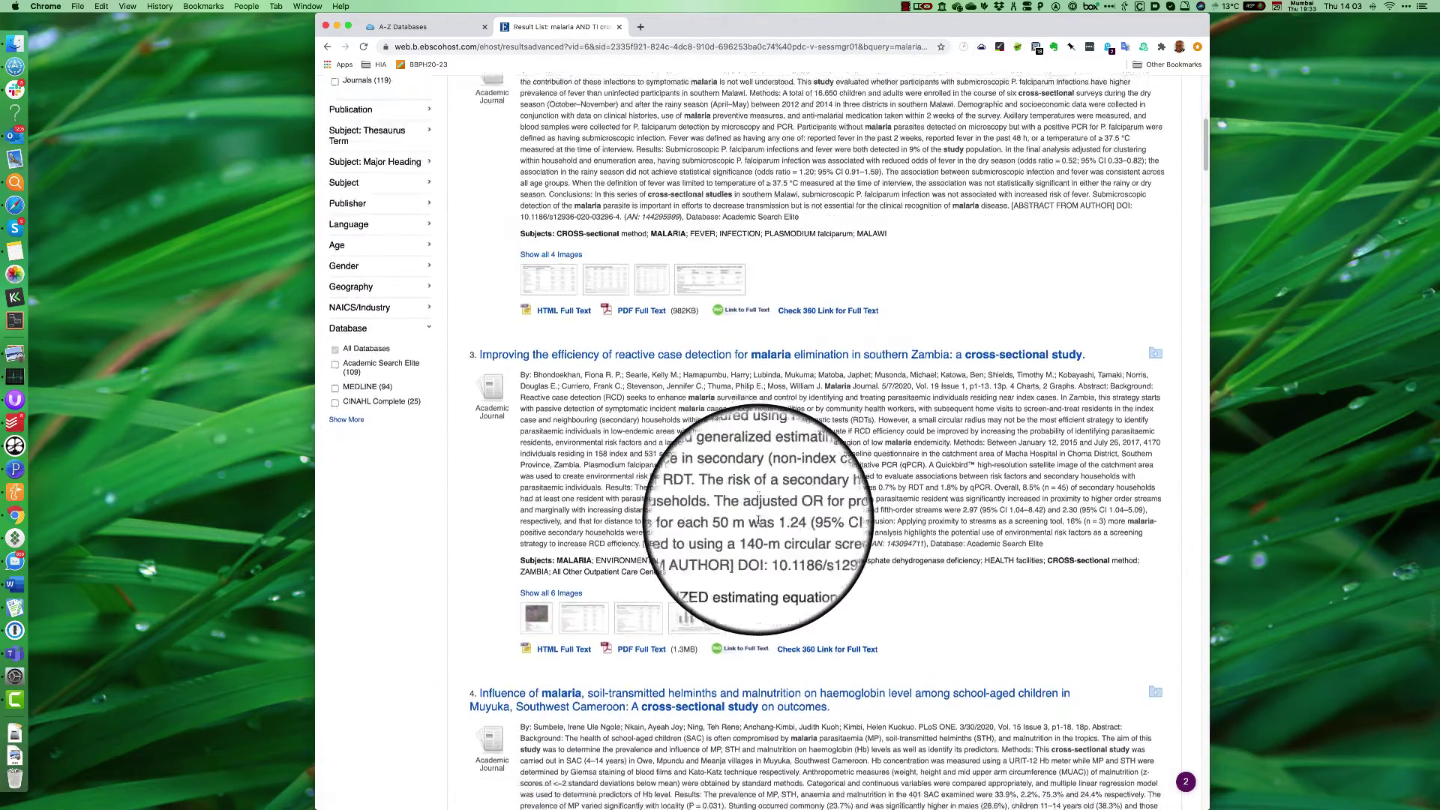
{"action": "scroll", "coordinate": [758, 518], "scroll_direction": "down", "scroll_amount": 10}
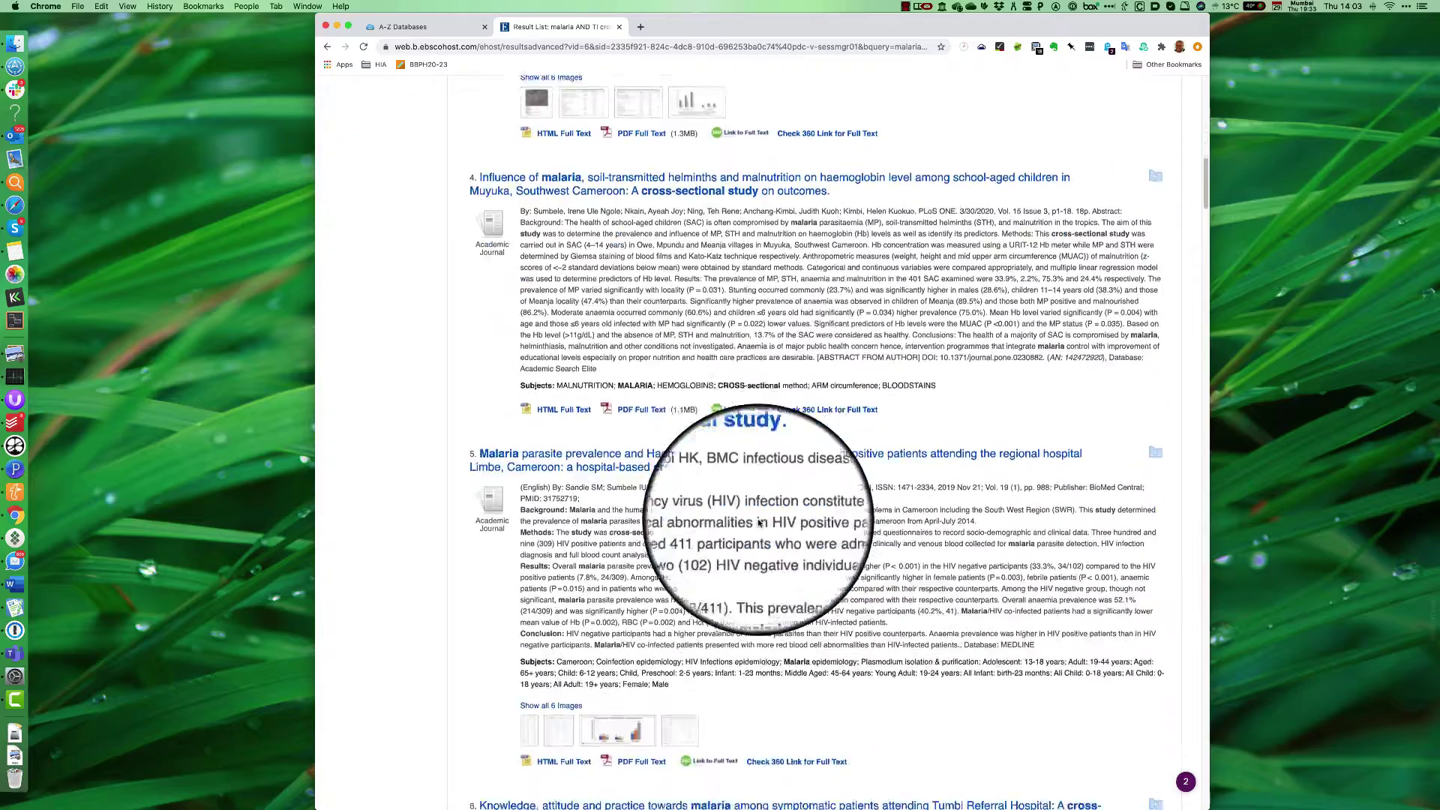
{"action": "scroll", "coordinate": [759, 523], "scroll_direction": "down", "scroll_amount": 7}
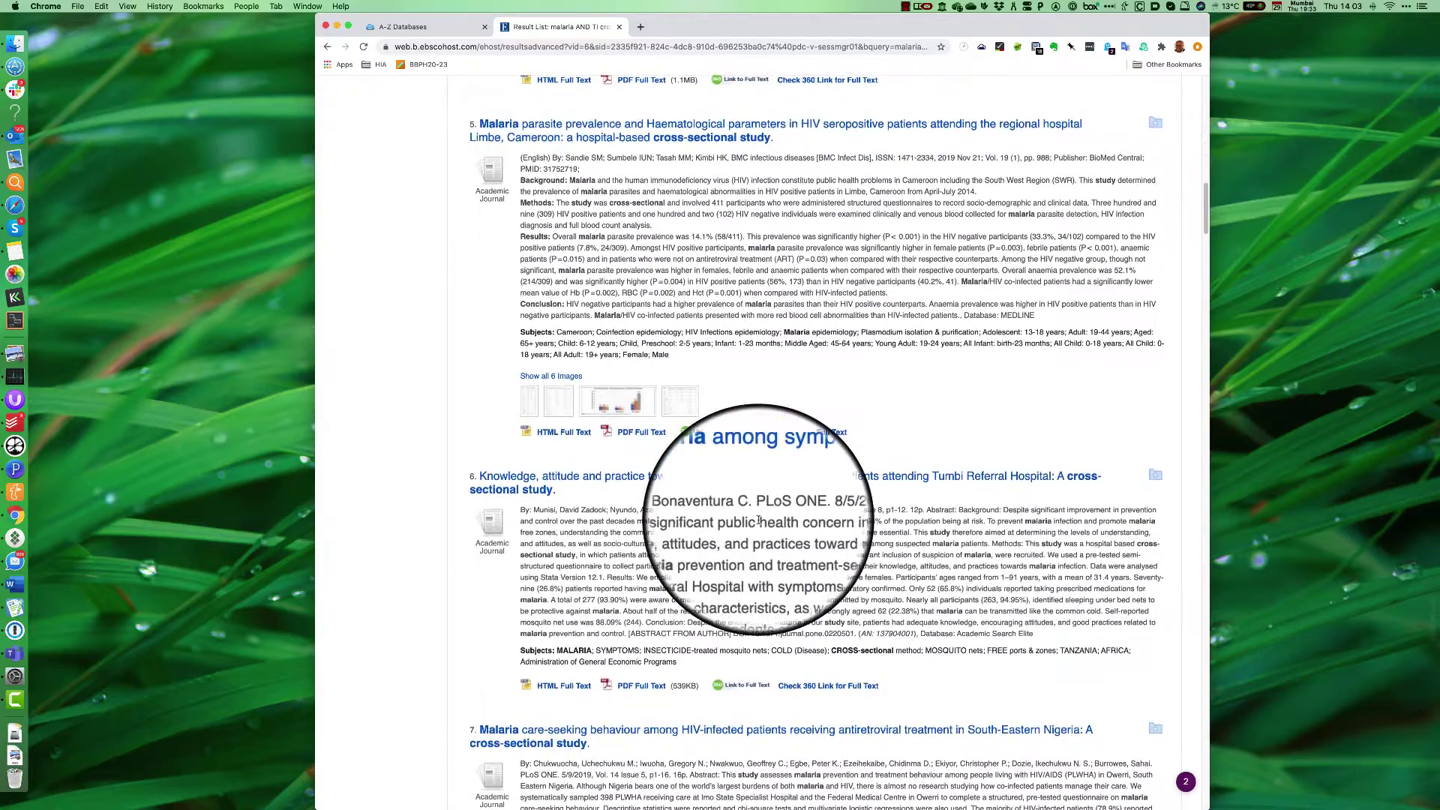
{"action": "scroll", "coordinate": [675, 518], "scroll_direction": "down", "scroll_amount": 2}
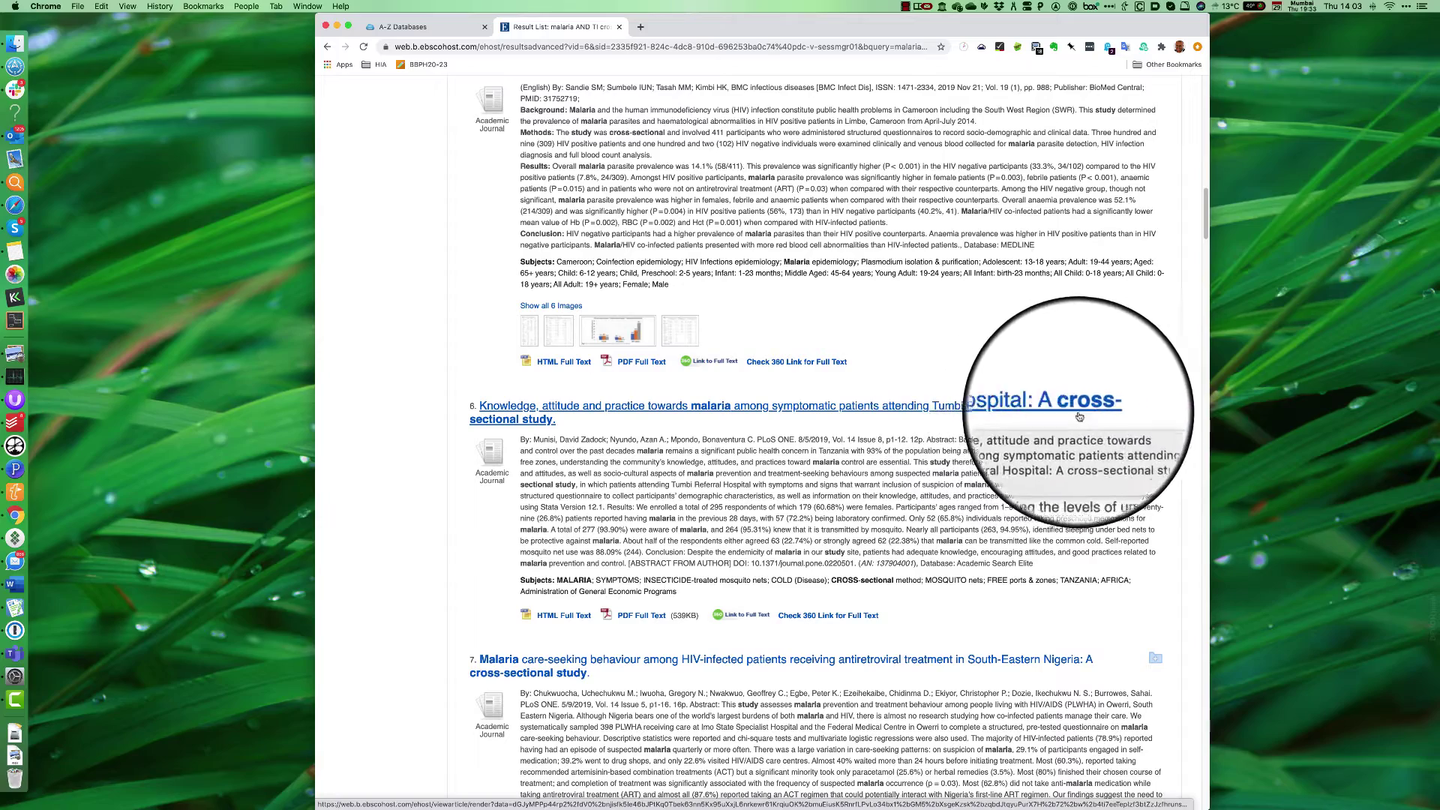
{"action": "scroll", "coordinate": [750, 510], "scroll_direction": "down", "scroll_amount": 3}
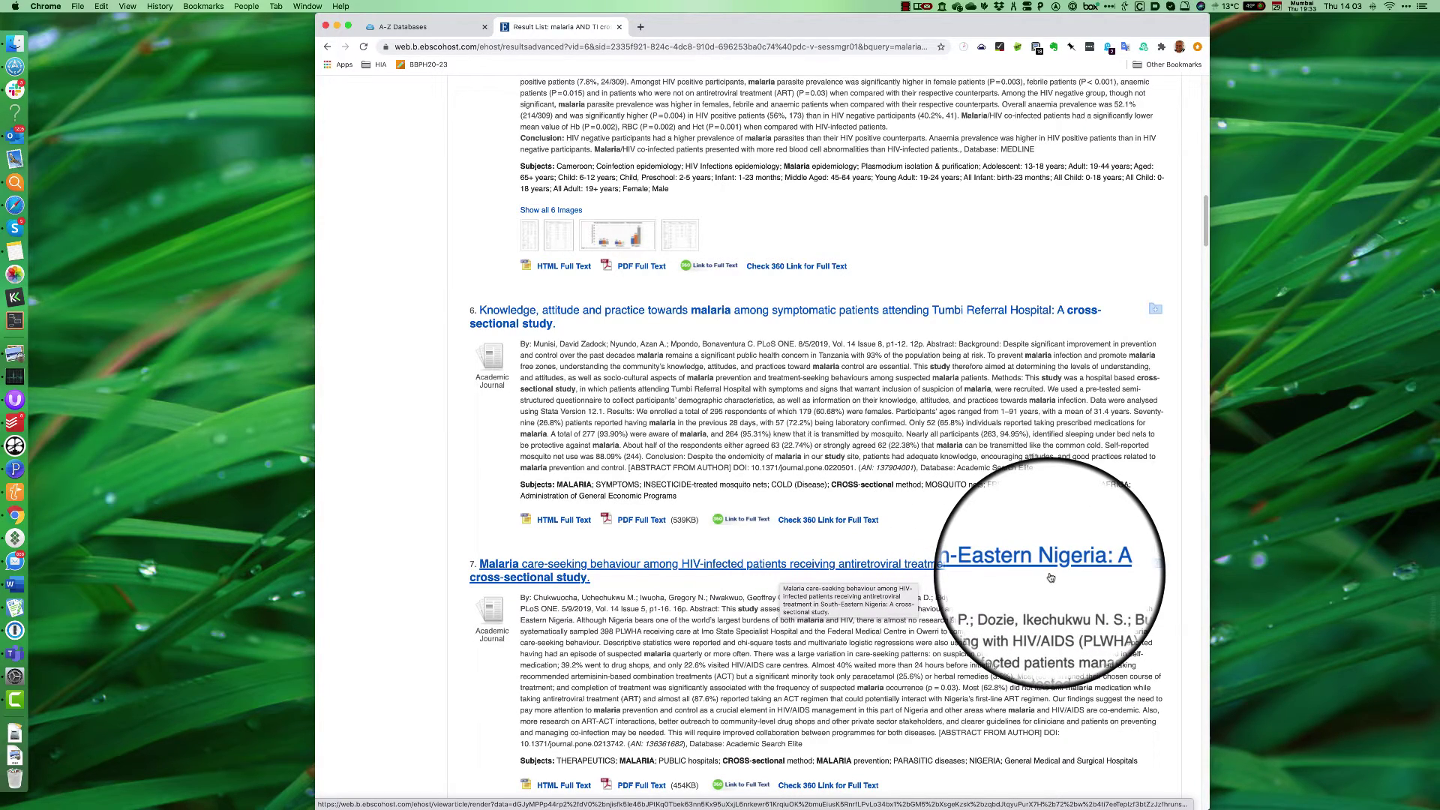
{"action": "scroll", "coordinate": [1050, 577], "scroll_direction": "down", "scroll_amount": 3}
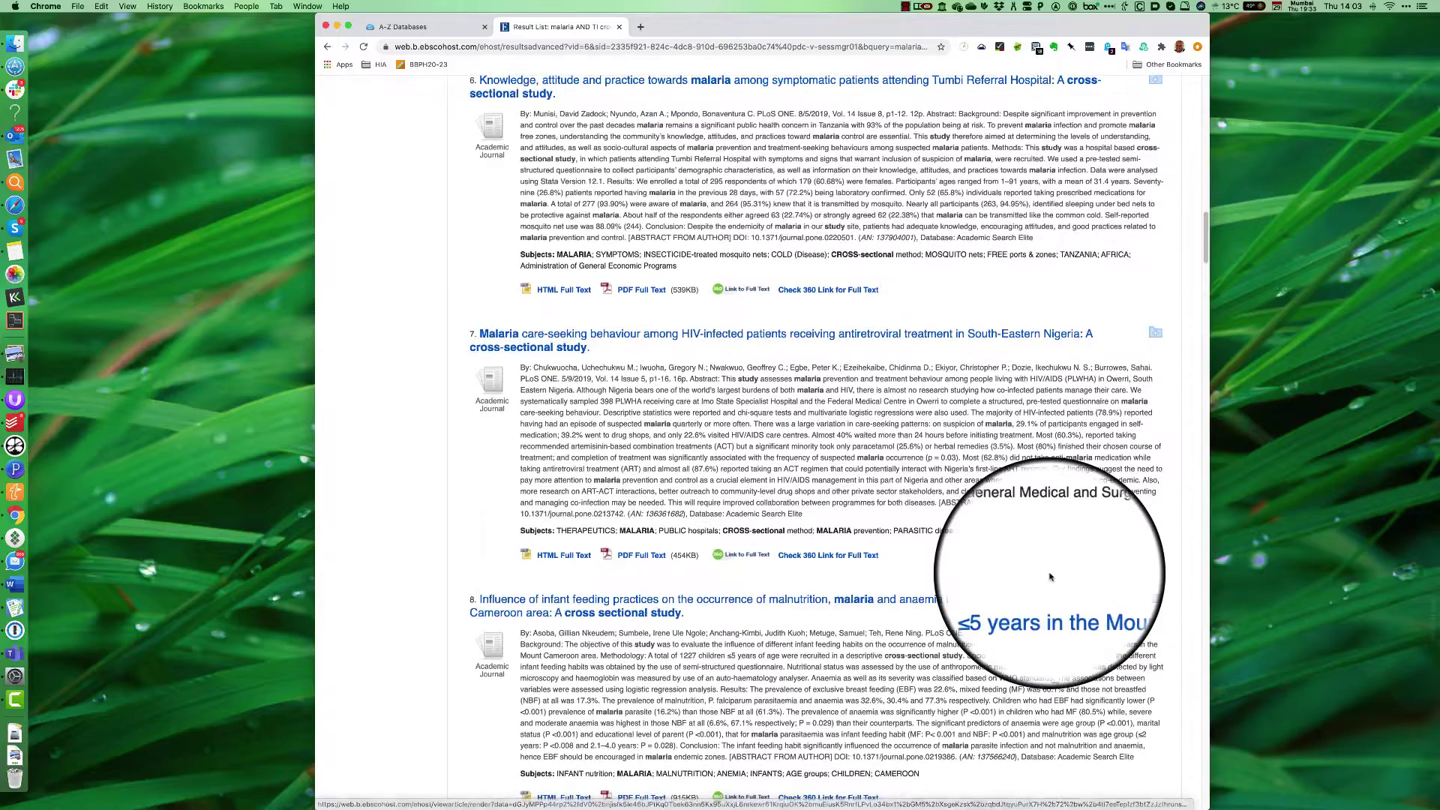
{"action": "scroll", "coordinate": [1050, 576], "scroll_direction": "up", "scroll_amount": 5}
{"action": "scroll", "coordinate": [1050, 577], "scroll_direction": "up", "scroll_amount": 12}
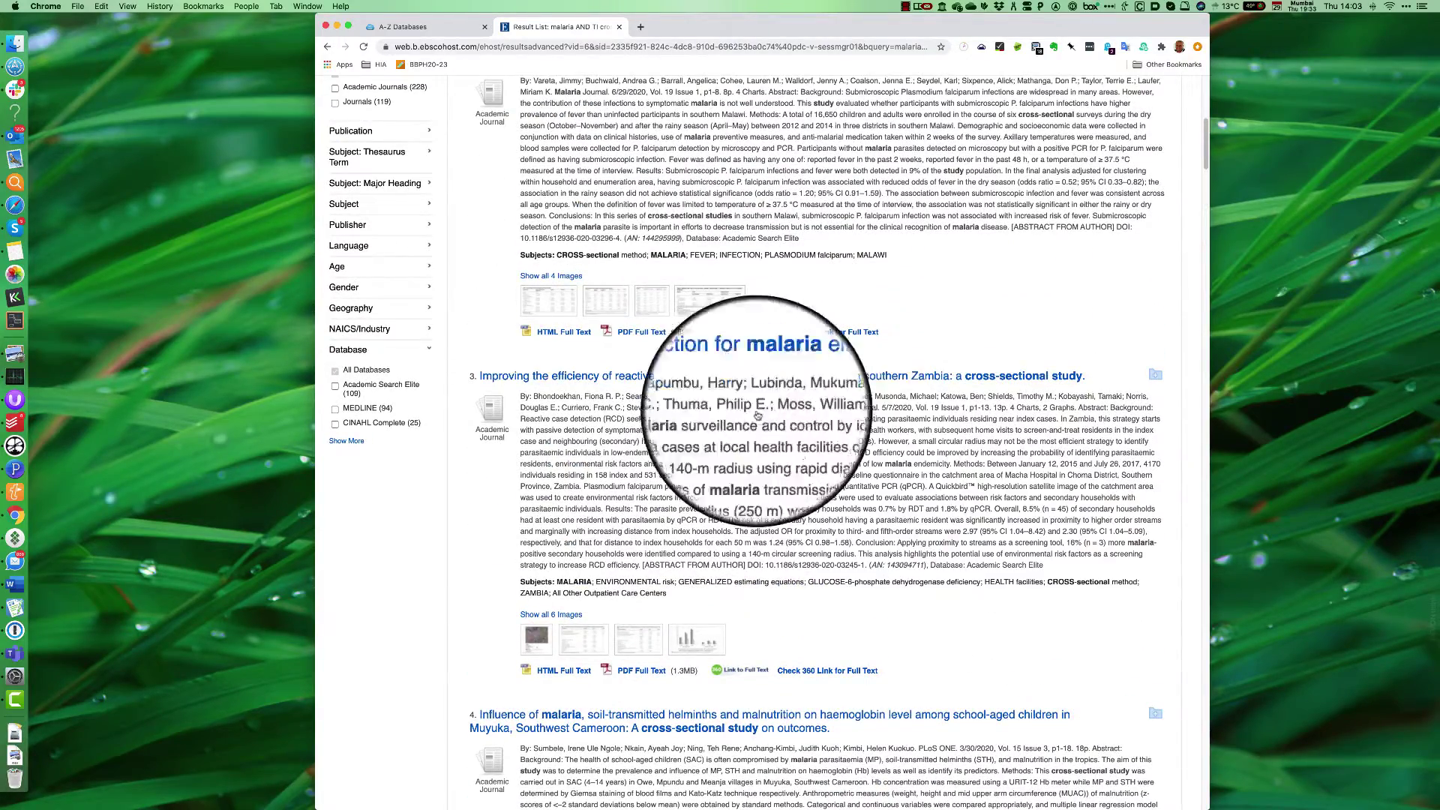
{"action": "scroll", "coordinate": [635, 343], "scroll_direction": "up", "scroll_amount": 2}
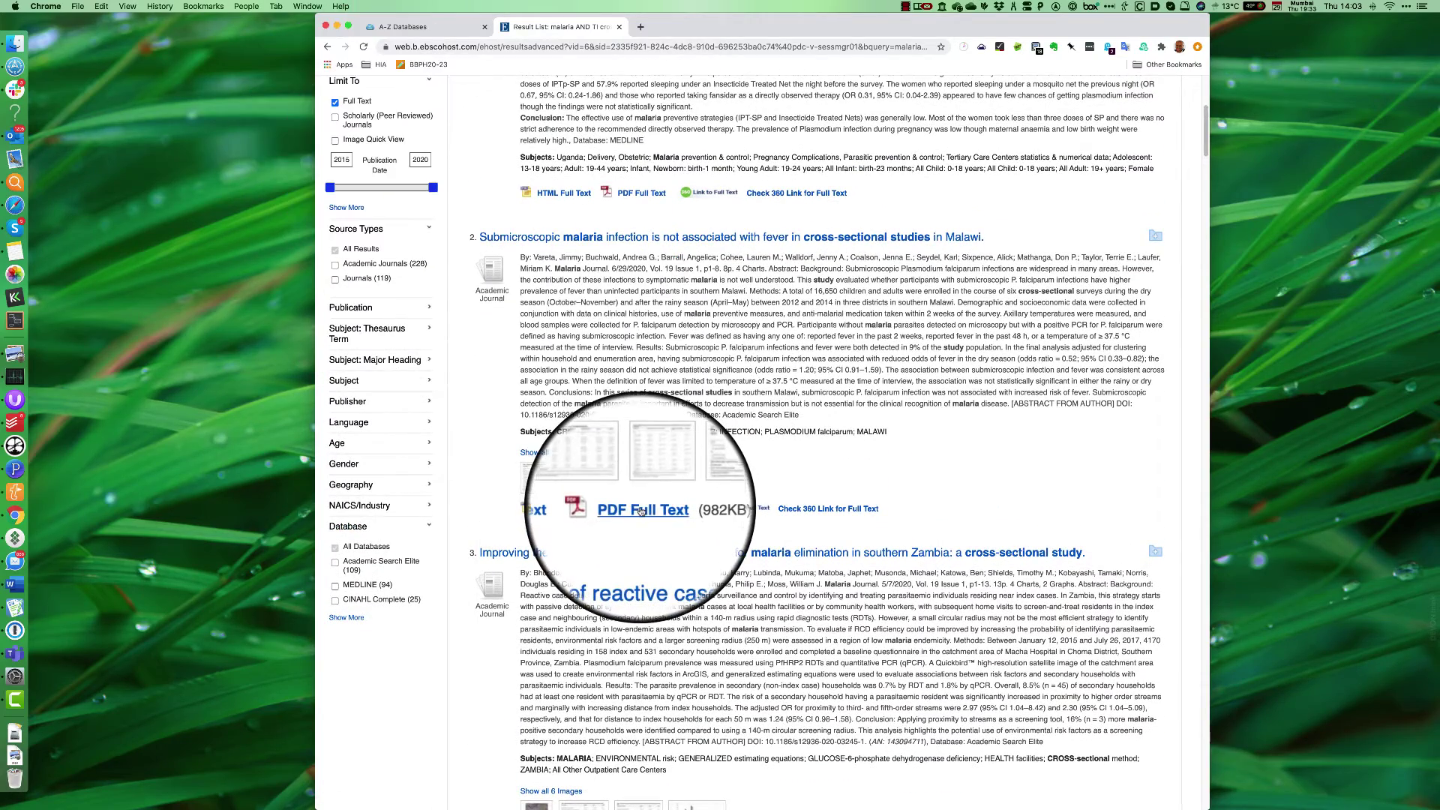
{"action": "scroll", "coordinate": [641, 510], "scroll_direction": "down", "scroll_amount": 4}
{"action": "scroll", "coordinate": [651, 523], "scroll_direction": "down", "scroll_amount": 6}
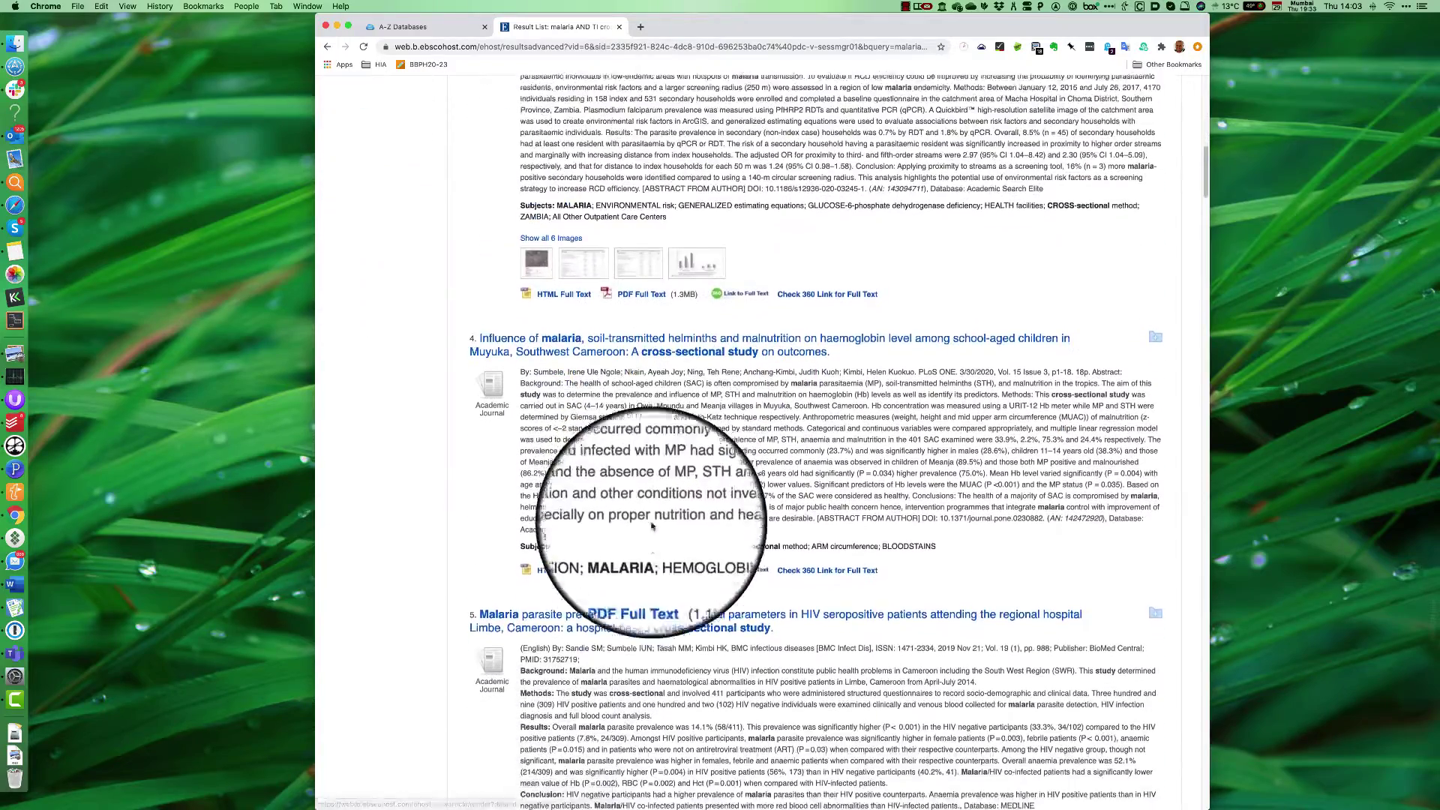
{"action": "scroll", "coordinate": [651, 553], "scroll_direction": "down", "scroll_amount": 2}
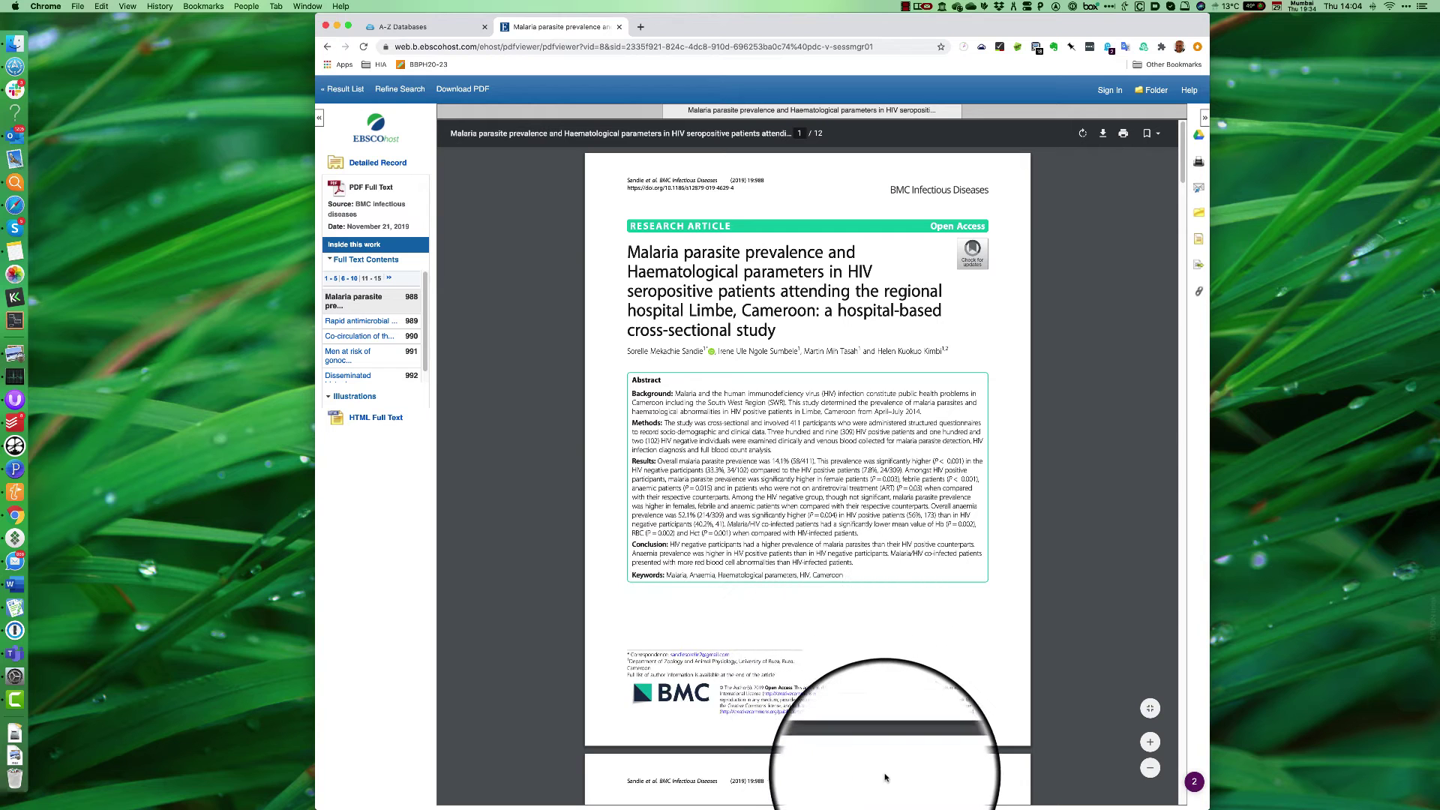
- Start the PDF download, cancel it, and highlight the first author's surname and the year 2019
{"action": "left_click", "coordinate": [1107, 141]}
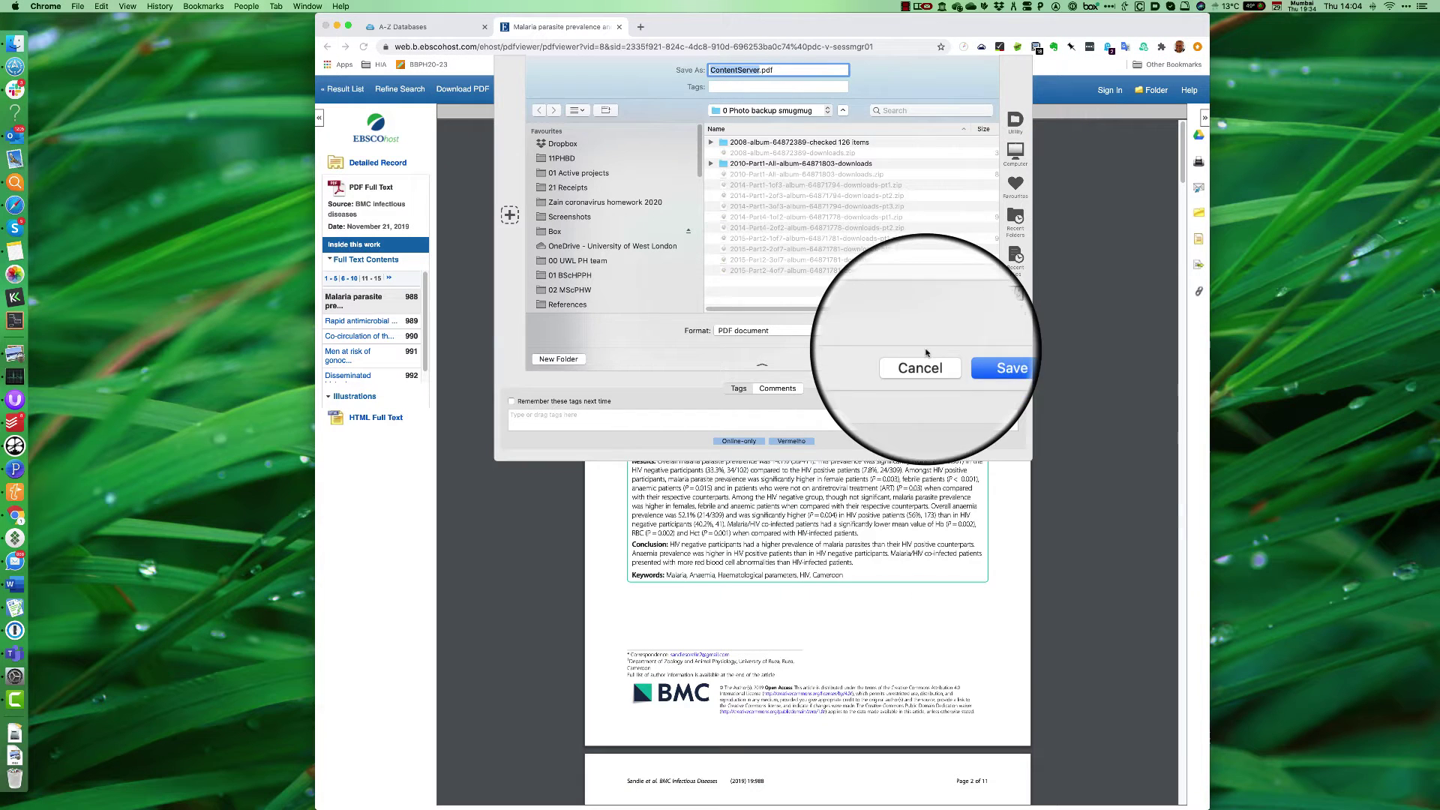
{"action": "left_click", "coordinate": [922, 360]}
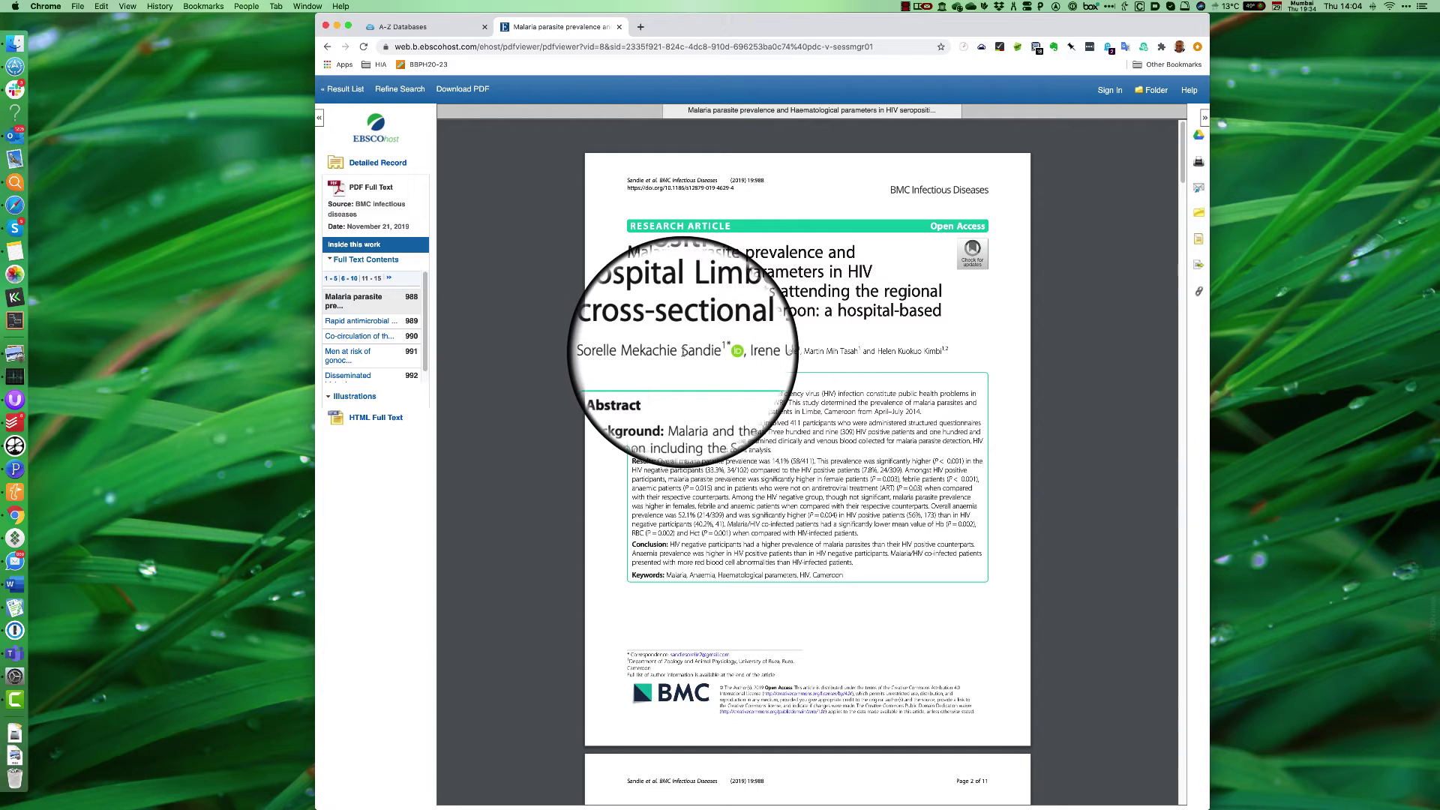
{"action": "left_click_drag", "start_coordinate": [683, 351], "coordinate": [704, 351]}
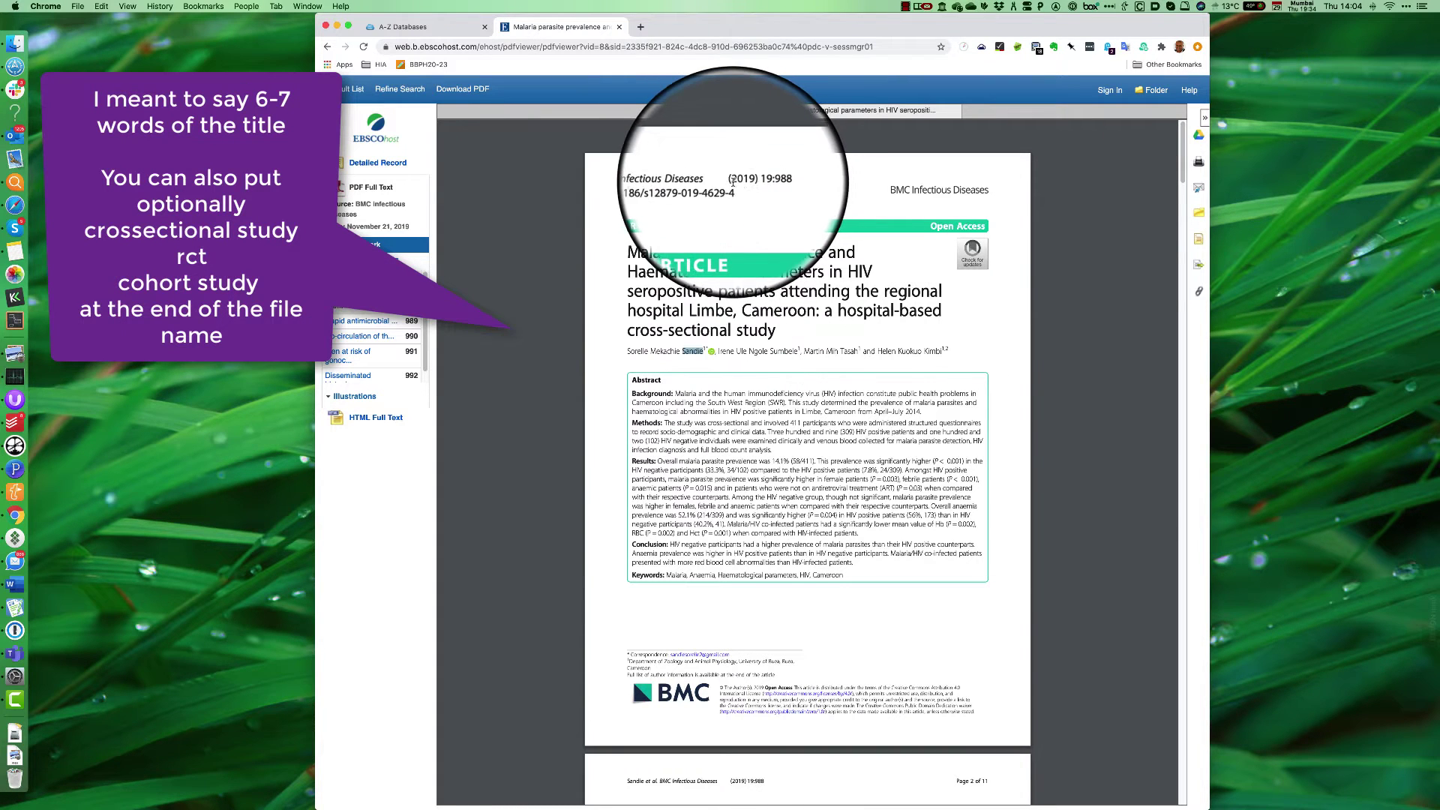
{"action": "left_click_drag", "start_coordinate": [731, 180], "coordinate": [744, 183]}
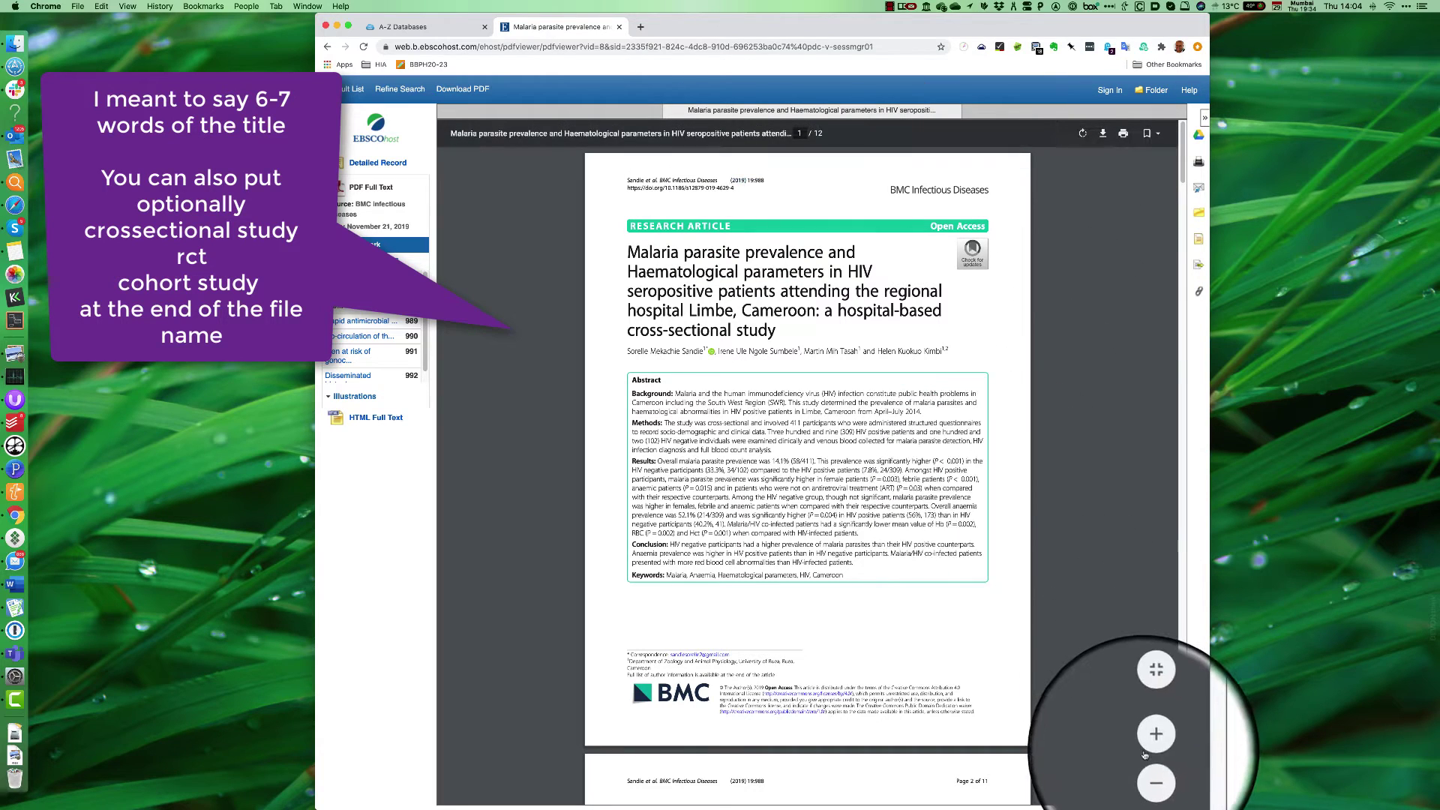
- Zoom the PDF page in twice and select the author's surname and the opening title words
{"action": "left_click", "coordinate": [1150, 743]}
{"action": "left_click", "coordinate": [1150, 743]}
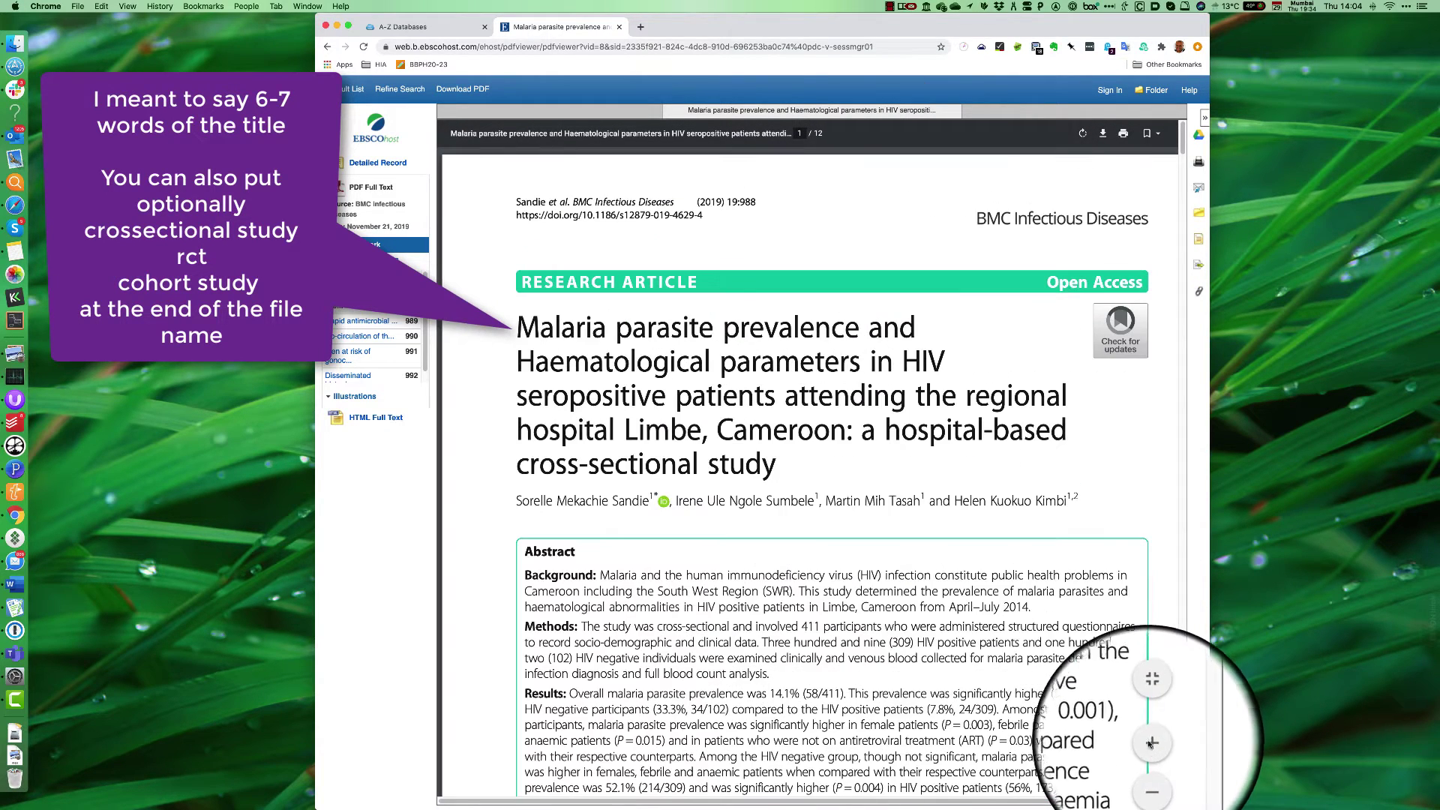
{"action": "double_click", "coordinate": [630, 500]}
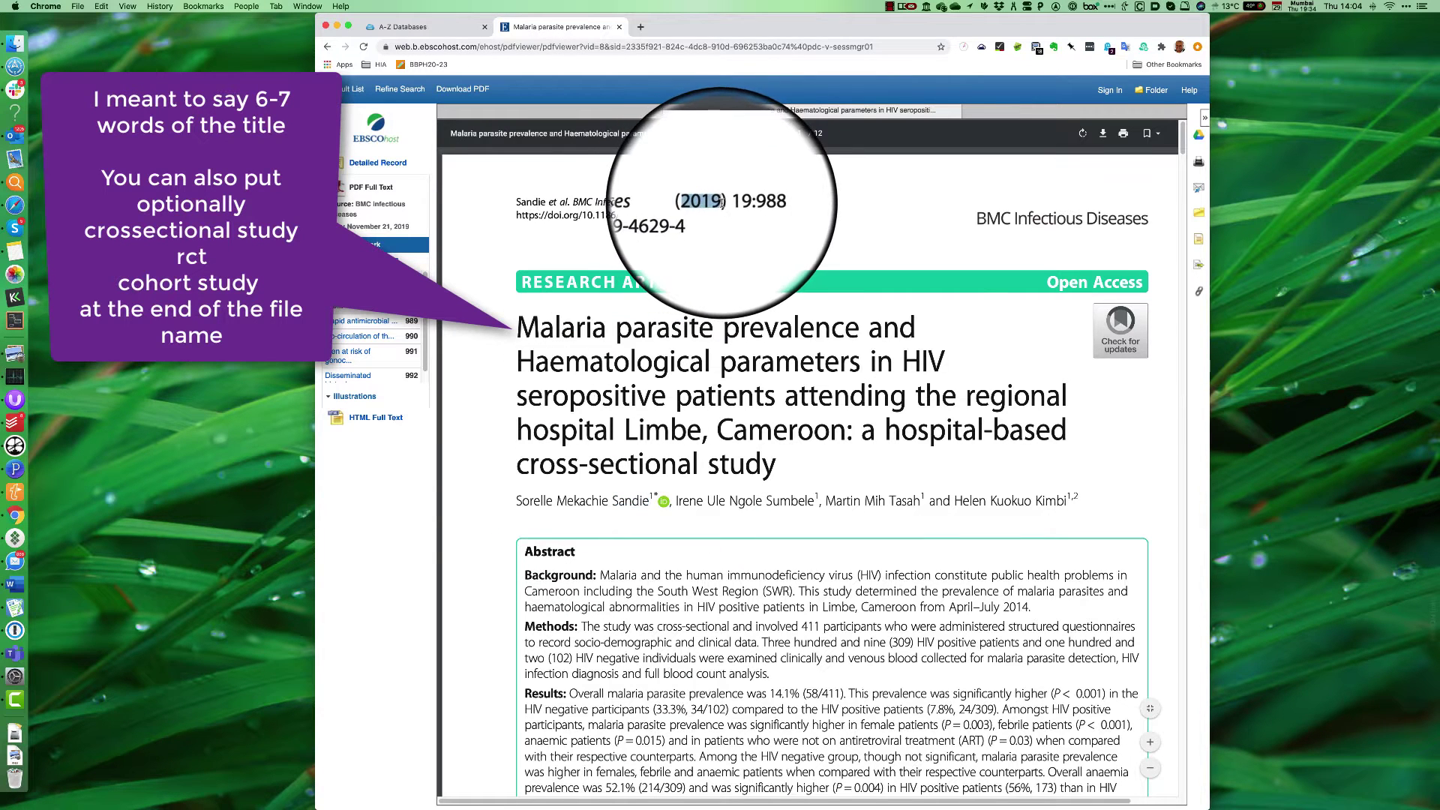
{"action": "left_click", "coordinate": [525, 324]}
{"action": "left_click_drag", "start_coordinate": [525, 323], "coordinate": [863, 355]}
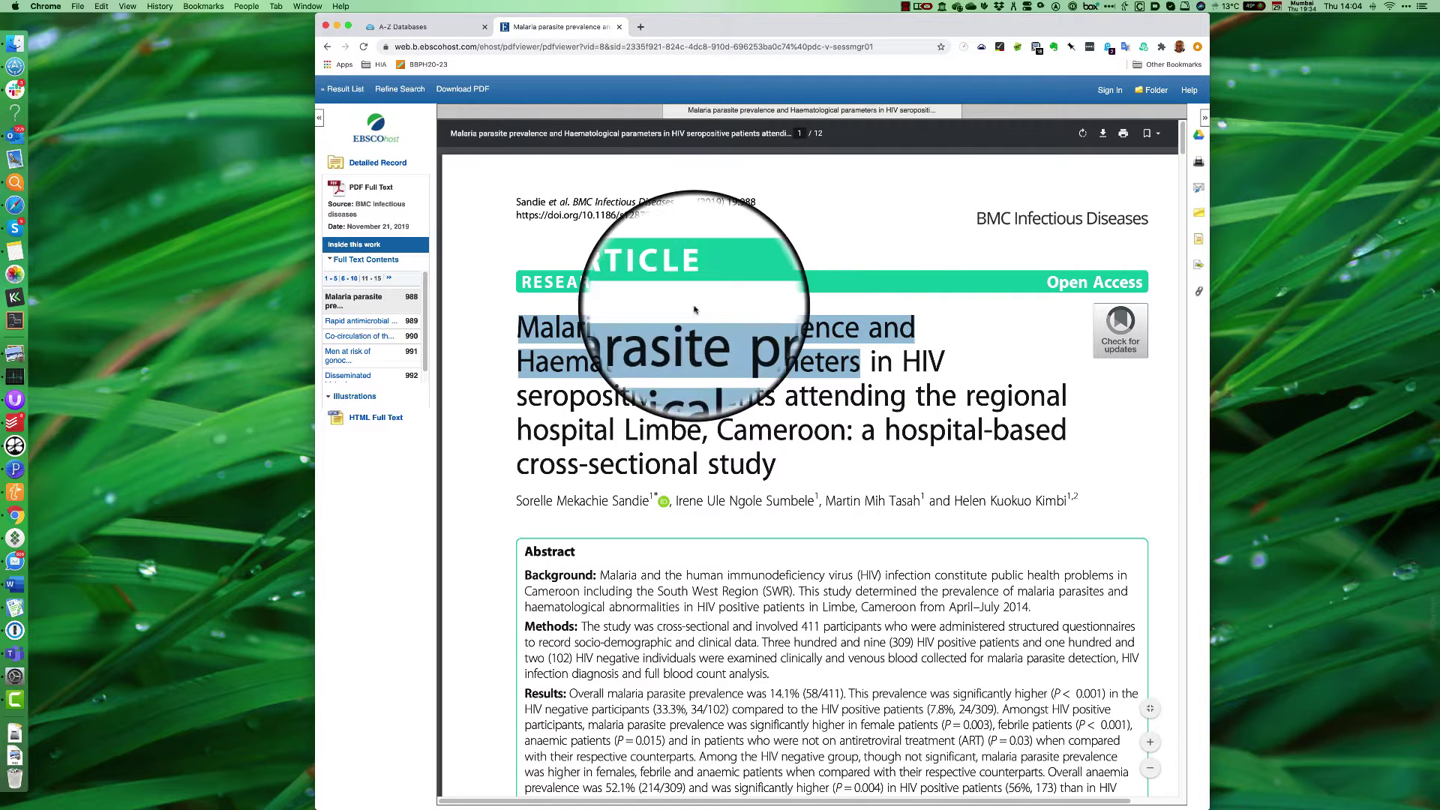
- Save the PDF into 02 MScPHW, named with the first author, 2019 and 'Malaria parasite prevalence'
{"action": "left_click", "coordinate": [1102, 135]}
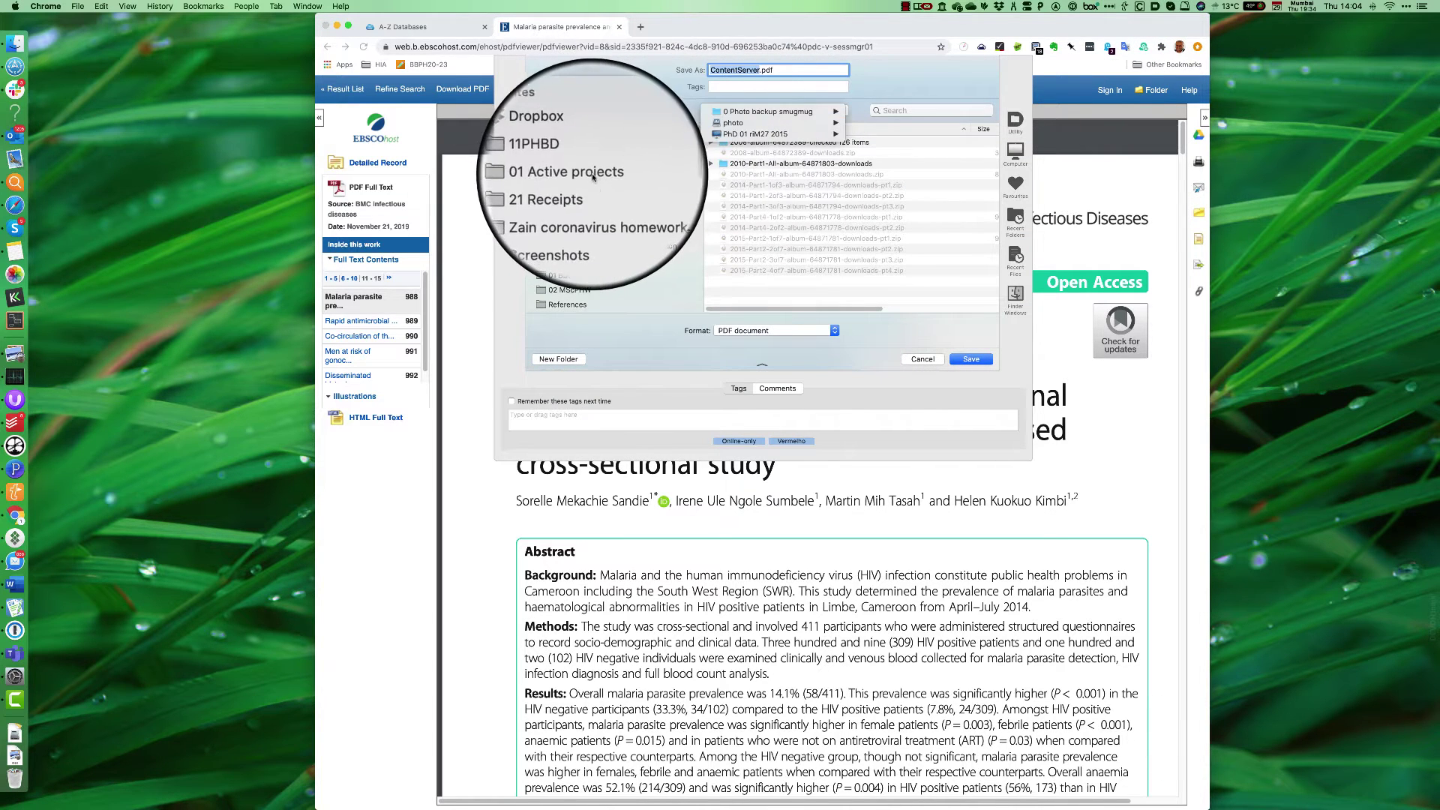
{"action": "left_click", "coordinate": [580, 278]}
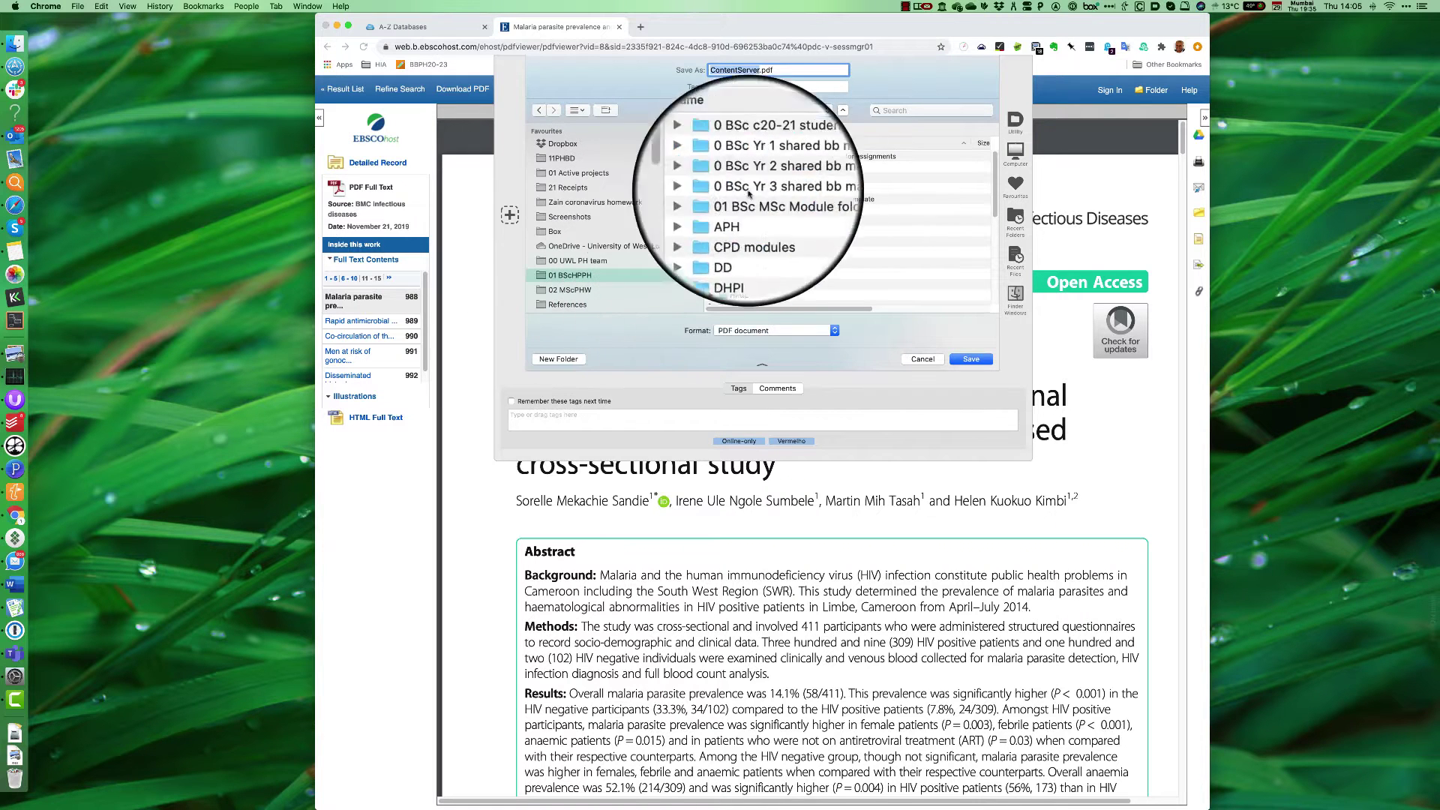
{"action": "left_click", "coordinate": [568, 290]}
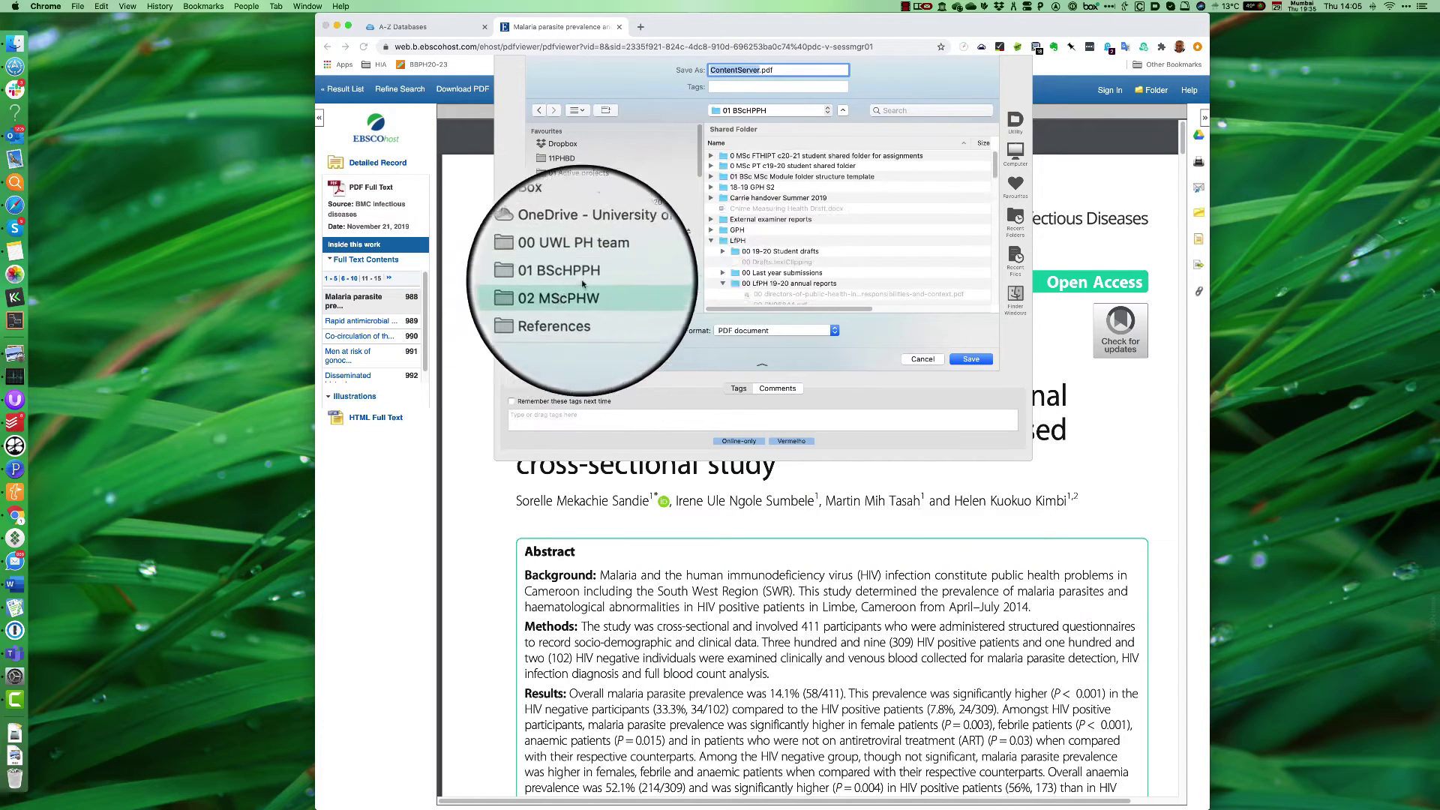
{"action": "type", "text": "Sa"}
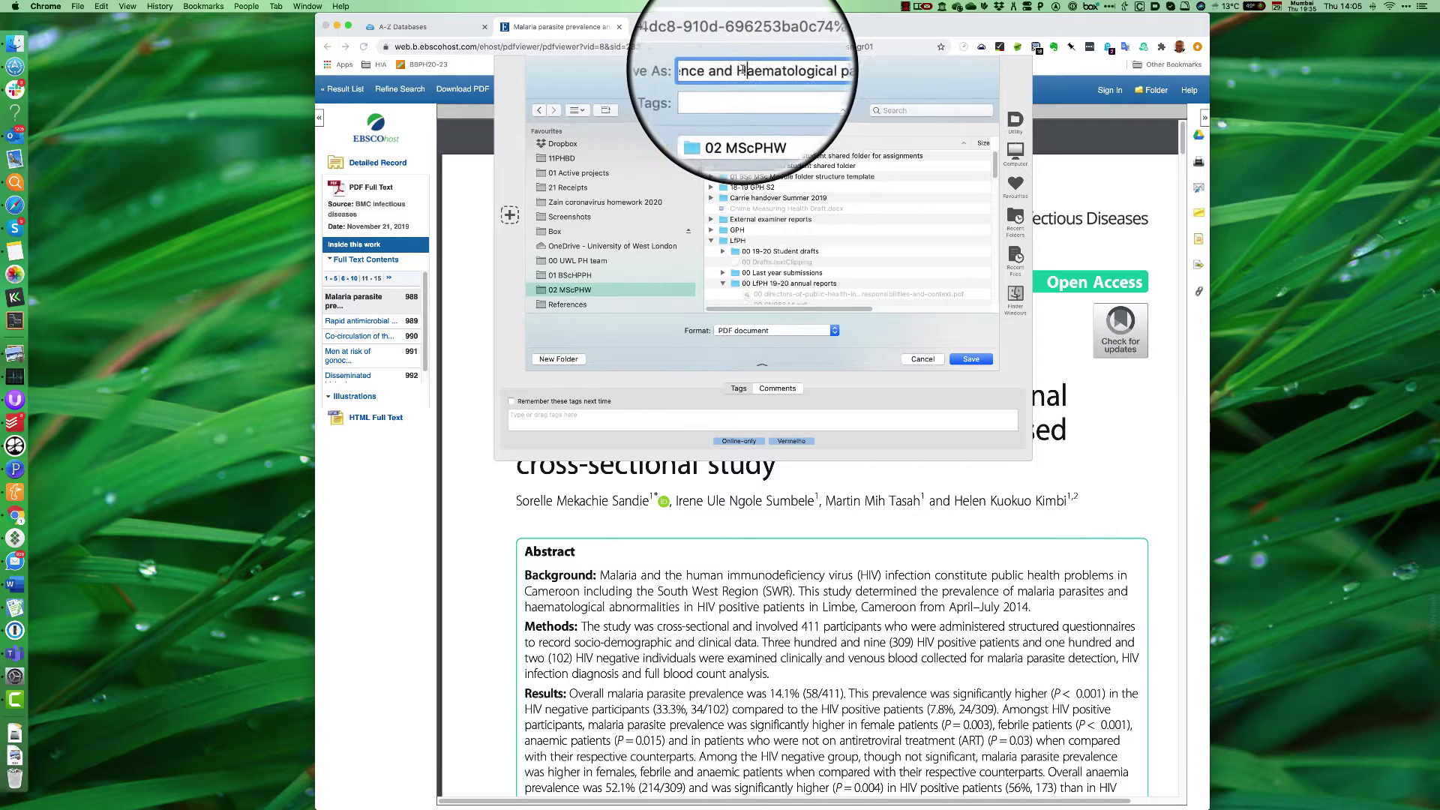
{"action": "key", "text": "BackSpace"}
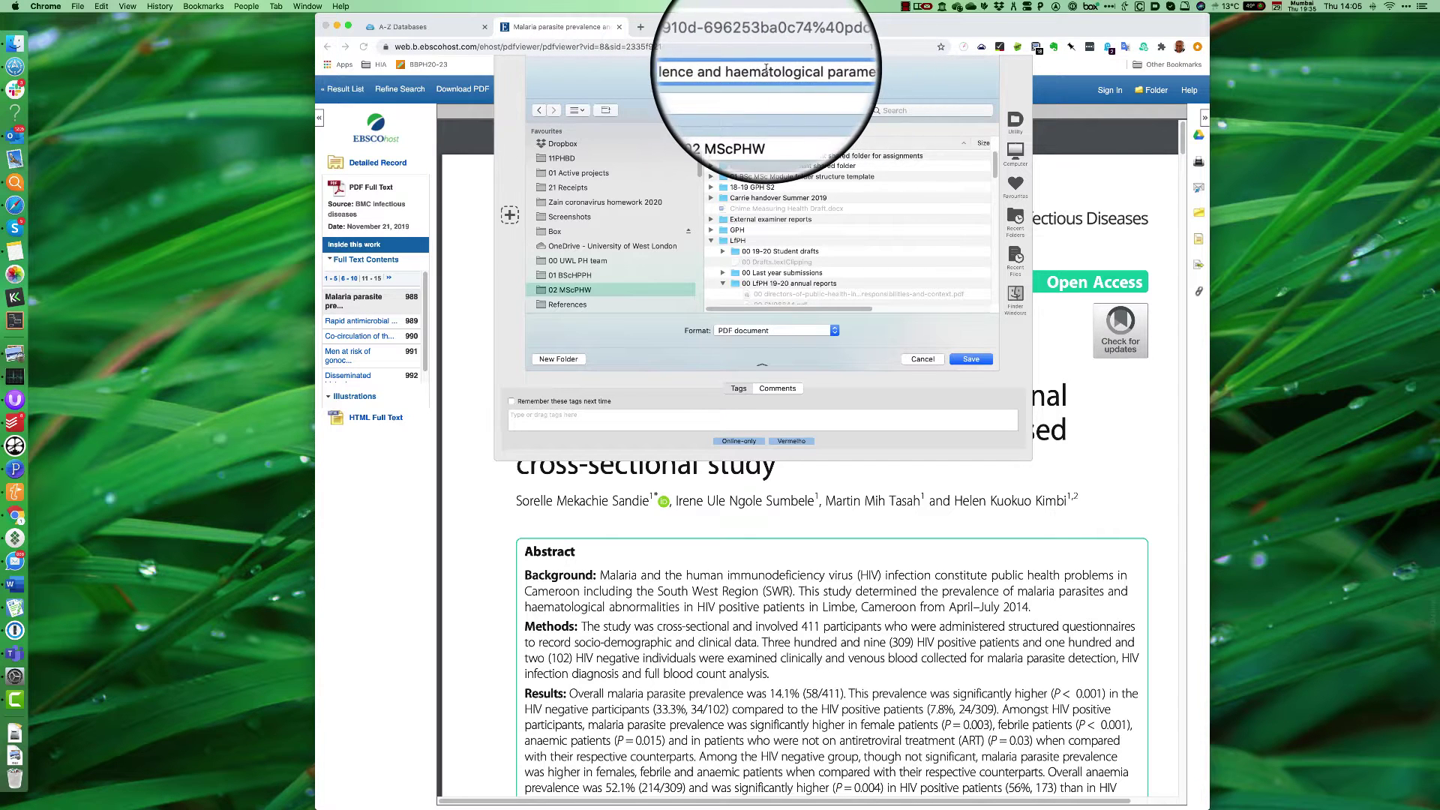
{"action": "key", "text": "super+a"}
{"action": "key", "text": "Left"}
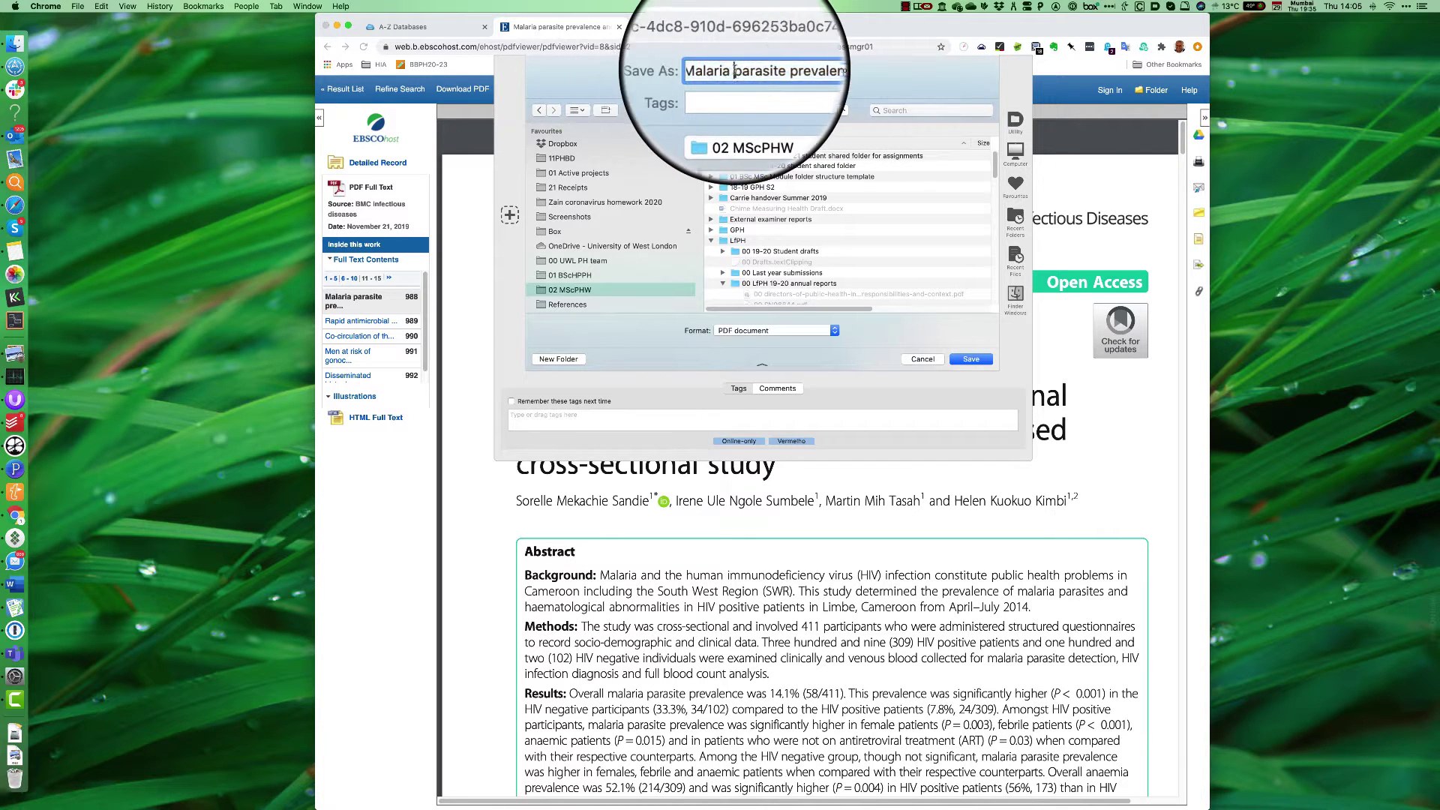
{"action": "type", "text": "2019"}
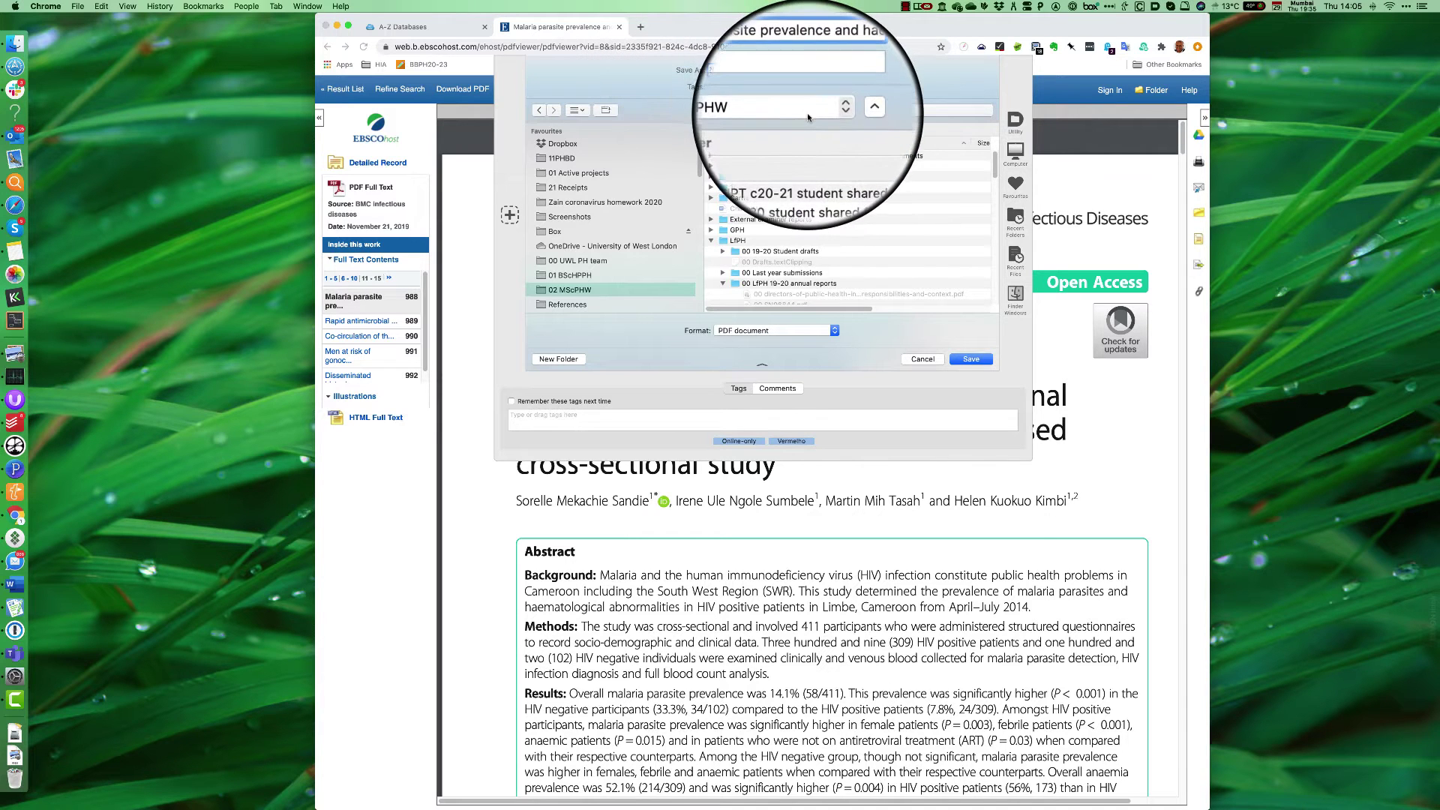
{"action": "left_click", "coordinate": [973, 361]}
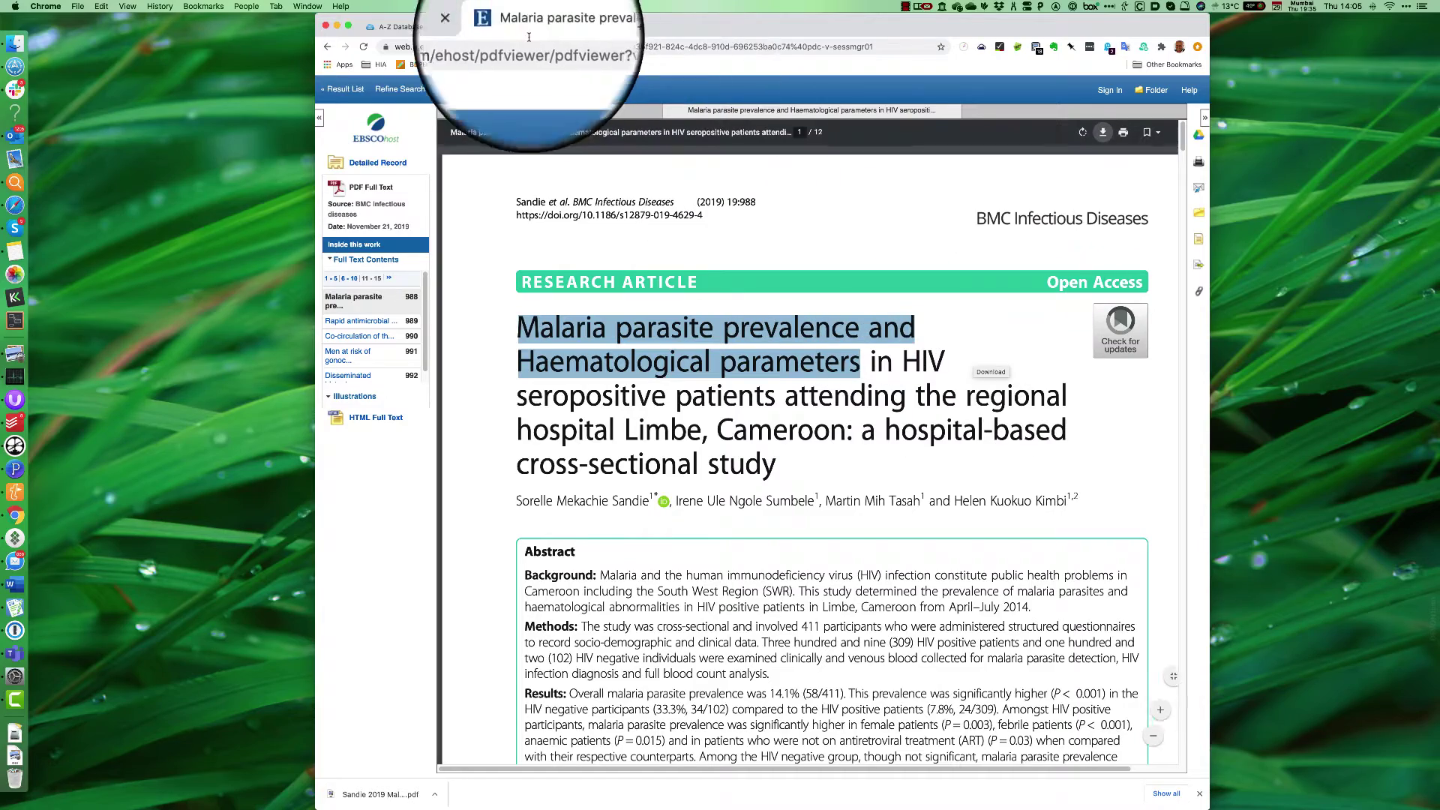
- Back in the results, replace the second term with 'cohort study' and search it across all fields
{"action": "left_click", "coordinate": [327, 47]}
{"action": "scroll", "coordinate": [562, 240], "scroll_direction": "up", "scroll_amount": 10}
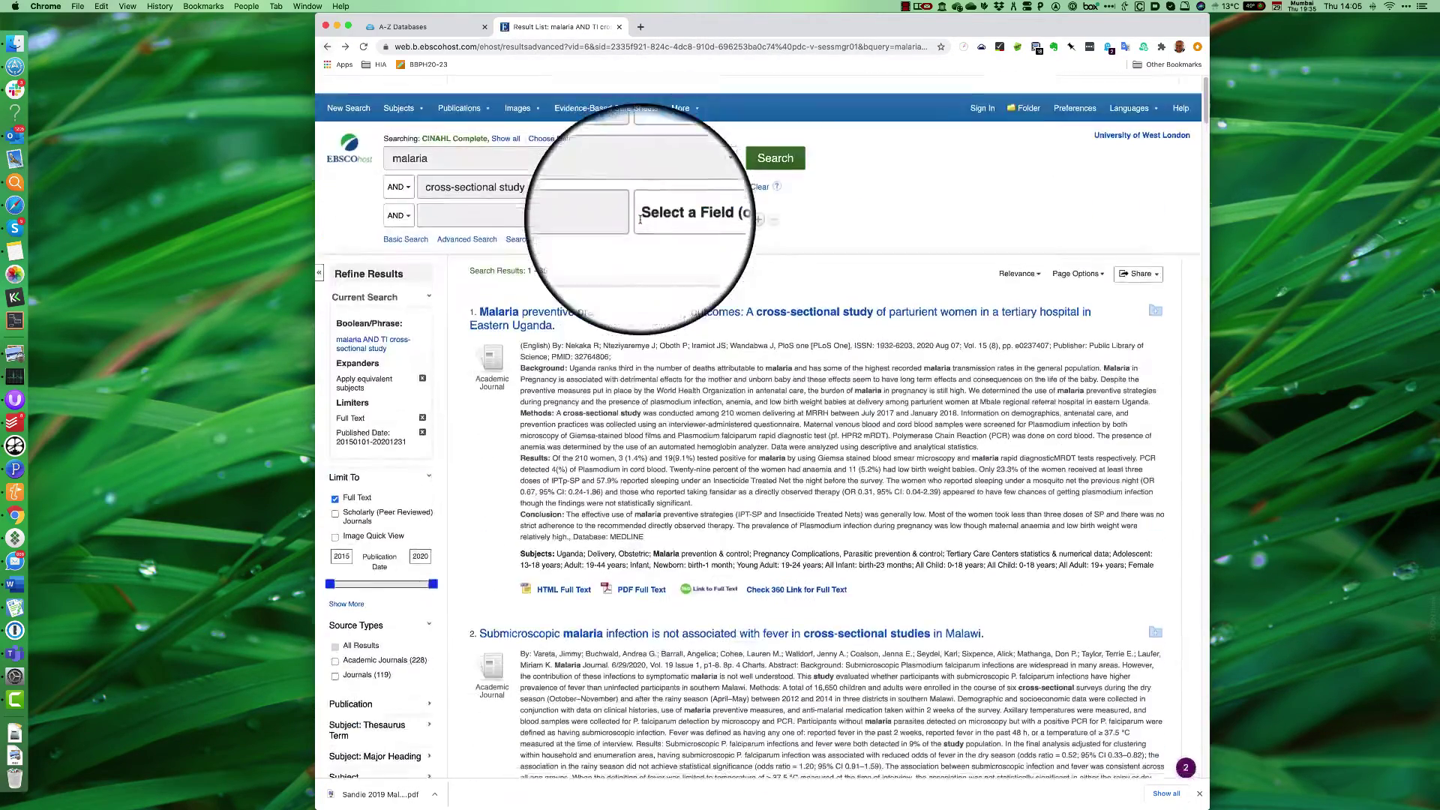
{"action": "left_click_drag", "start_coordinate": [526, 169], "coordinate": [417, 169]}
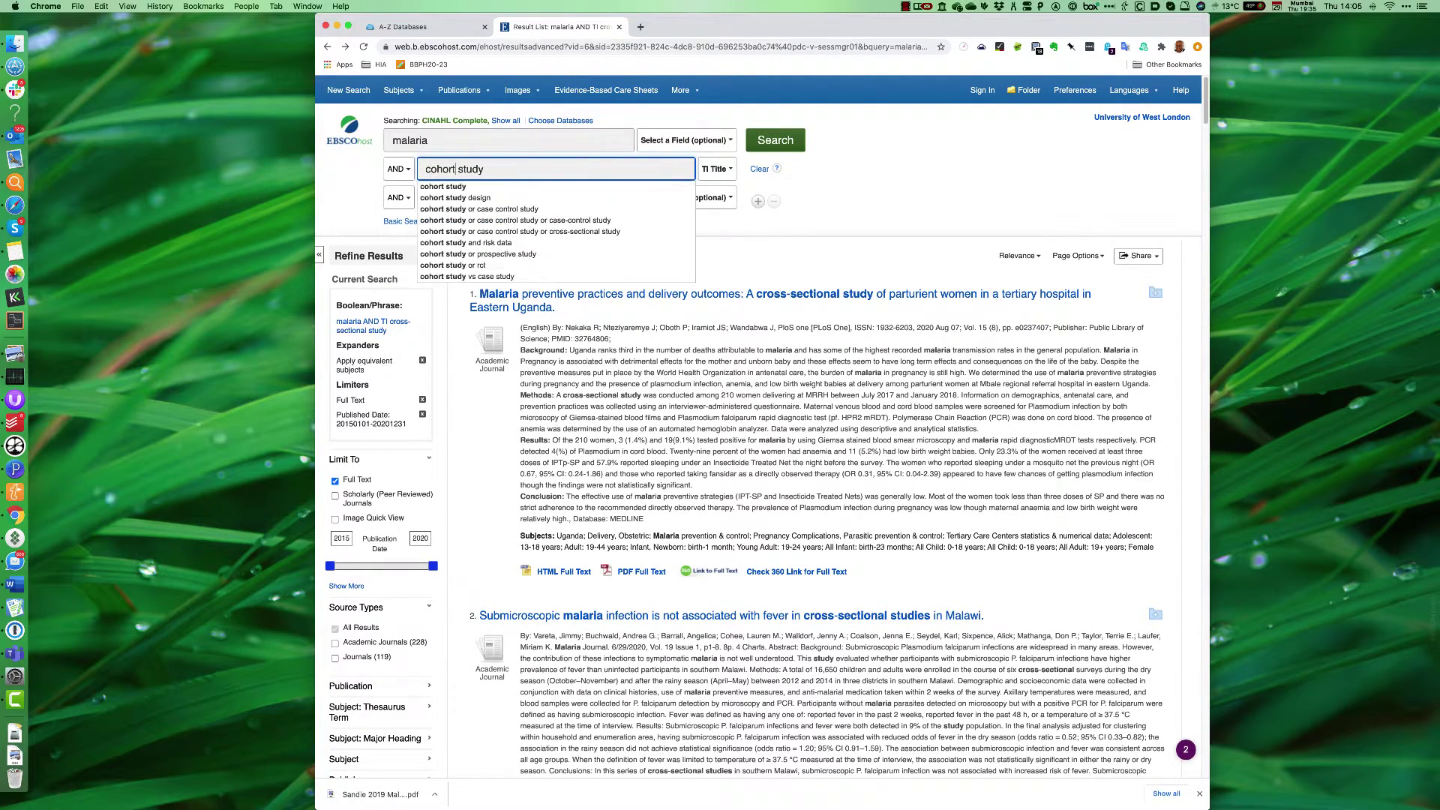
{"action": "left_click", "coordinate": [455, 168]}
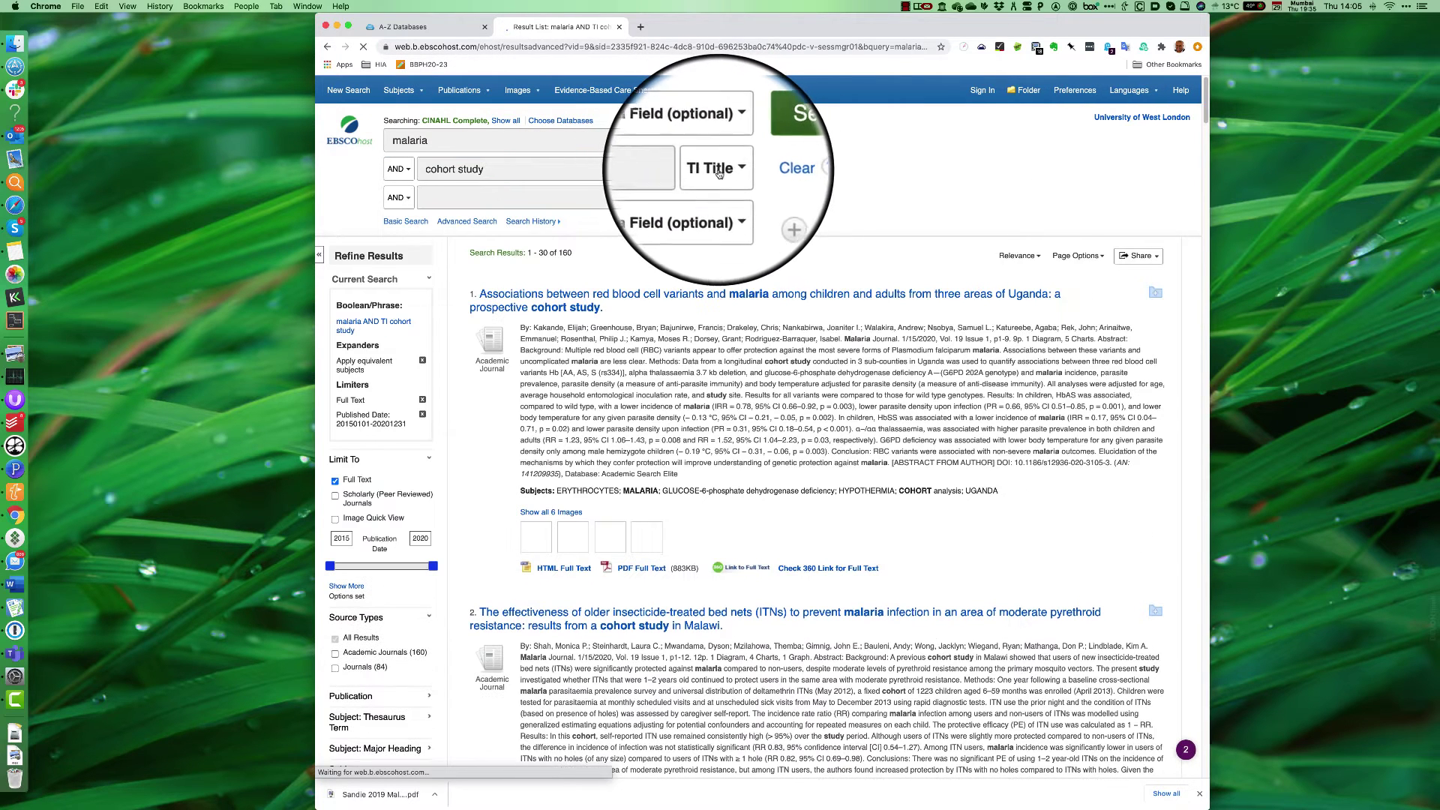
{"action": "left_click", "coordinate": [724, 195]}
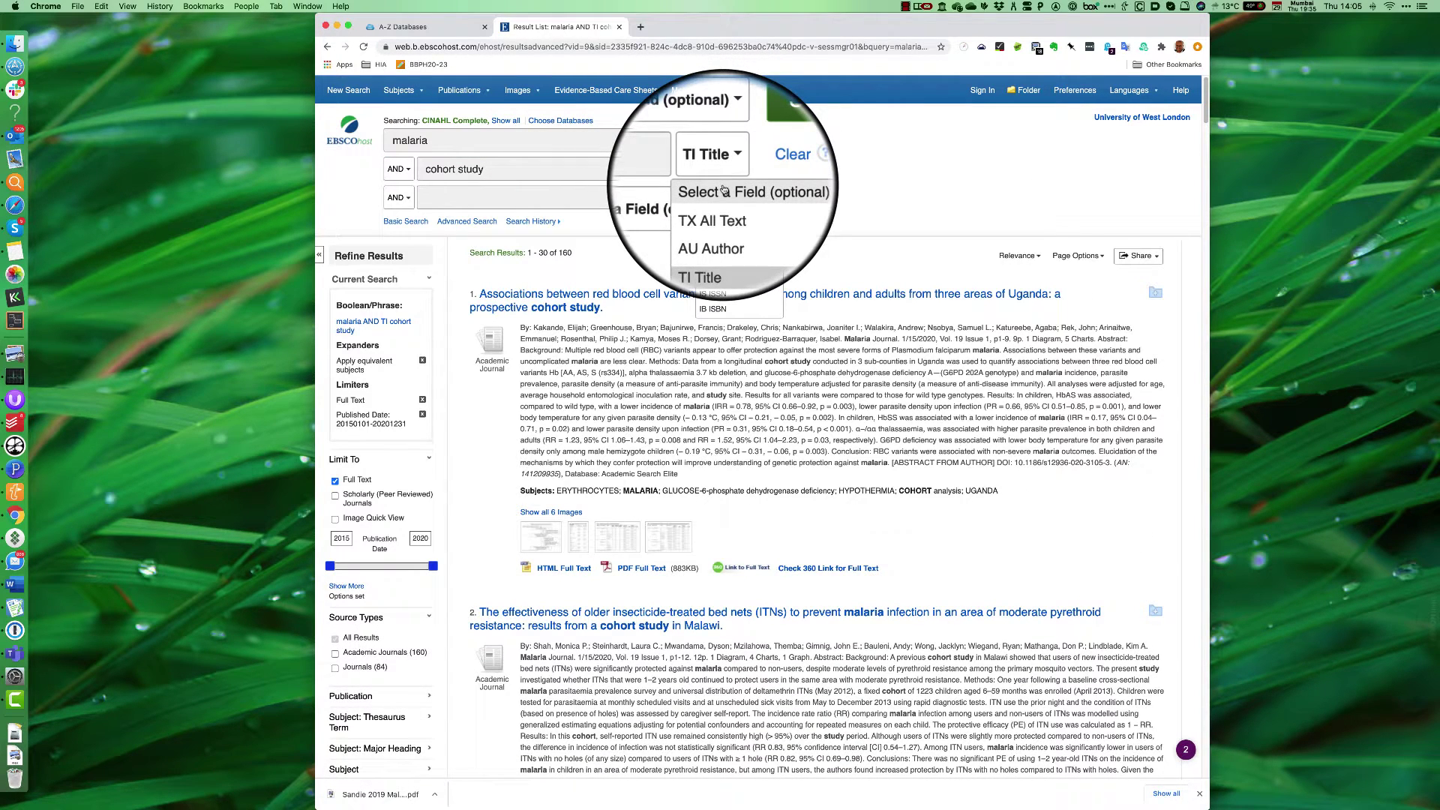
{"action": "left_click", "coordinate": [724, 191]}
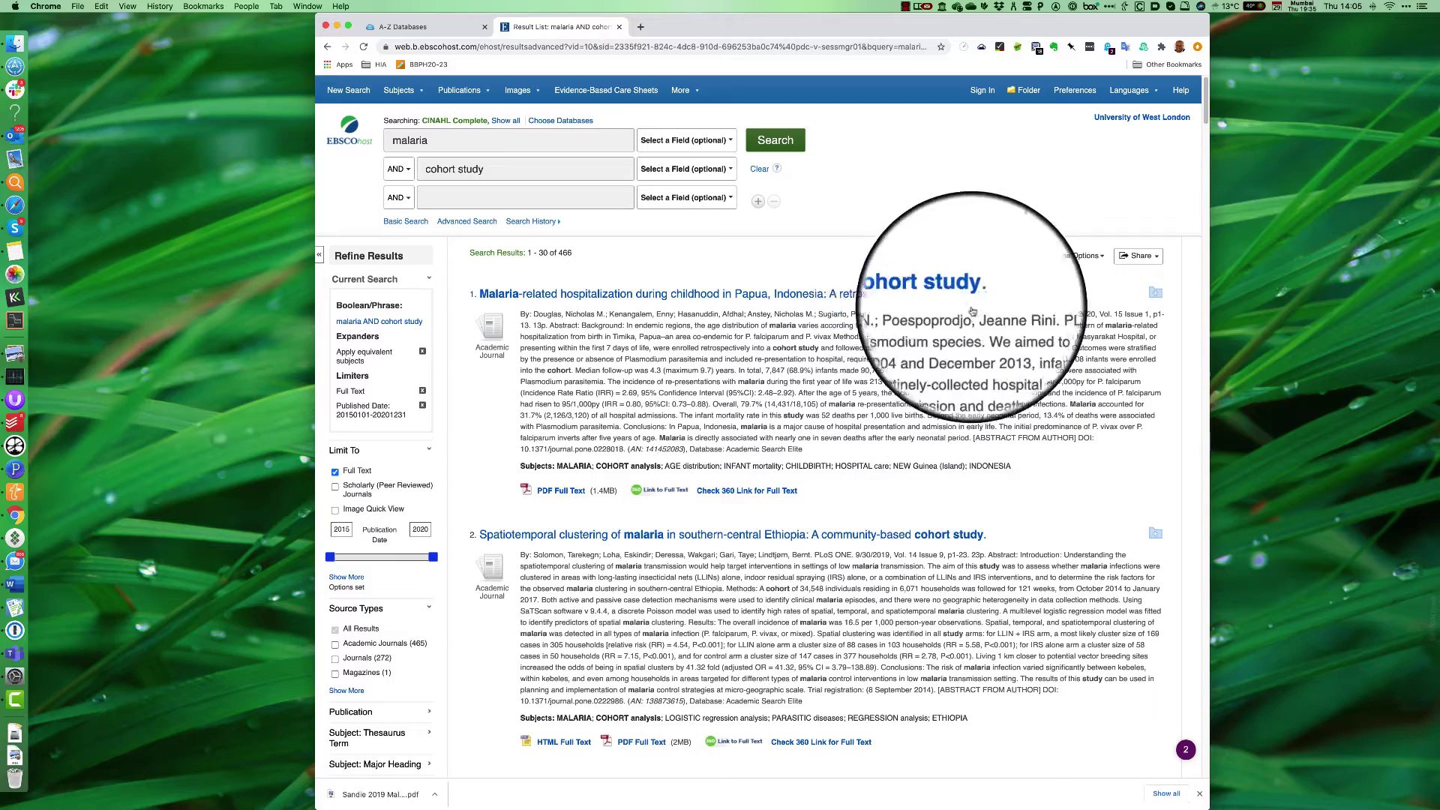
- Scroll the results to result 2, the southern-central Ethiopia malaria clustering cohort study, and its PDF
{"action": "scroll", "coordinate": [1027, 555], "scroll_direction": "down", "scroll_amount": 3}
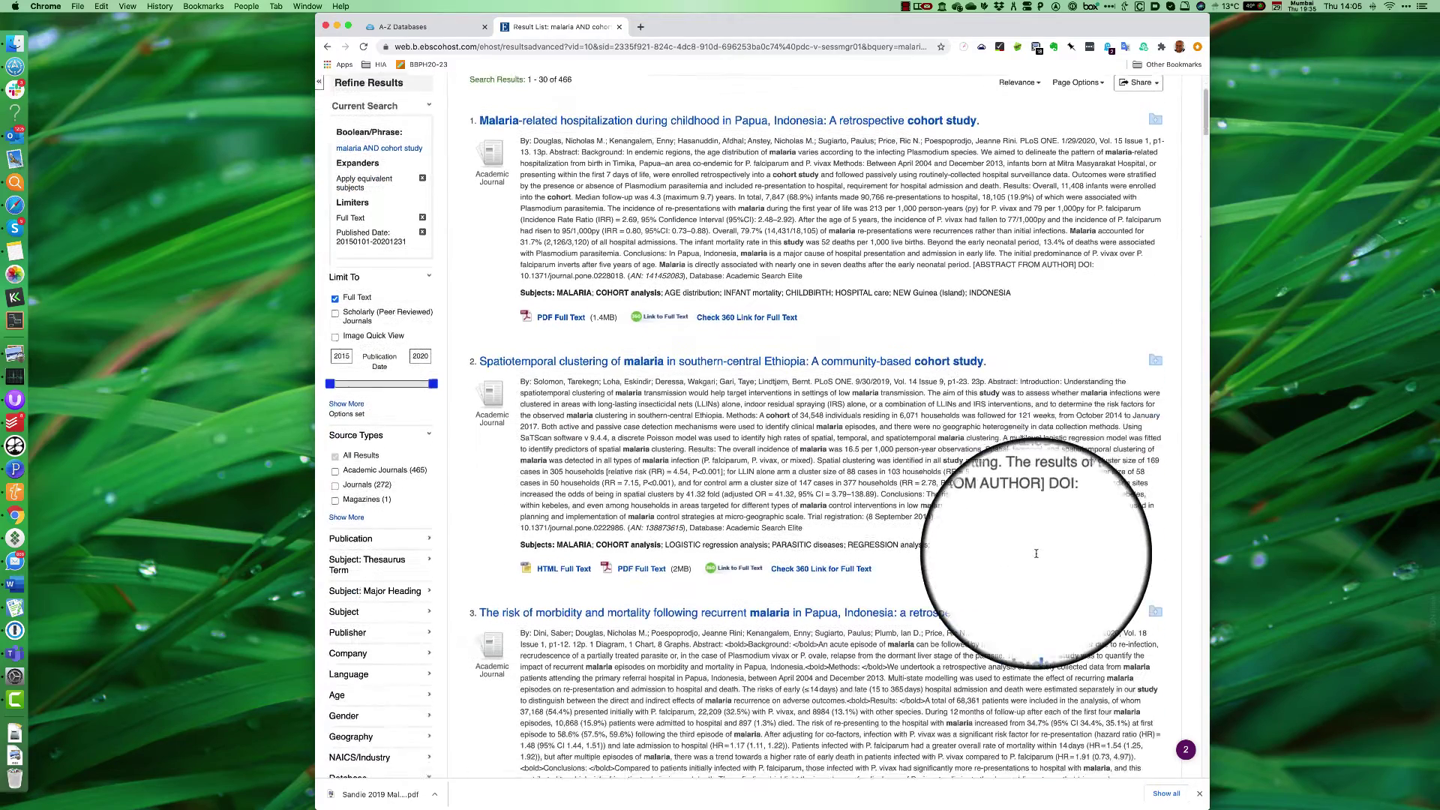
{"action": "scroll", "coordinate": [1042, 555], "scroll_direction": "up", "scroll_amount": 1}
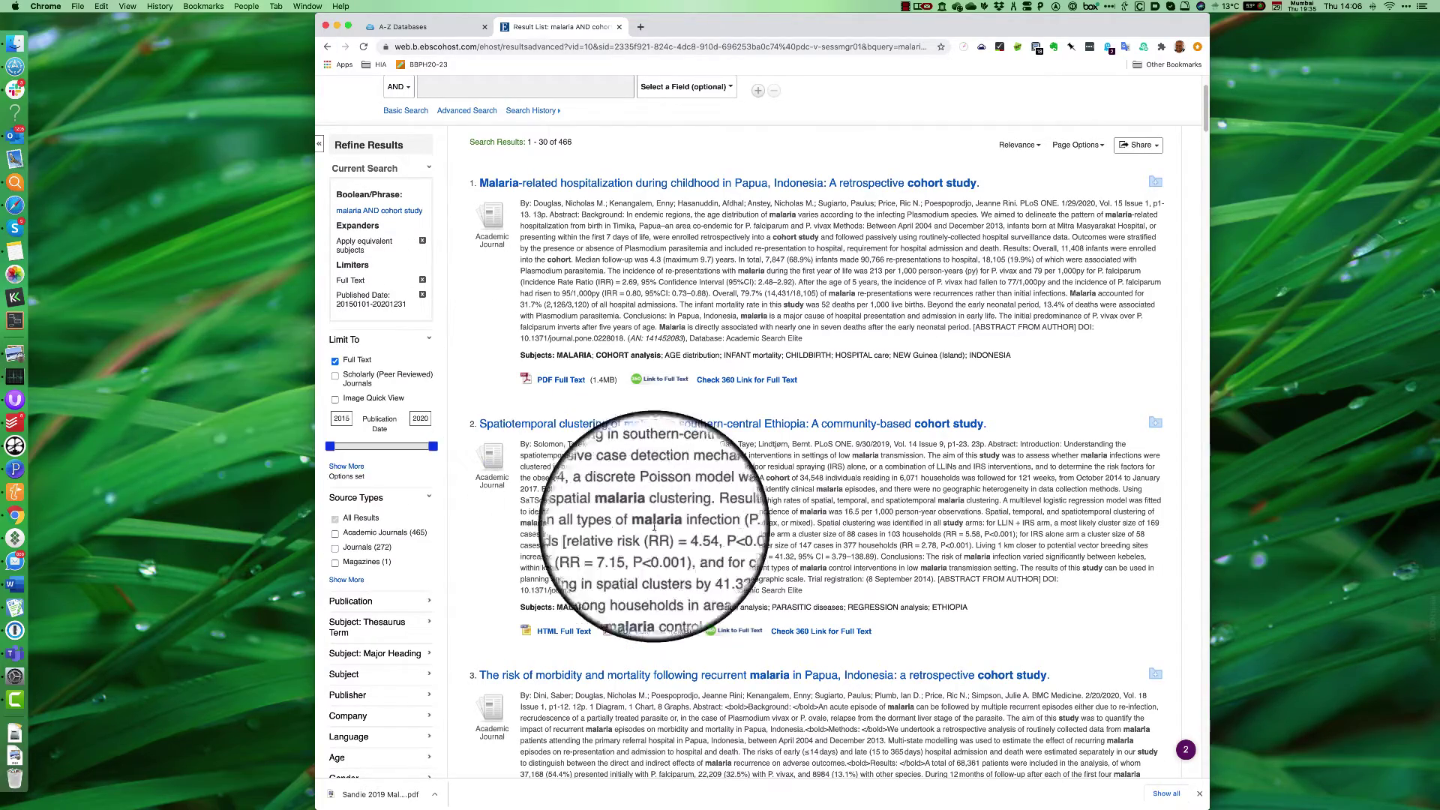
{"action": "scroll", "coordinate": [932, 563], "scroll_direction": "down", "scroll_amount": 2}
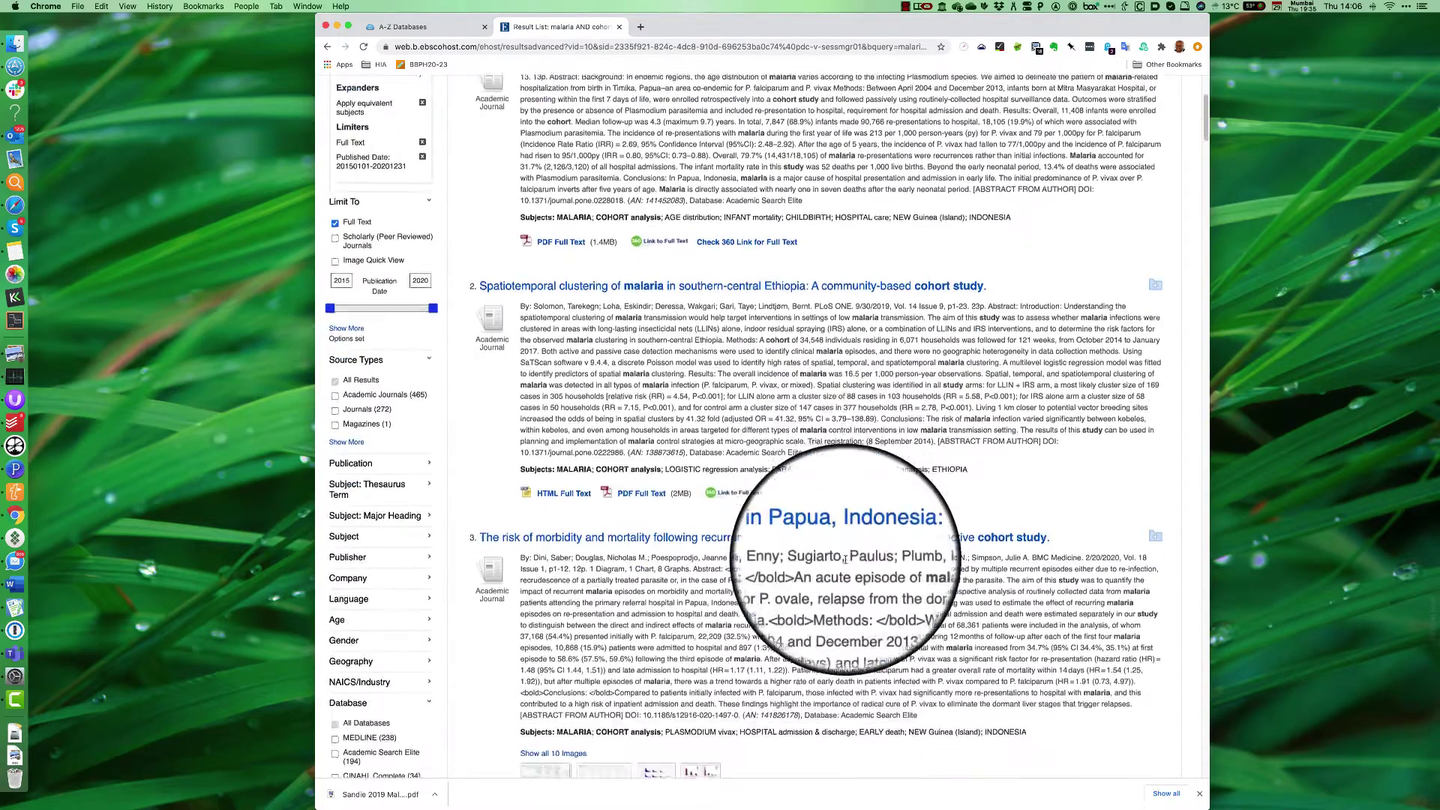
{"action": "scroll", "coordinate": [739, 338], "scroll_direction": "down", "scroll_amount": 1}
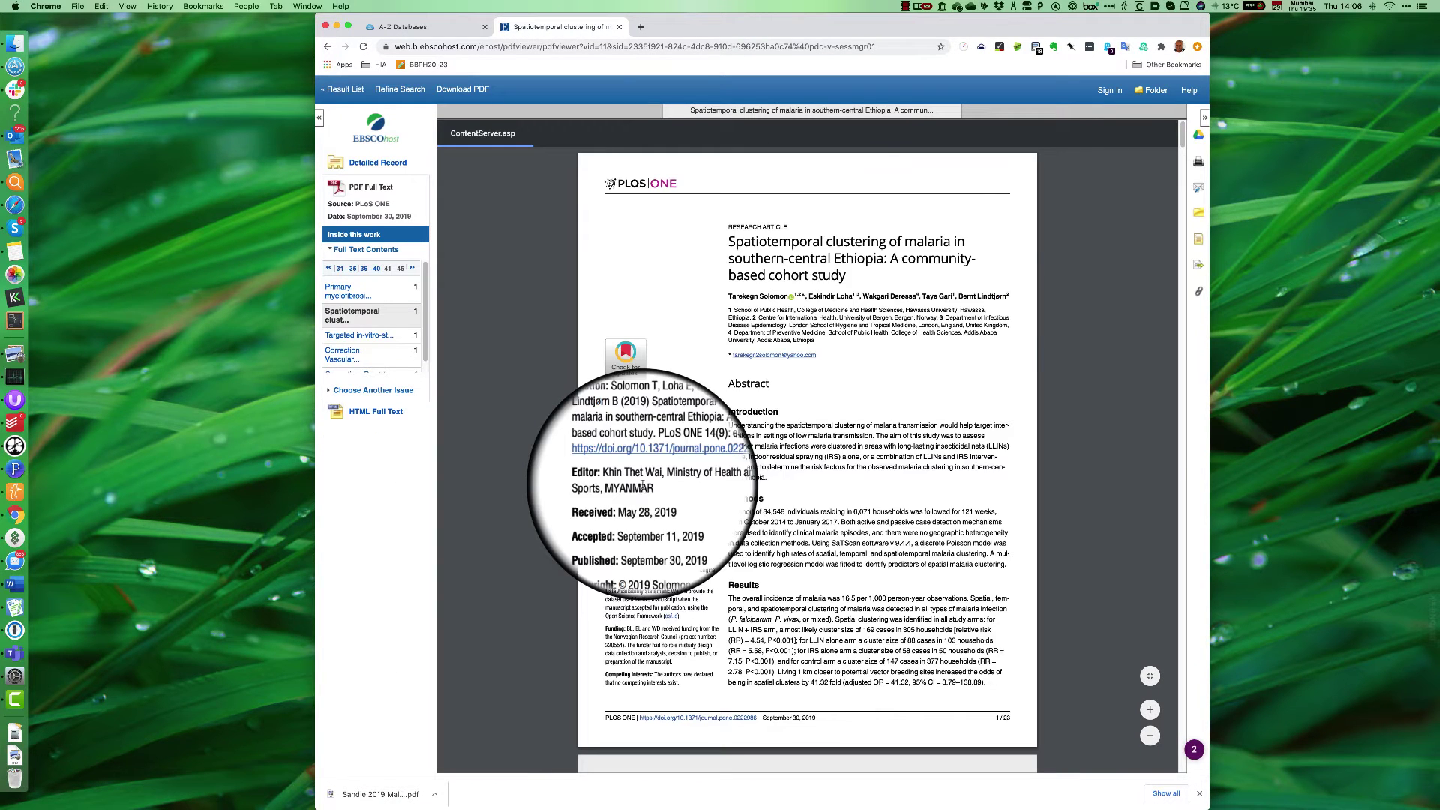
- Zoom in on the 24-page PLoS ONE 2019 PDF, skim its pages, and return to the abstract
{"action": "left_click", "coordinate": [1149, 709]}
{"action": "scroll", "coordinate": [975, 596], "scroll_direction": "down", "scroll_amount": 15}
{"action": "scroll", "coordinate": [975, 598], "scroll_direction": "down", "scroll_amount": 15}
{"action": "scroll", "coordinate": [974, 600], "scroll_direction": "down", "scroll_amount": 5}
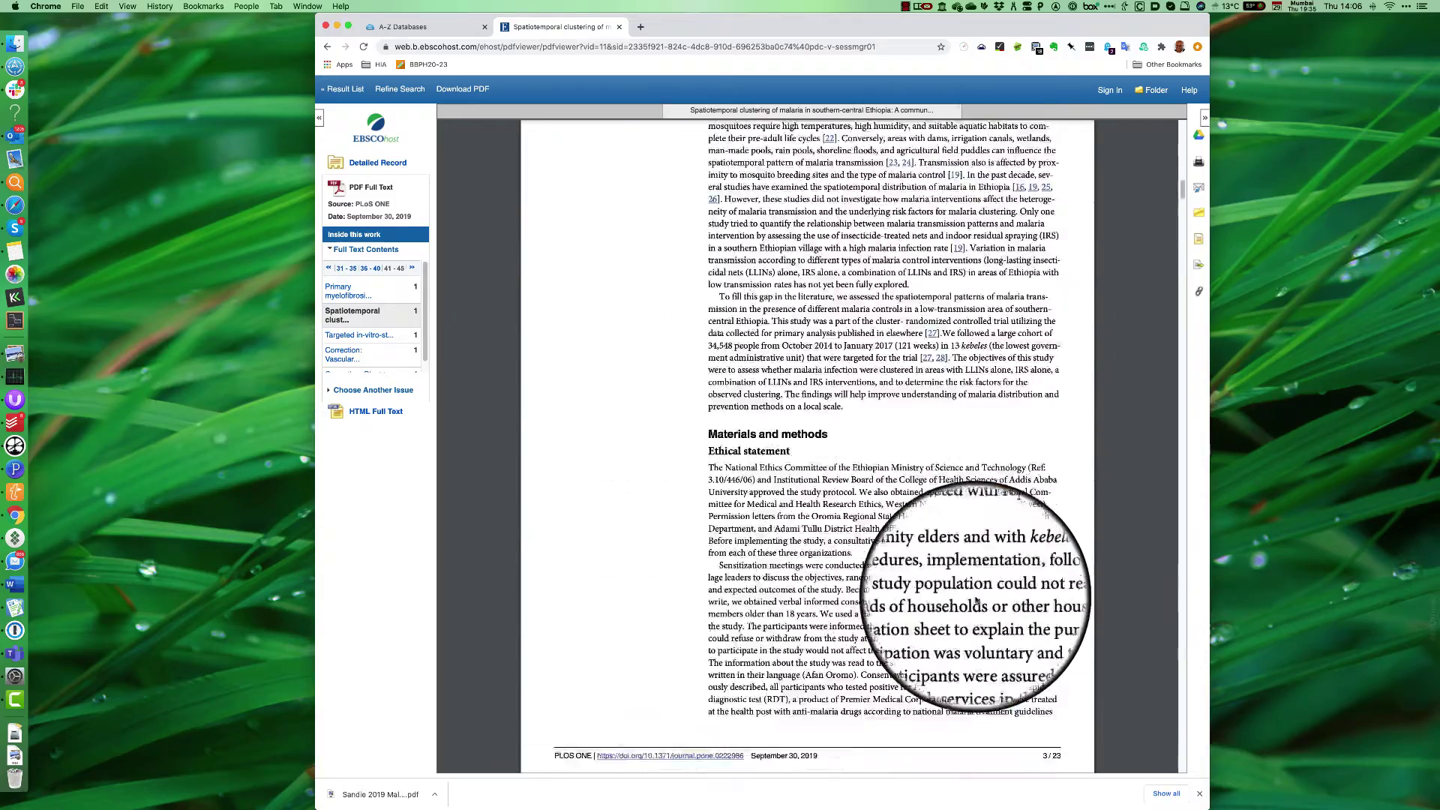
{"action": "scroll", "coordinate": [975, 599], "scroll_direction": "up", "scroll_amount": 8}
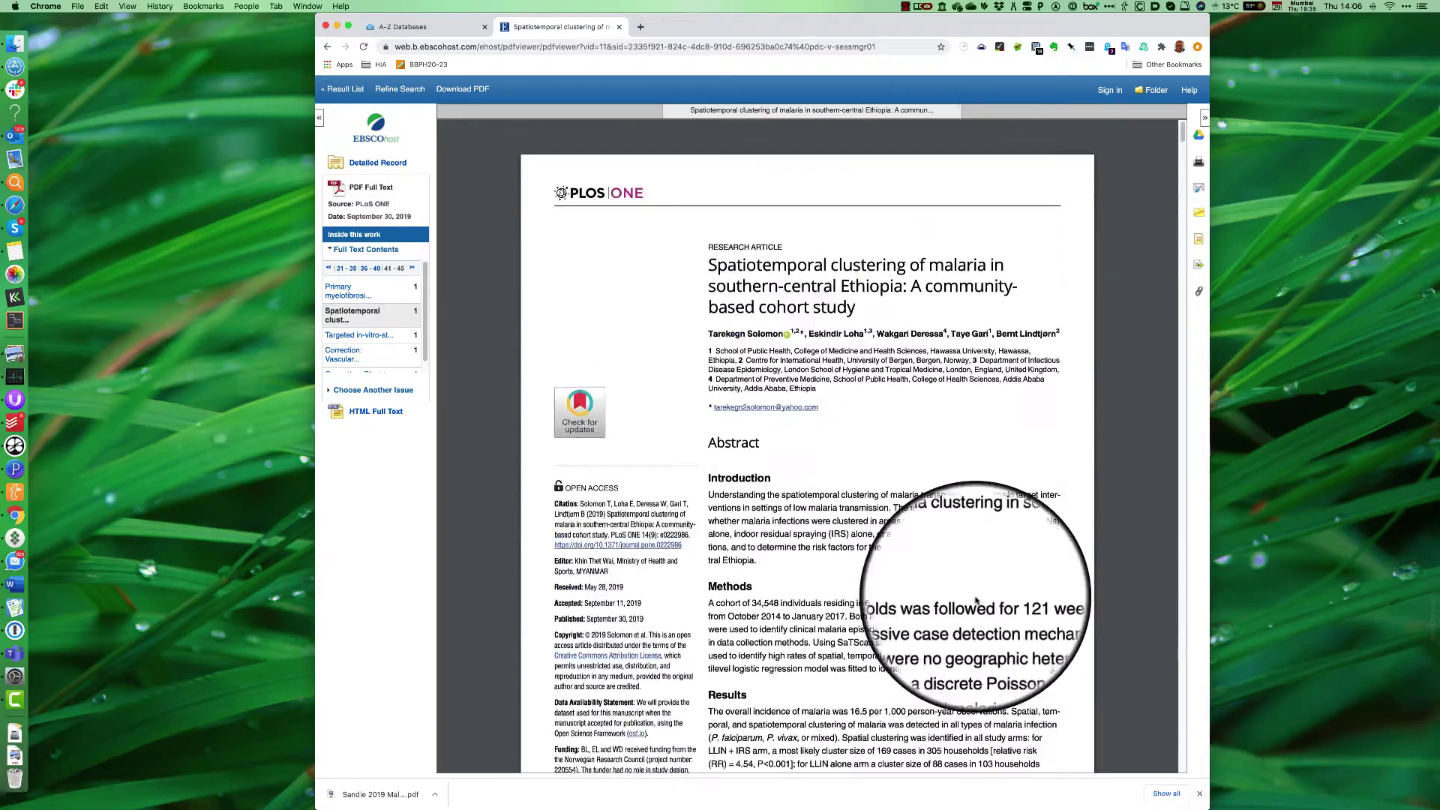
{"action": "scroll", "coordinate": [976, 600], "scroll_direction": "down", "scroll_amount": 3}
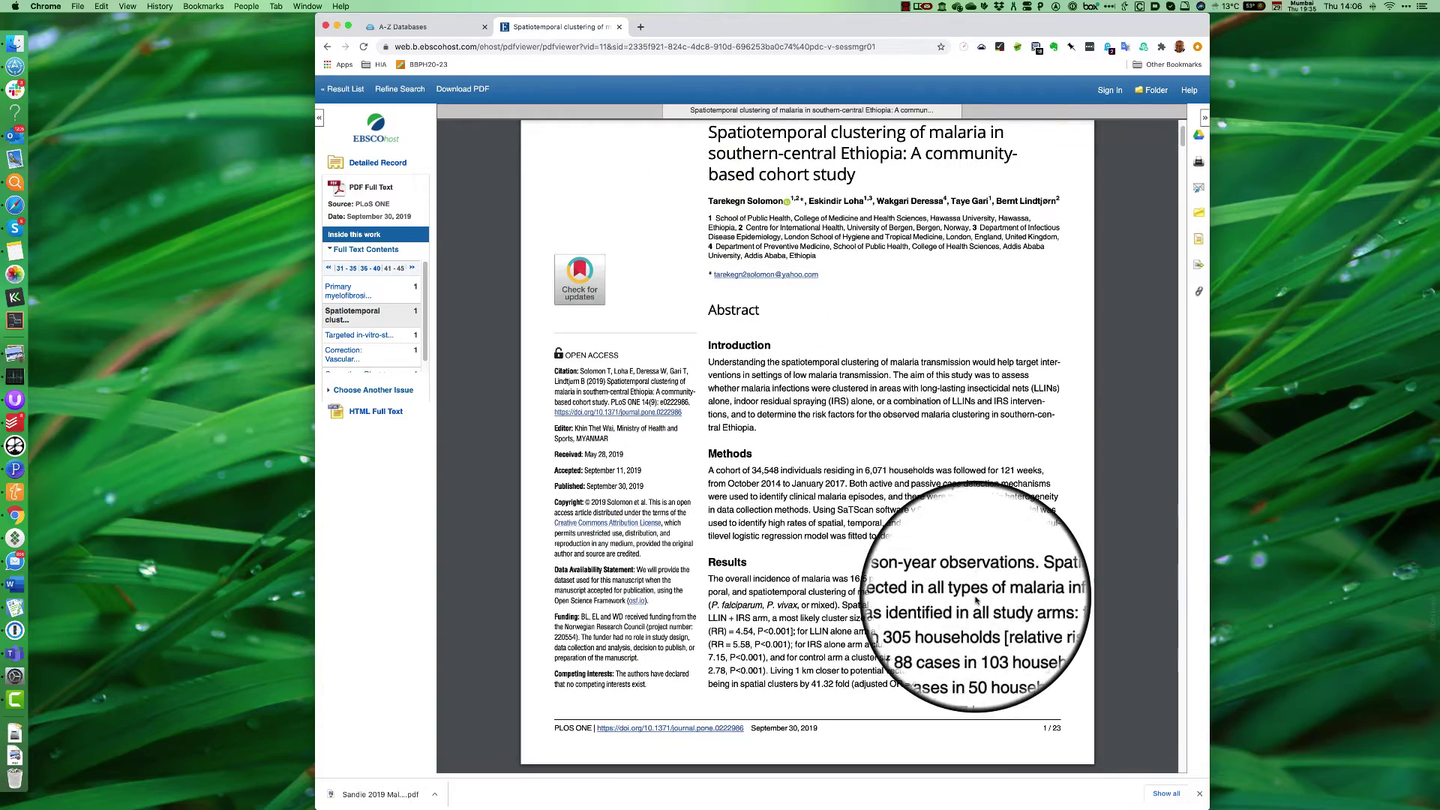
{"action": "scroll", "coordinate": [915, 510], "scroll_direction": "down", "scroll_amount": 7}
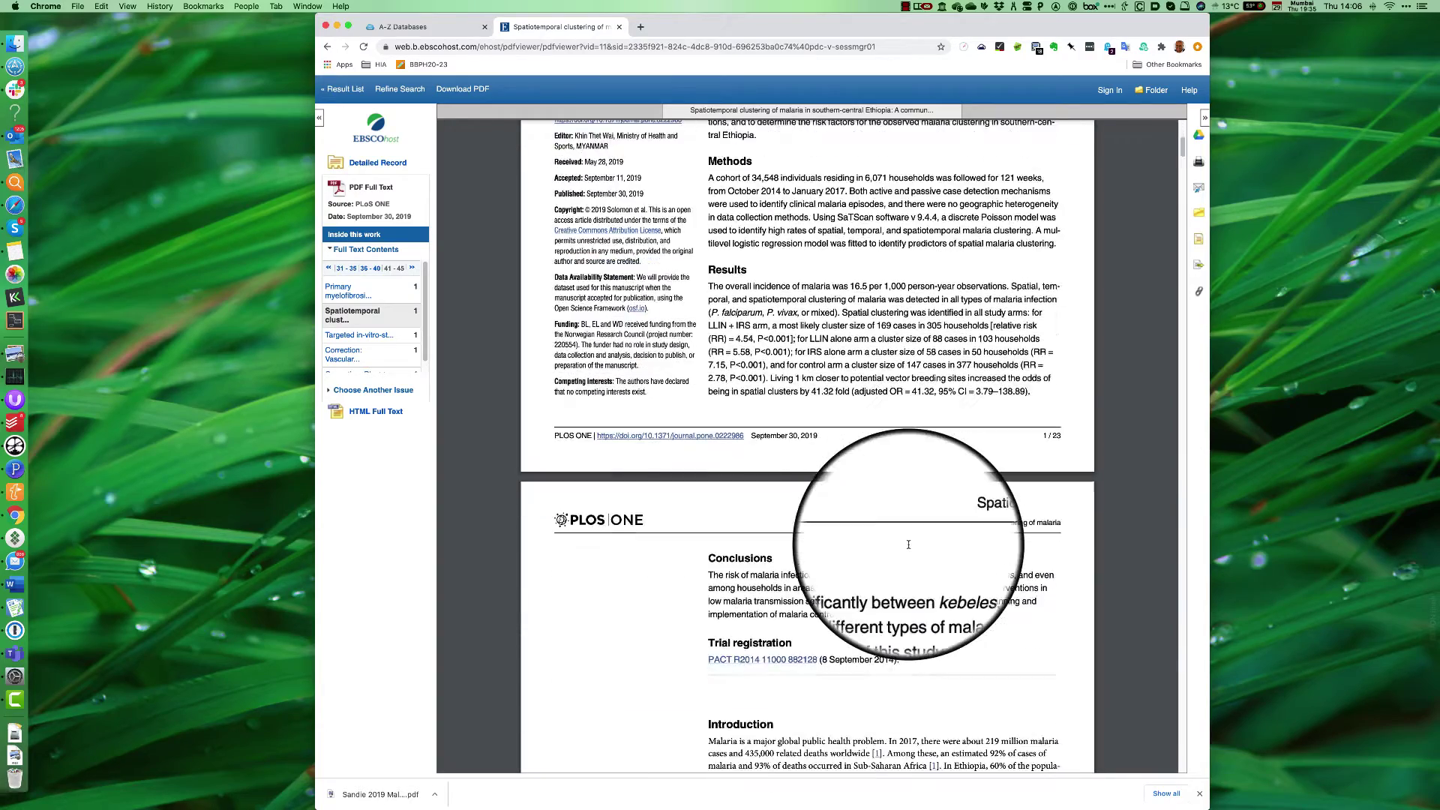
{"action": "scroll", "coordinate": [908, 544], "scroll_direction": "down", "scroll_amount": 3}
{"action": "scroll", "coordinate": [908, 544], "scroll_direction": "up", "scroll_amount": 10}
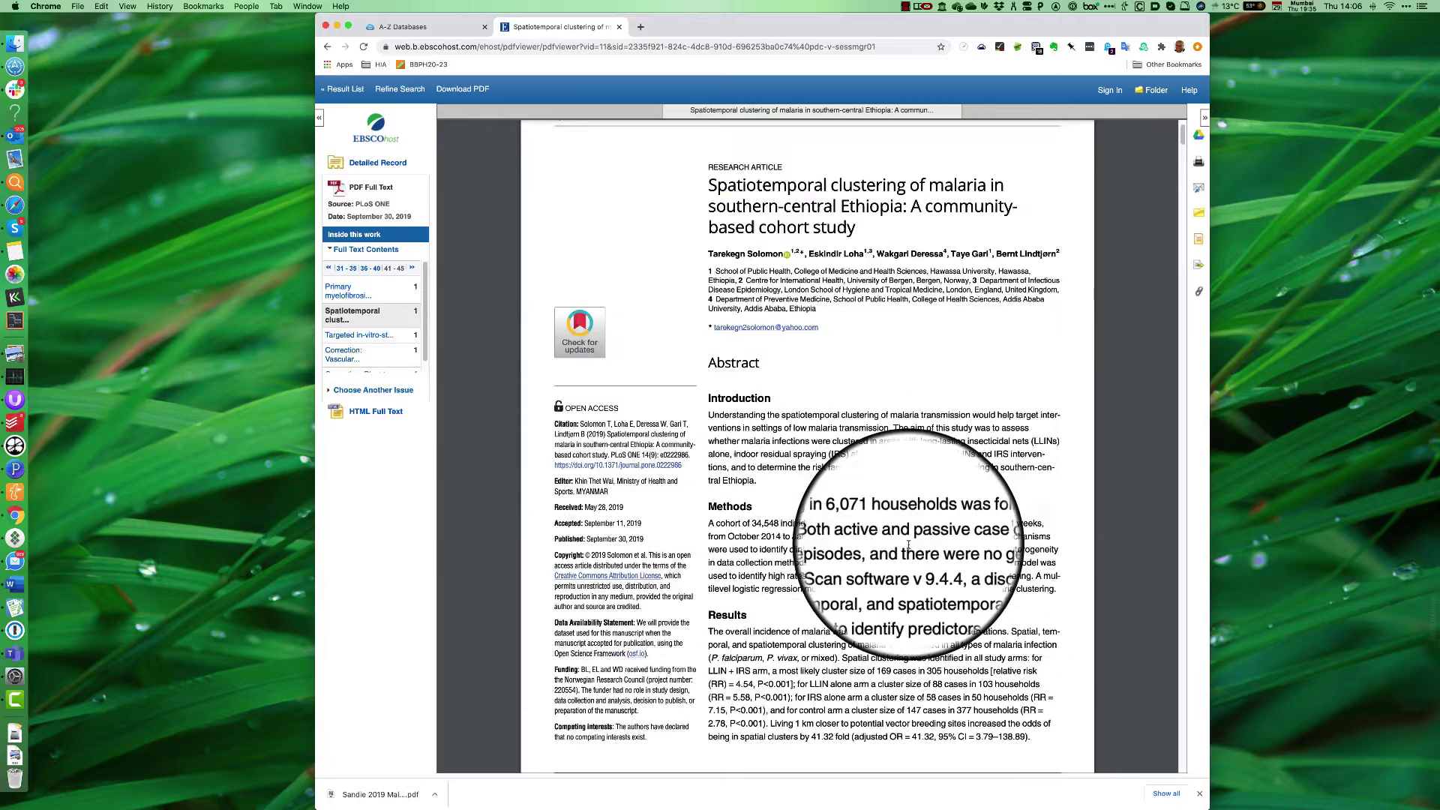
{"action": "scroll", "coordinate": [908, 545], "scroll_direction": "up", "scroll_amount": 2}
{"action": "mouse_move", "coordinate": [1128, 137]}
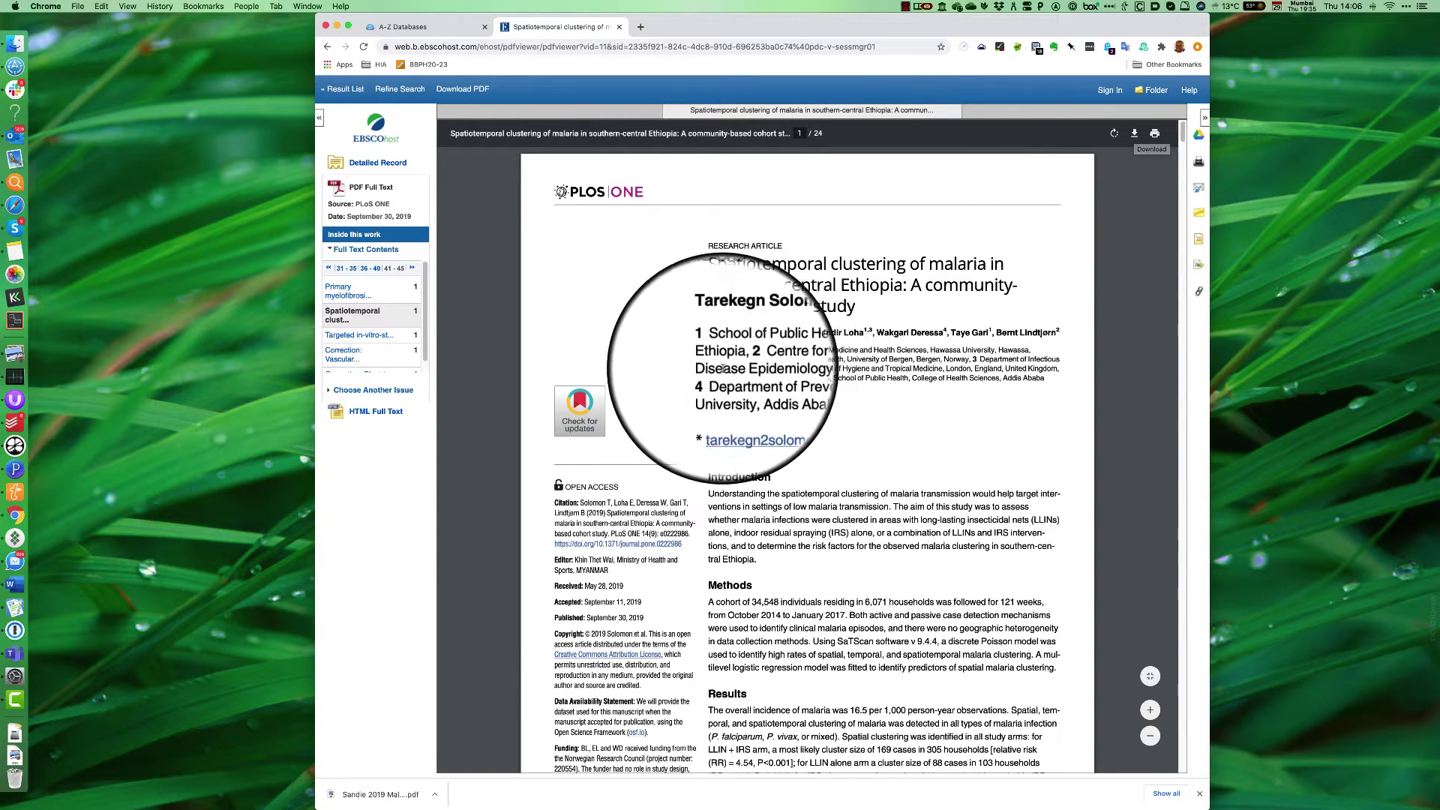
- Copy the first author's surname, the year 2019 and the article title from the PDF
{"action": "left_click_drag", "start_coordinate": [750, 332], "coordinate": [782, 331]}
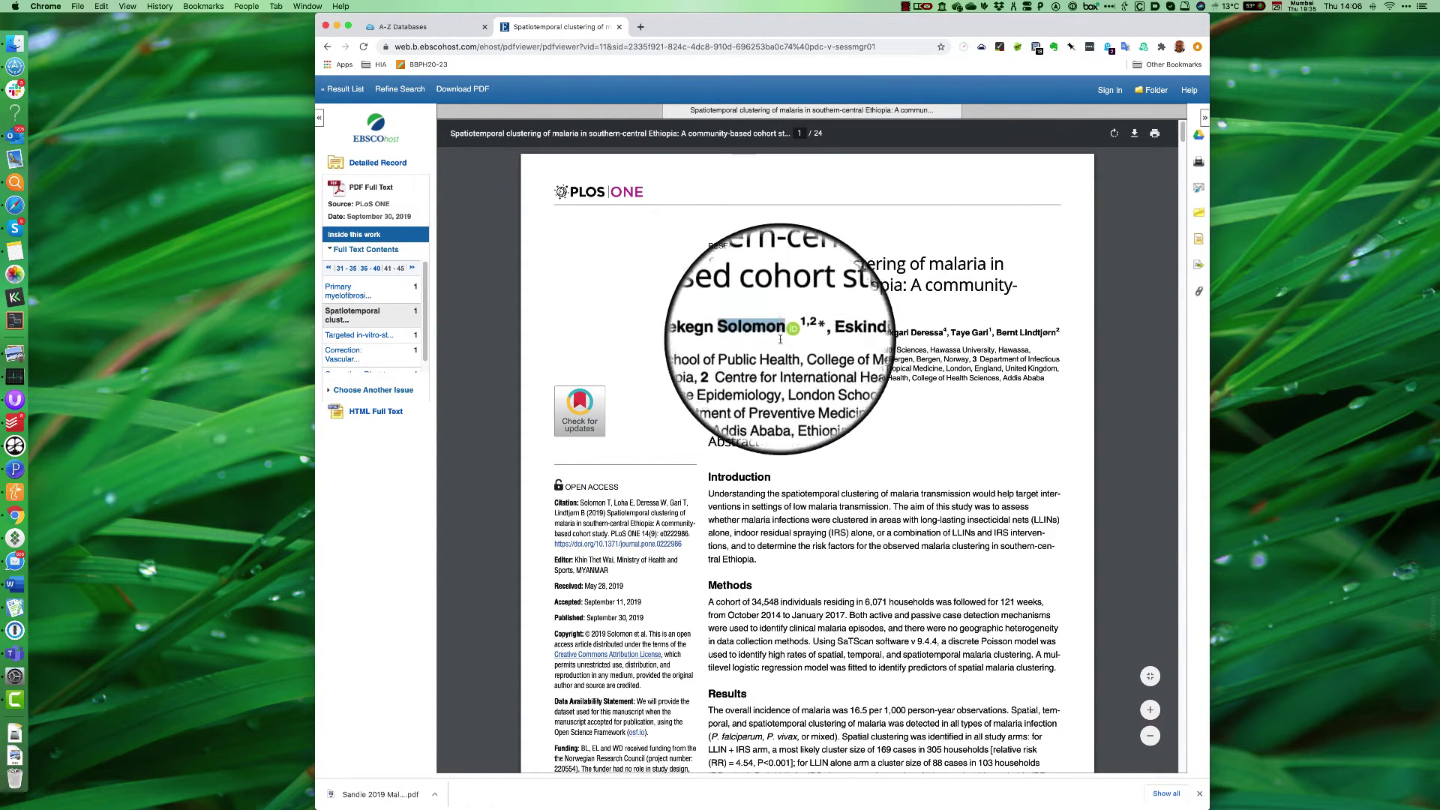
{"action": "double_click", "coordinate": [596, 512]}
{"action": "left_click_drag", "start_coordinate": [709, 264], "coordinate": [898, 283]}
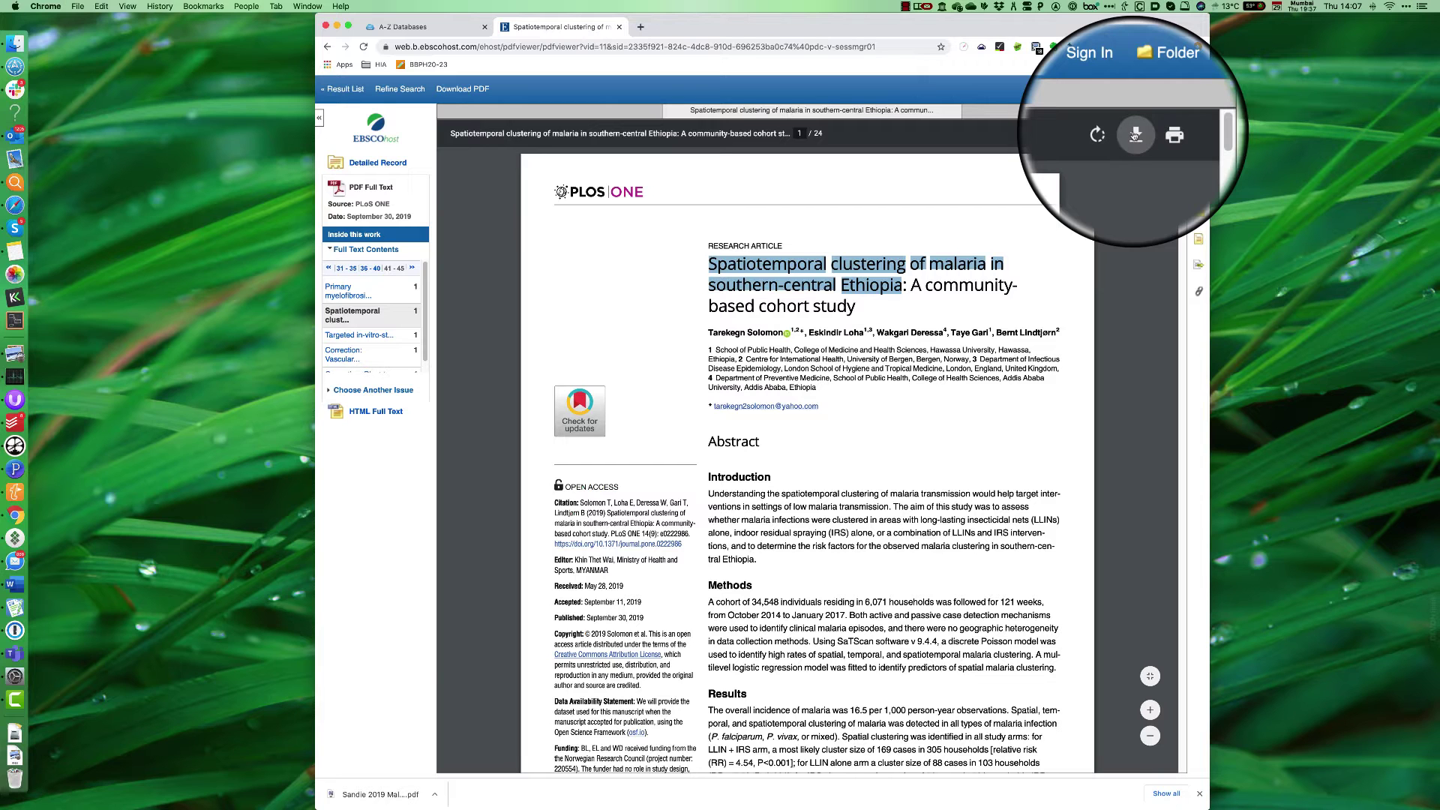
- Download the PDF and save it in 02 MScPHW under the author-2019-title file name
{"action": "left_click", "coordinate": [1136, 135]}
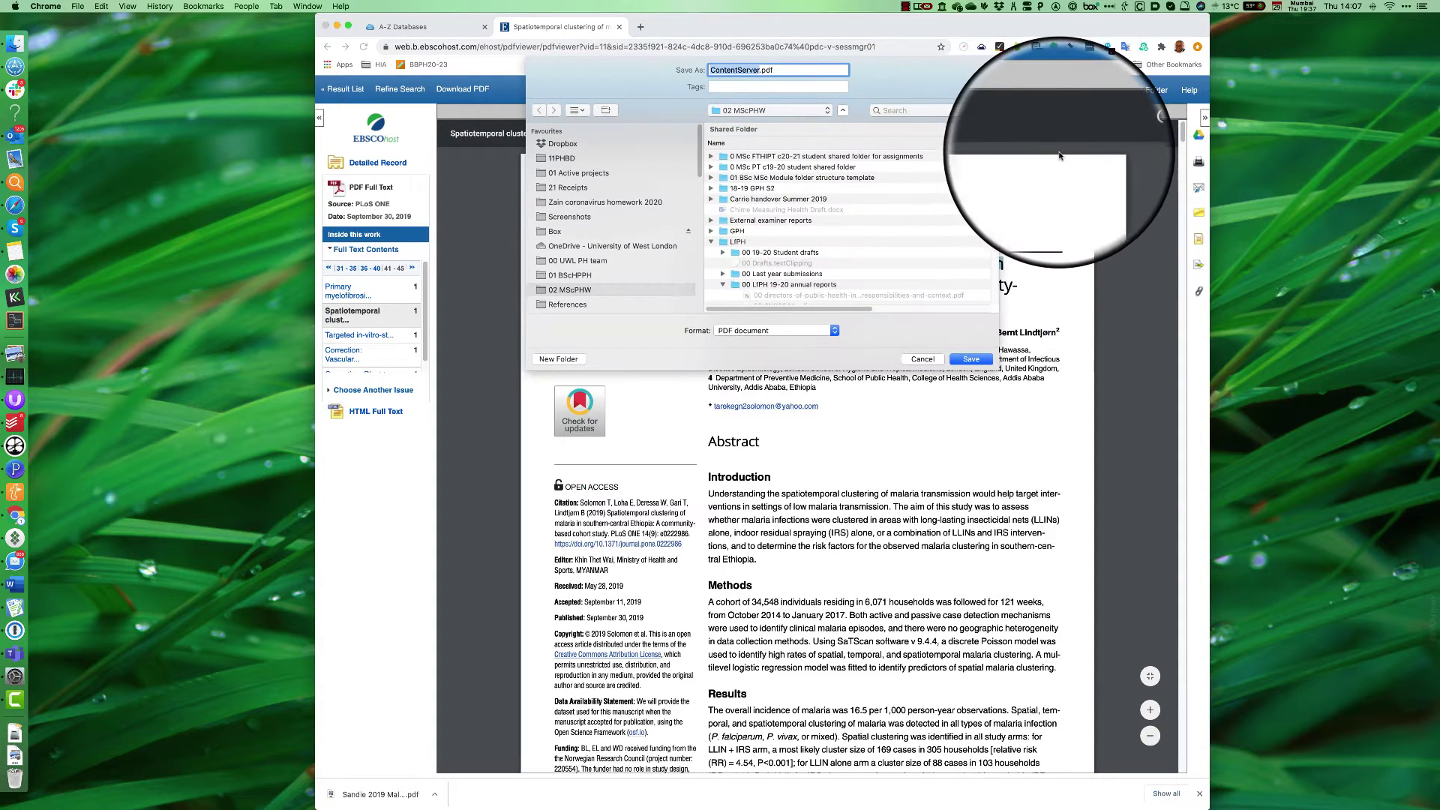
{"action": "type", "text": "S"}
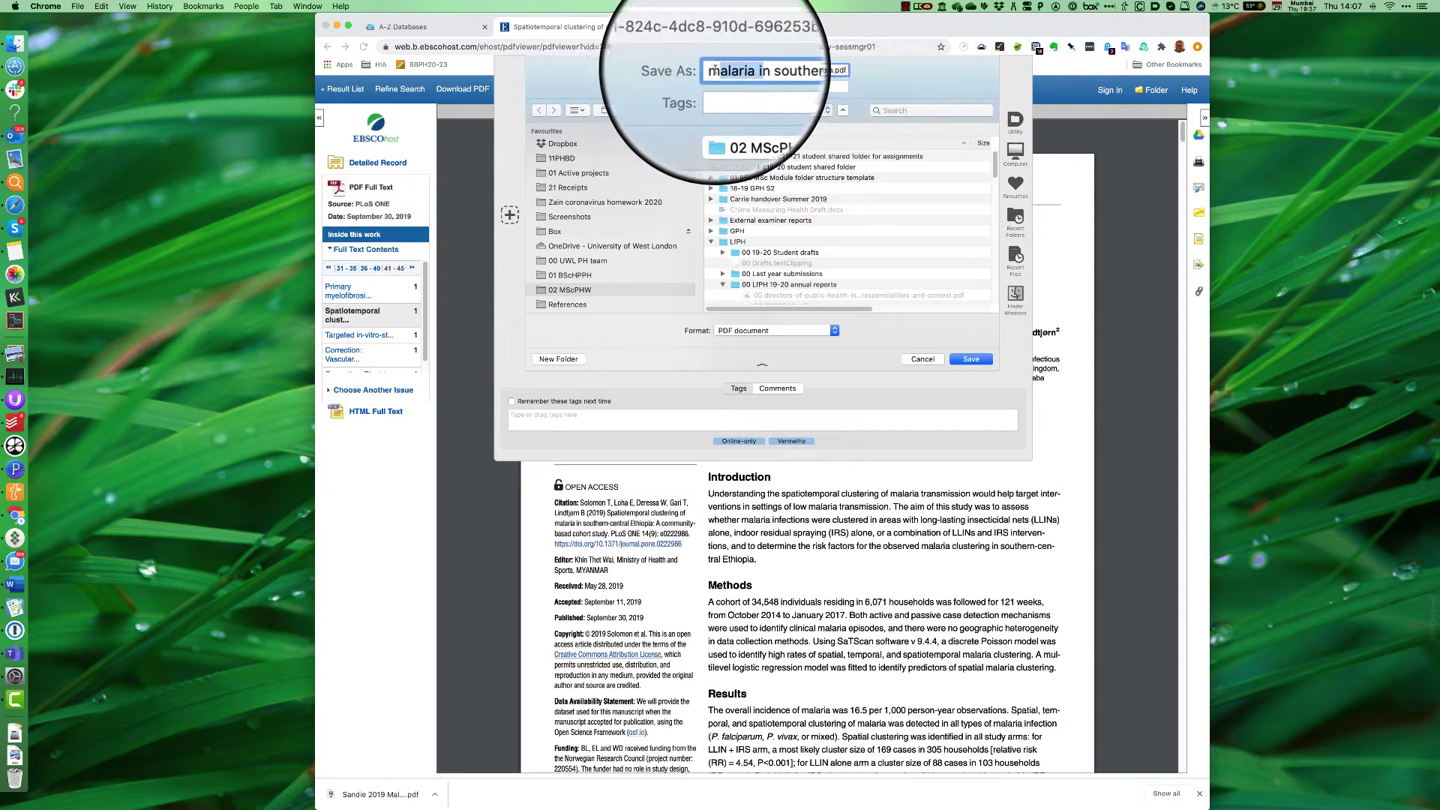
{"action": "left_click_drag", "start_coordinate": [742, 70], "coordinate": [703, 70]}
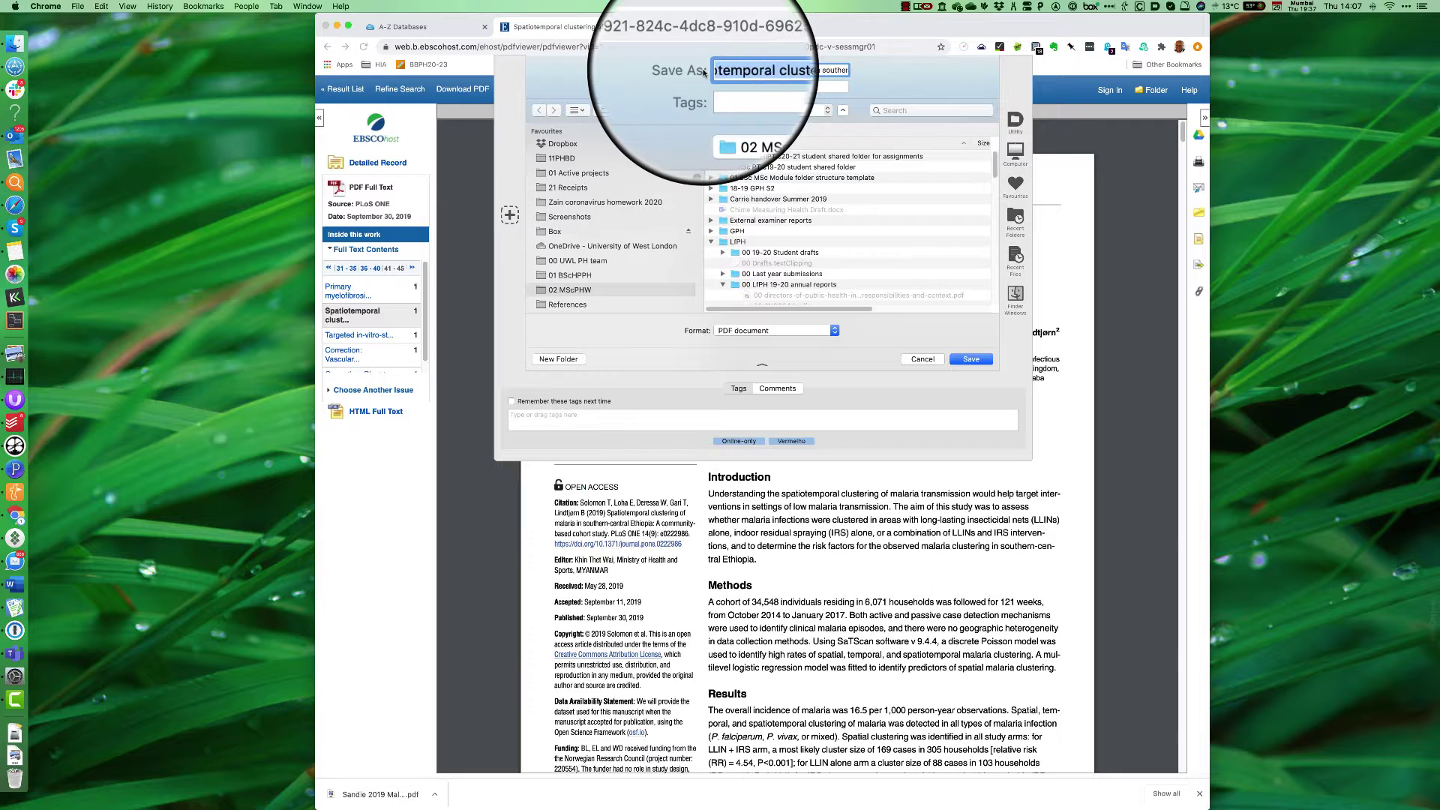
{"action": "left_click", "coordinate": [735, 70]}
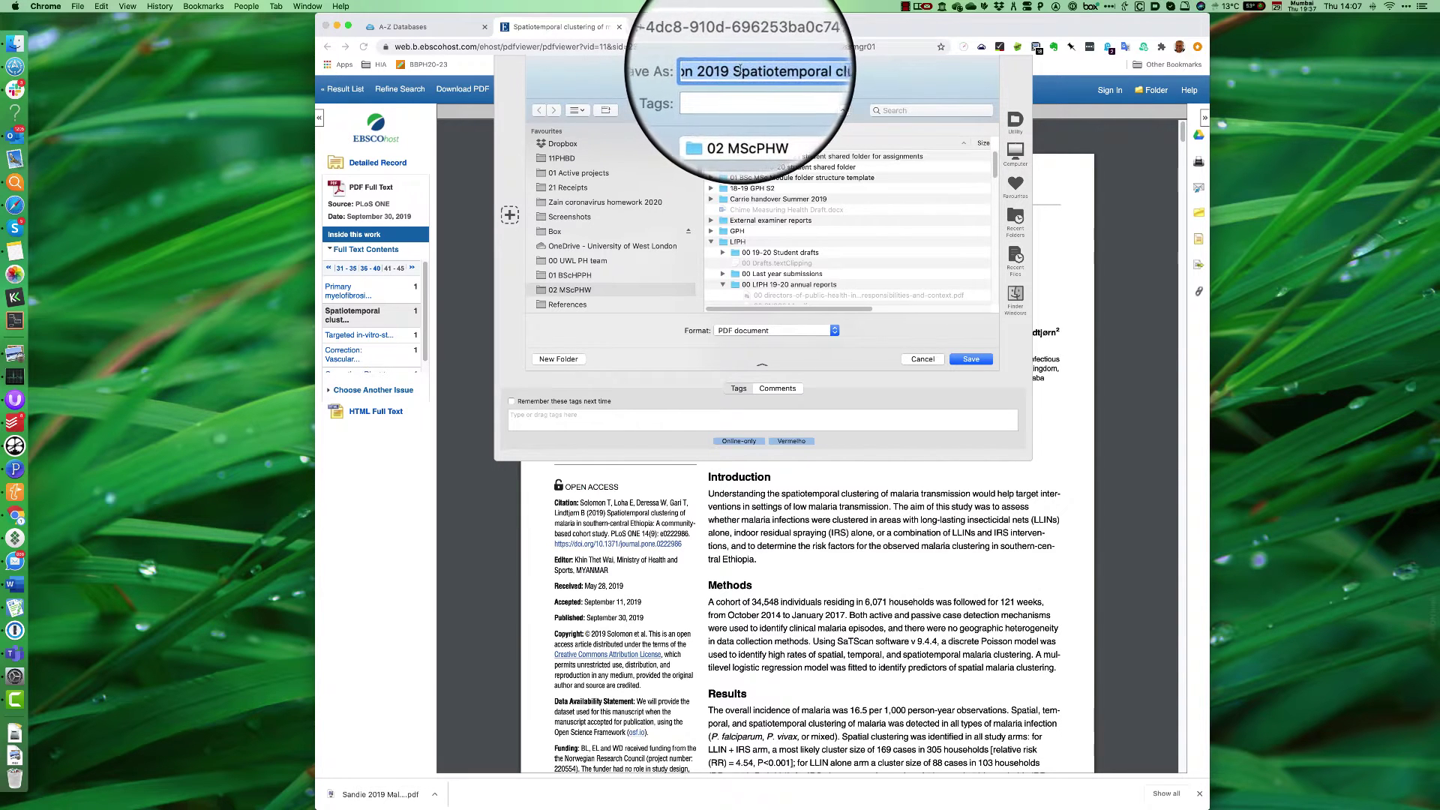
{"action": "key", "text": "super+a"}
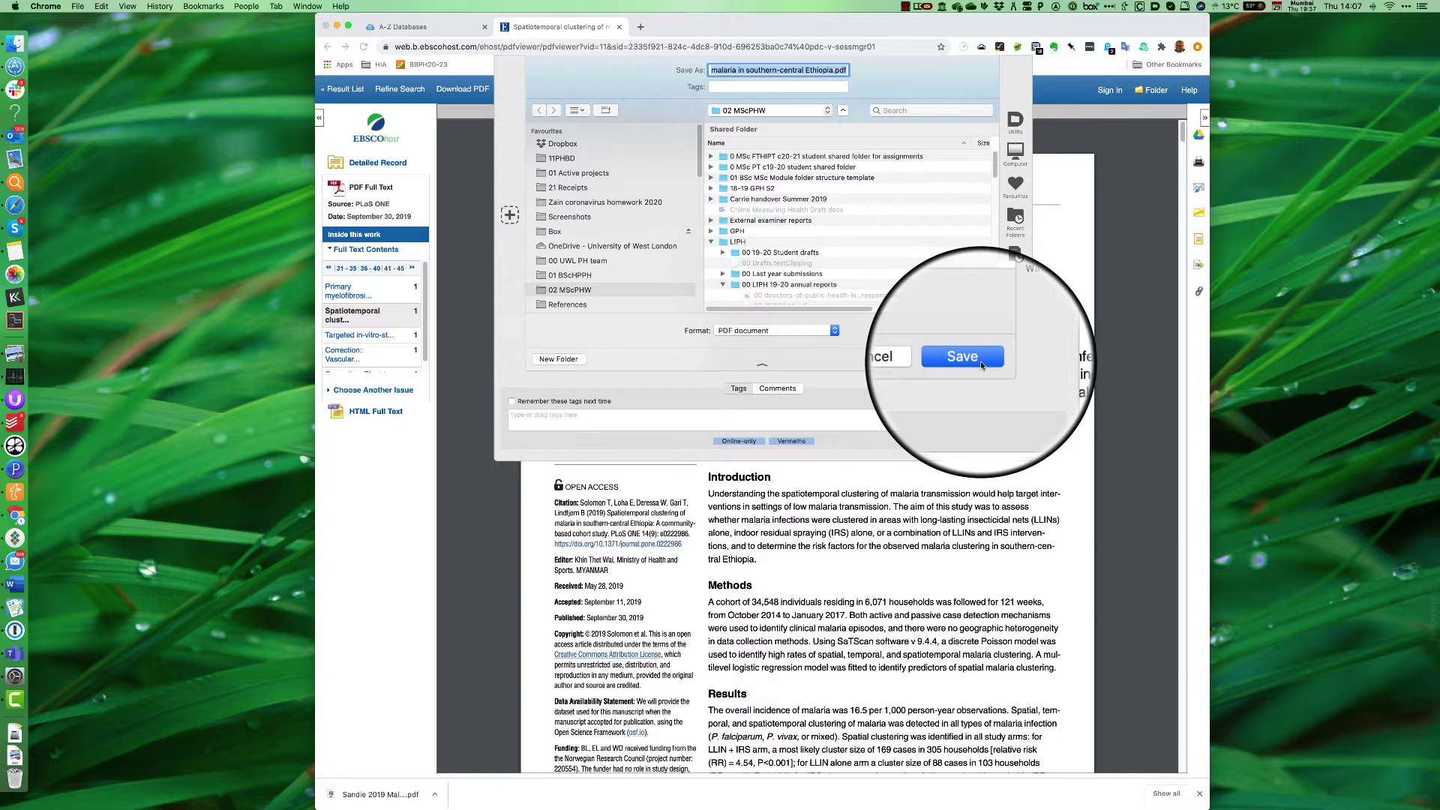
{"action": "left_click", "coordinate": [979, 363]}
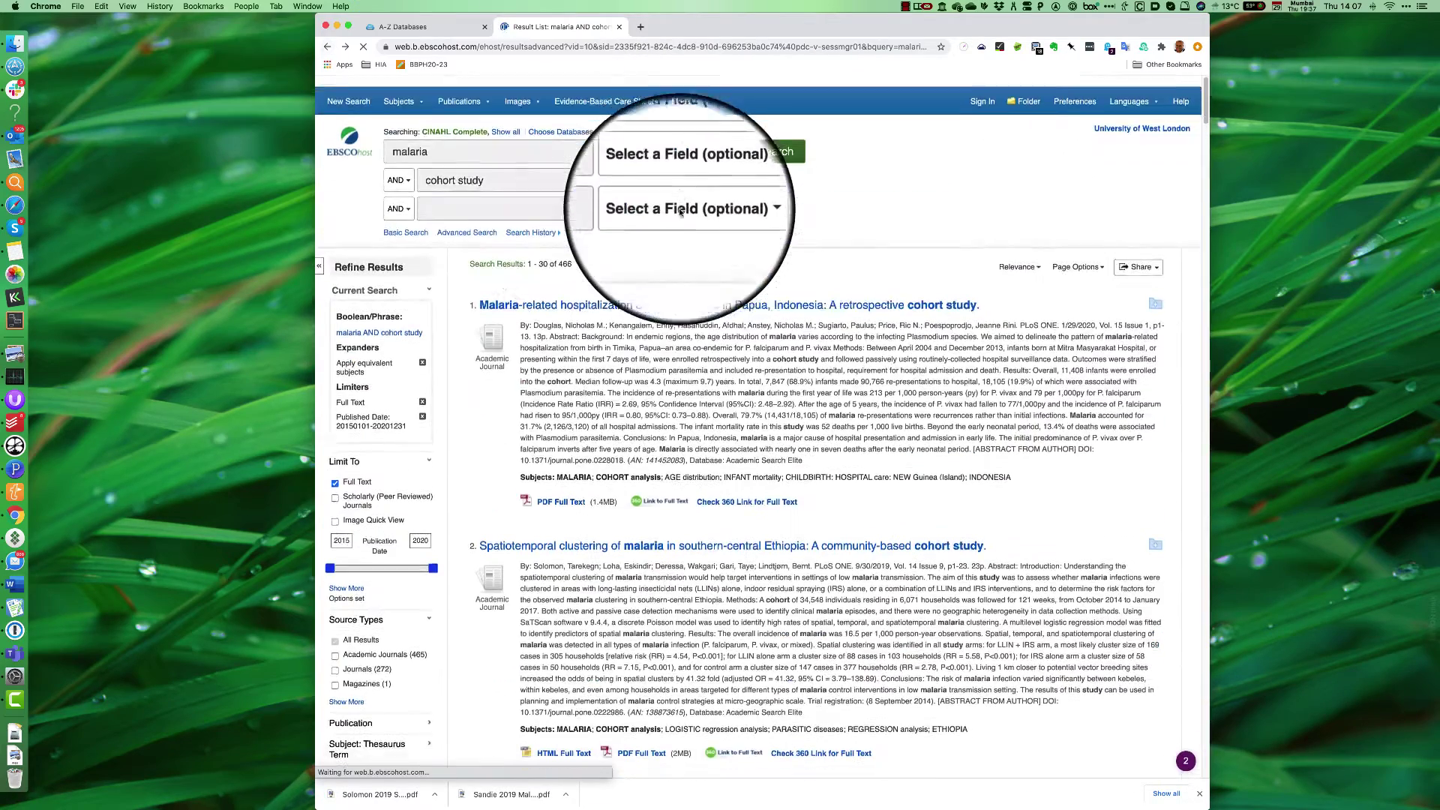
- Replace cohort study with quoted randomized/randomised controlled trial phrases joined by OR and rerun (217 results)
{"action": "triple_click", "coordinate": [455, 169]}
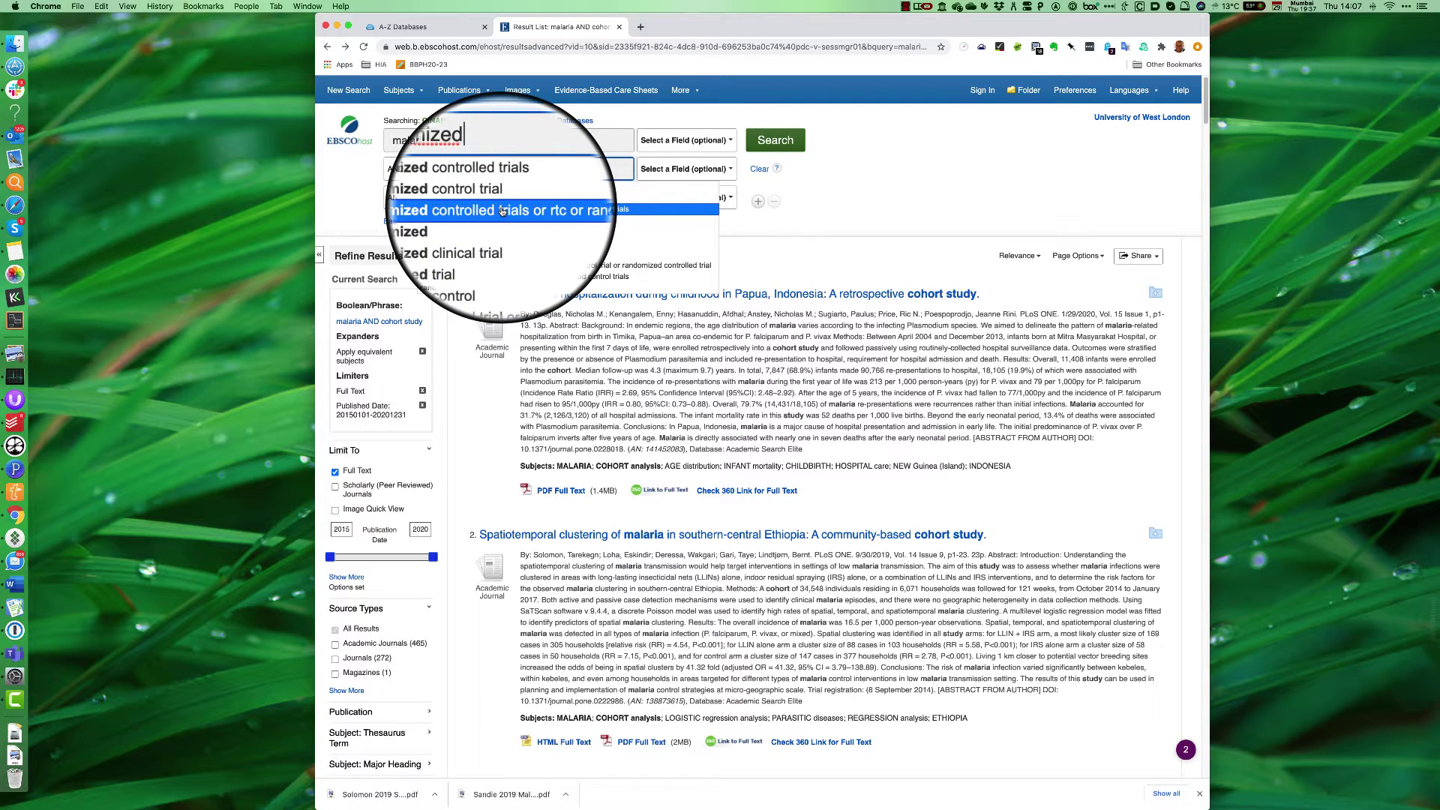
{"action": "left_click", "coordinate": [501, 209]}
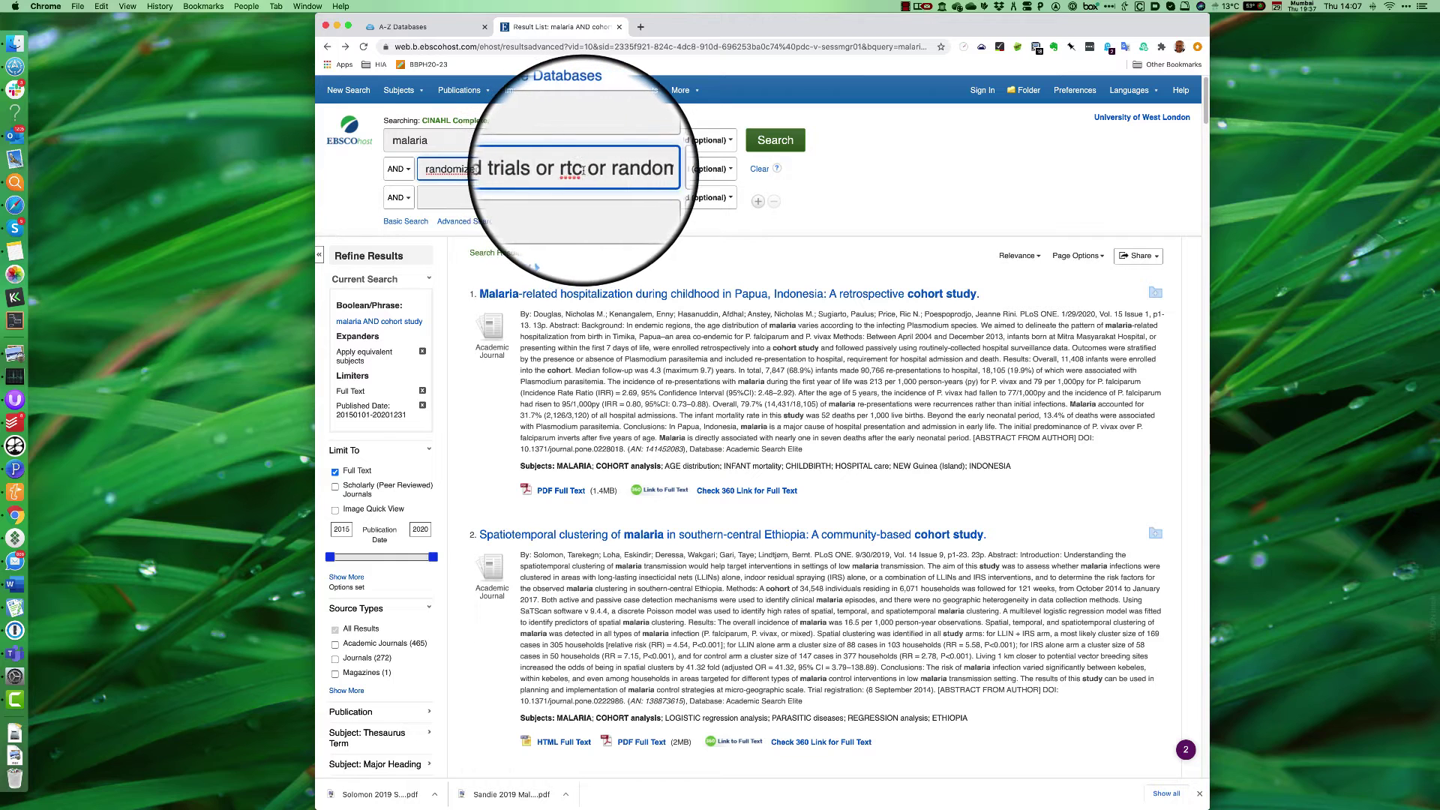
{"action": "left_click_drag", "start_coordinate": [592, 169], "coordinate": [561, 171]}
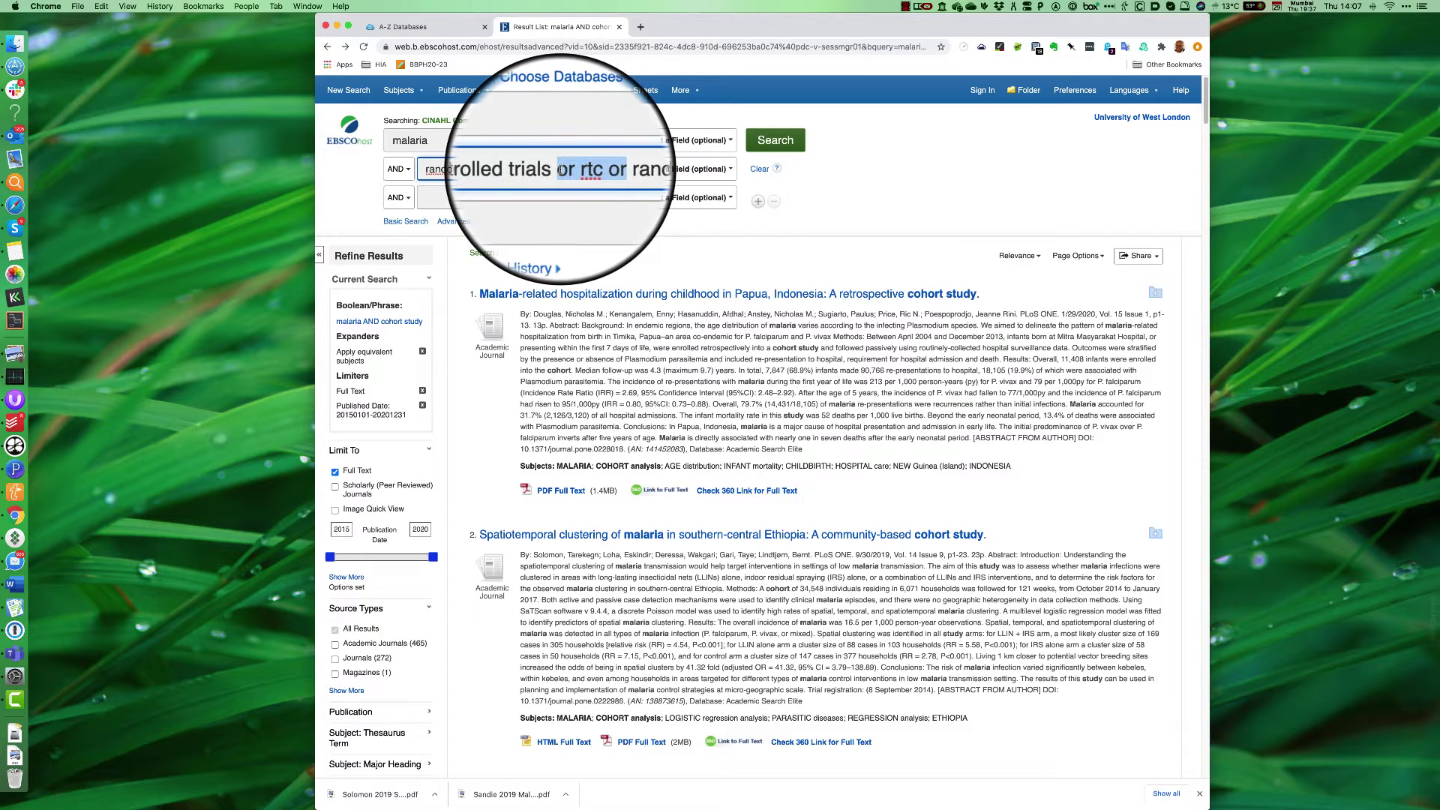
{"action": "type", "text": "OR"}
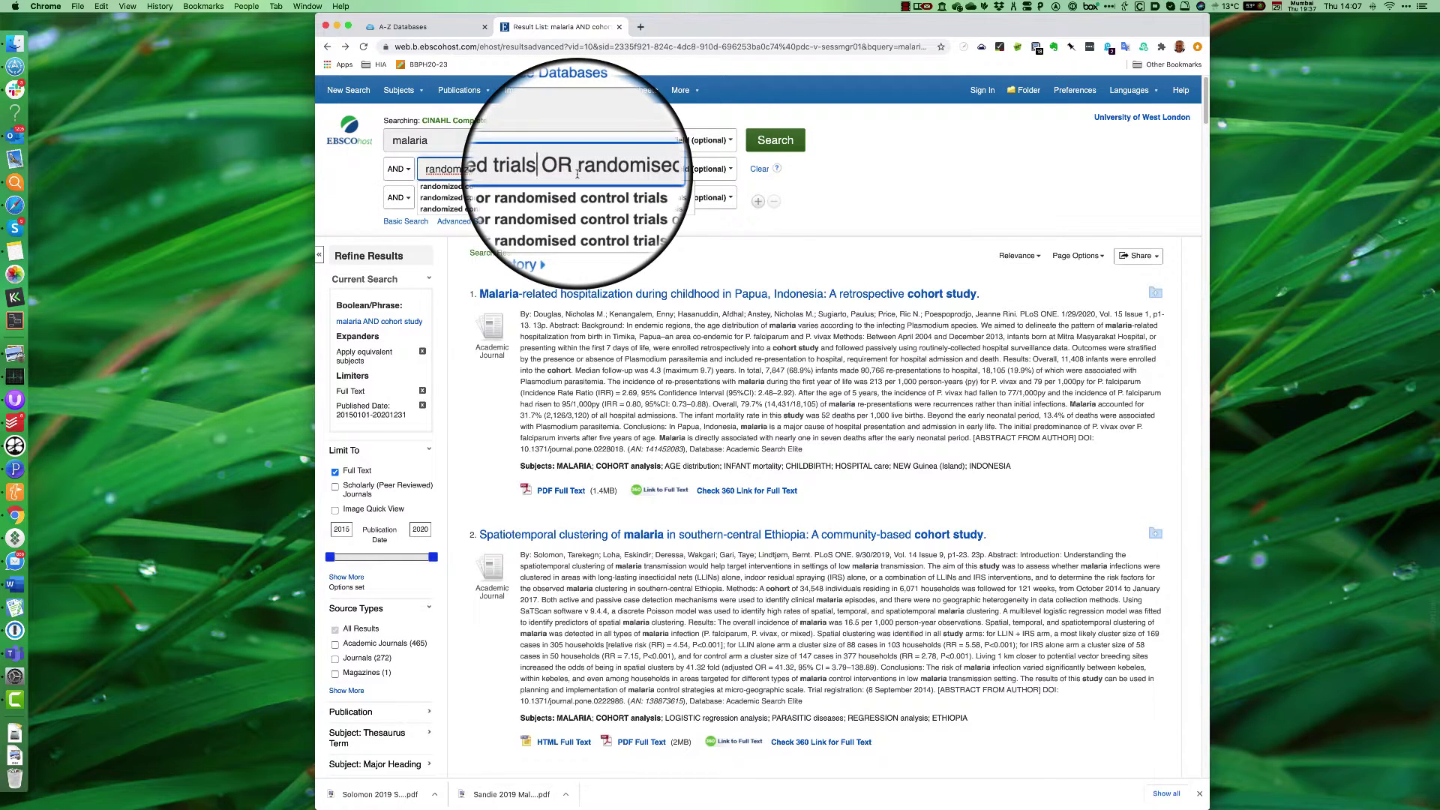
{"action": "key", "text": "End"}
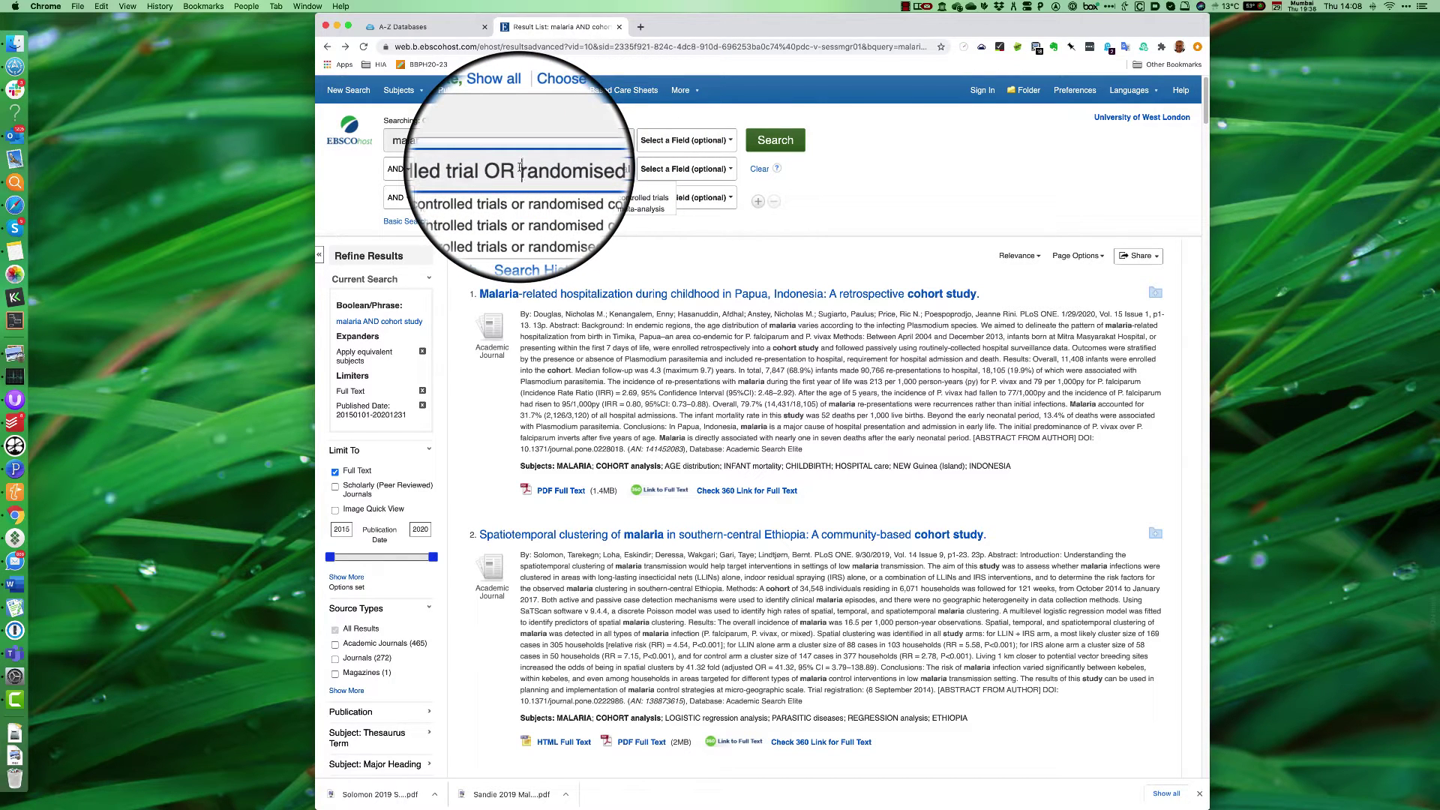
{"action": "left_click", "coordinate": [631, 169]}
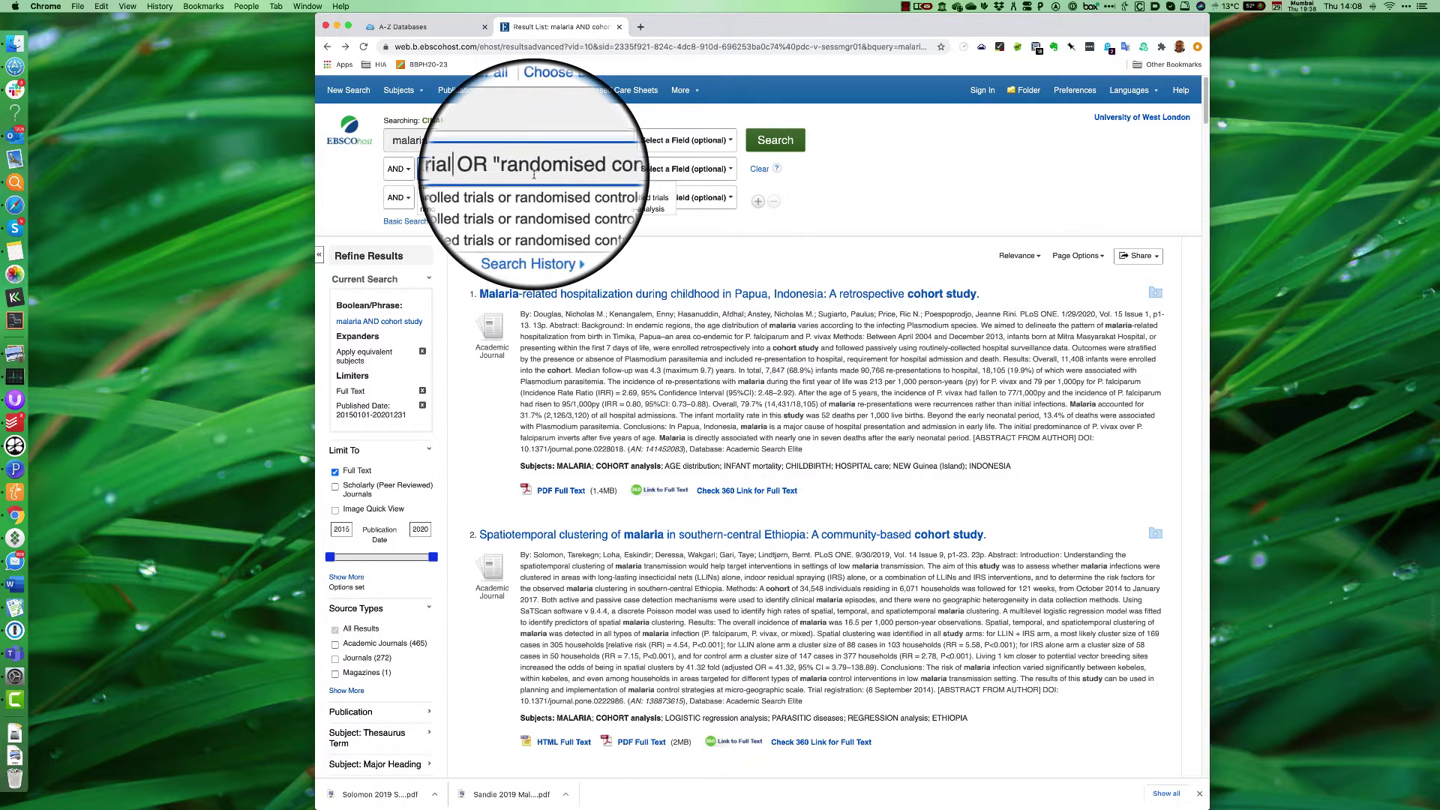
{"action": "left_click_drag", "start_coordinate": [534, 175], "coordinate": [391, 171]}
{"action": "left_click", "coordinate": [425, 169]}
{"action": "type", "text": "\"randomized controlled t"}
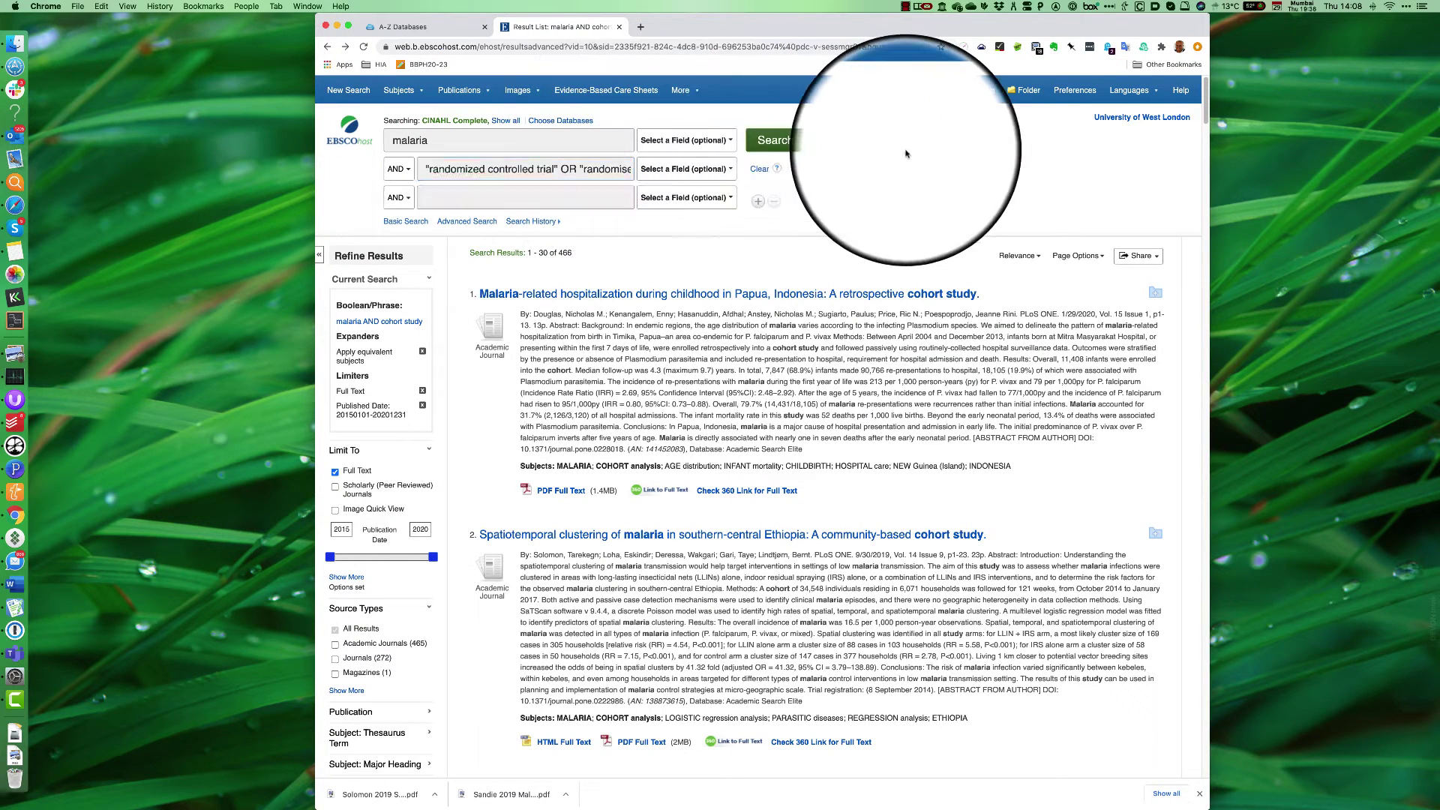
{"action": "left_click", "coordinate": [791, 143]}
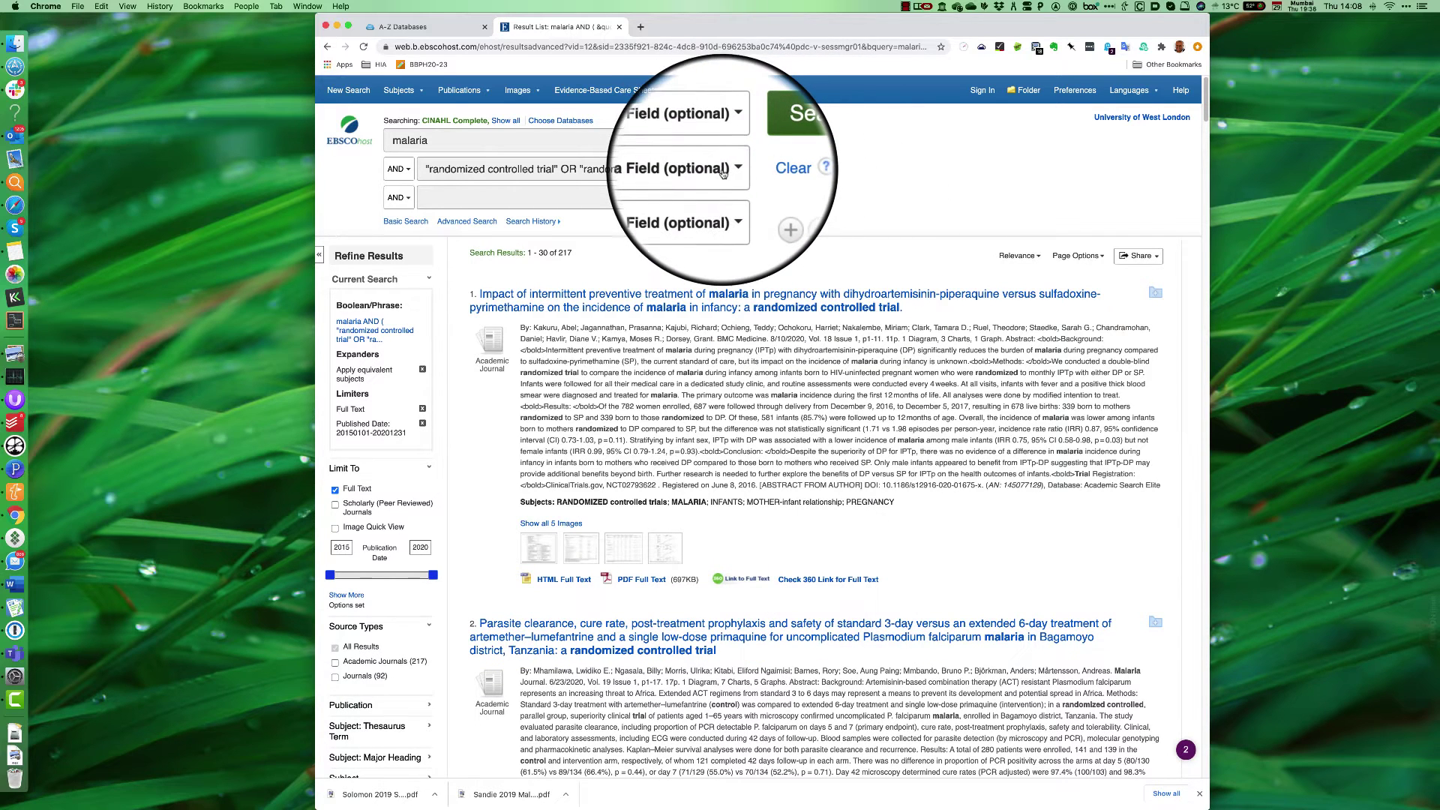
- Limit the randomized/randomised controlled trial phrases to TI Title and rerun the malaria search
{"action": "left_click", "coordinate": [686, 168]}
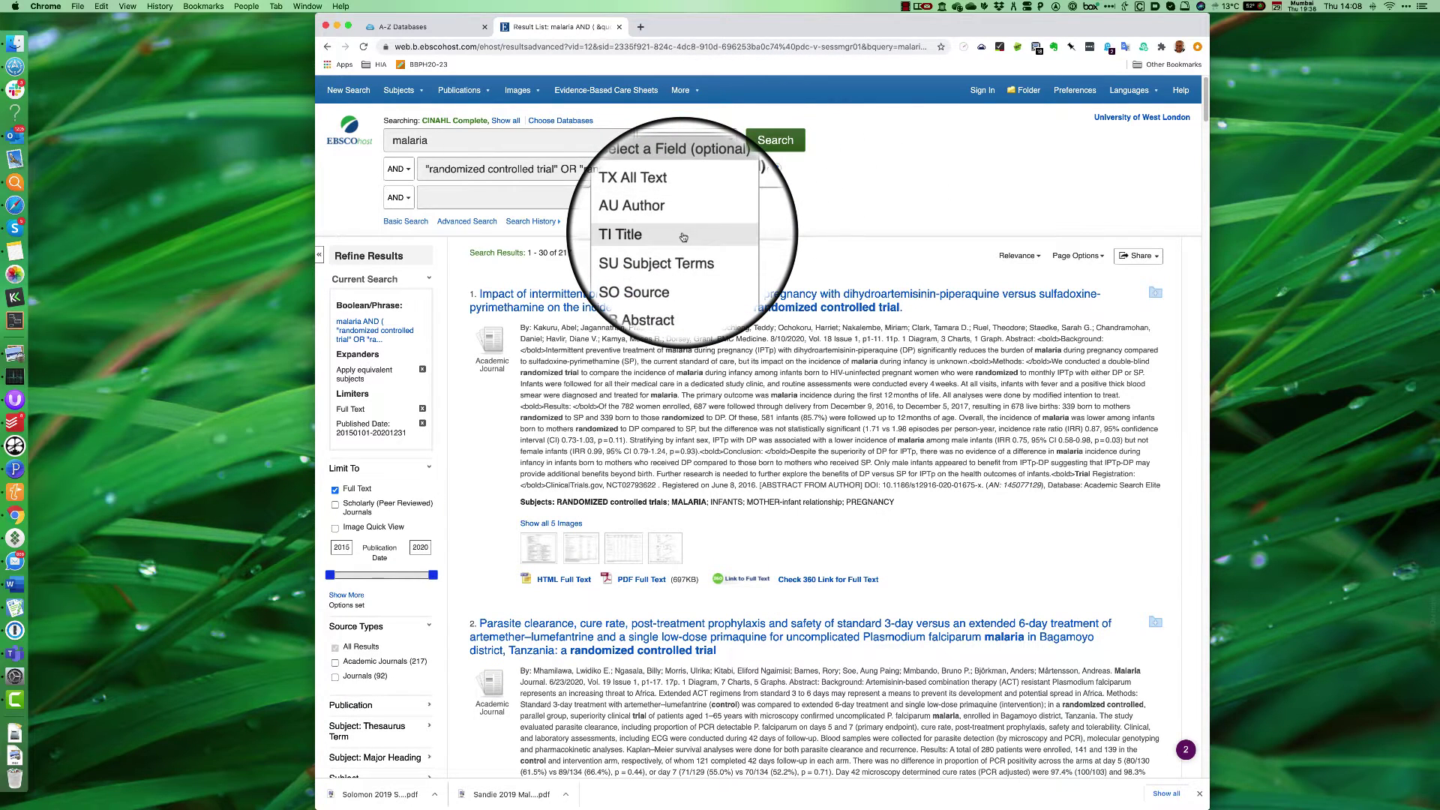
{"action": "left_click", "coordinate": [682, 237]}
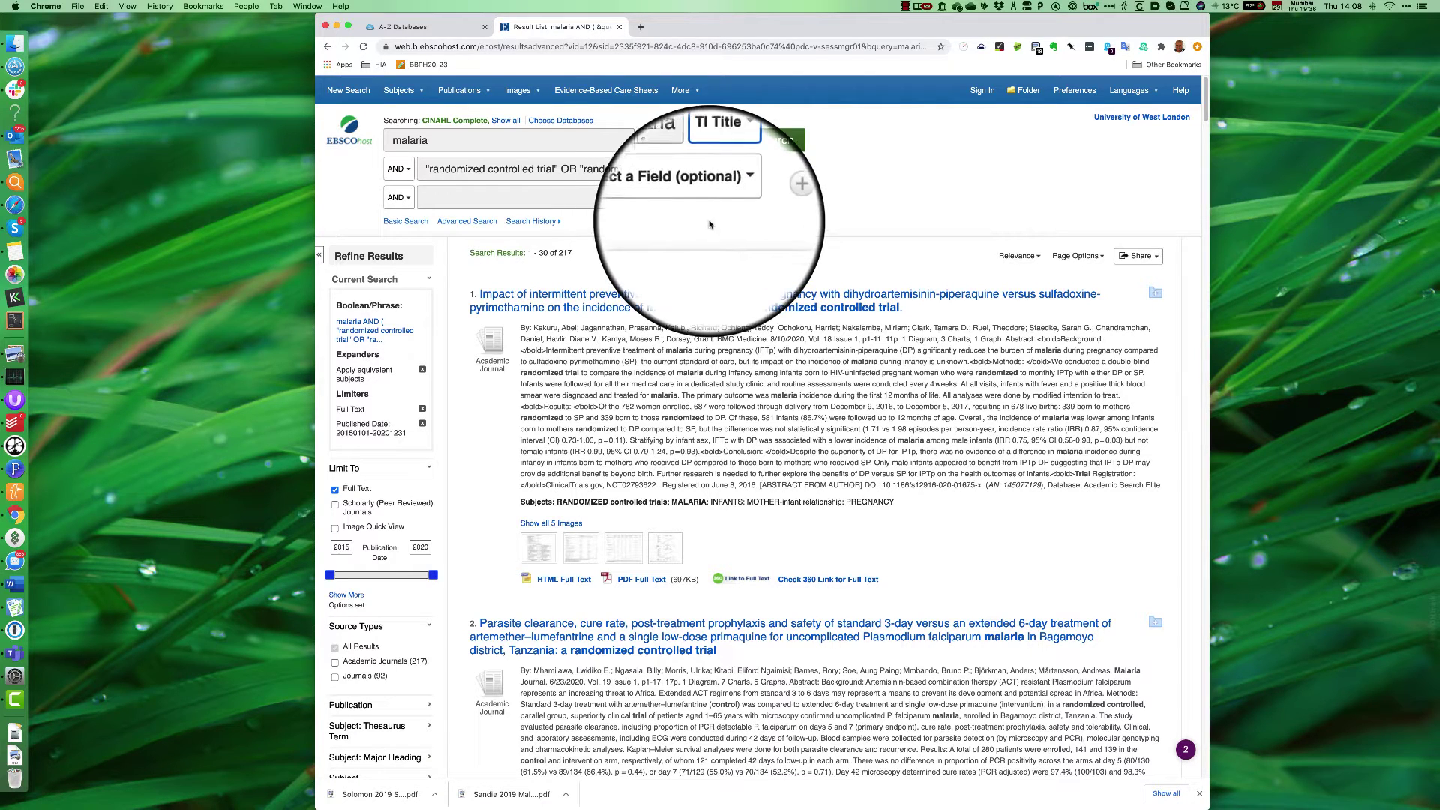
{"action": "left_click", "coordinate": [775, 142]}
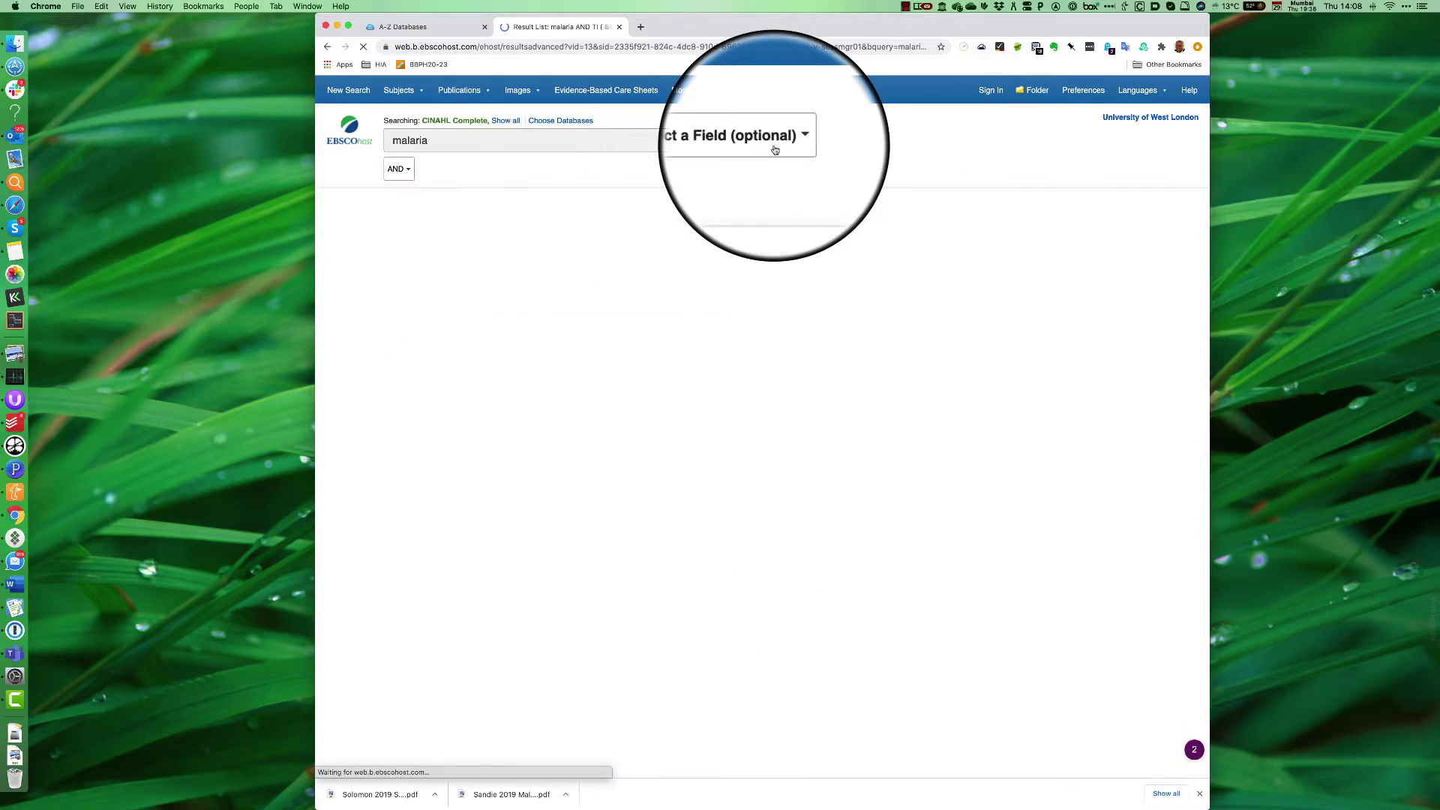
{"action": "scroll", "coordinate": [842, 610], "scroll_direction": "down", "scroll_amount": 6}
{"action": "scroll", "coordinate": [804, 435], "scroll_direction": "down", "scroll_amount": 8}
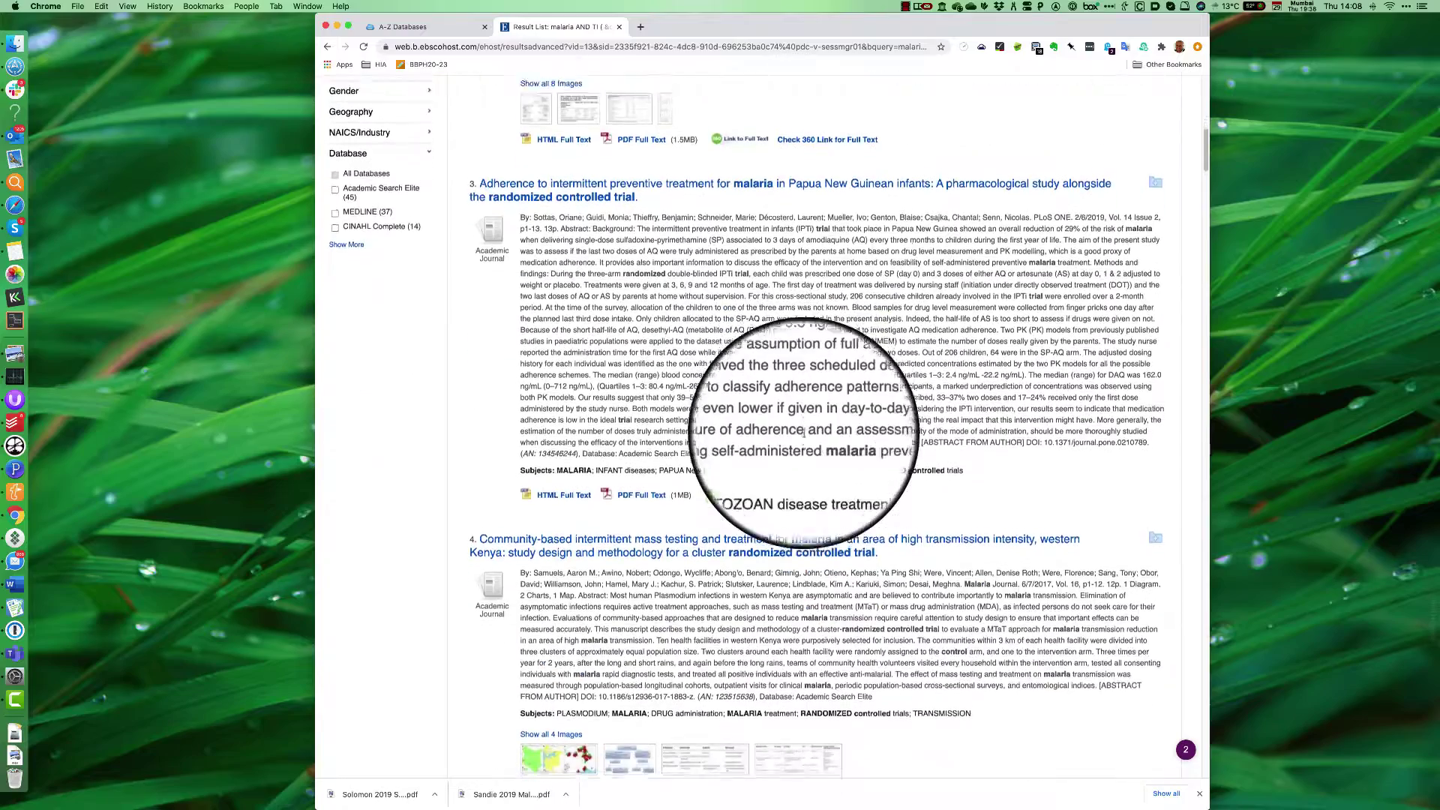
{"action": "scroll", "coordinate": [804, 435], "scroll_direction": "up", "scroll_amount": 9}
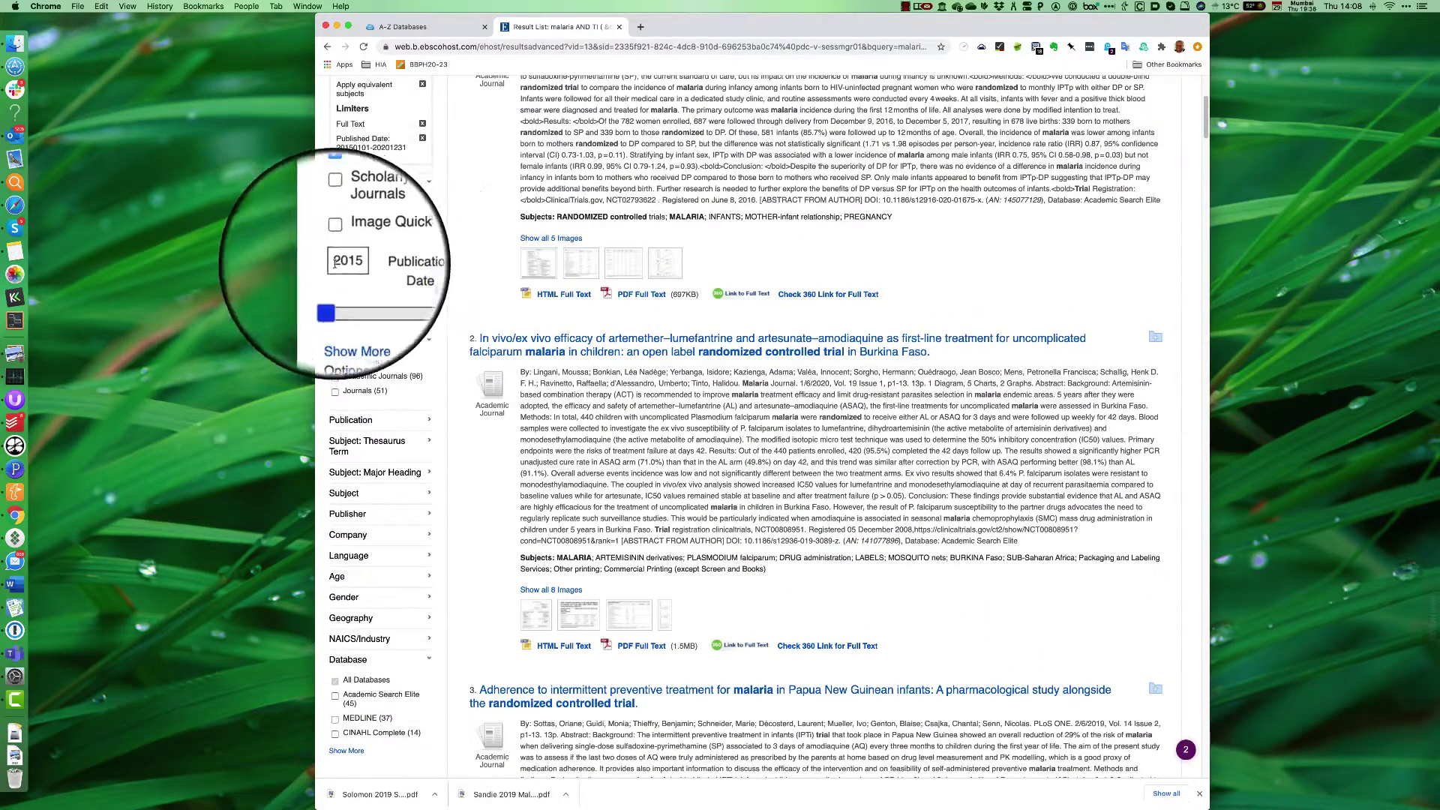
{"action": "scroll", "coordinate": [754, 516], "scroll_direction": "down", "scroll_amount": 8}
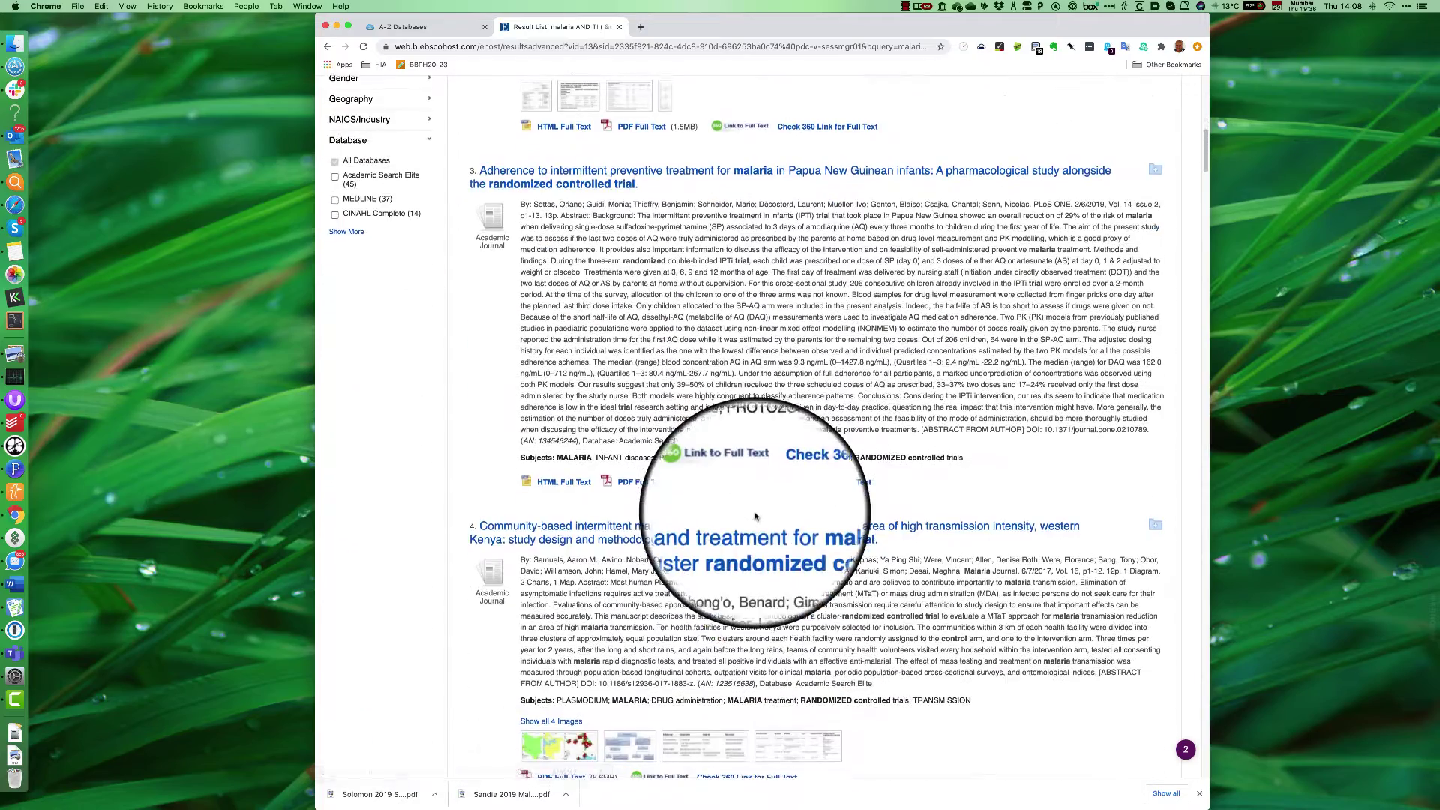
{"action": "scroll", "coordinate": [751, 546], "scroll_direction": "down", "scroll_amount": 2}
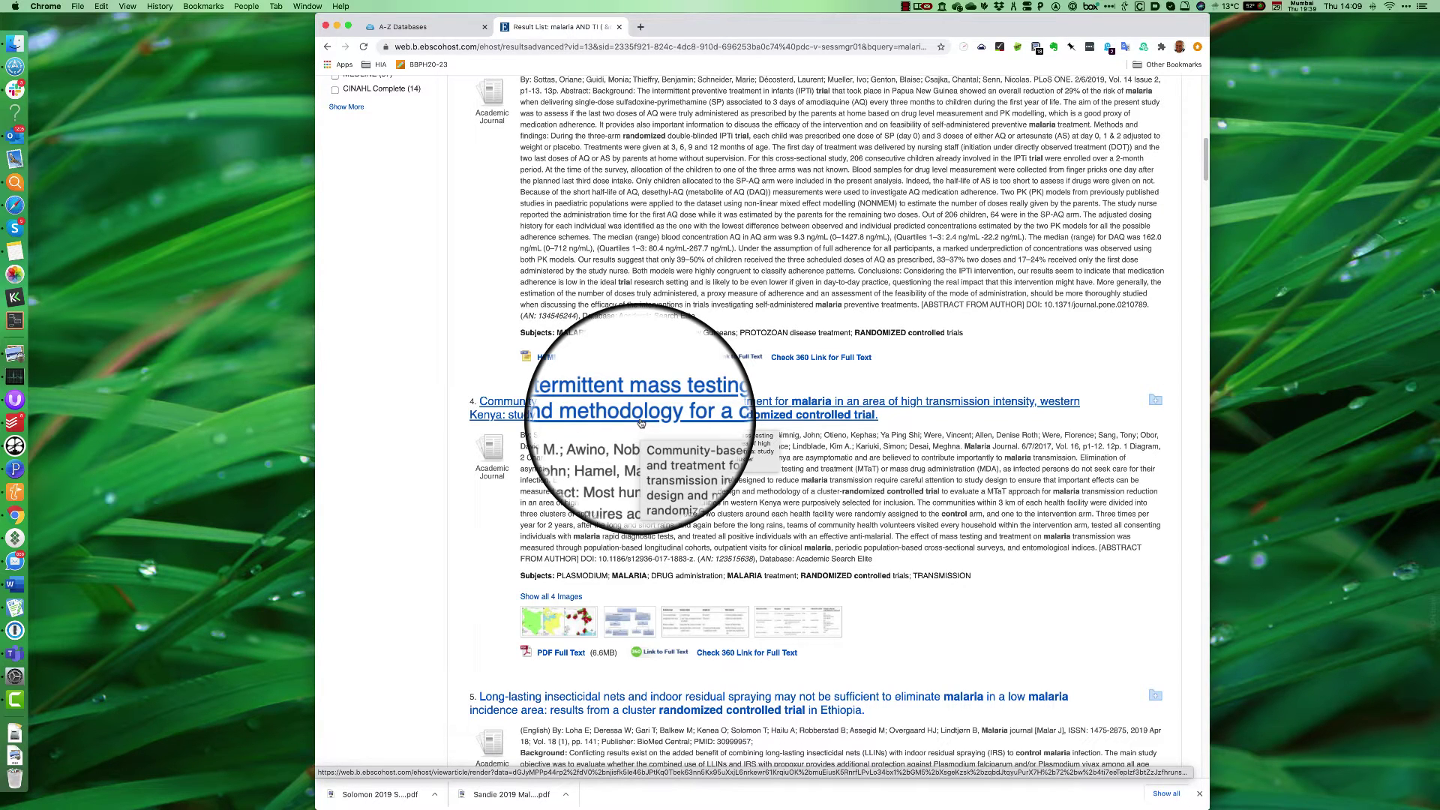
{"action": "scroll", "coordinate": [646, 480], "scroll_direction": "down", "scroll_amount": 3}
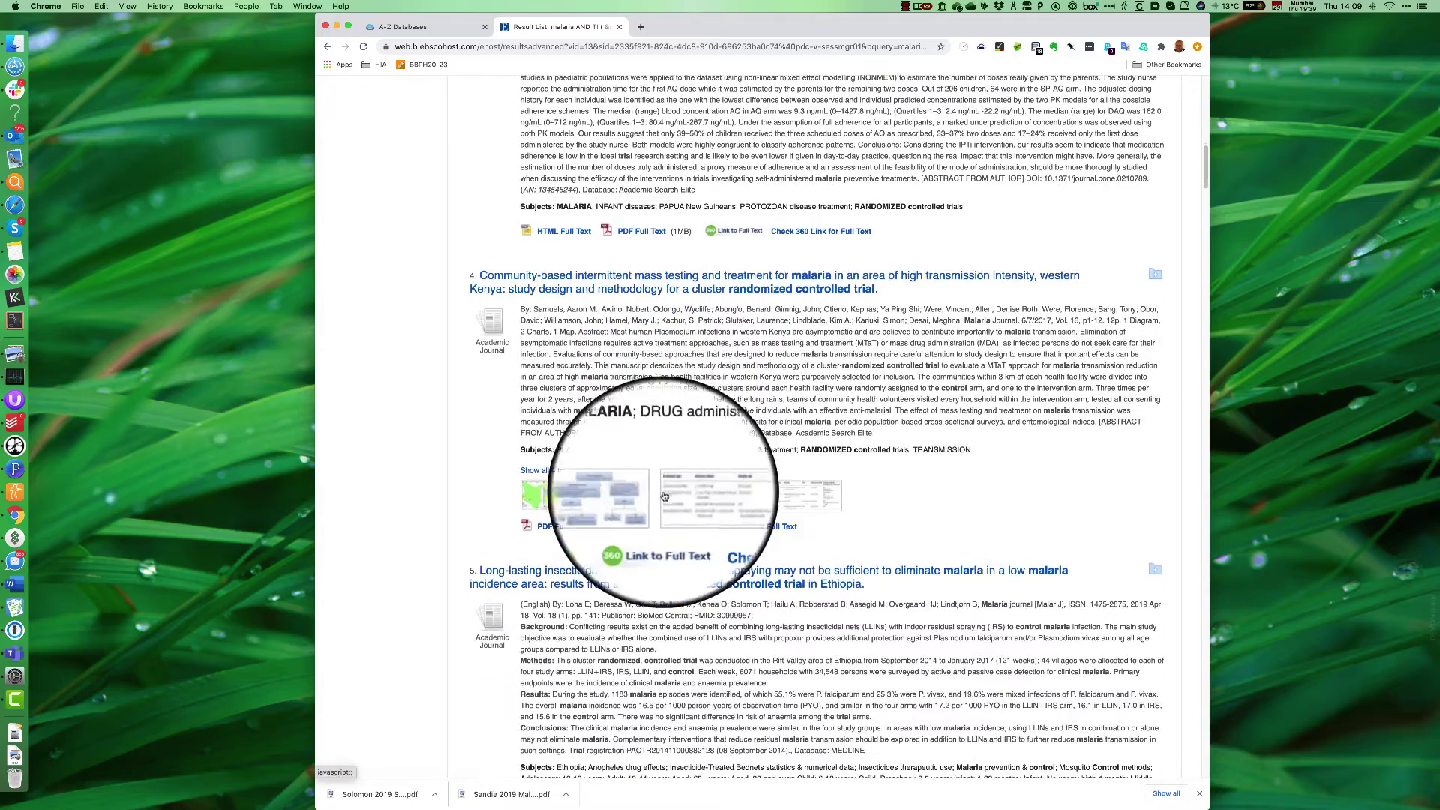
{"action": "scroll", "coordinate": [664, 497], "scroll_direction": "down", "scroll_amount": 9}
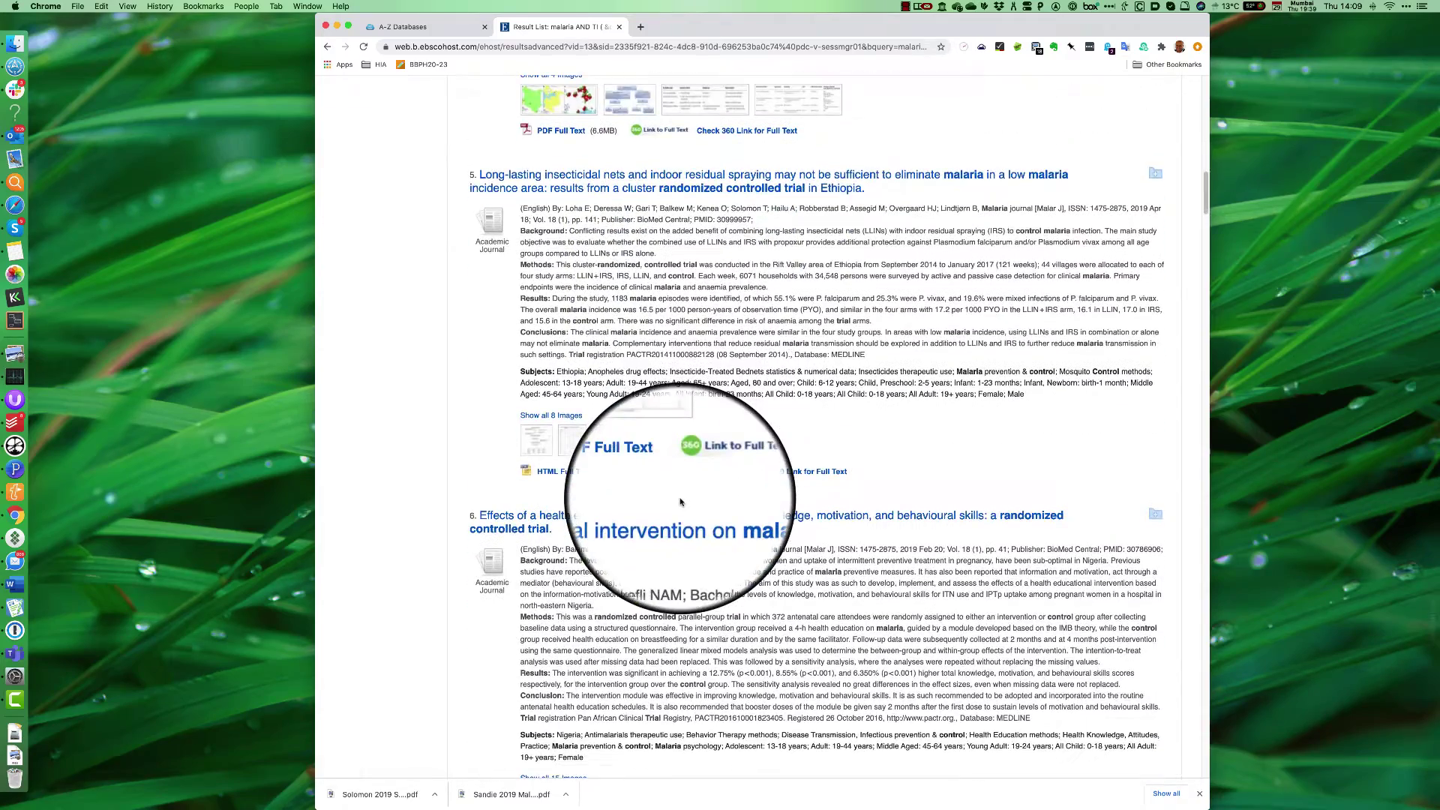
{"action": "scroll", "coordinate": [680, 502], "scroll_direction": "up", "scroll_amount": 20}
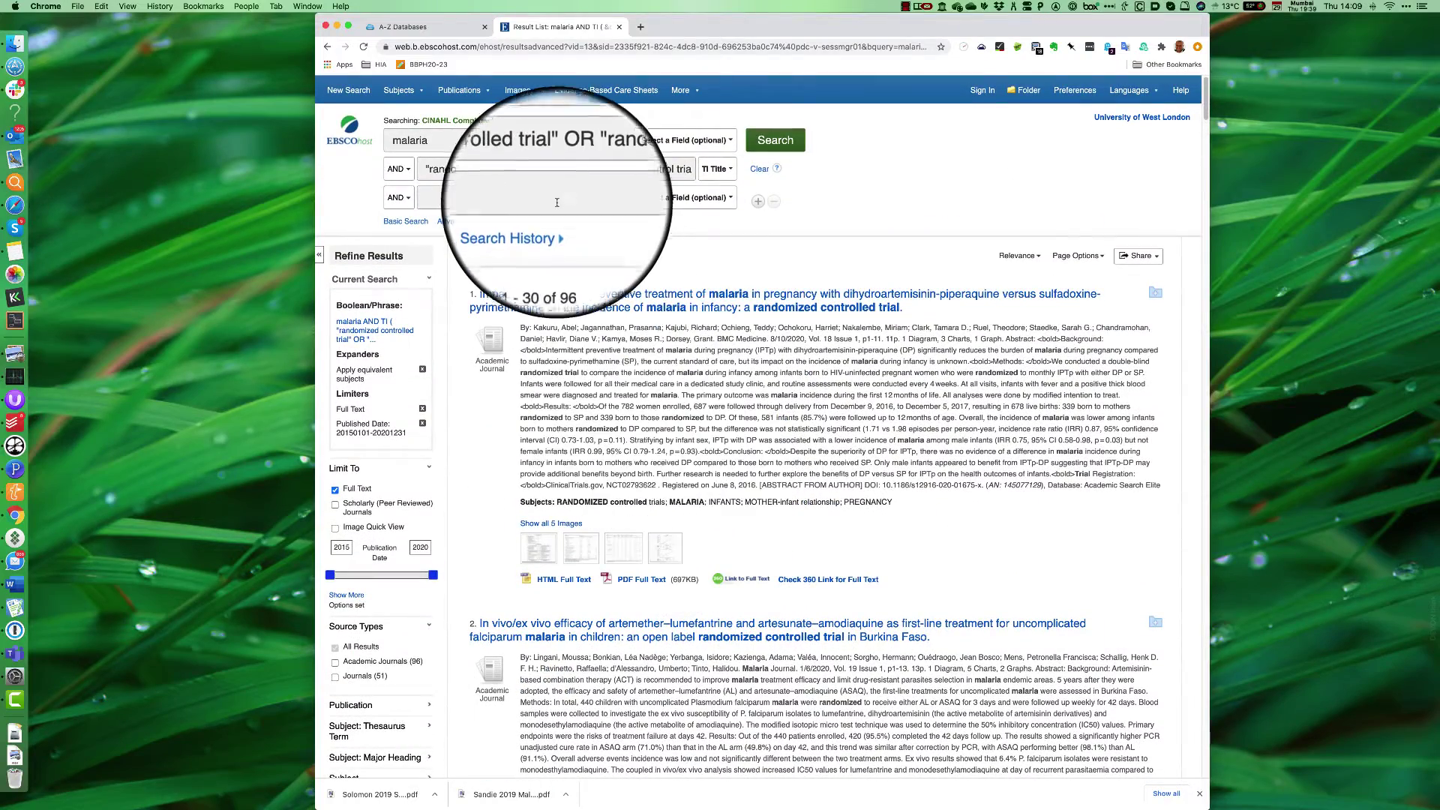
- Add protocol as a third term limited to TI Title and rerun the search
{"action": "left_click", "coordinate": [558, 200]}
{"action": "type", "text": "protocol"}
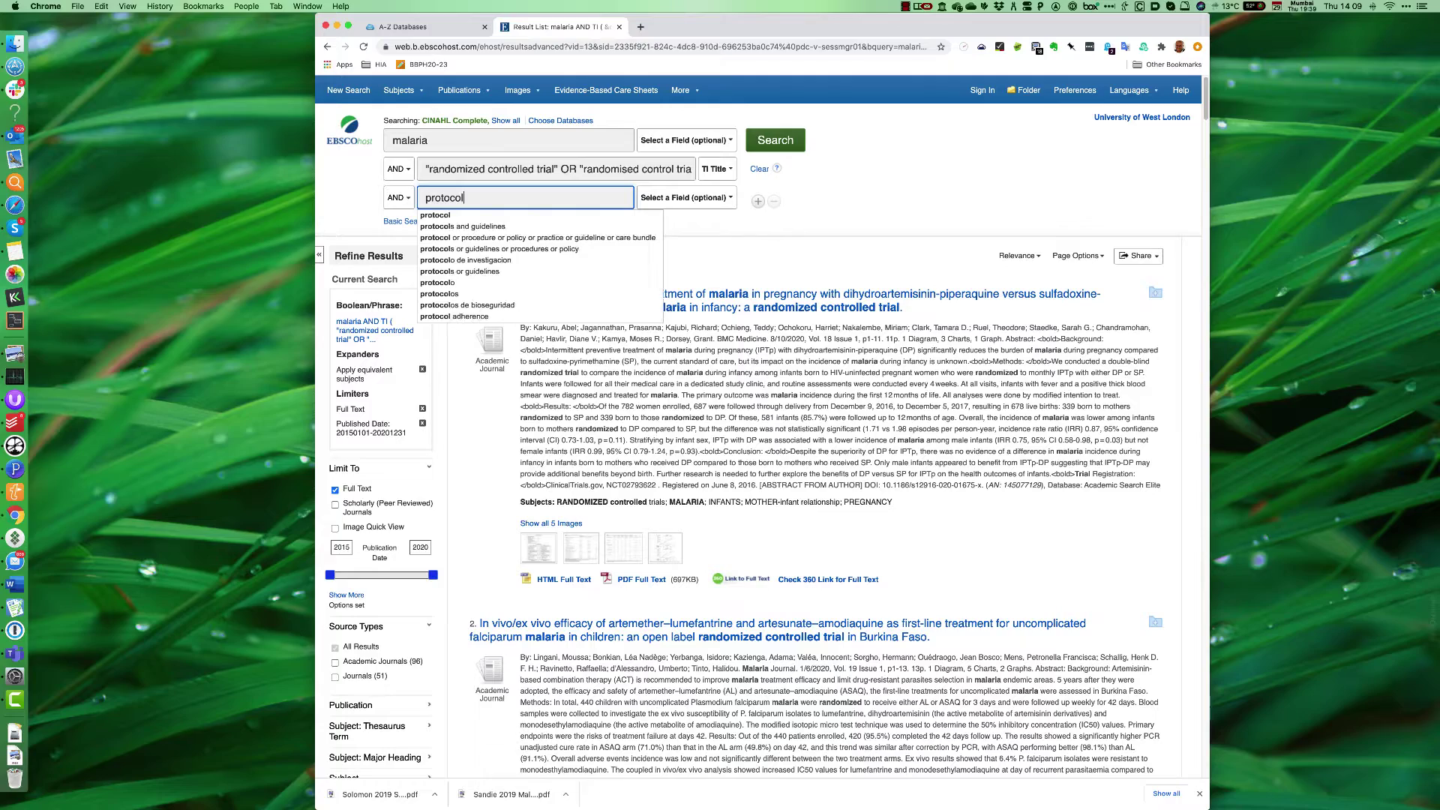
{"action": "key", "text": "Return"}
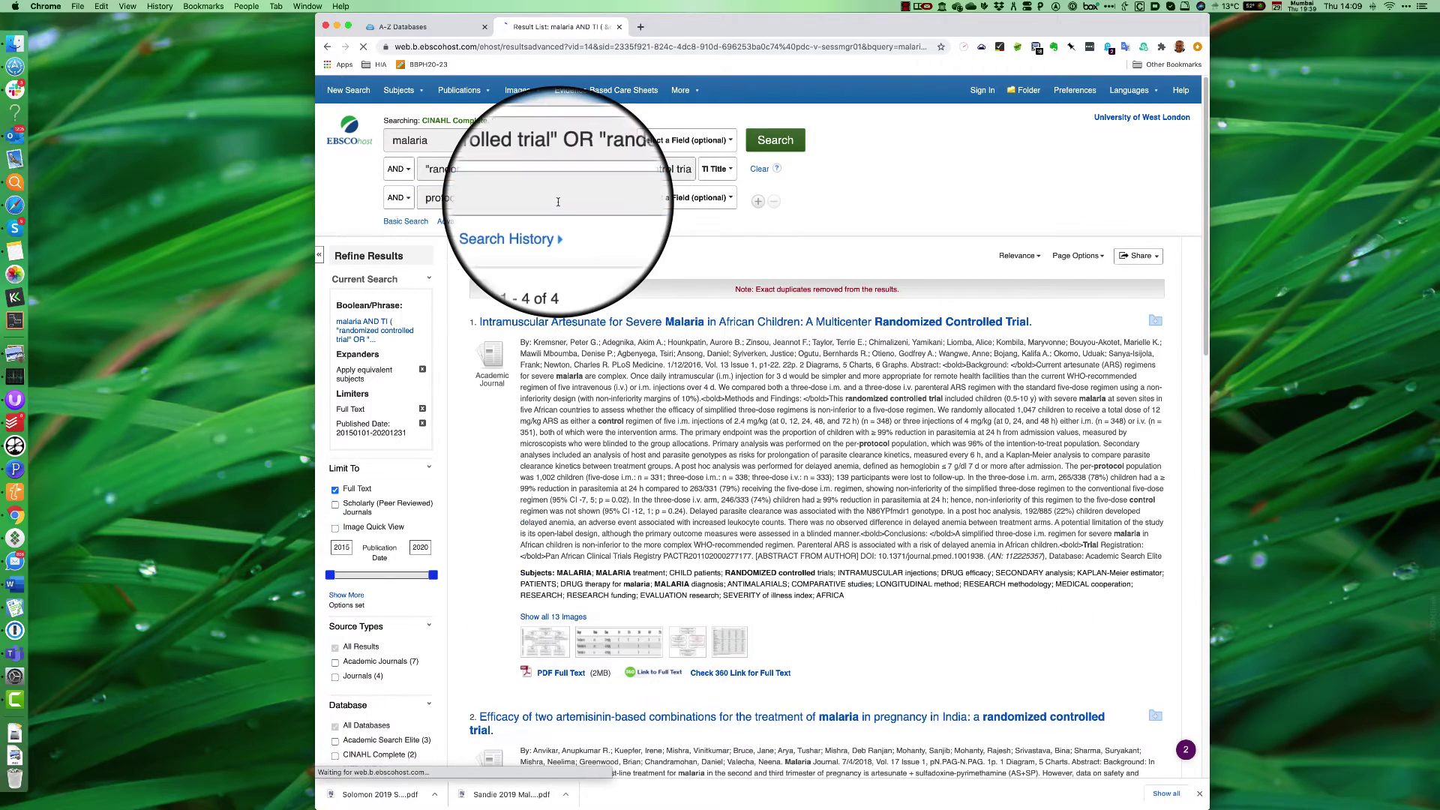
{"action": "scroll", "coordinate": [960, 300], "scroll_direction": "down", "scroll_amount": 3}
{"action": "scroll", "coordinate": [862, 263], "scroll_direction": "up", "scroll_amount": 2}
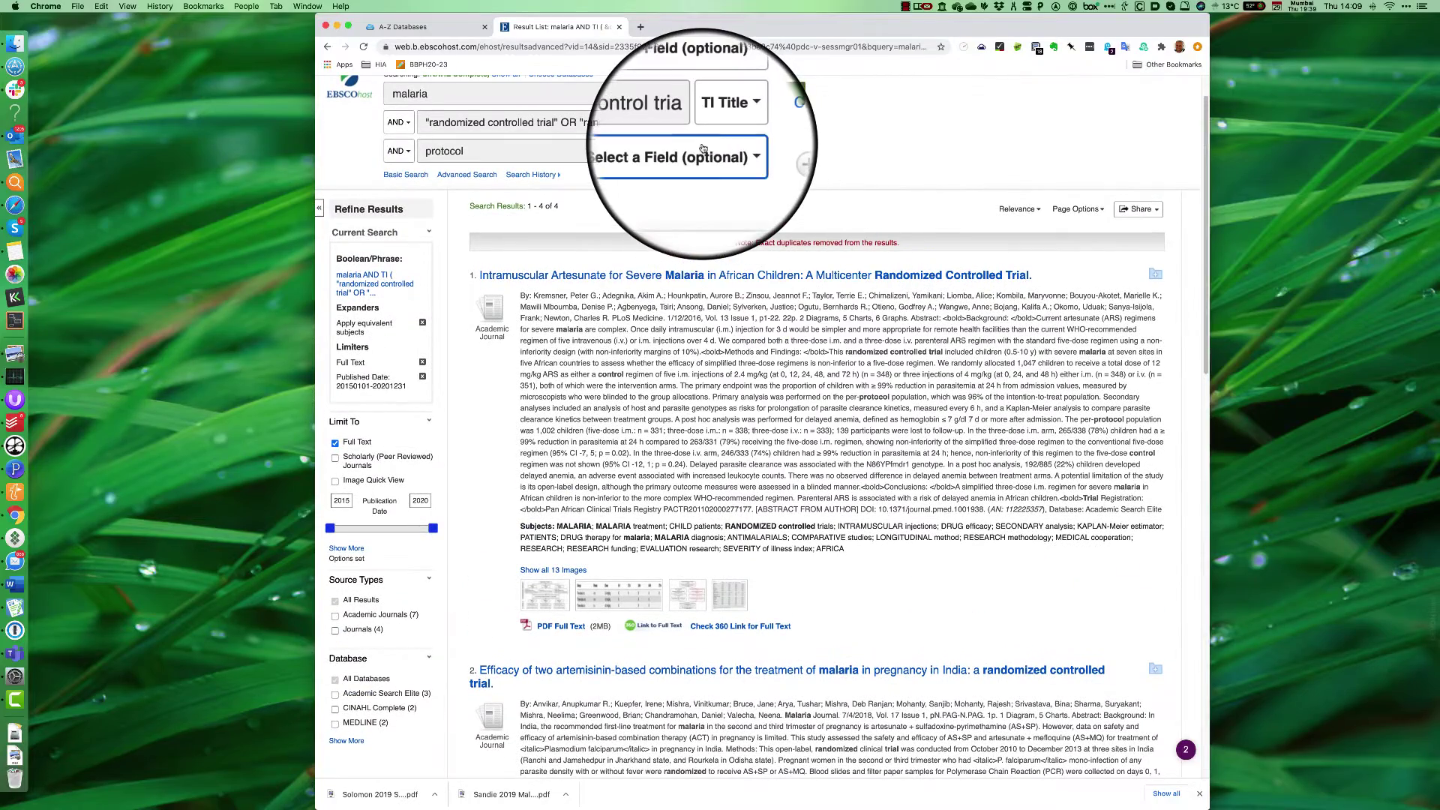
{"action": "left_click", "coordinate": [679, 152]}
{"action": "left_click", "coordinate": [671, 202]}
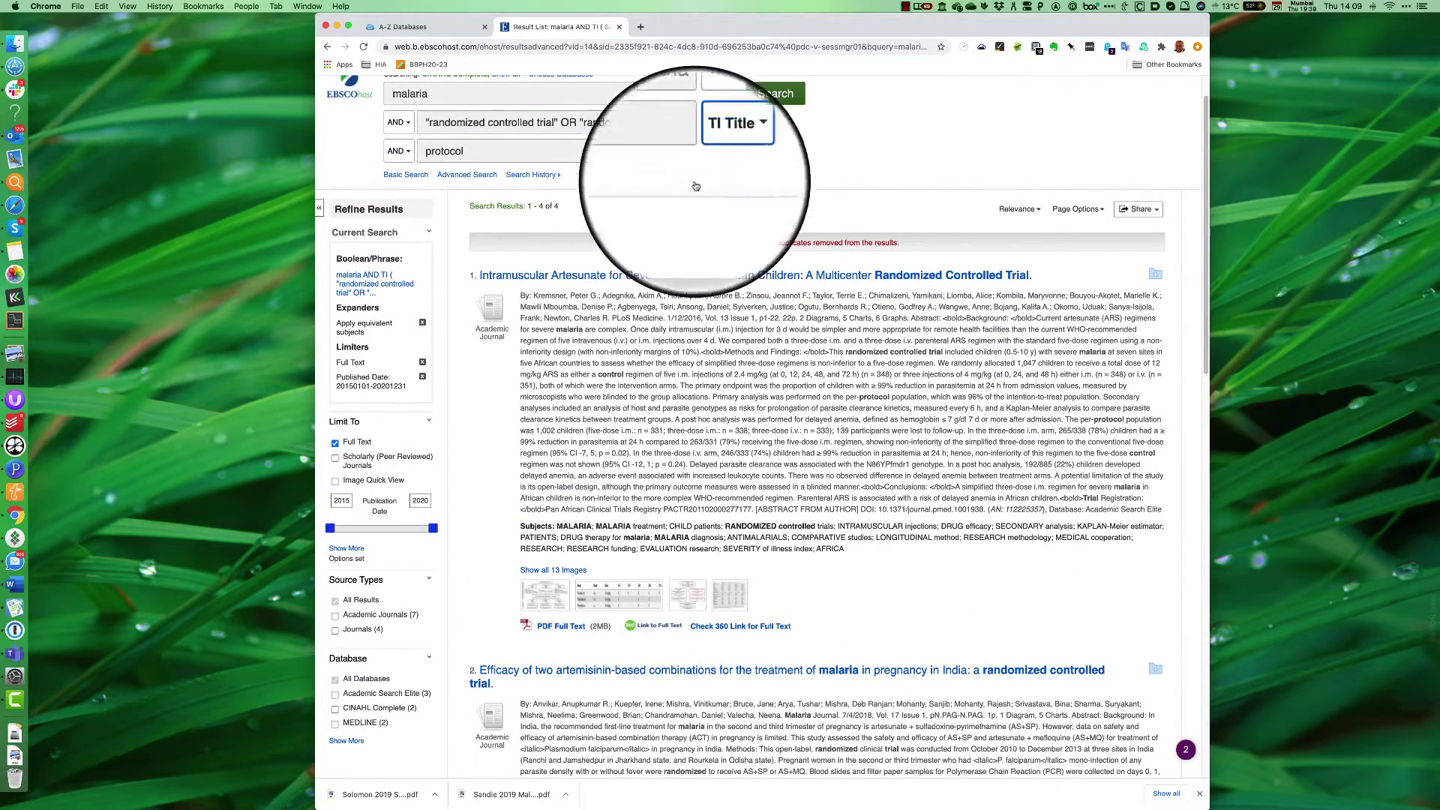
{"action": "left_click", "coordinate": [772, 99]}
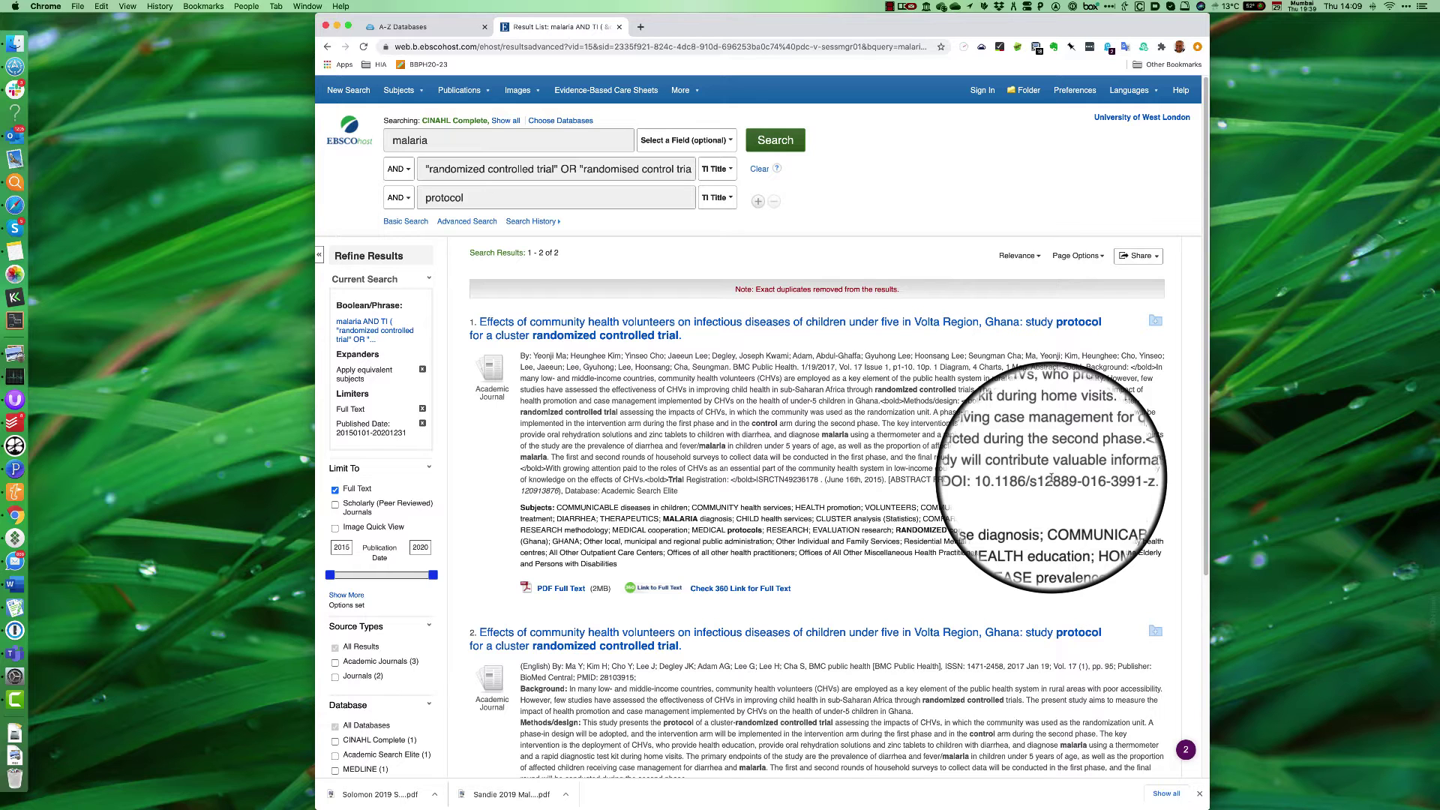
- Delete the protocol term and reset the third row's field to Select a Field
{"action": "left_click_drag", "start_coordinate": [987, 402], "coordinate": [1138, 402]}
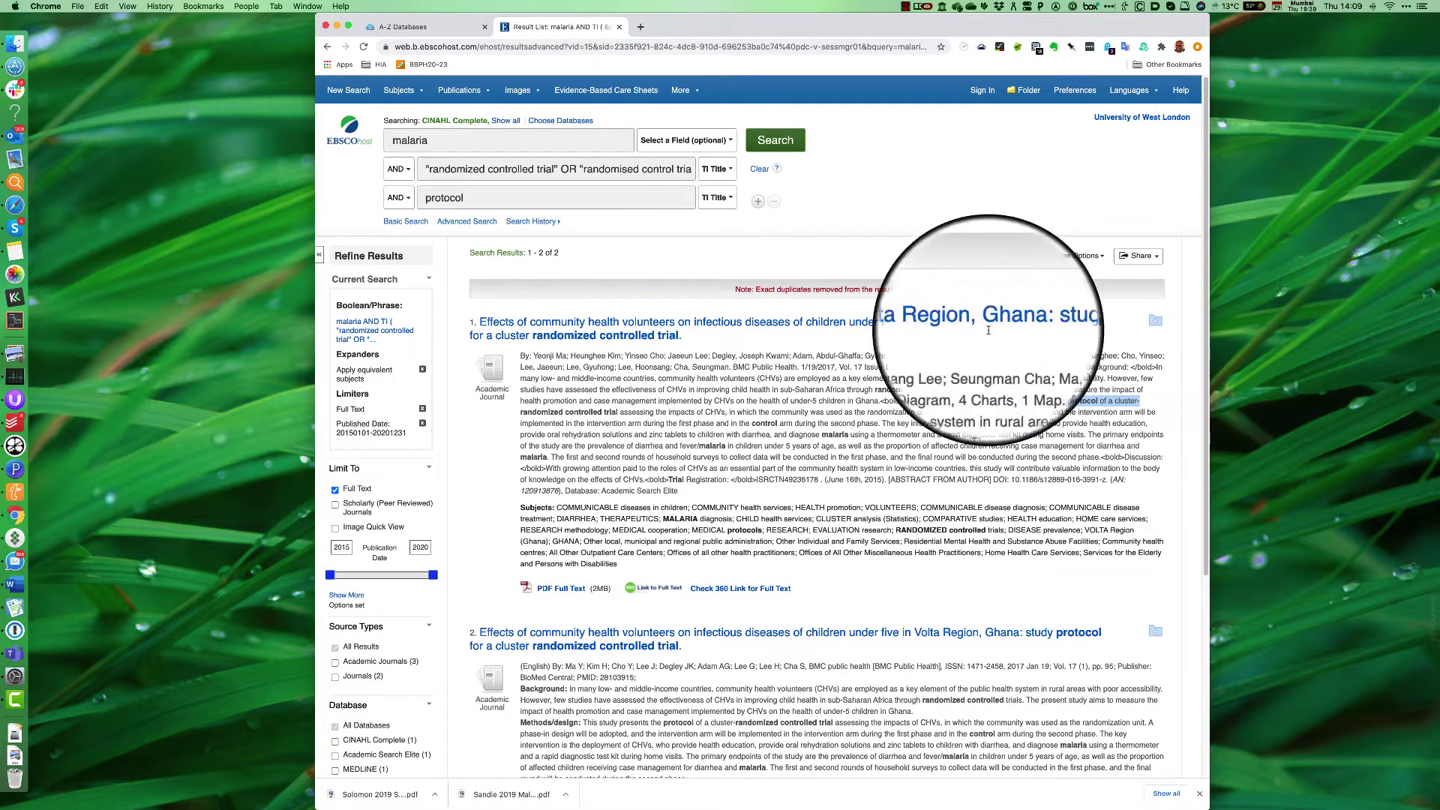
{"action": "double_click", "coordinate": [604, 202]}
{"action": "key", "text": "BackSpace"}
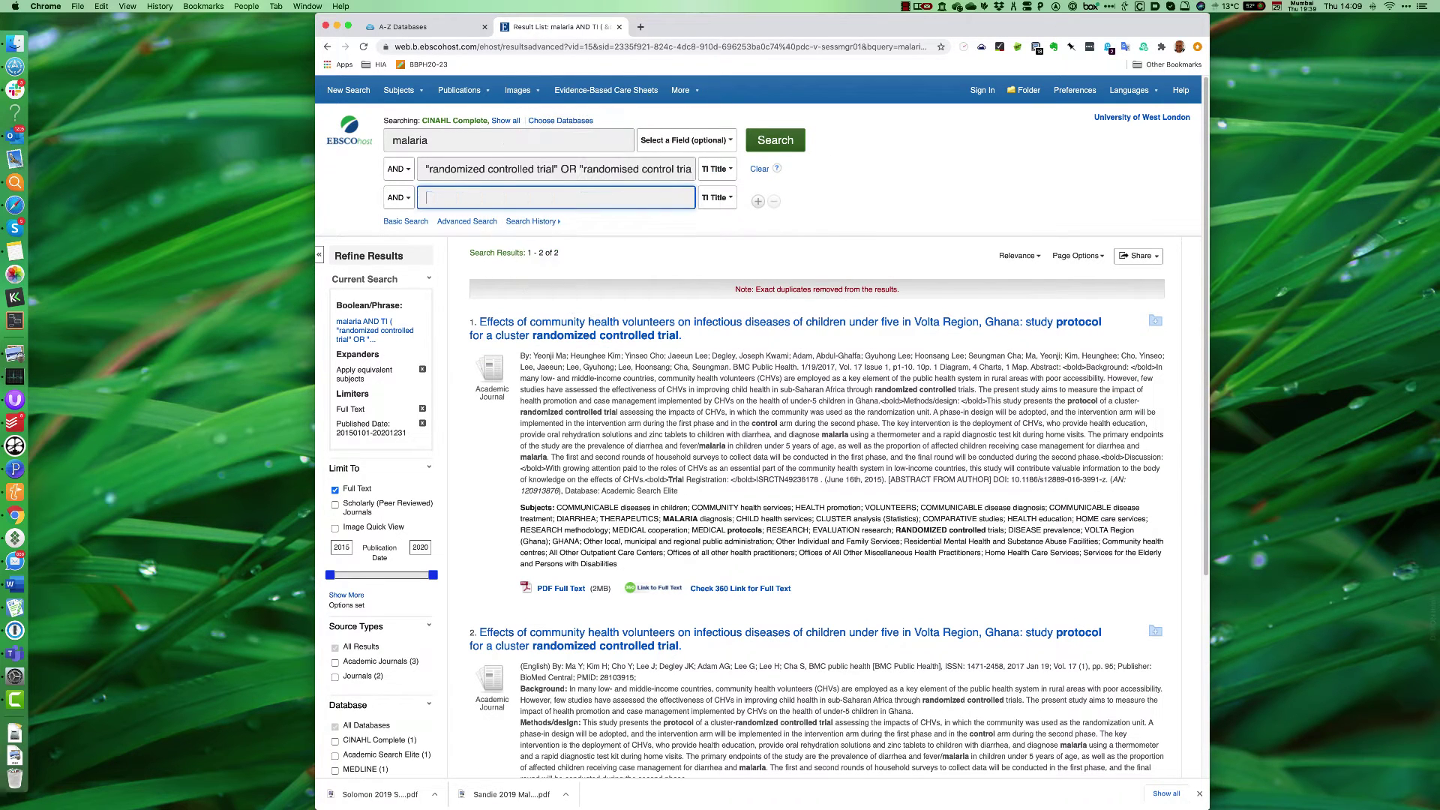
{"action": "left_click", "coordinate": [722, 198]}
{"action": "left_click", "coordinate": [725, 218]}
- Rerun without protocol, then review the S1–S11 search history to recall the 217-result trial search
{"action": "left_click", "coordinate": [779, 139]}
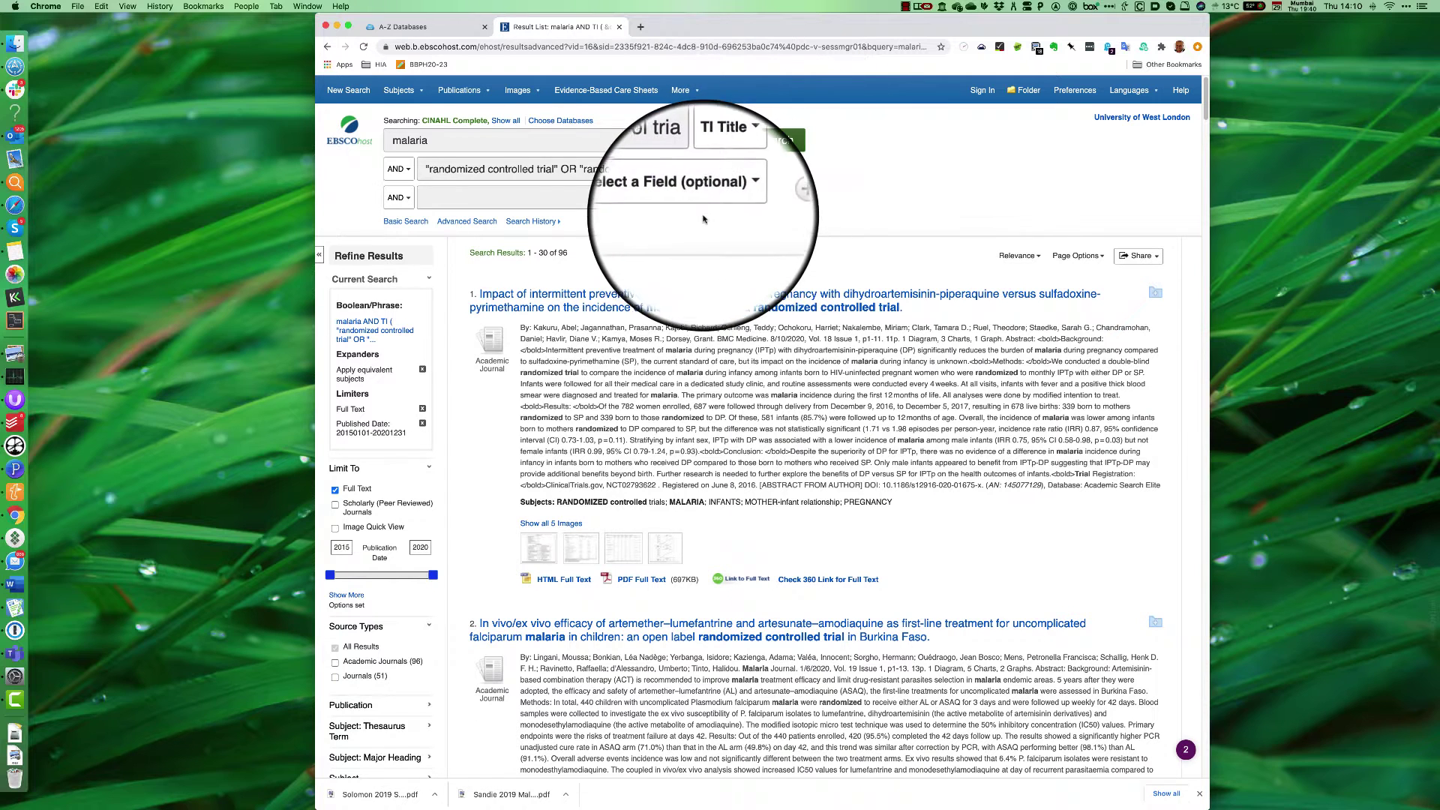
{"action": "left_click", "coordinate": [558, 223]}
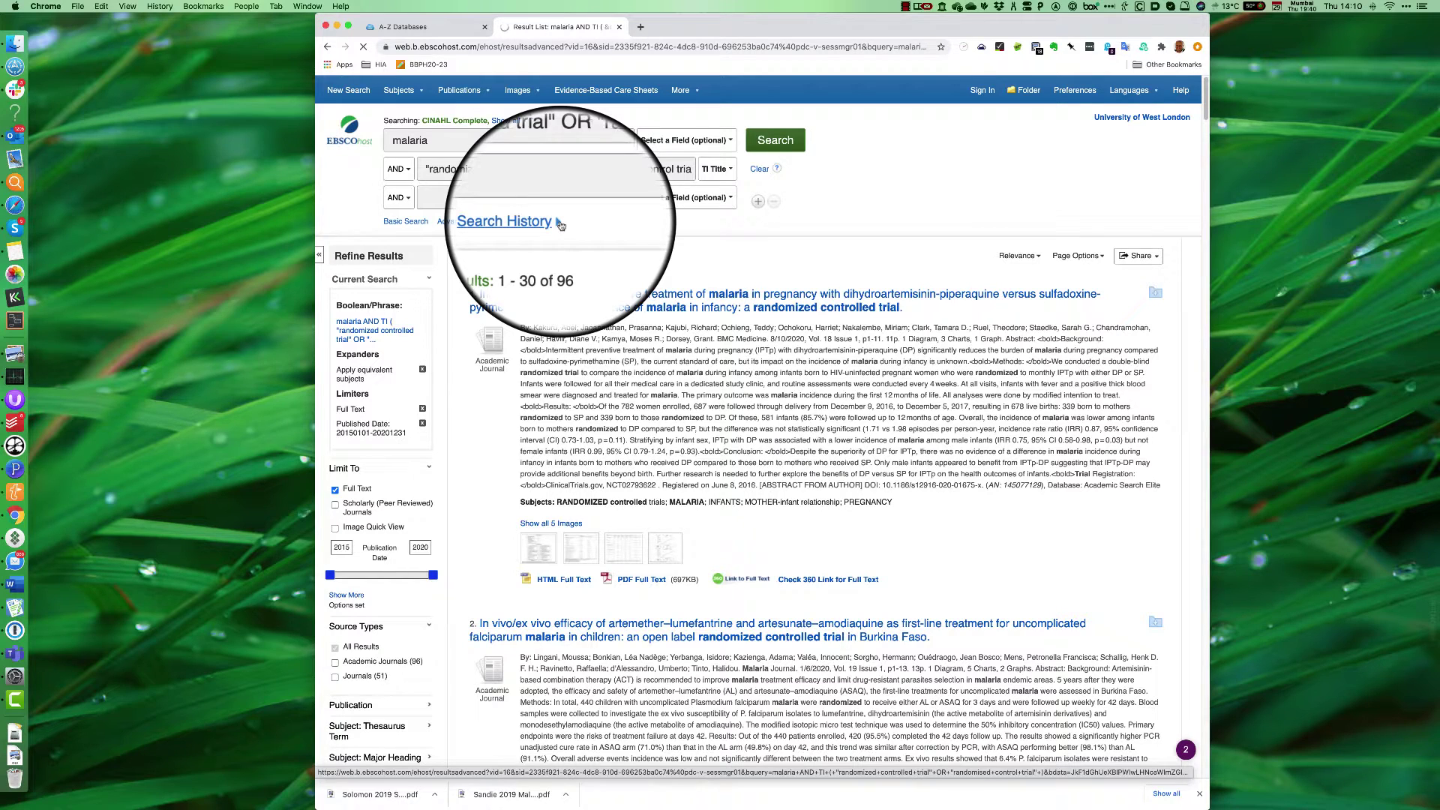
{"action": "scroll", "coordinate": [732, 405], "scroll_direction": "down", "scroll_amount": 3}
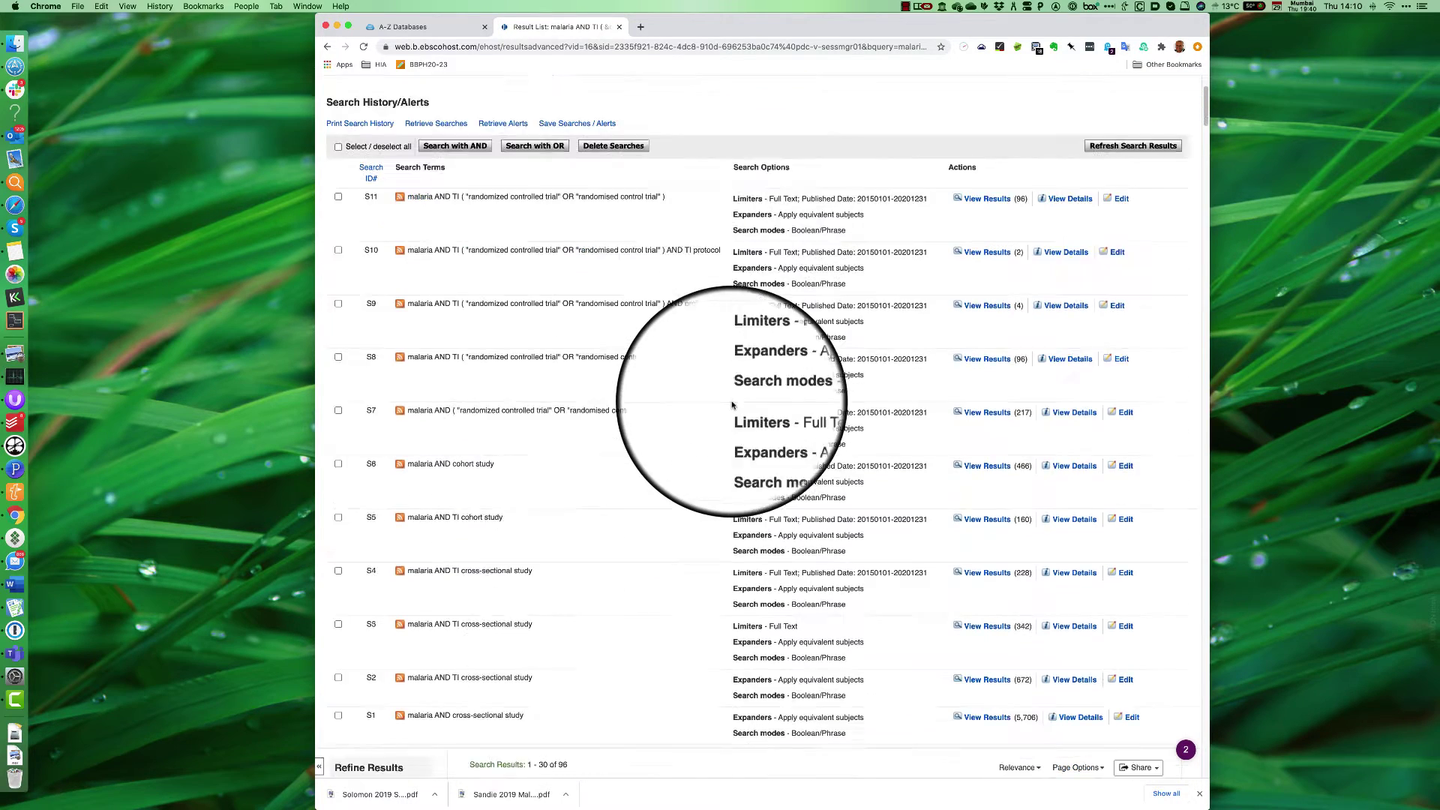
{"action": "scroll", "coordinate": [732, 405], "scroll_direction": "down", "scroll_amount": 1}
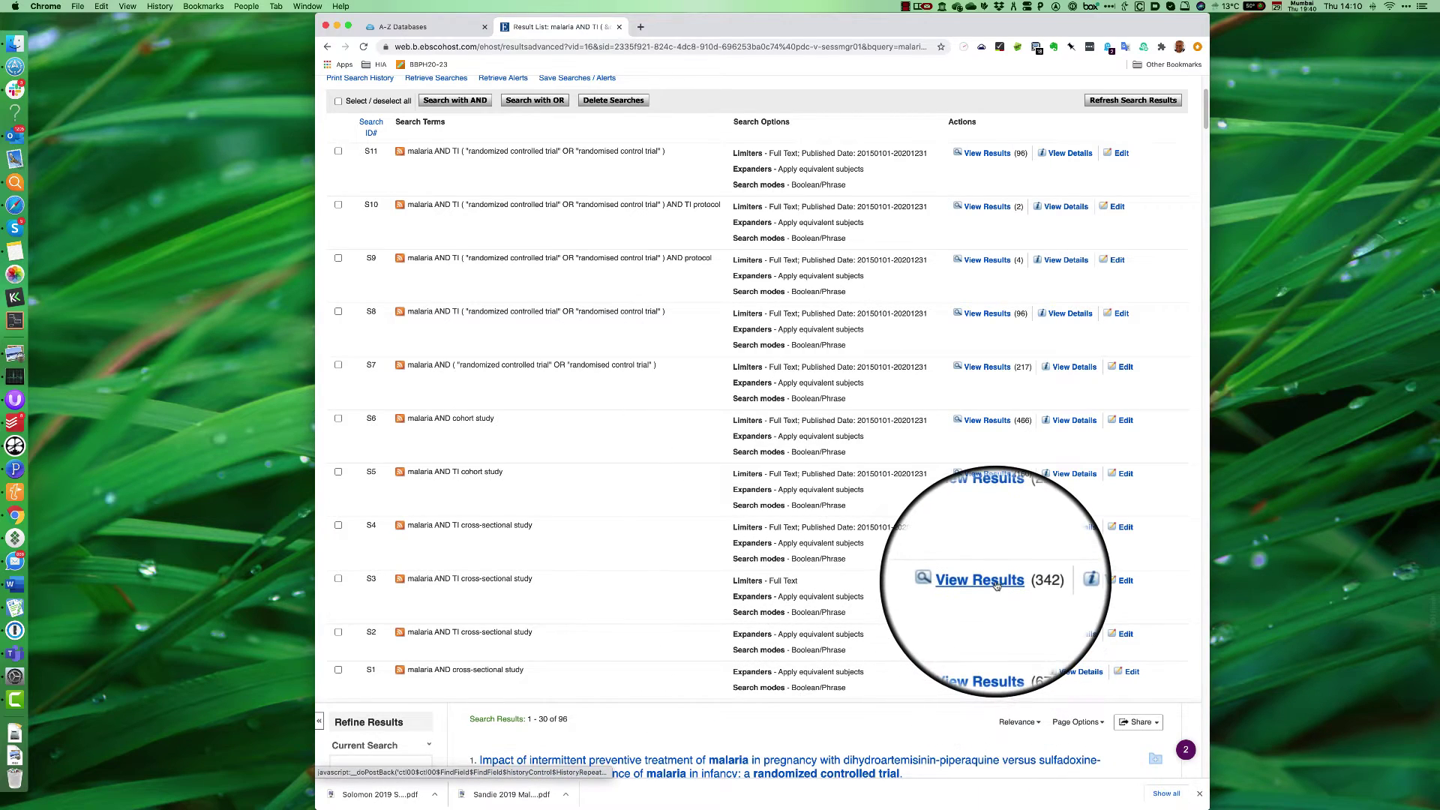
{"action": "scroll", "coordinate": [996, 525], "scroll_direction": "up", "scroll_amount": 5}
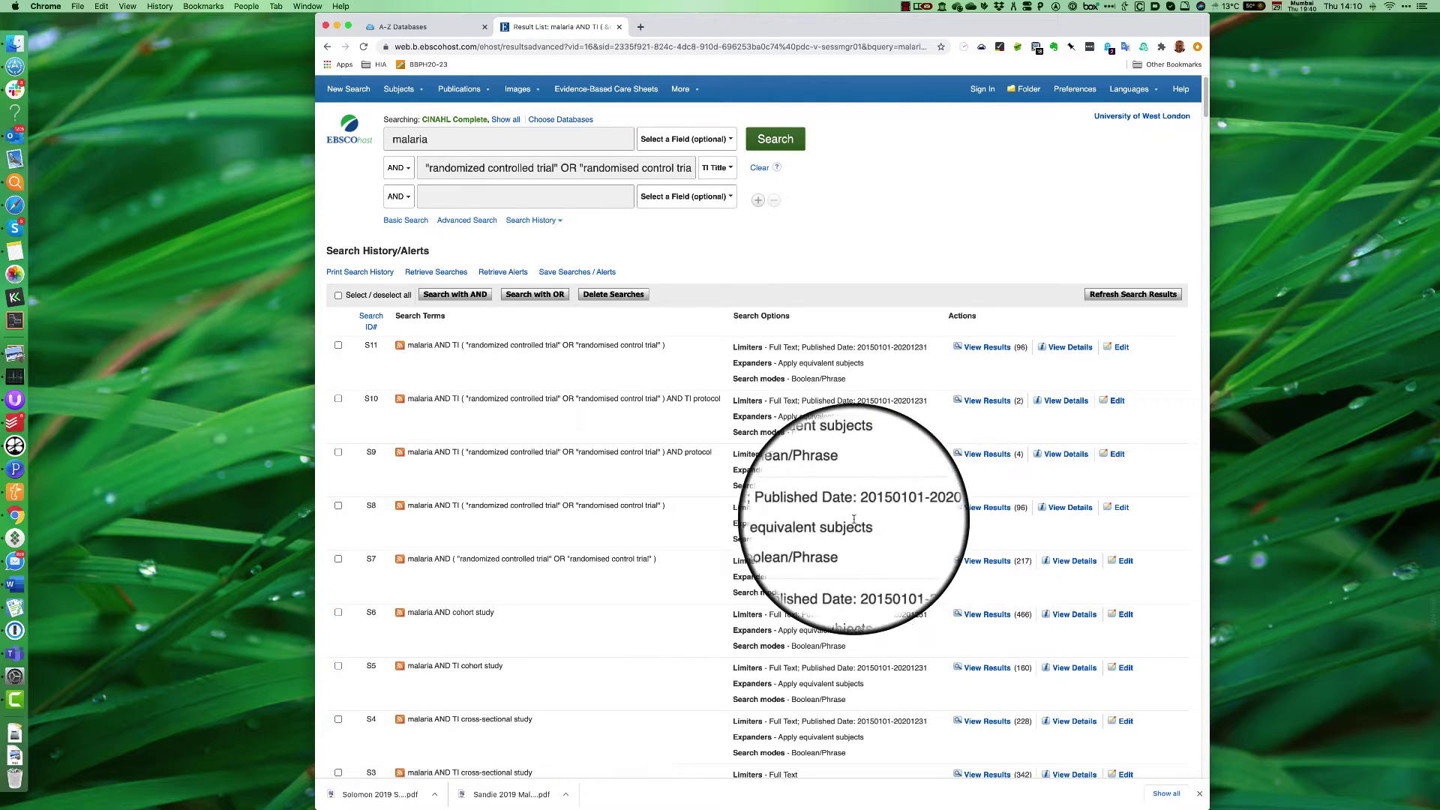
{"action": "double_click", "coordinate": [454, 505]}
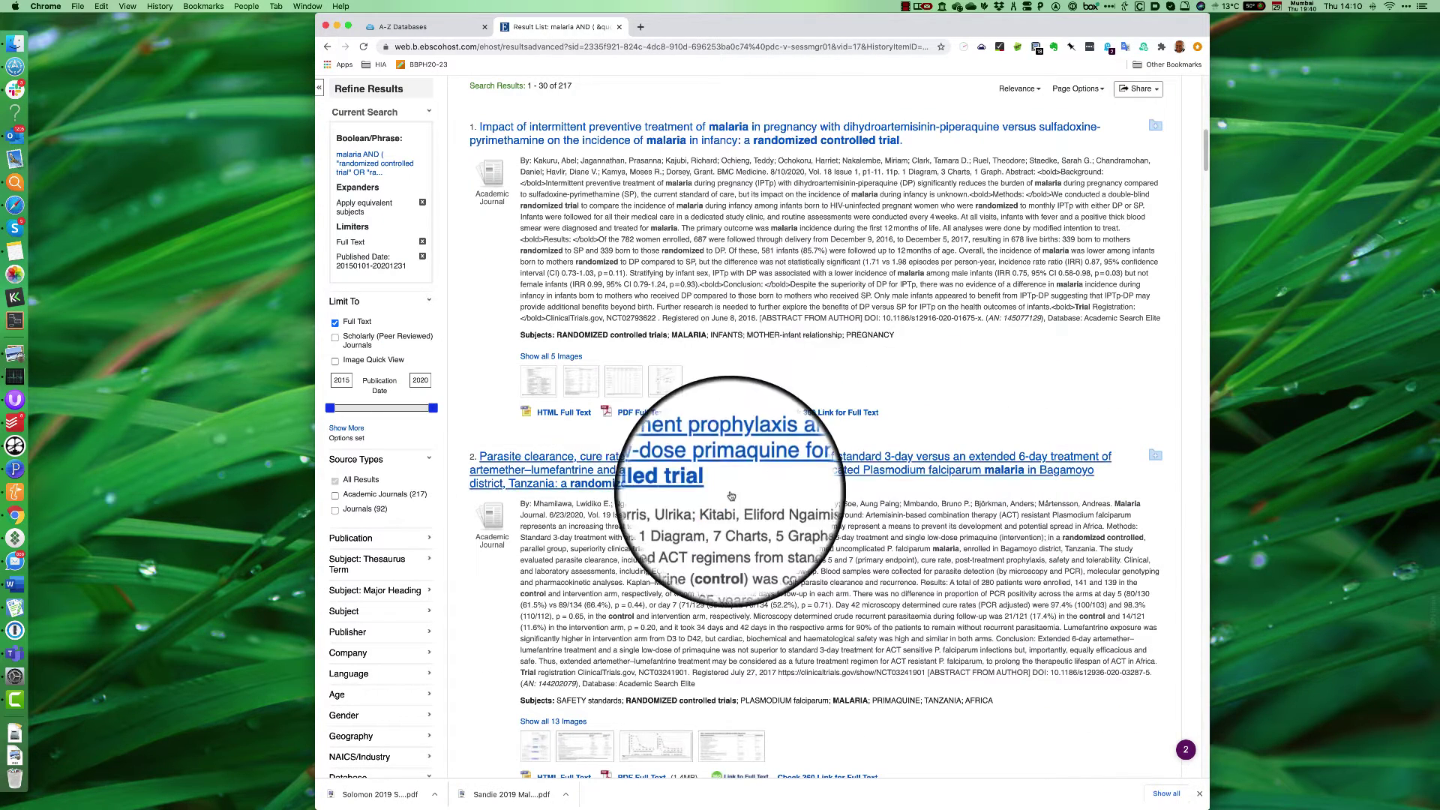
{"action": "scroll", "coordinate": [731, 584], "scroll_direction": "up", "scroll_amount": 15}
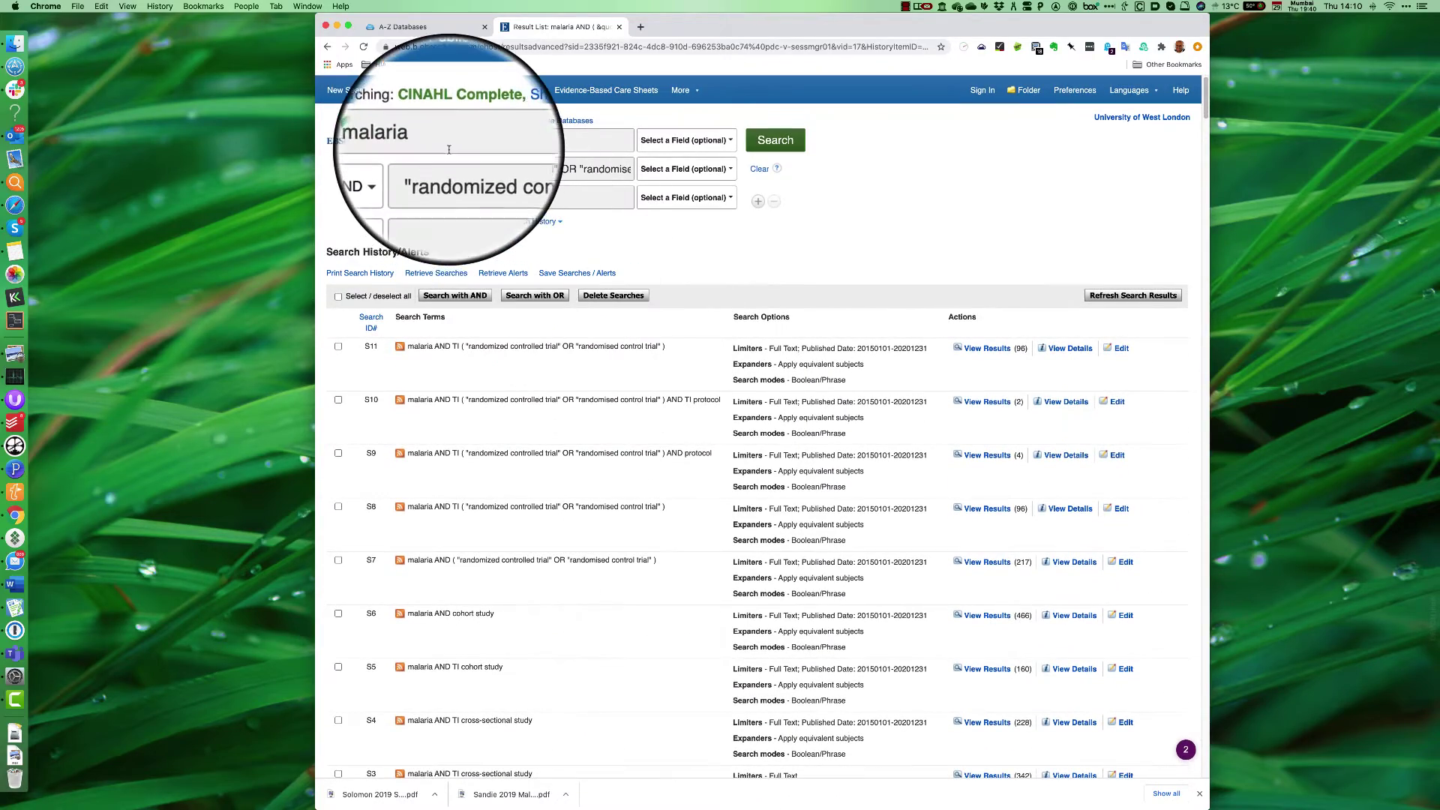
- Swap malaria for smoking, then HIV, then binge drinking, rerunning the trial search each time
{"action": "double_click", "coordinate": [411, 146]}
{"action": "type", "text": "smoking"}
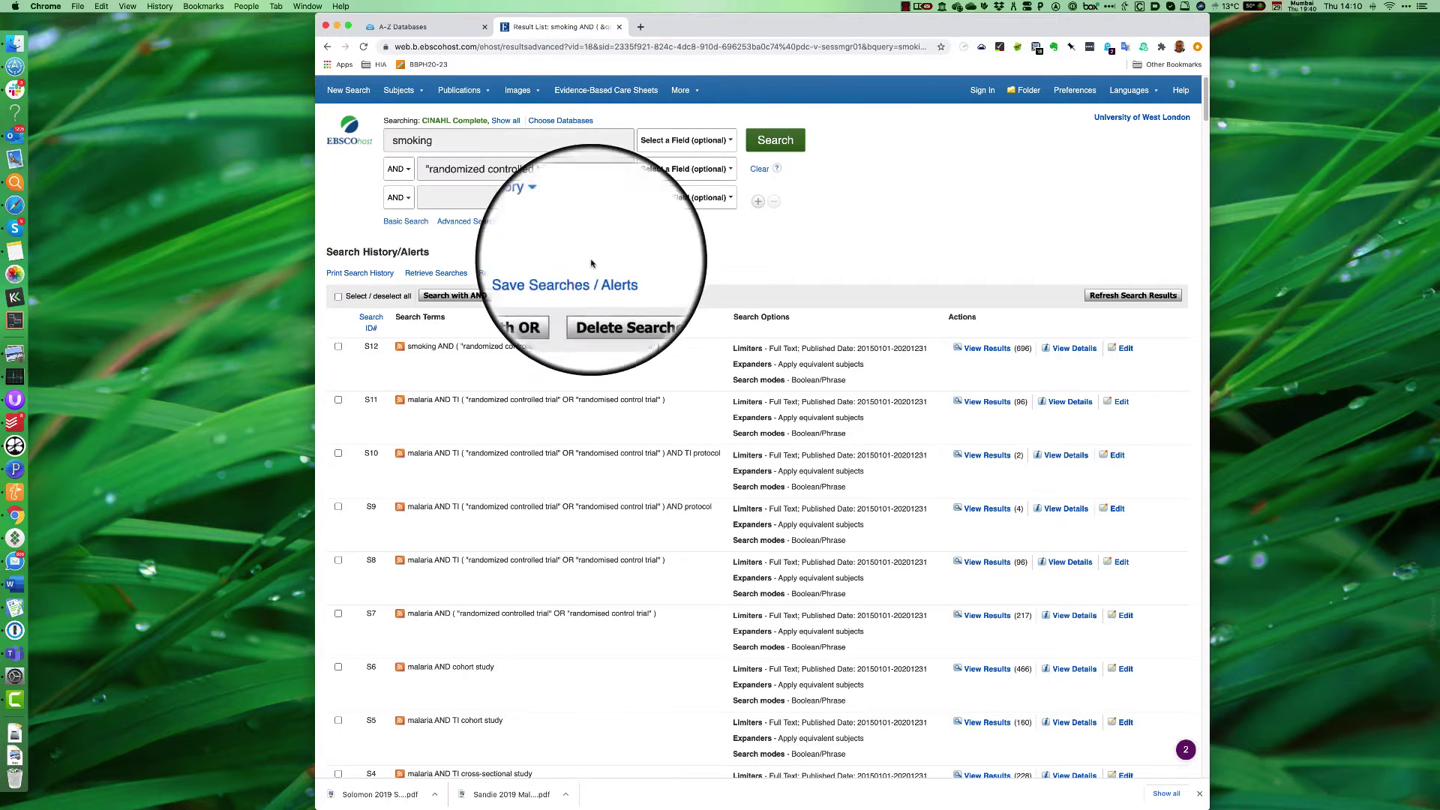
{"action": "left_click", "coordinate": [562, 225]}
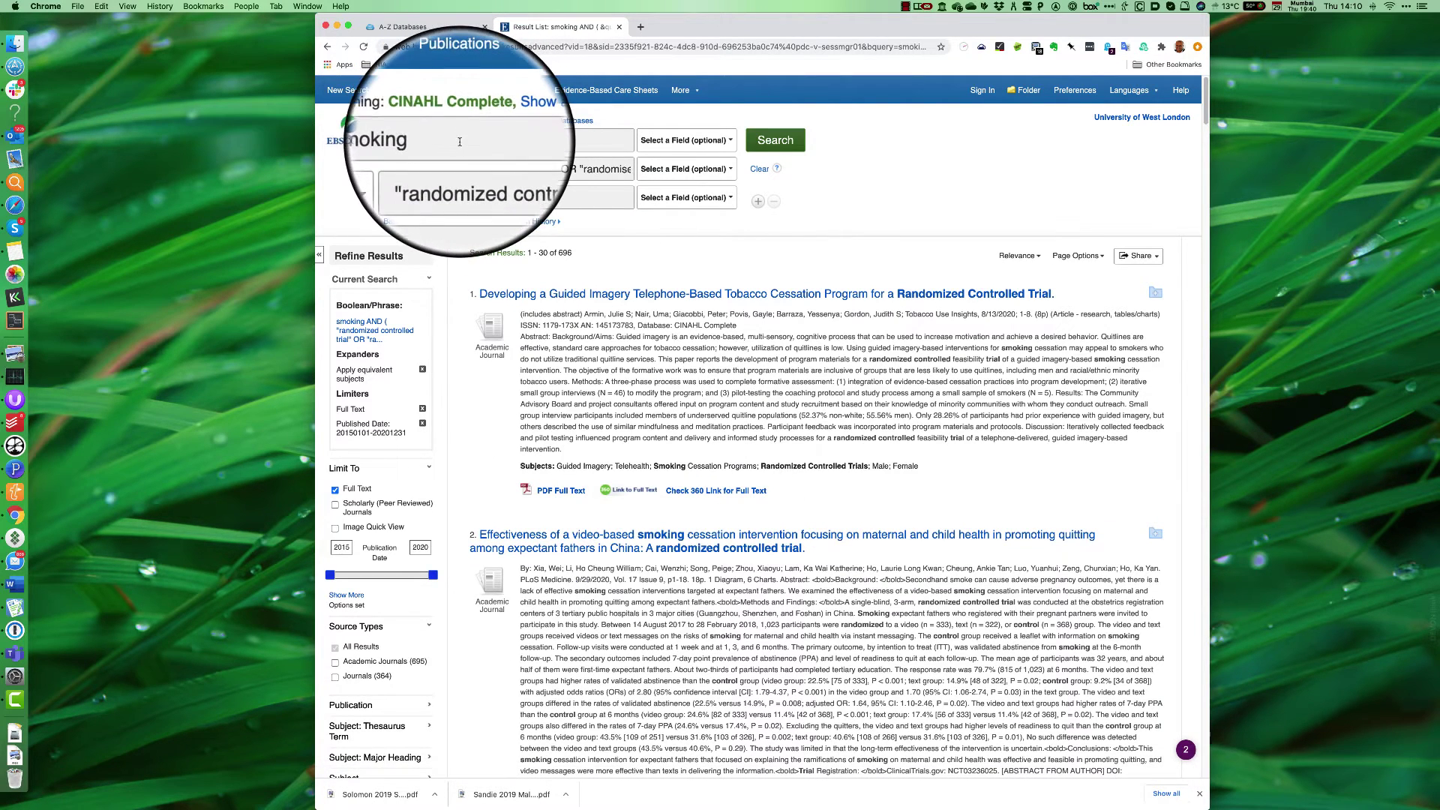
{"action": "double_click", "coordinate": [411, 140]}
{"action": "type", "text": "HIV"}
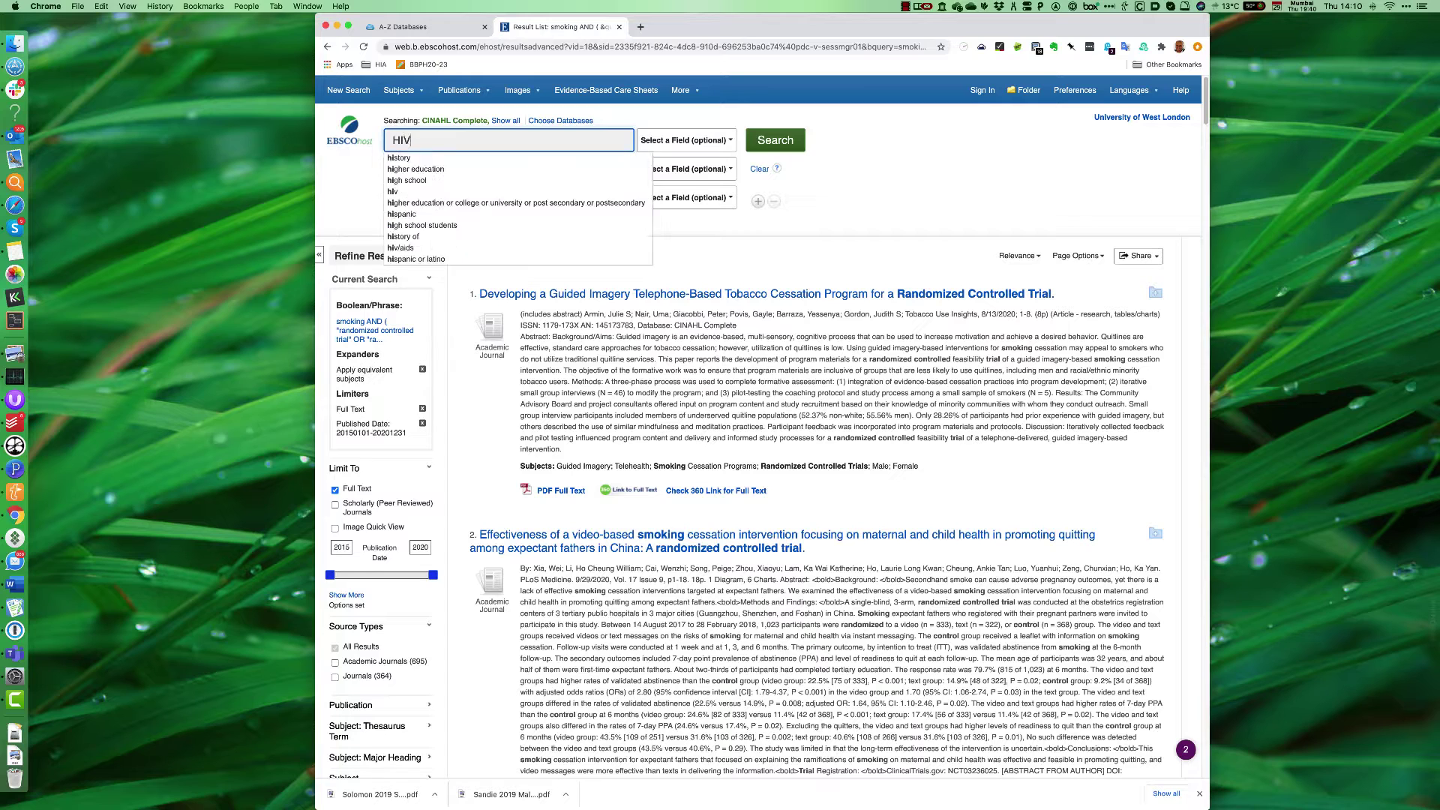
{"action": "left_click", "coordinate": [777, 141]}
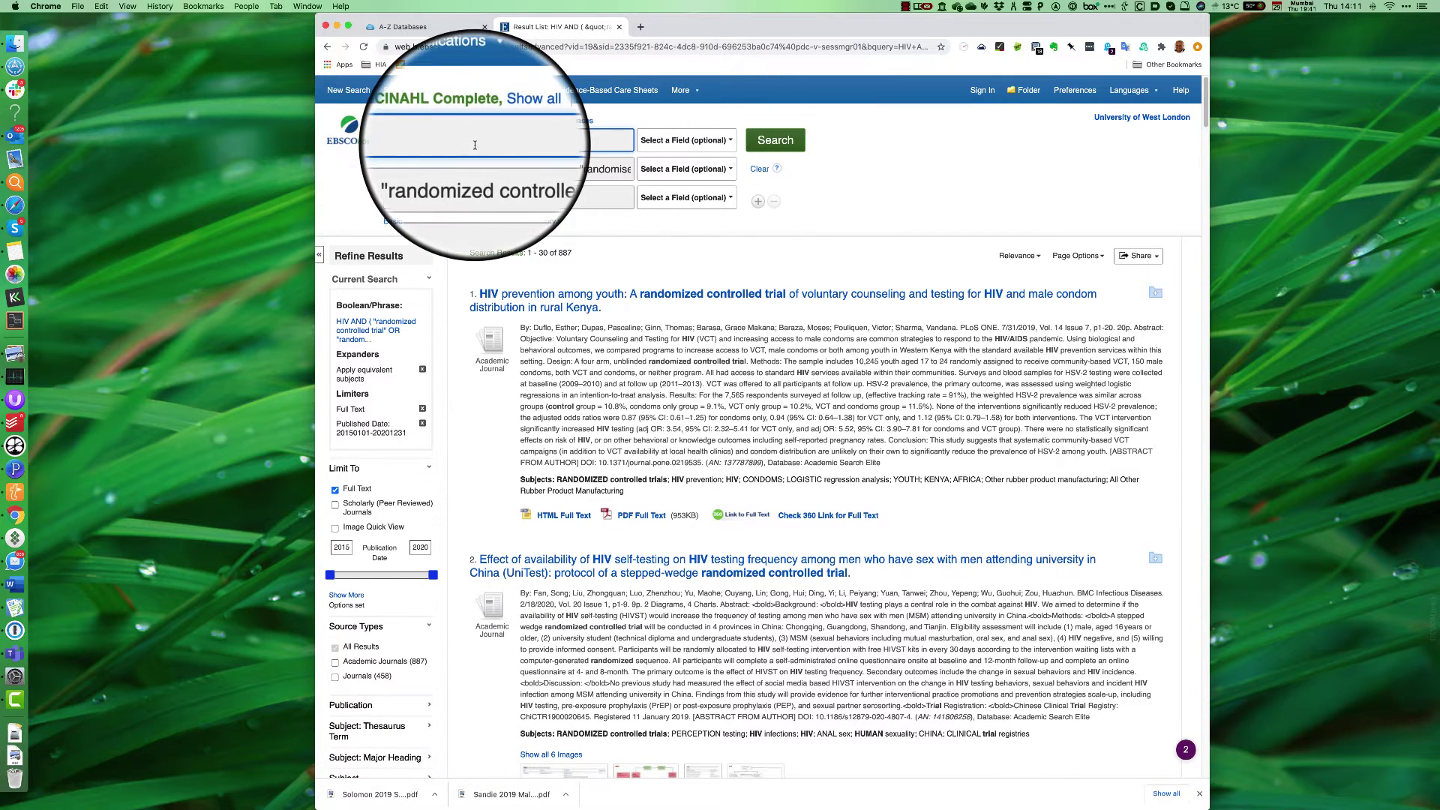
{"action": "double_click", "coordinate": [396, 140]}
{"action": "type", "text": "alcohol"}
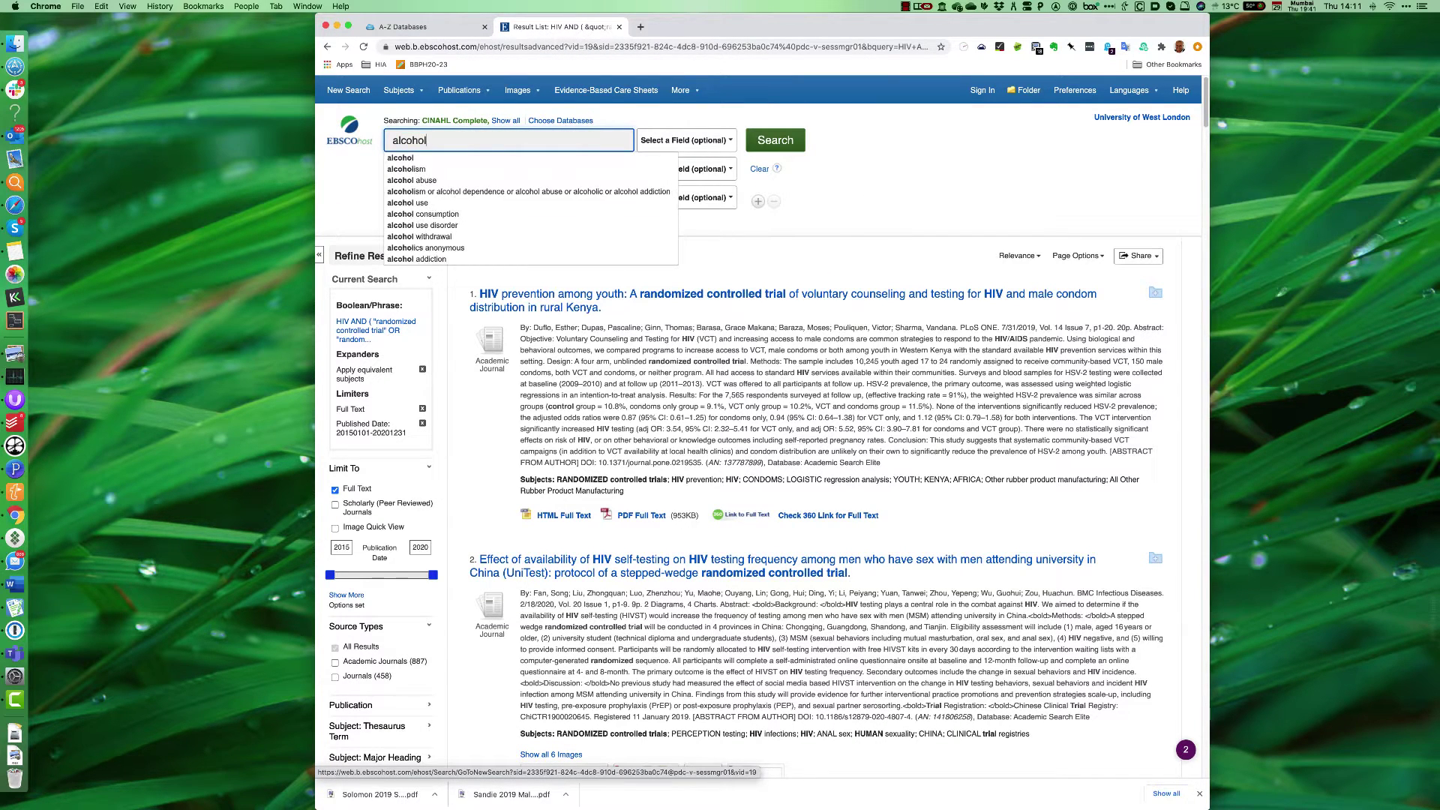
{"action": "key", "text": "BackSpace"}
{"action": "key", "text": "BackSpace"}
{"action": "key", "text": "BackSpace"}
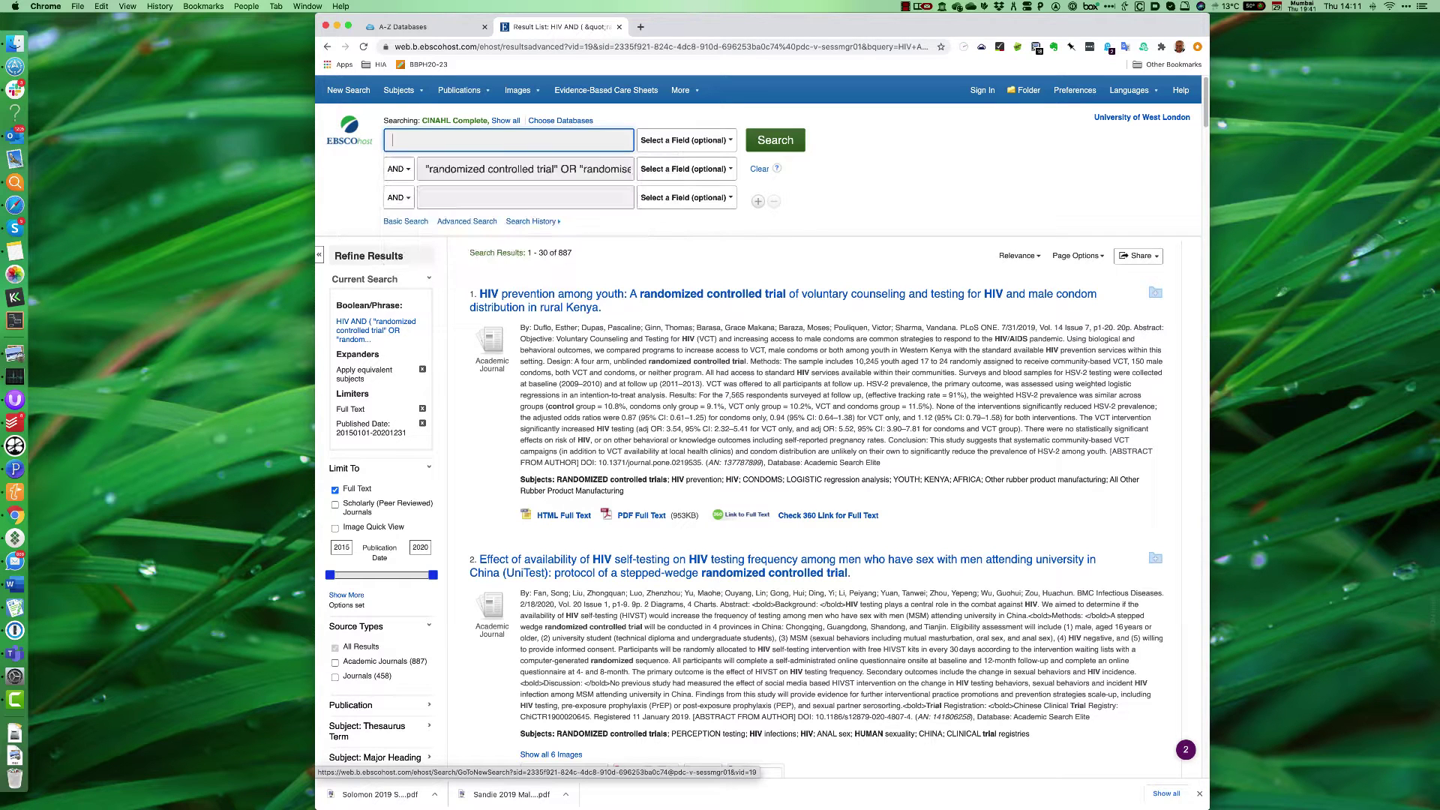
{"action": "type", "text": "binge drinking"}
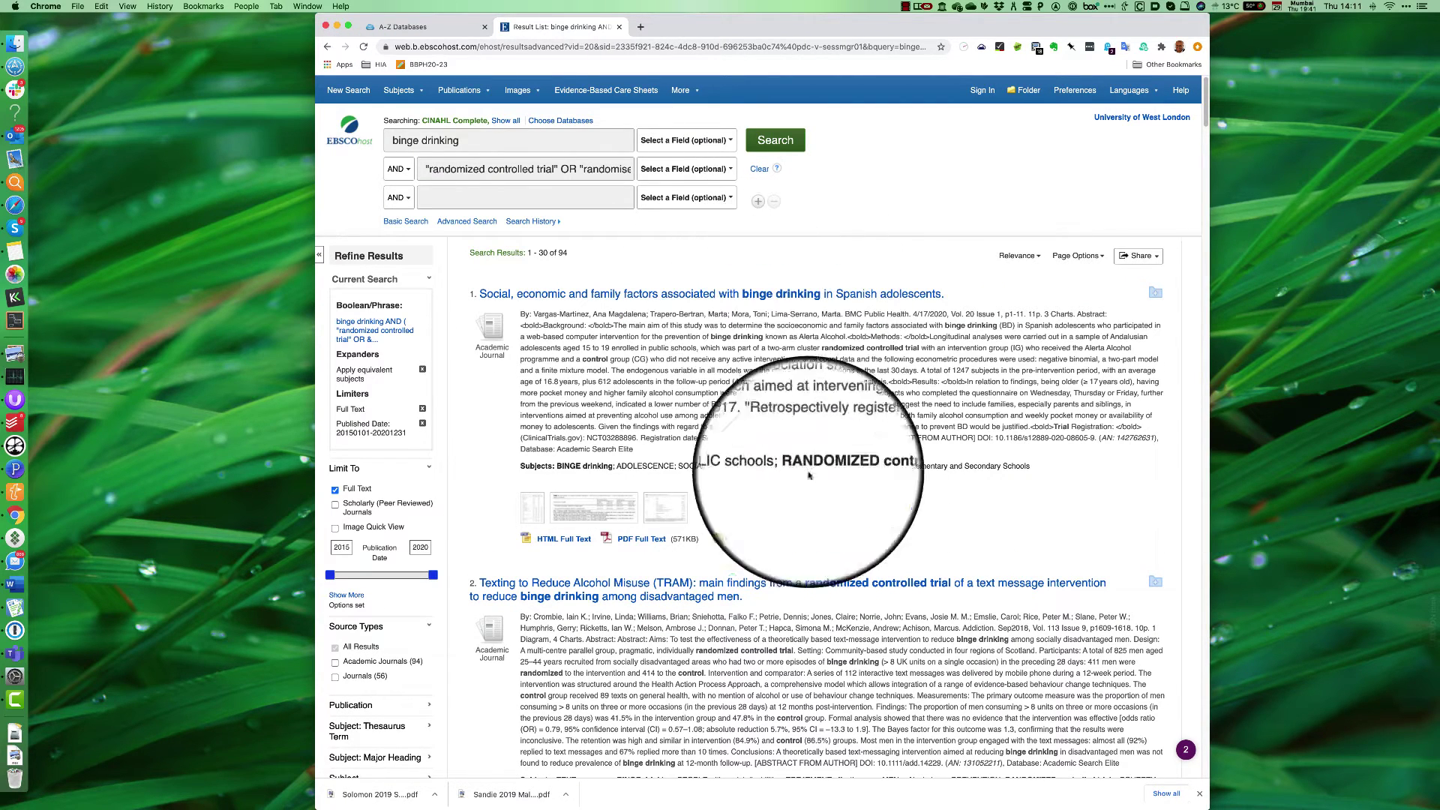
- Change the second term to cohort study and rerun the binge drinking search (119 results)
{"action": "scroll", "coordinate": [889, 589], "scroll_direction": "down", "scroll_amount": 3}
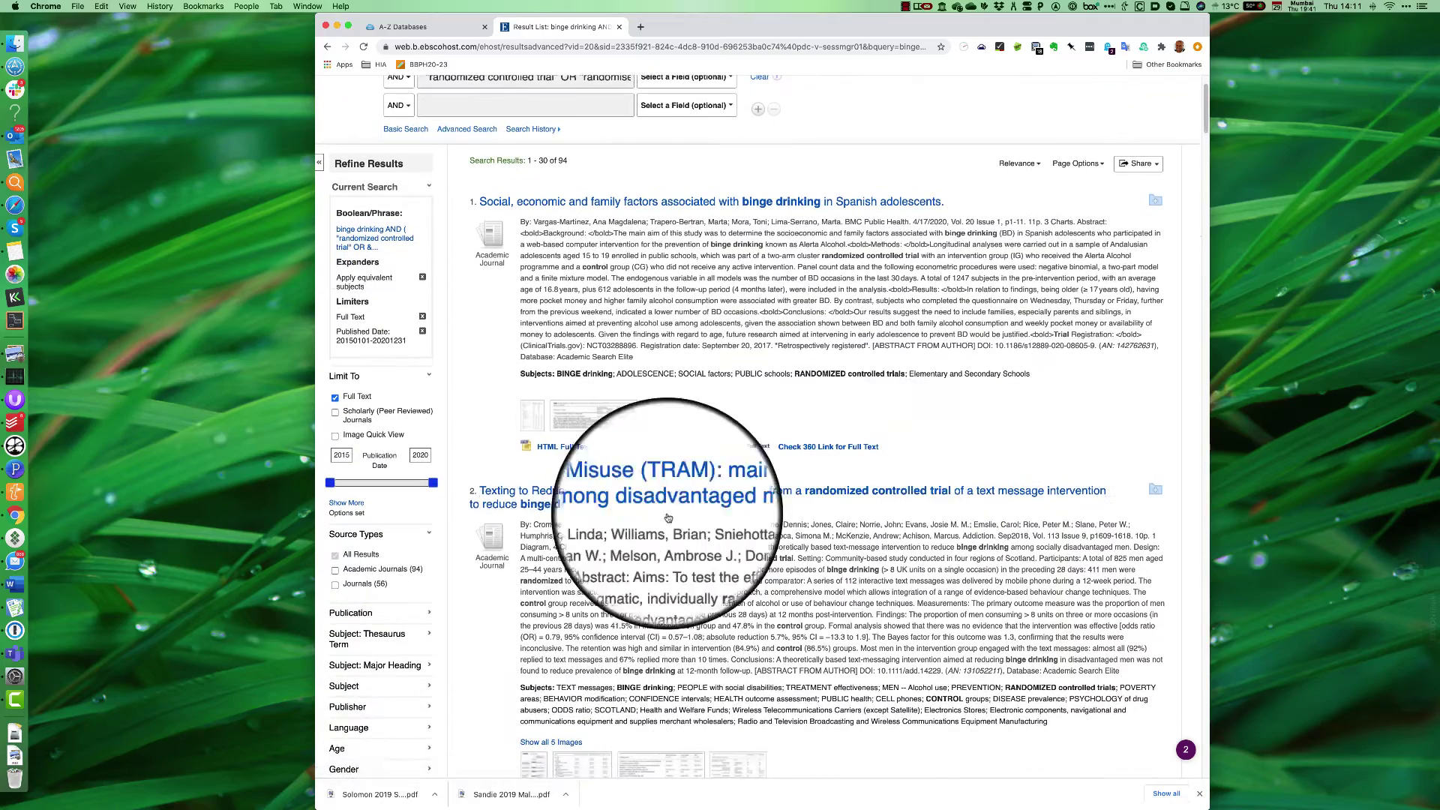
{"action": "scroll", "coordinate": [774, 589], "scroll_direction": "down", "scroll_amount": 7}
{"action": "scroll", "coordinate": [660, 405], "scroll_direction": "down", "scroll_amount": 3}
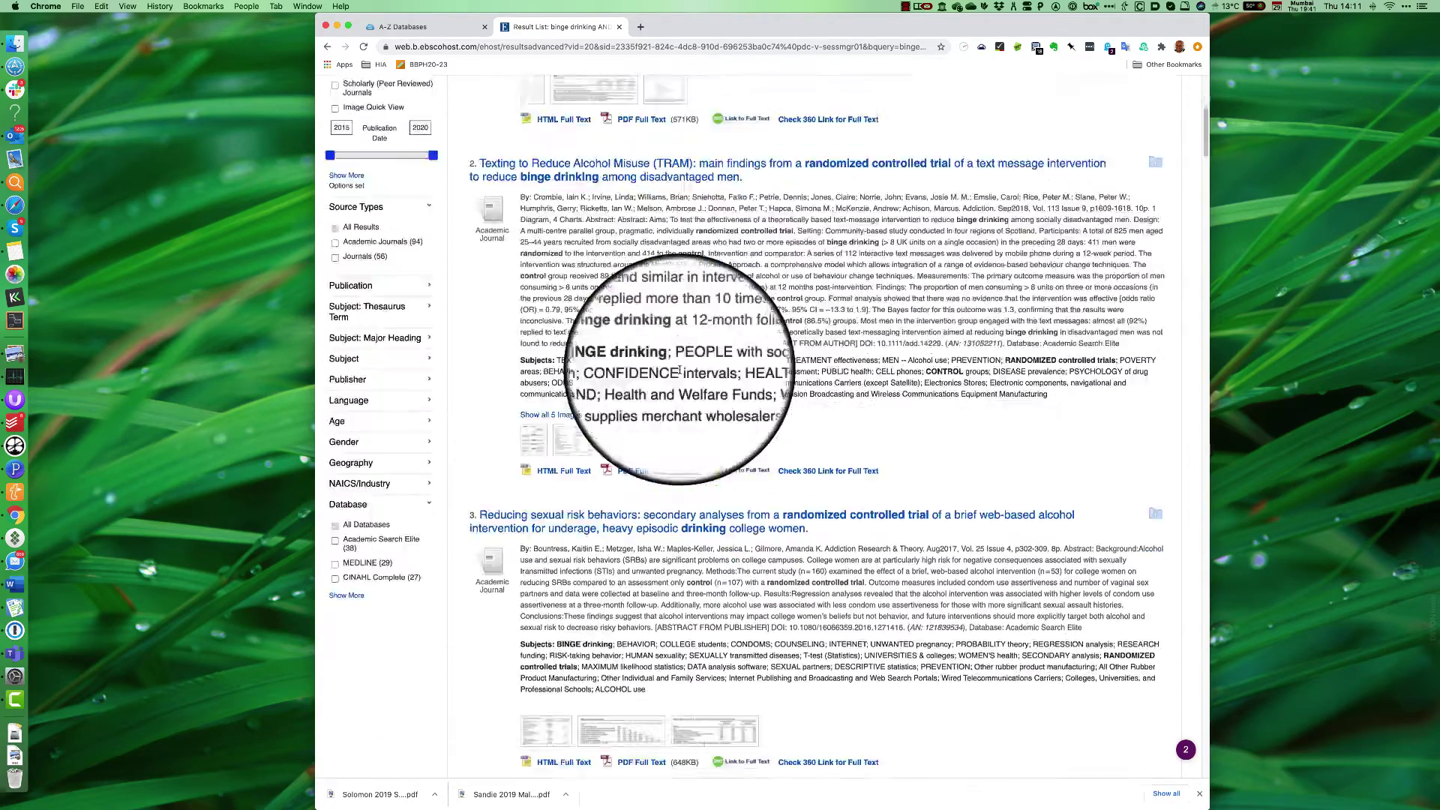
{"action": "scroll", "coordinate": [735, 540], "scroll_direction": "up", "scroll_amount": 10}
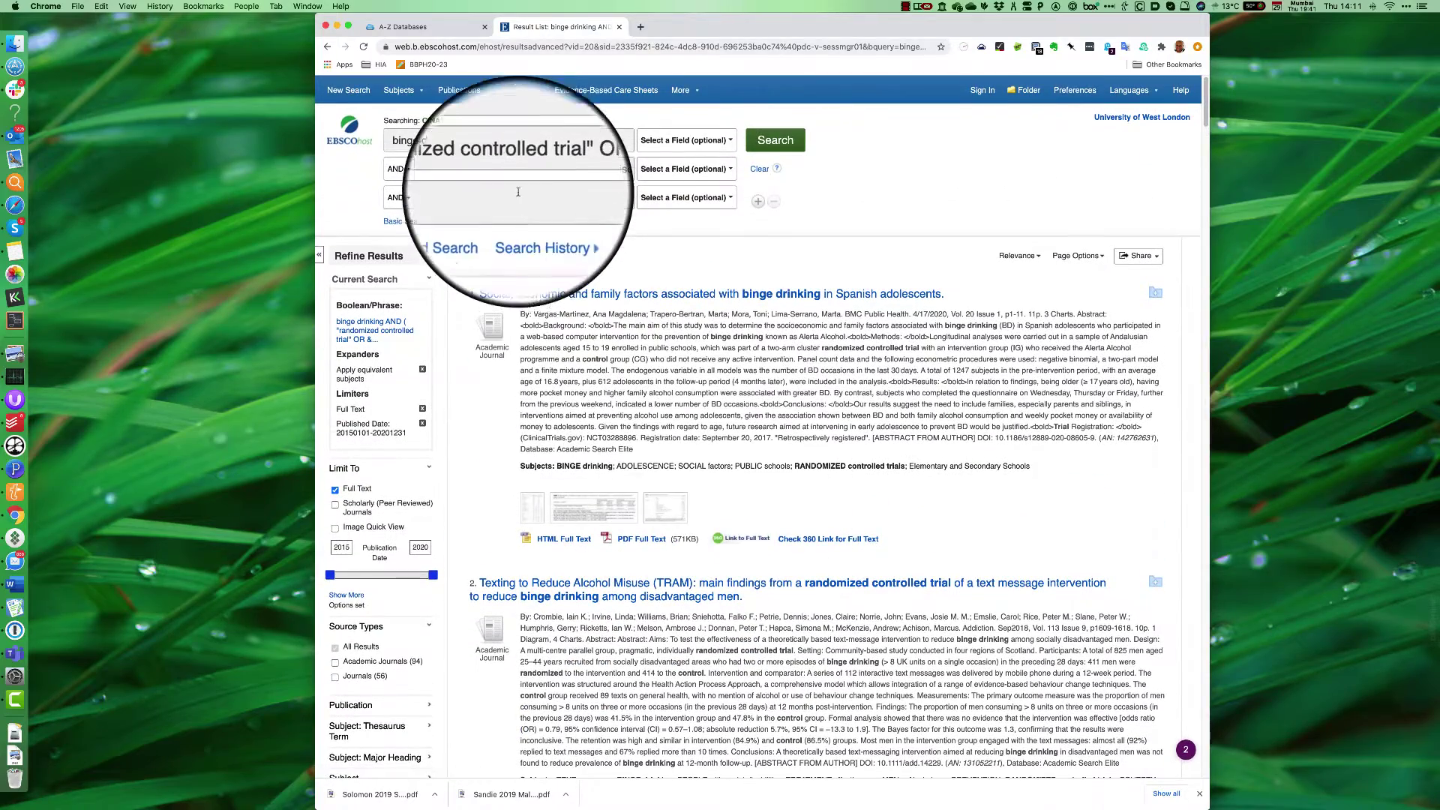
{"action": "left_click", "coordinate": [525, 173]}
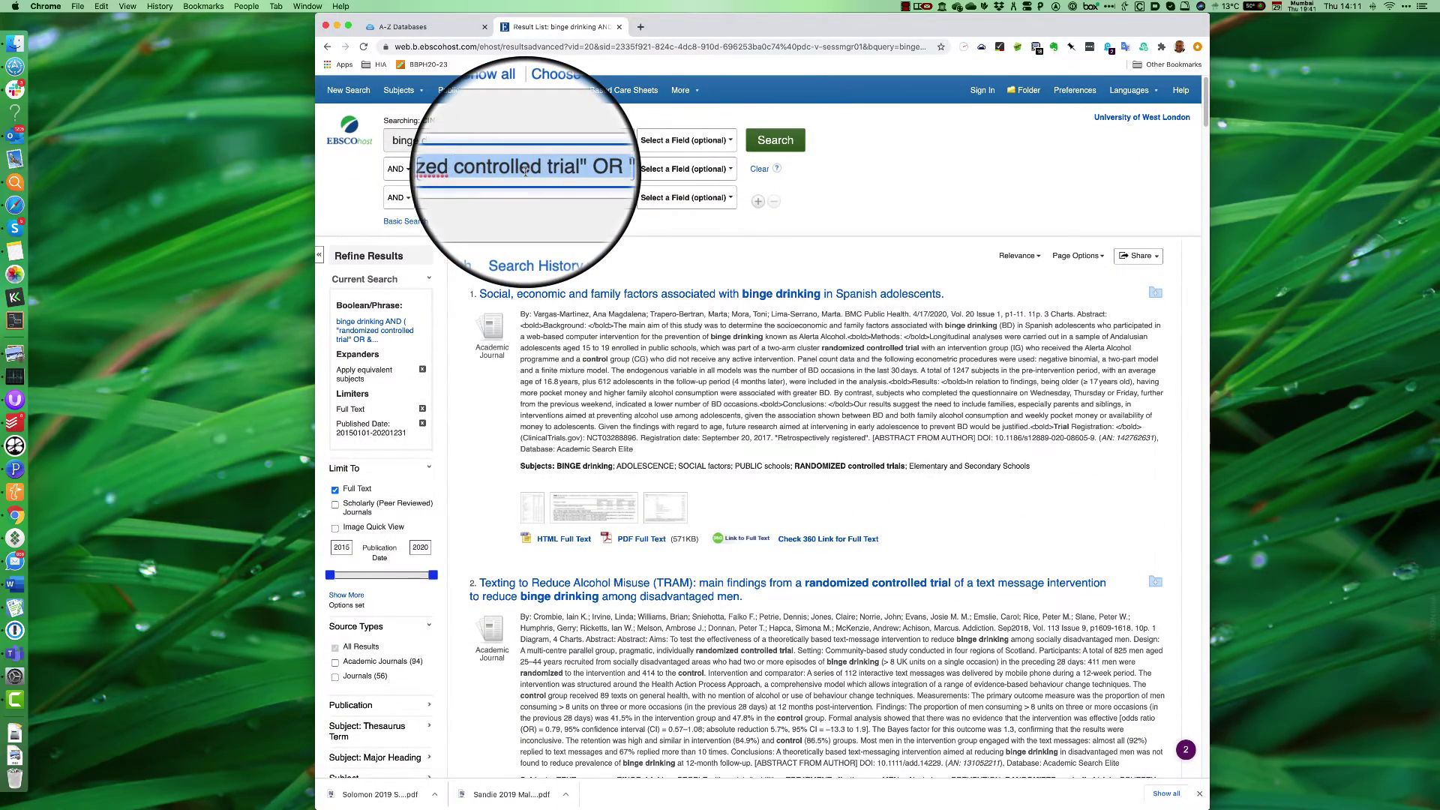
{"action": "type", "text": "c"}
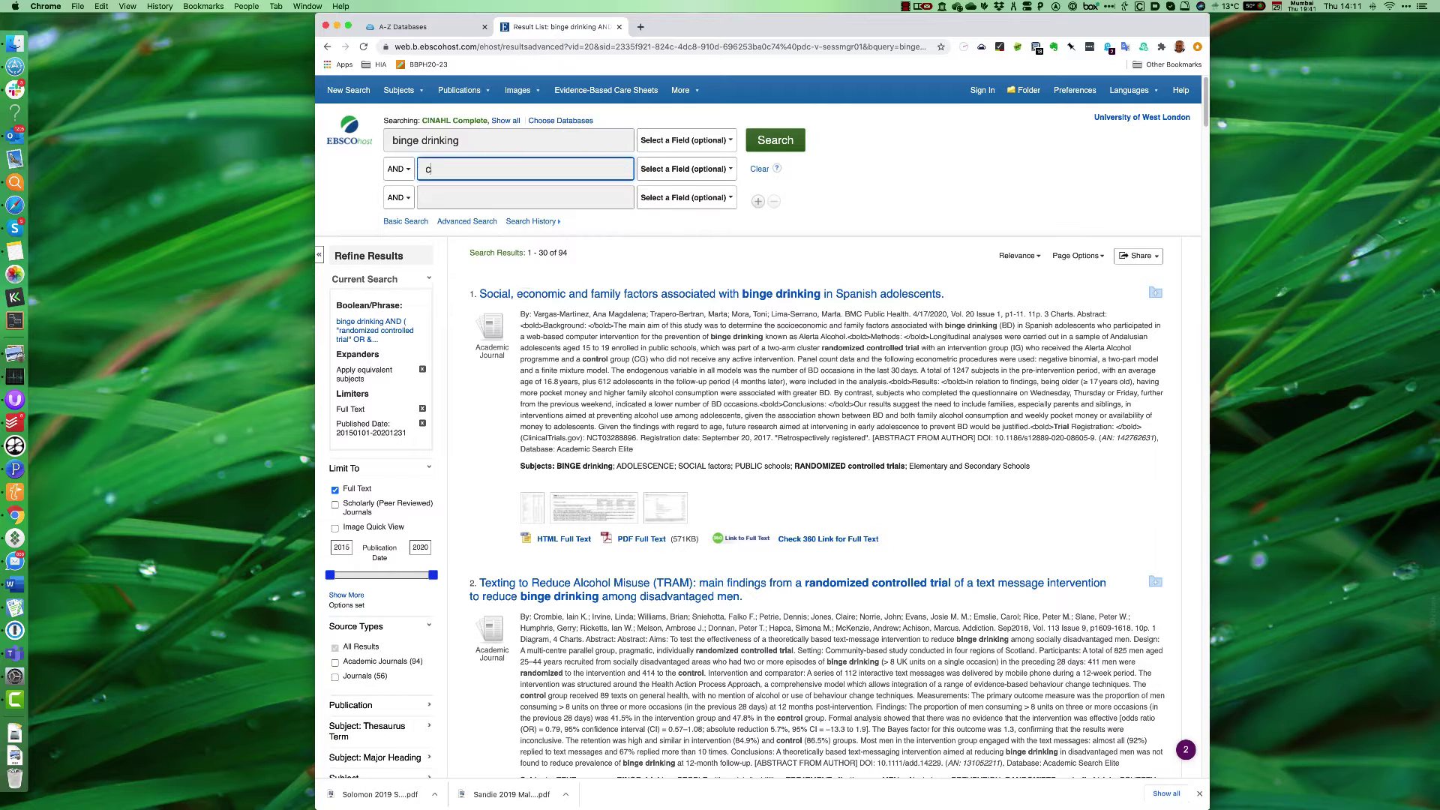
{"action": "type", "text": "ohort study"}
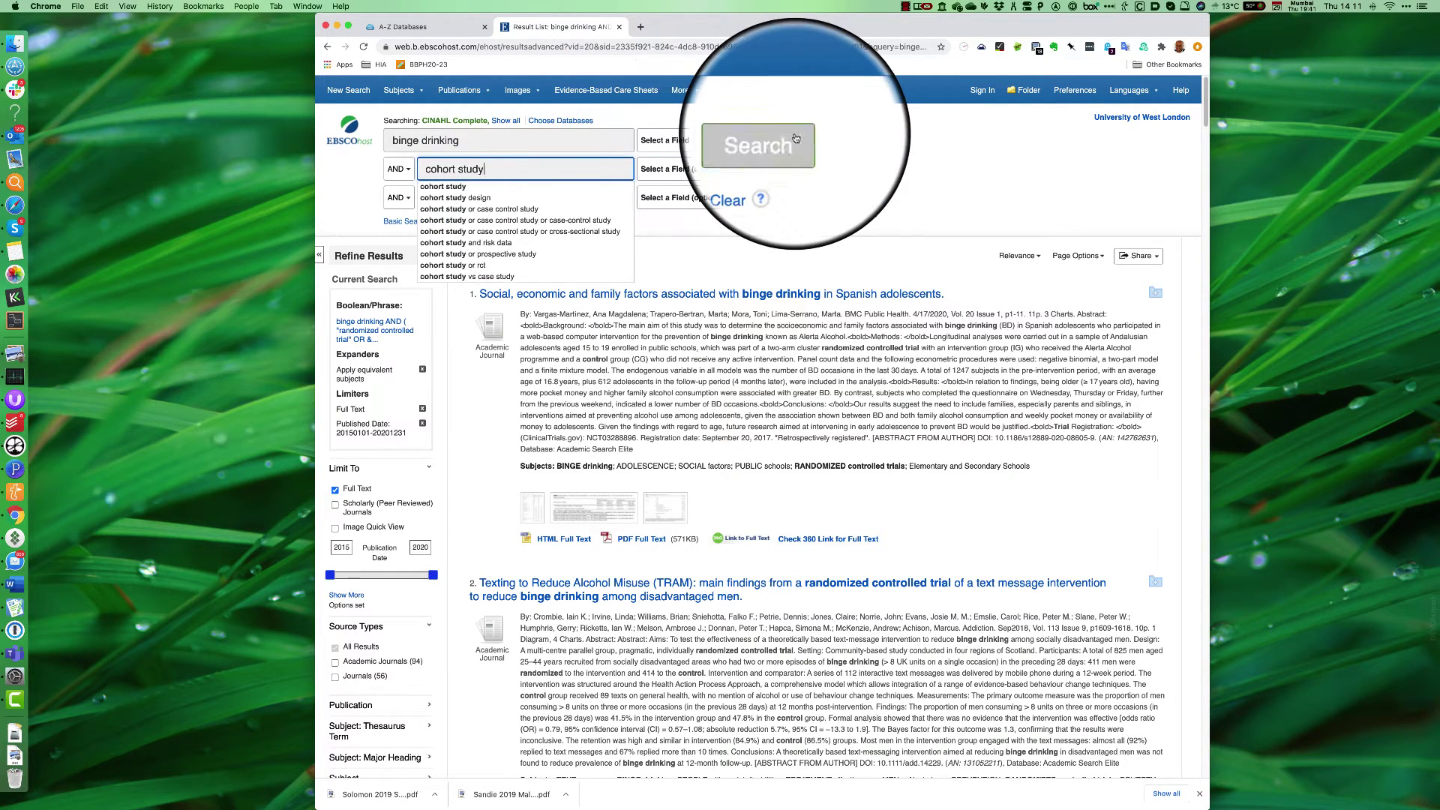
{"action": "left_click", "coordinate": [793, 139]}
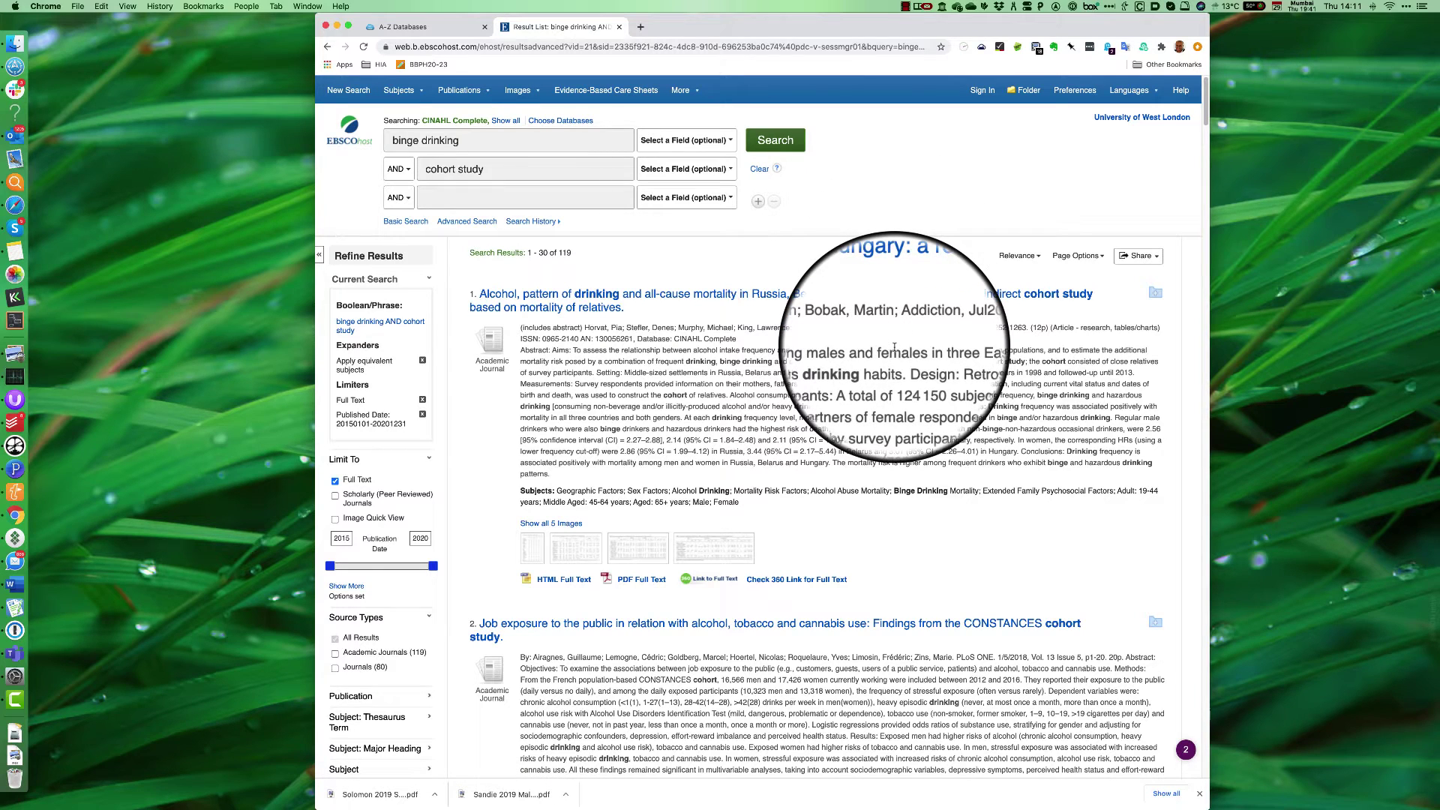
{"action": "scroll", "coordinate": [895, 347], "scroll_direction": "down", "scroll_amount": 1}
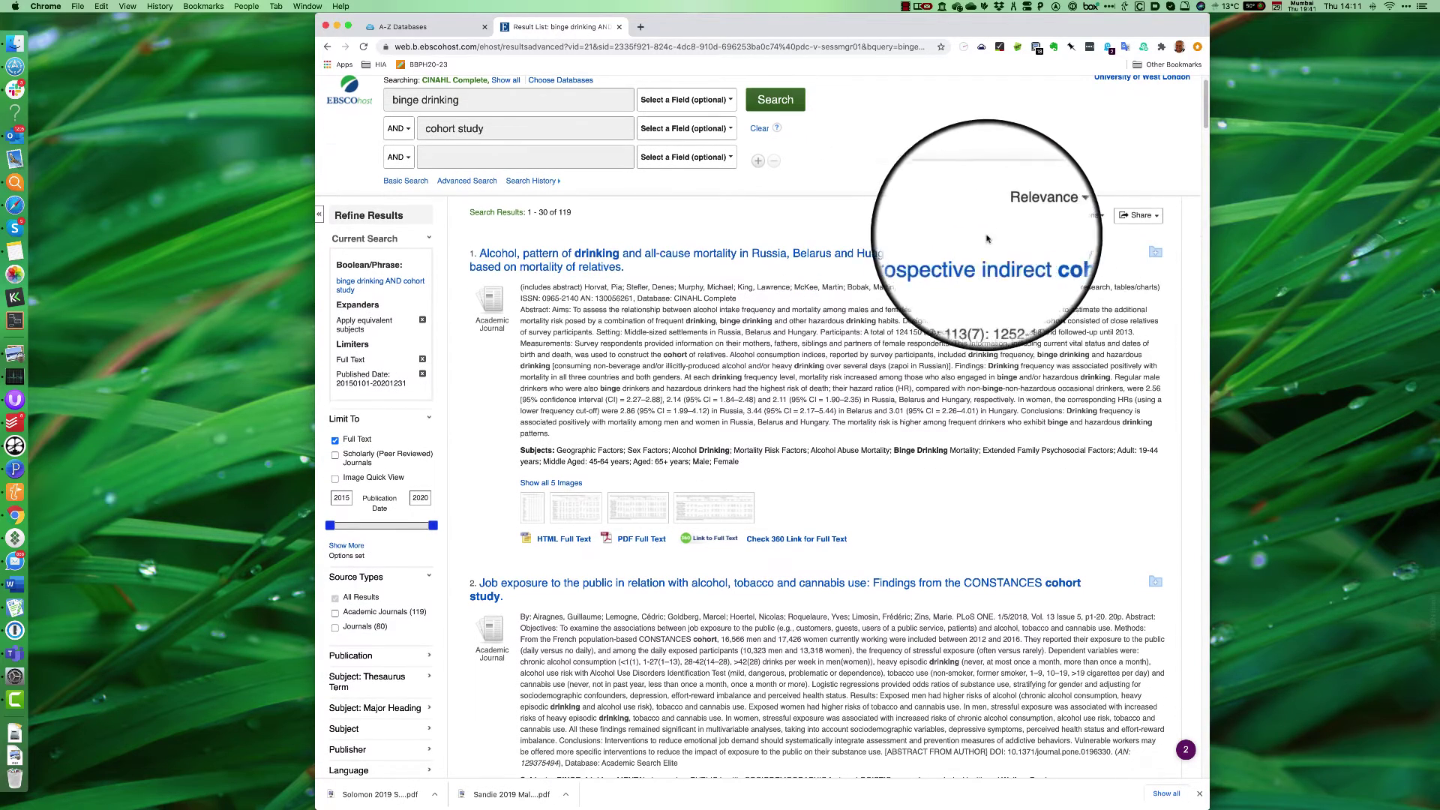
{"action": "scroll", "coordinate": [1062, 346], "scroll_direction": "down", "scroll_amount": 5}
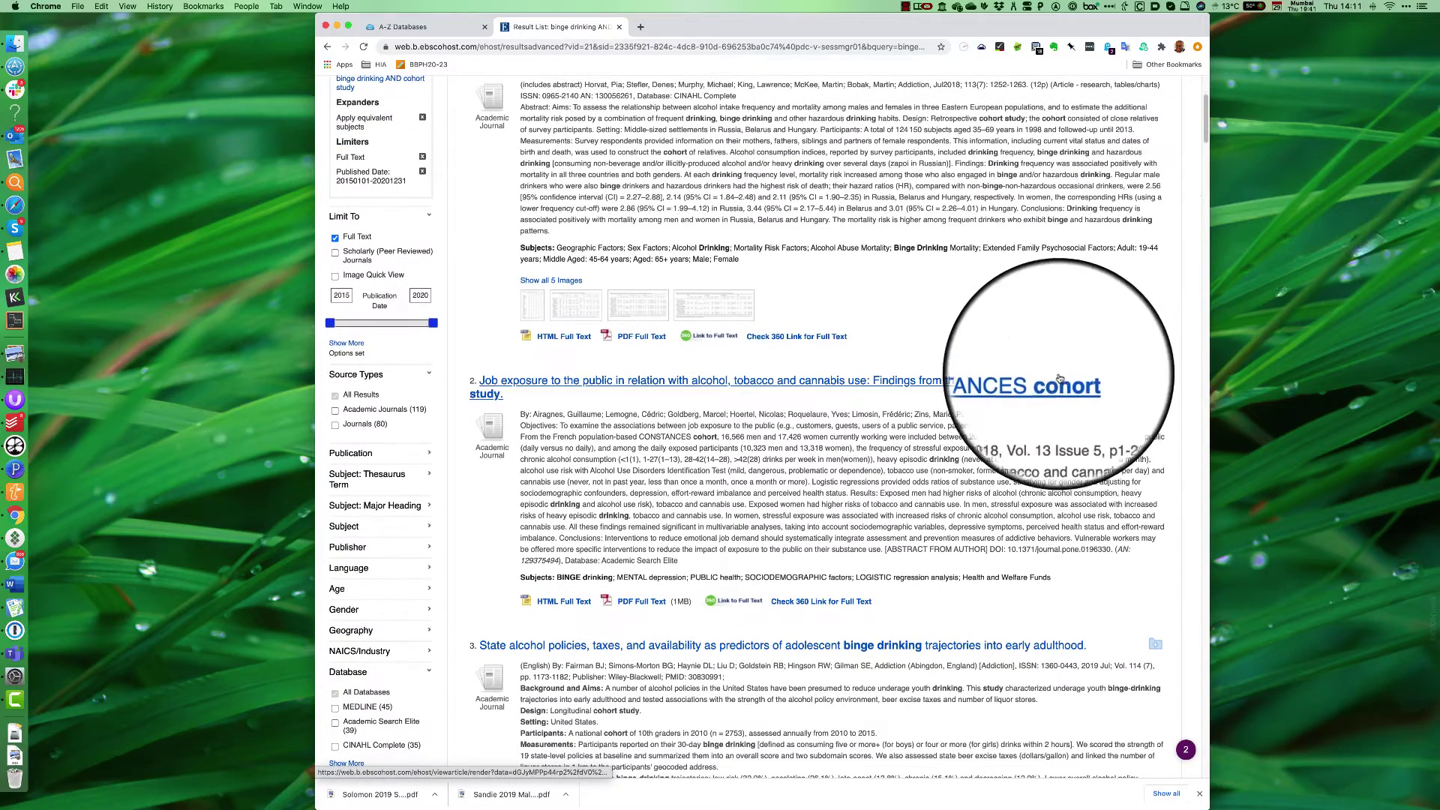
{"action": "scroll", "coordinate": [678, 451], "scroll_direction": "down", "scroll_amount": 6}
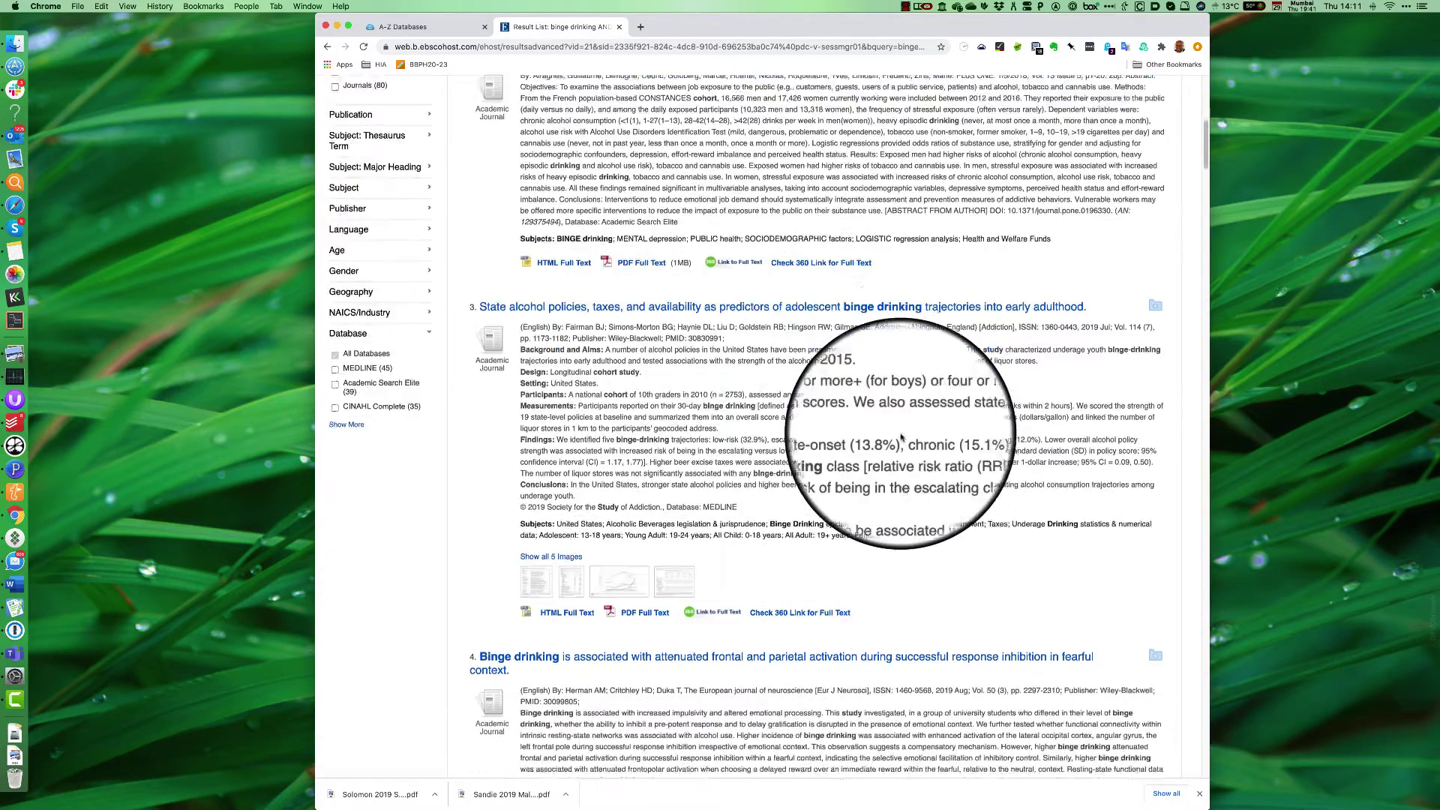
{"action": "scroll", "coordinate": [901, 435], "scroll_direction": "down", "scroll_amount": 5}
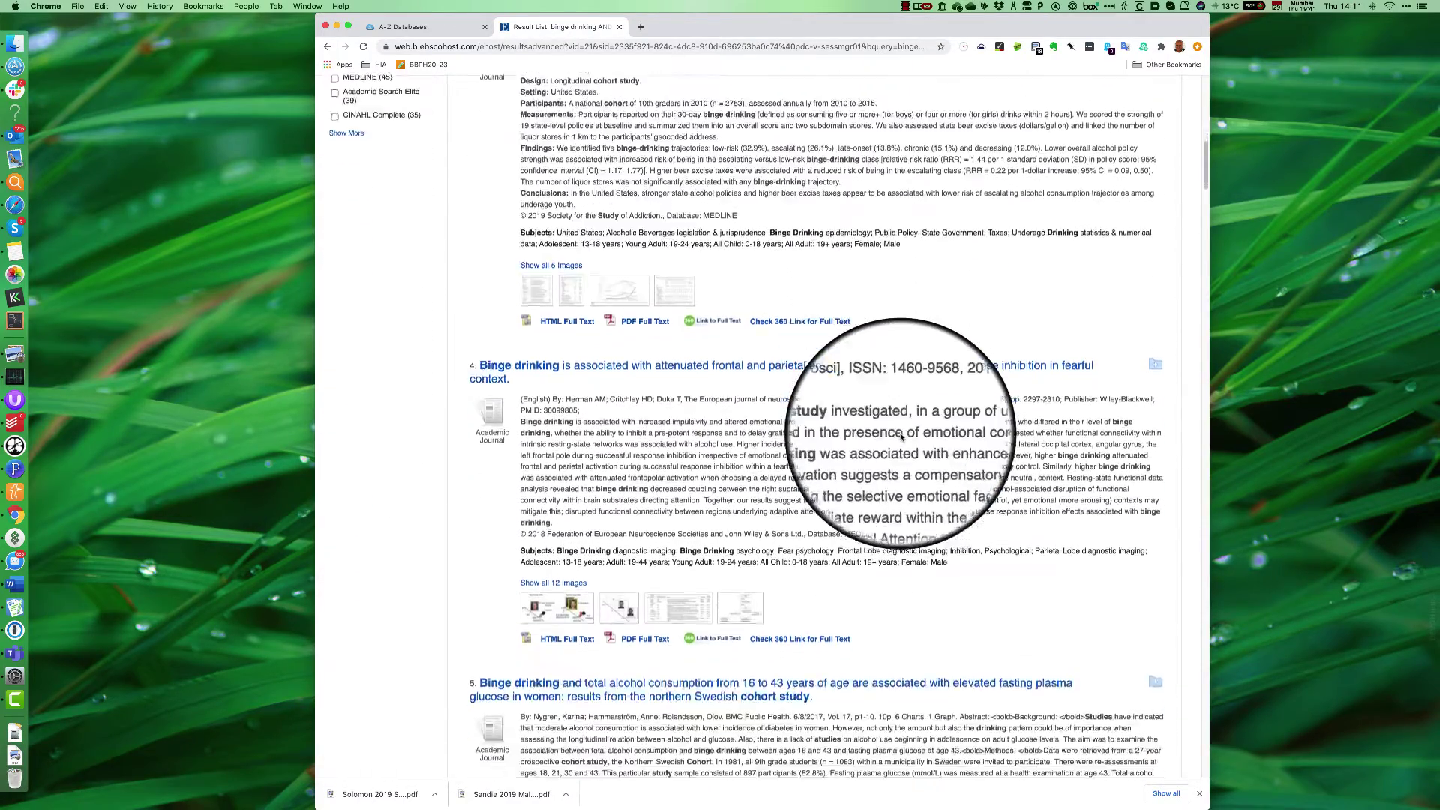
{"action": "scroll", "coordinate": [901, 437], "scroll_direction": "up", "scroll_amount": 9}
{"action": "scroll", "coordinate": [904, 439], "scroll_direction": "up", "scroll_amount": 8}
- Limit cohort study to TI Title, rerun, and browse the 18 resulting articles
{"action": "left_click", "coordinate": [690, 171]}
{"action": "left_click", "coordinate": [675, 219]}
{"action": "left_click", "coordinate": [777, 147]}
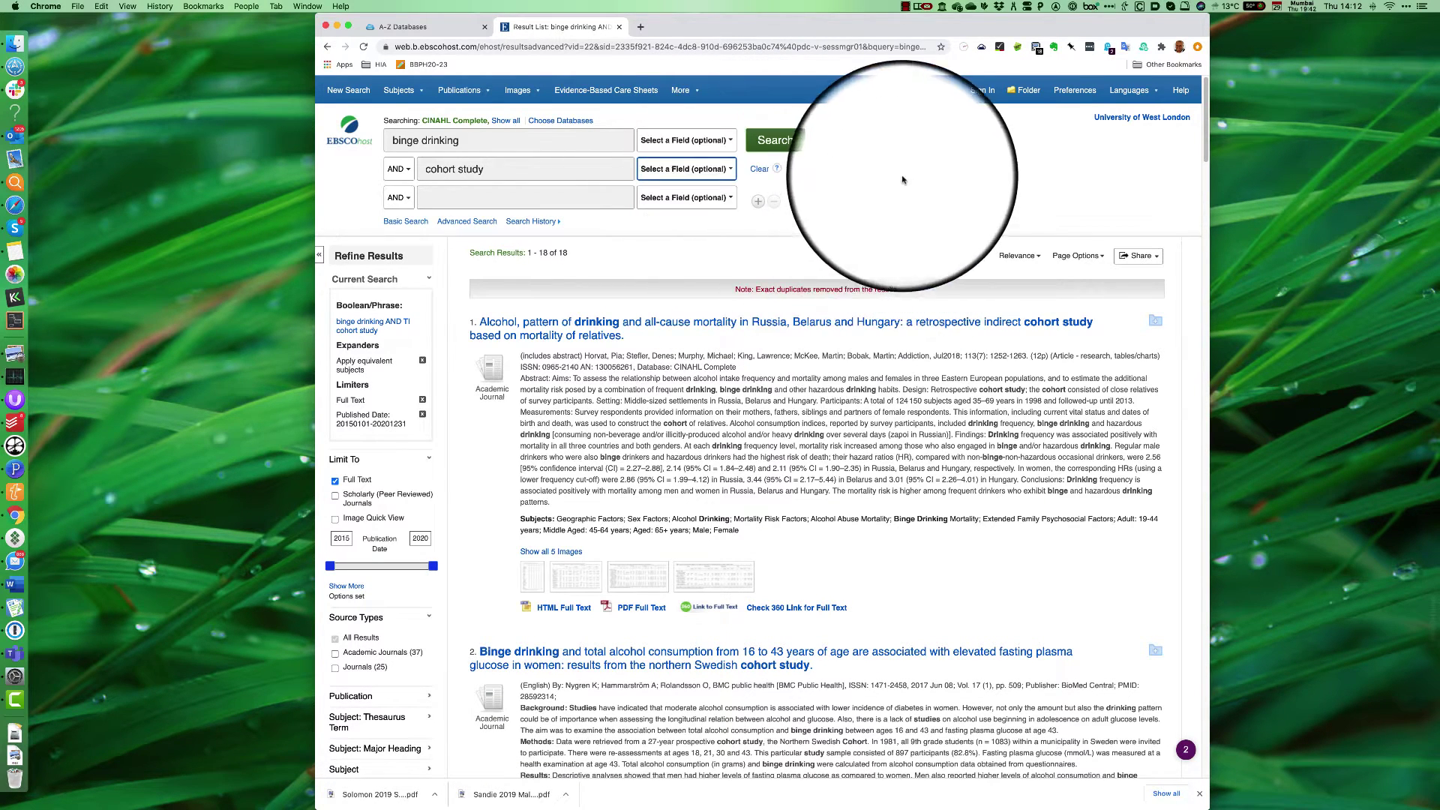
{"action": "scroll", "coordinate": [756, 450], "scroll_direction": "down", "scroll_amount": 10}
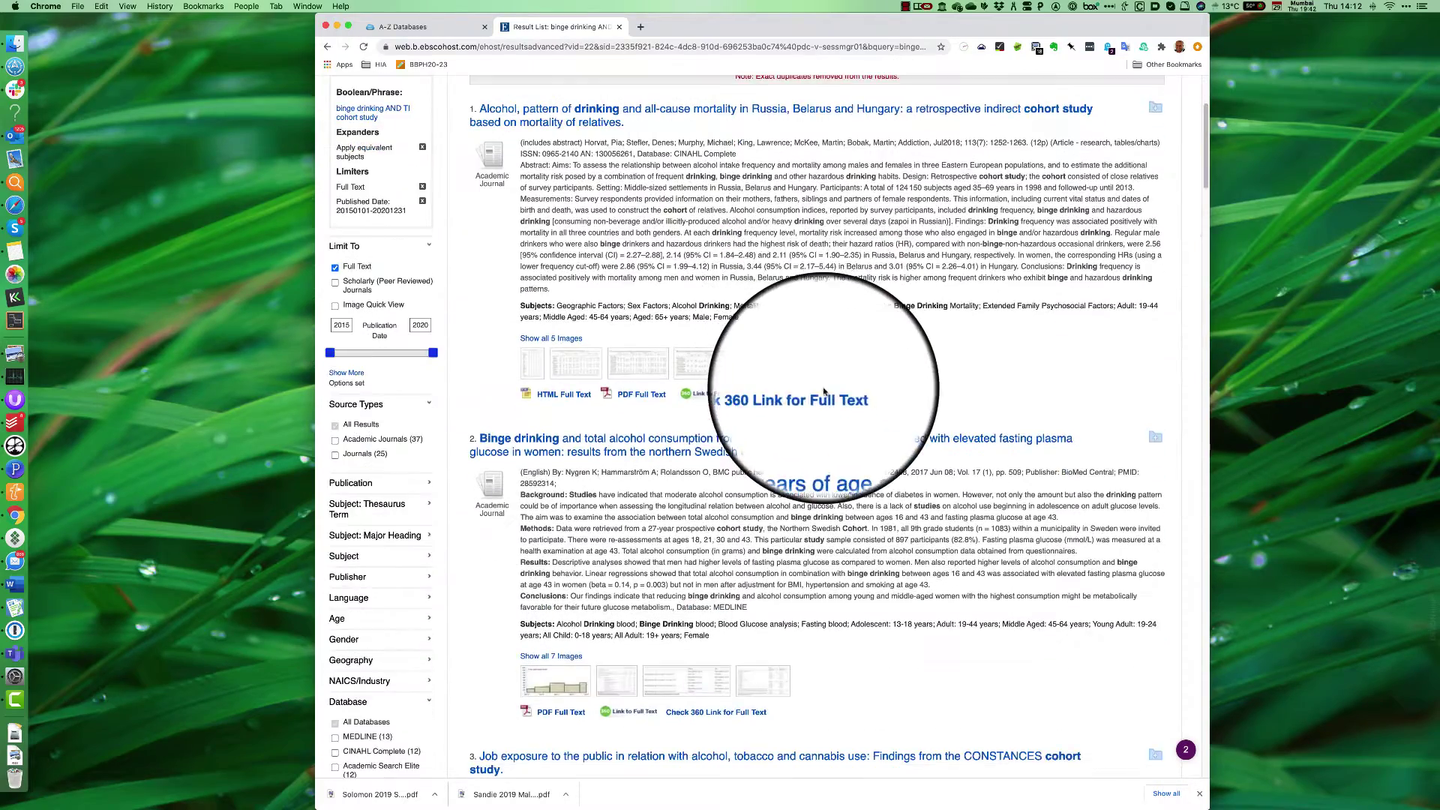
{"action": "scroll", "coordinate": [824, 391], "scroll_direction": "down", "scroll_amount": 5}
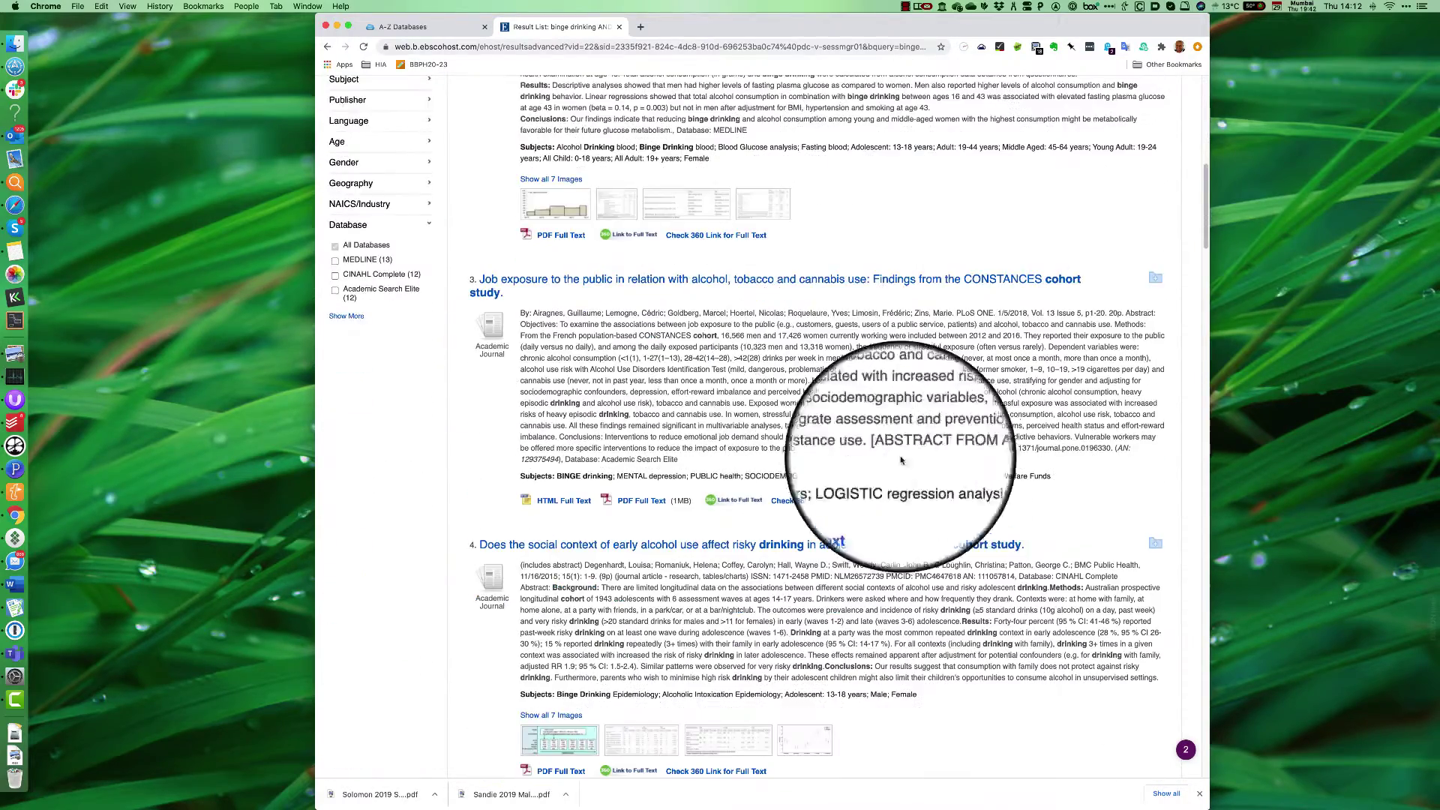
{"action": "scroll", "coordinate": [912, 463], "scroll_direction": "down", "scroll_amount": 2}
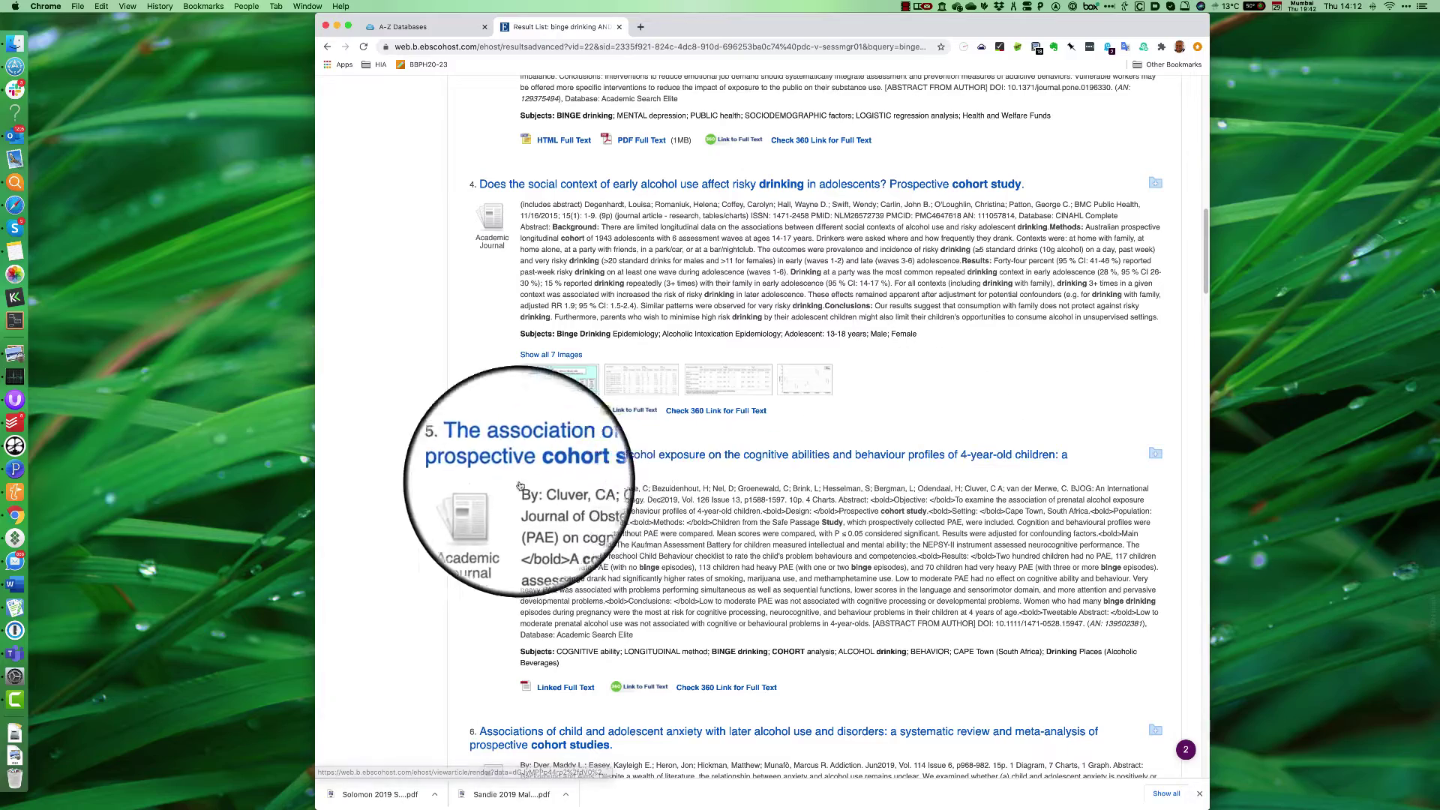
{"action": "scroll", "coordinate": [705, 495], "scroll_direction": "down", "scroll_amount": 3}
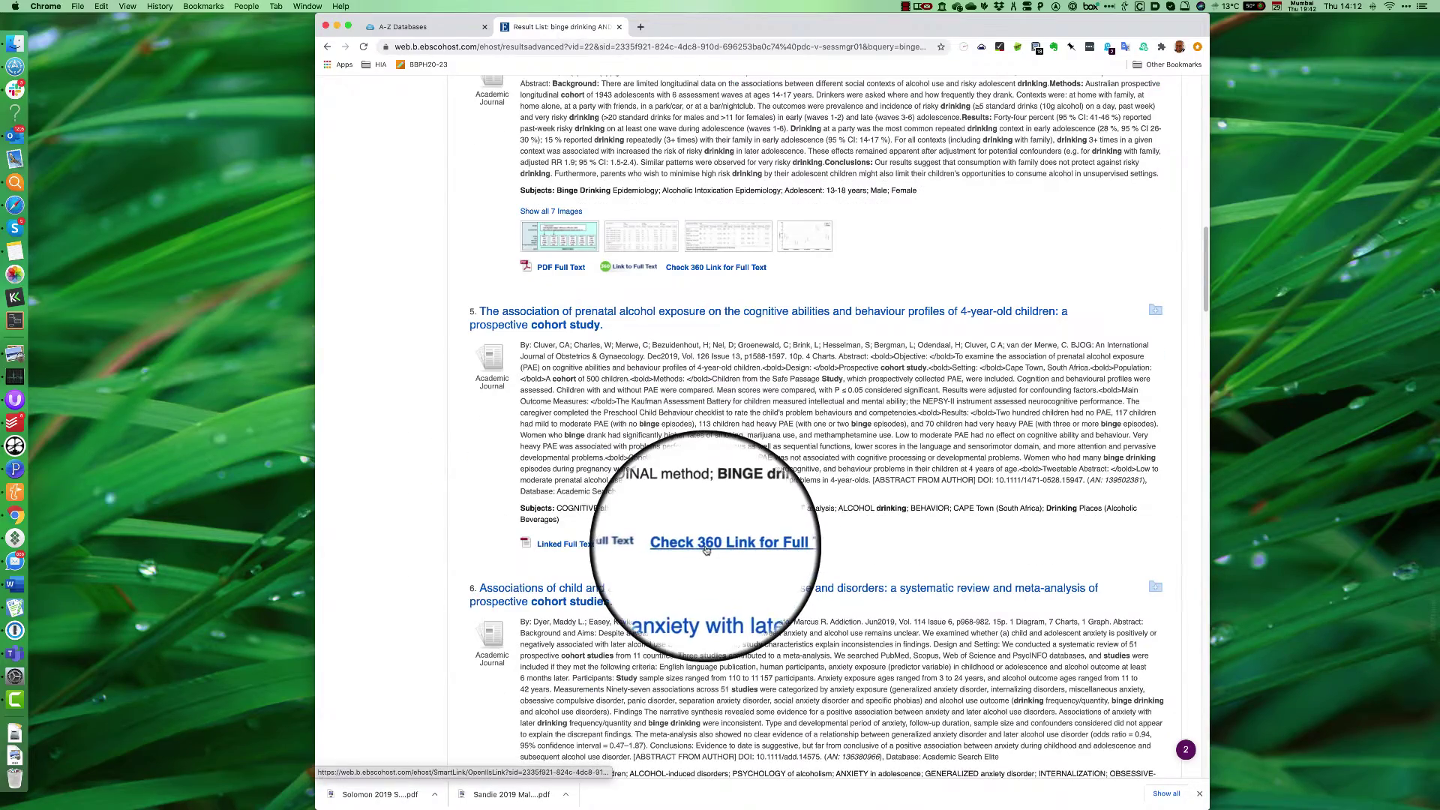
{"action": "scroll", "coordinate": [720, 592], "scroll_direction": "down", "scroll_amount": 3}
{"action": "scroll", "coordinate": [704, 547], "scroll_direction": "up", "scroll_amount": 15}
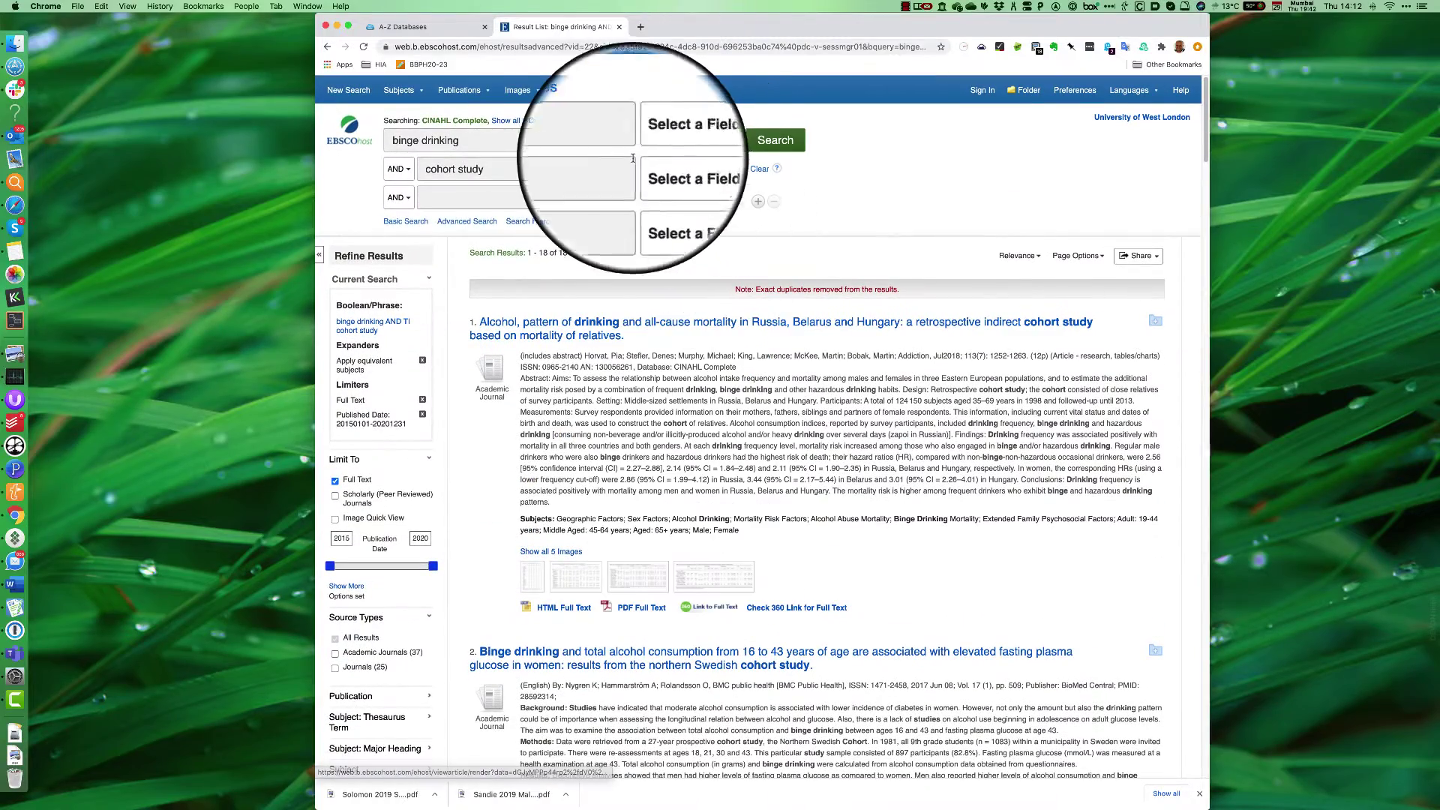
- Replace the second search term with 'cross-sectional study' and rerun the binge drinking search, getting 249 results
{"action": "left_click_drag", "start_coordinate": [517, 168], "coordinate": [409, 171]}
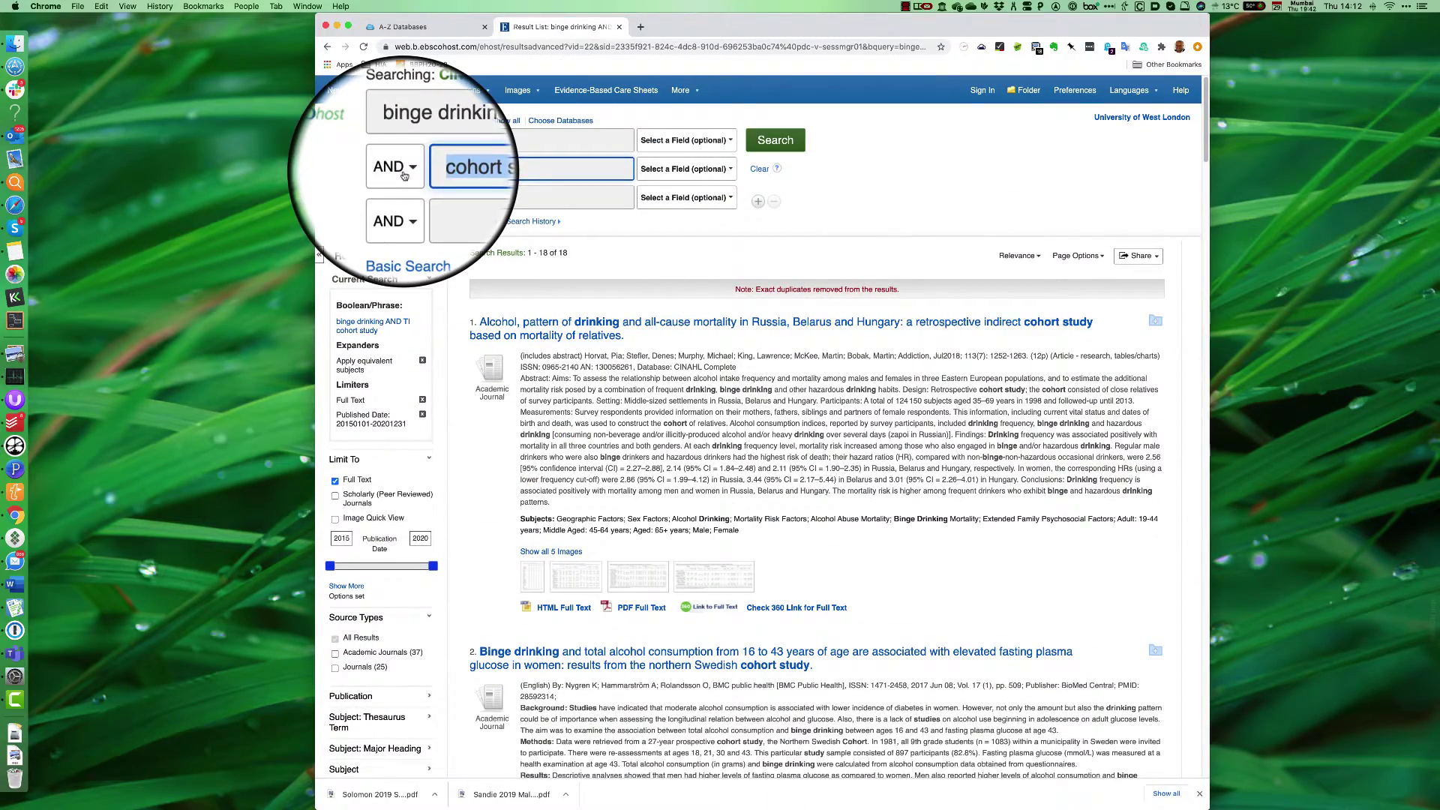
{"action": "type", "text": "cross-se"}
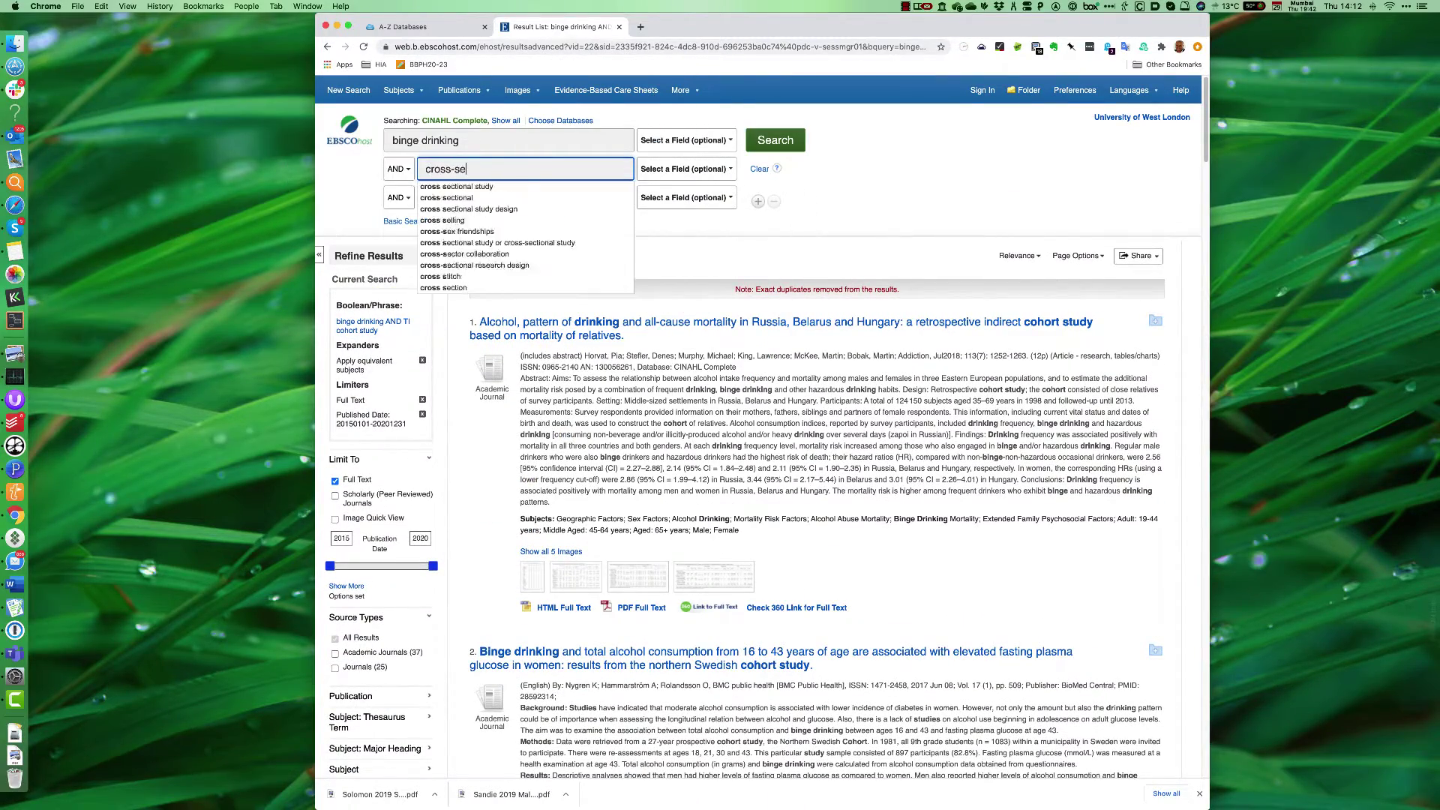
{"action": "type", "text": "ctional study"}
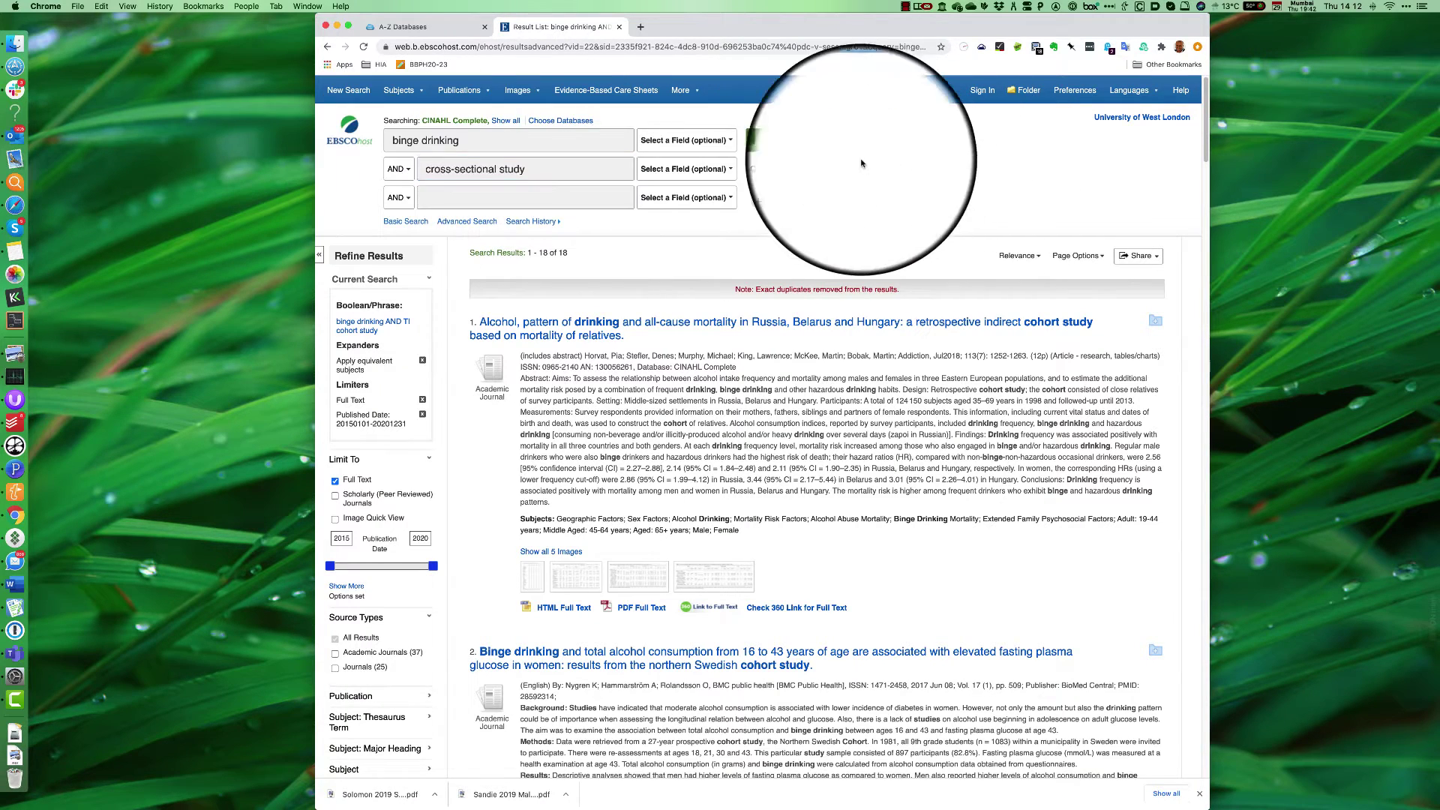
{"action": "left_click", "coordinate": [775, 140]}
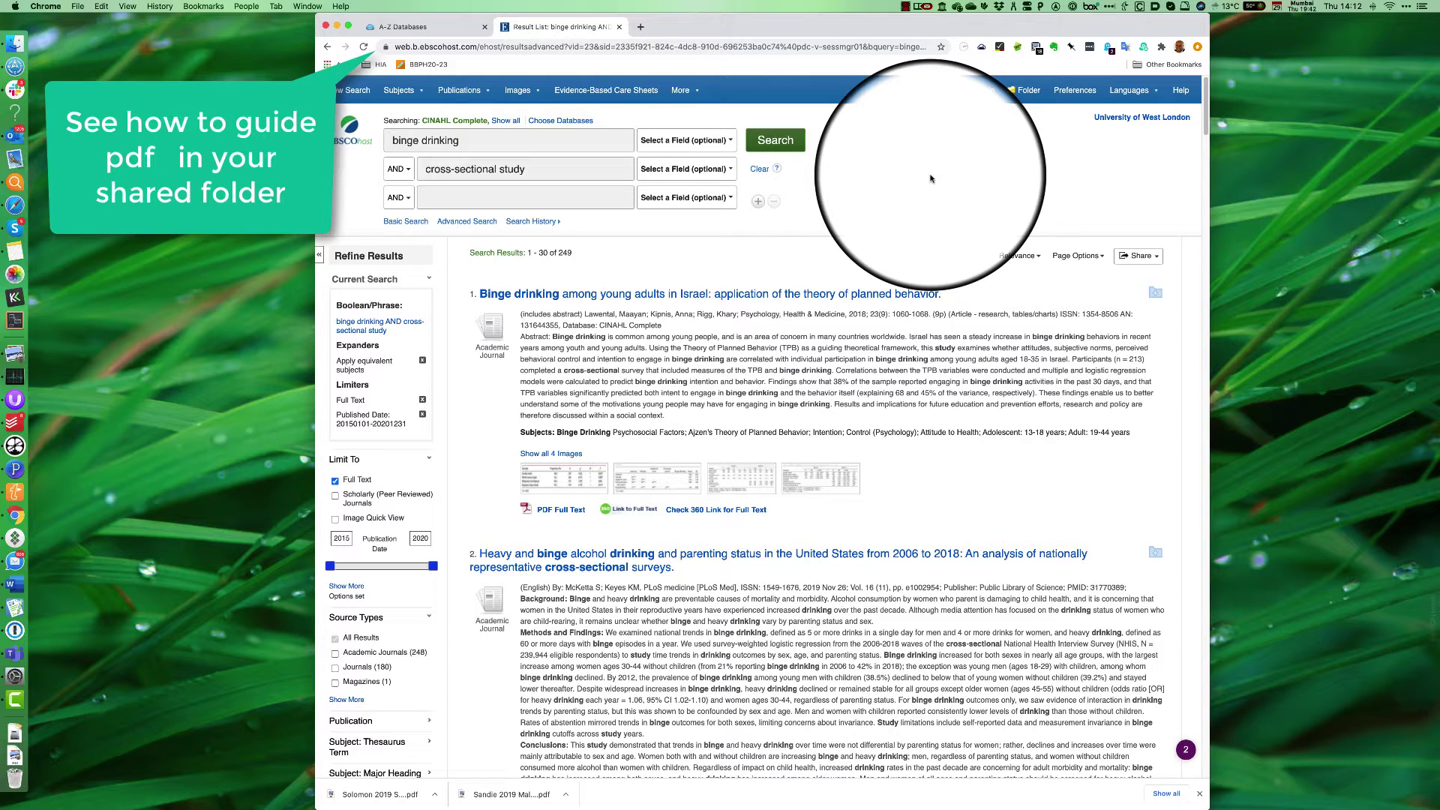
- In a new tab, Google 'student portal uwl' and sign in to the UWL student portal
{"action": "left_click", "coordinate": [637, 29]}
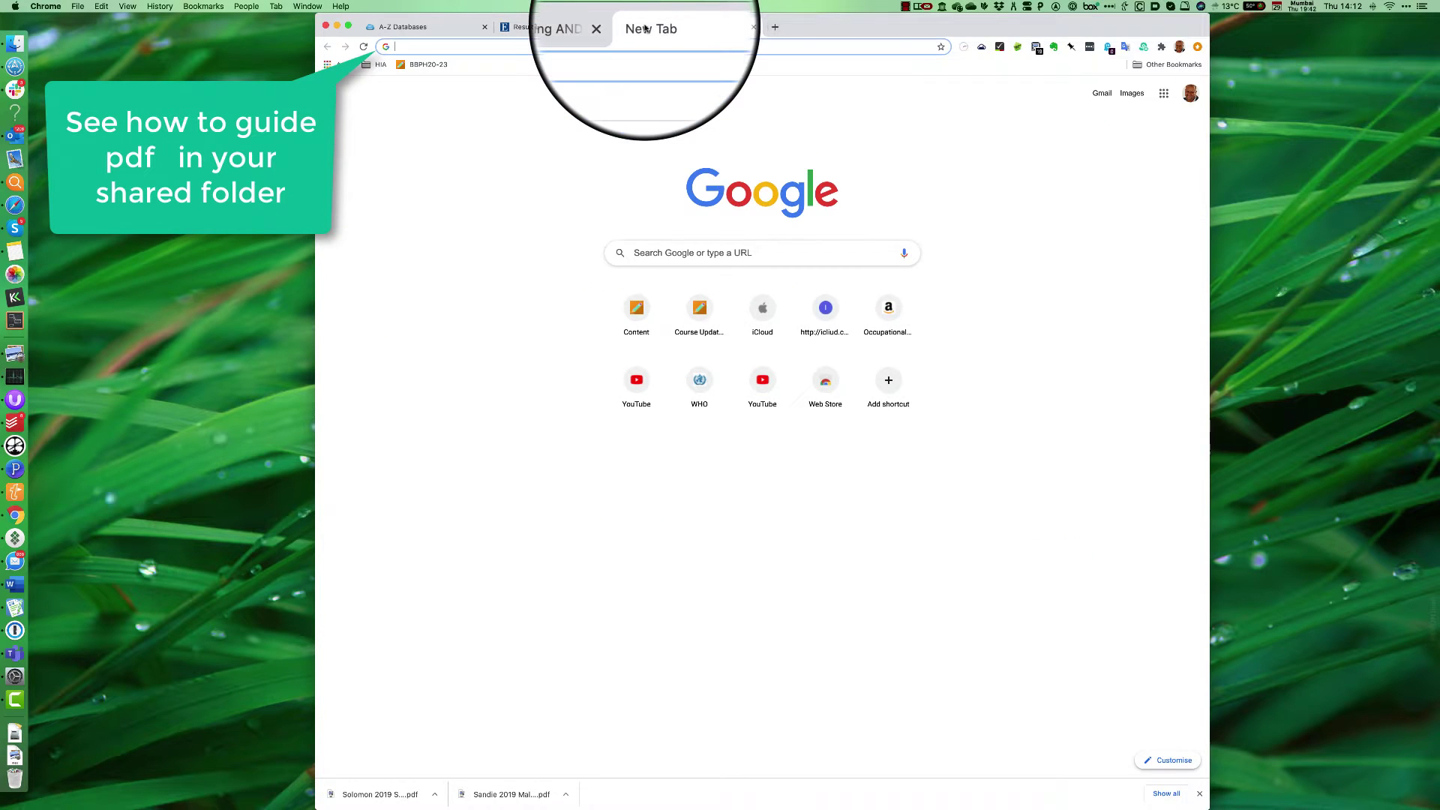
{"action": "type", "text": "student "}
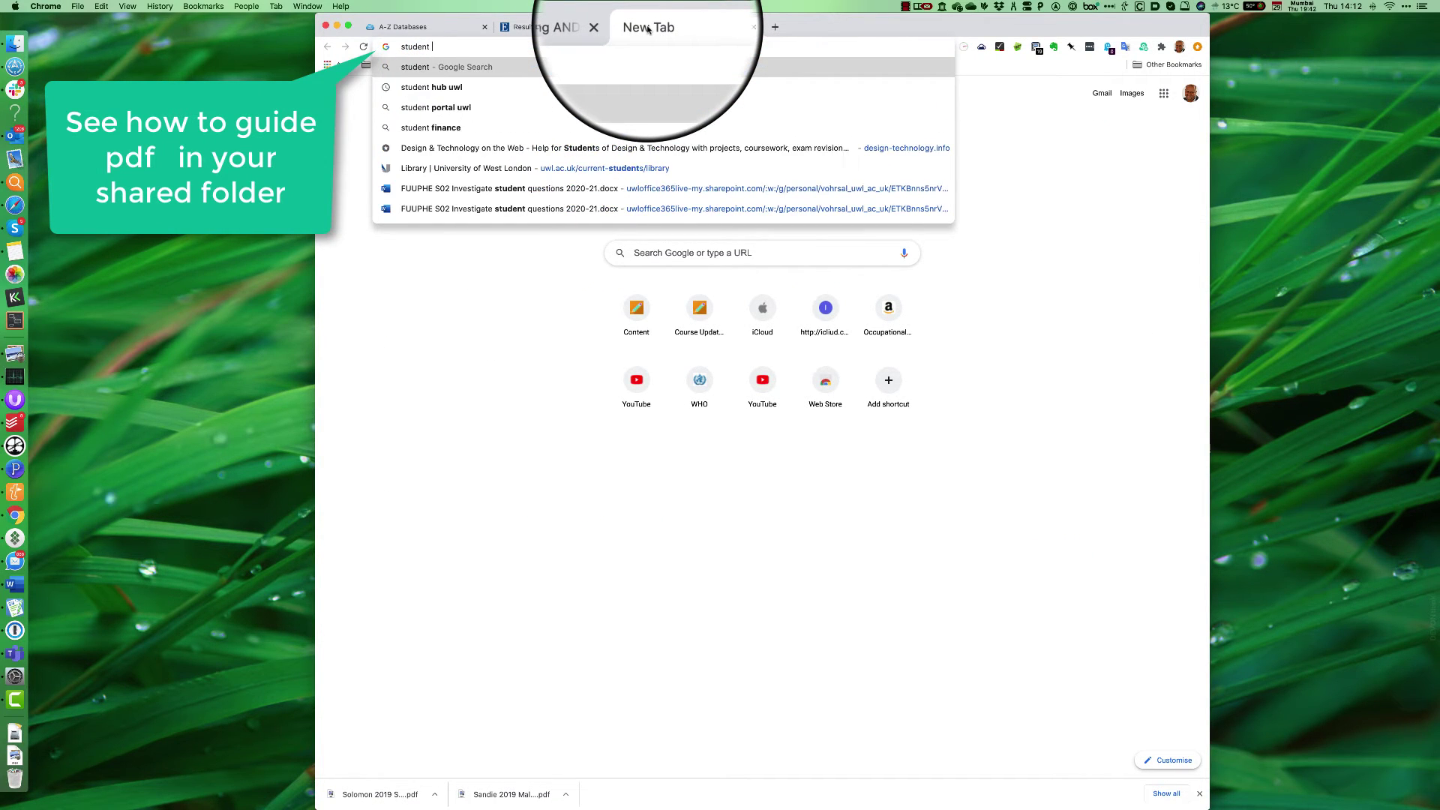
{"action": "type", "text": "portal uwl"}
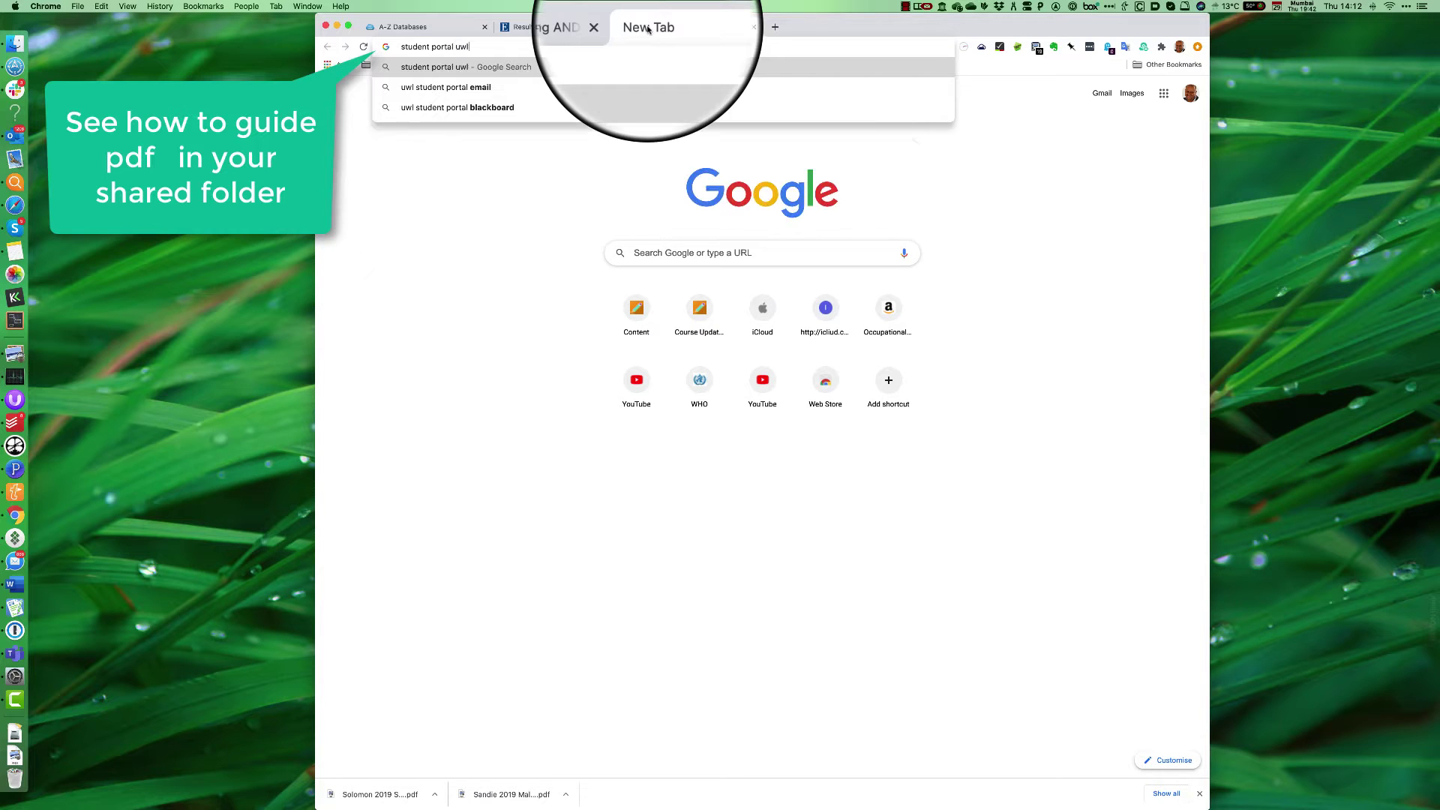
{"action": "key", "text": "Return"}
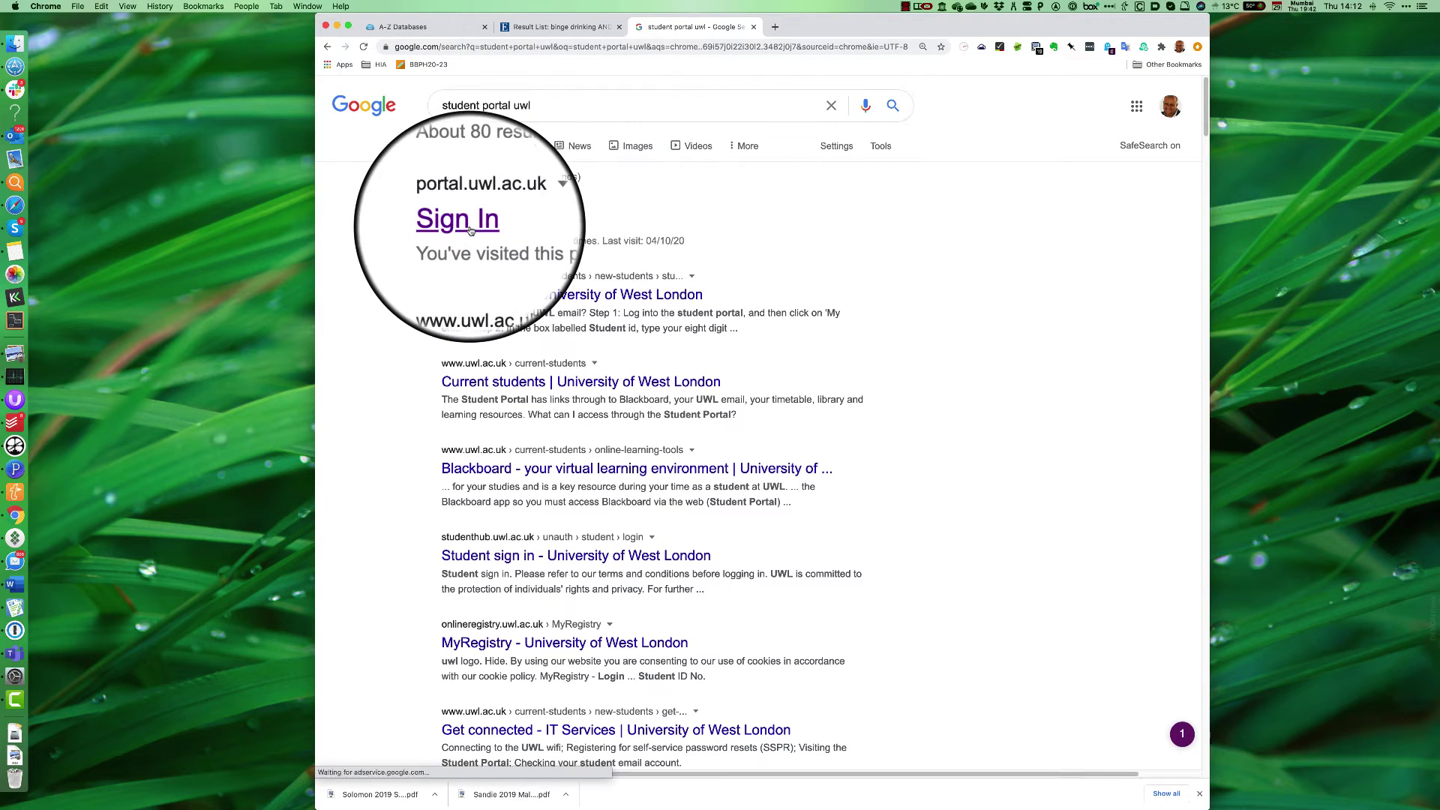
{"action": "left_click", "coordinate": [472, 229]}
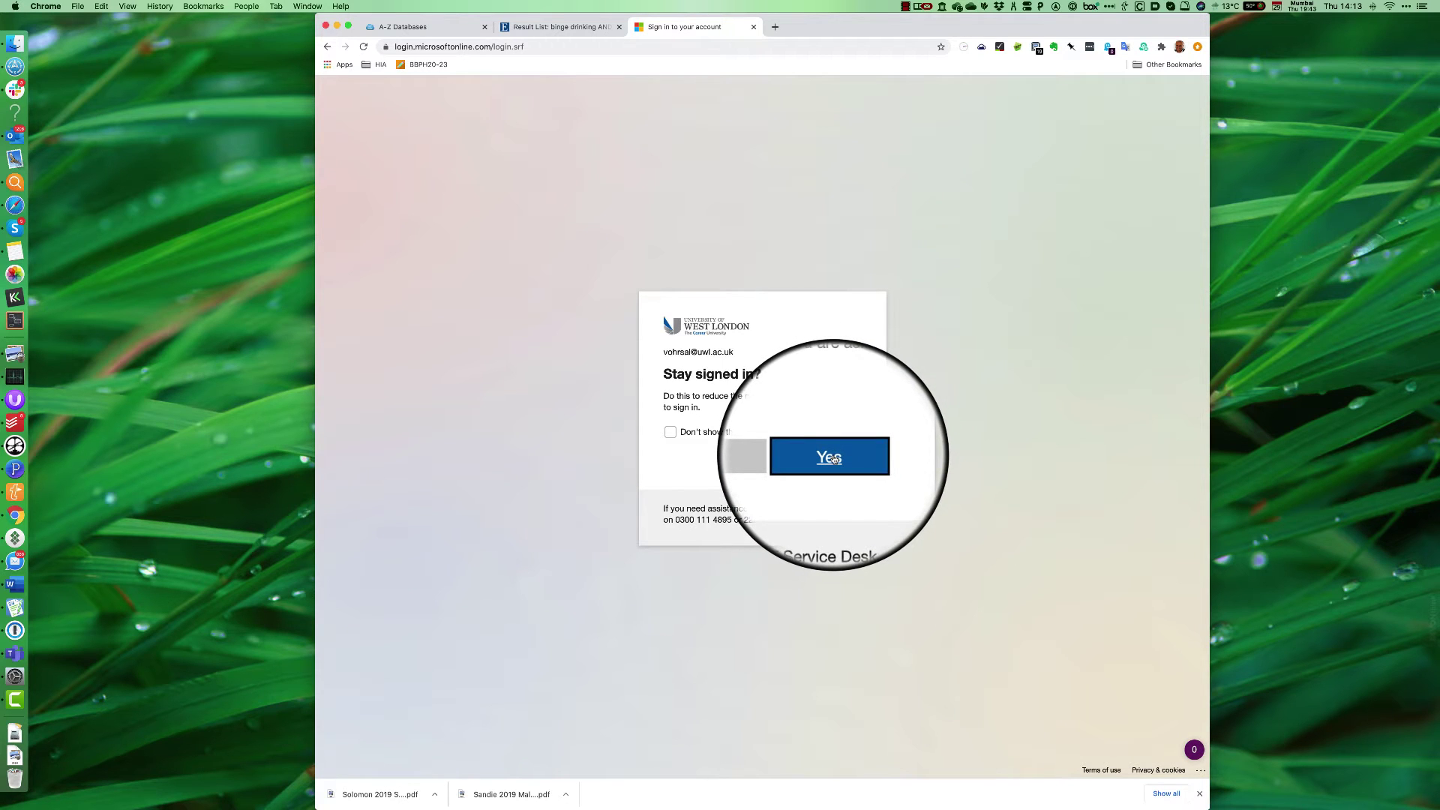
{"action": "left_click", "coordinate": [789, 459]}
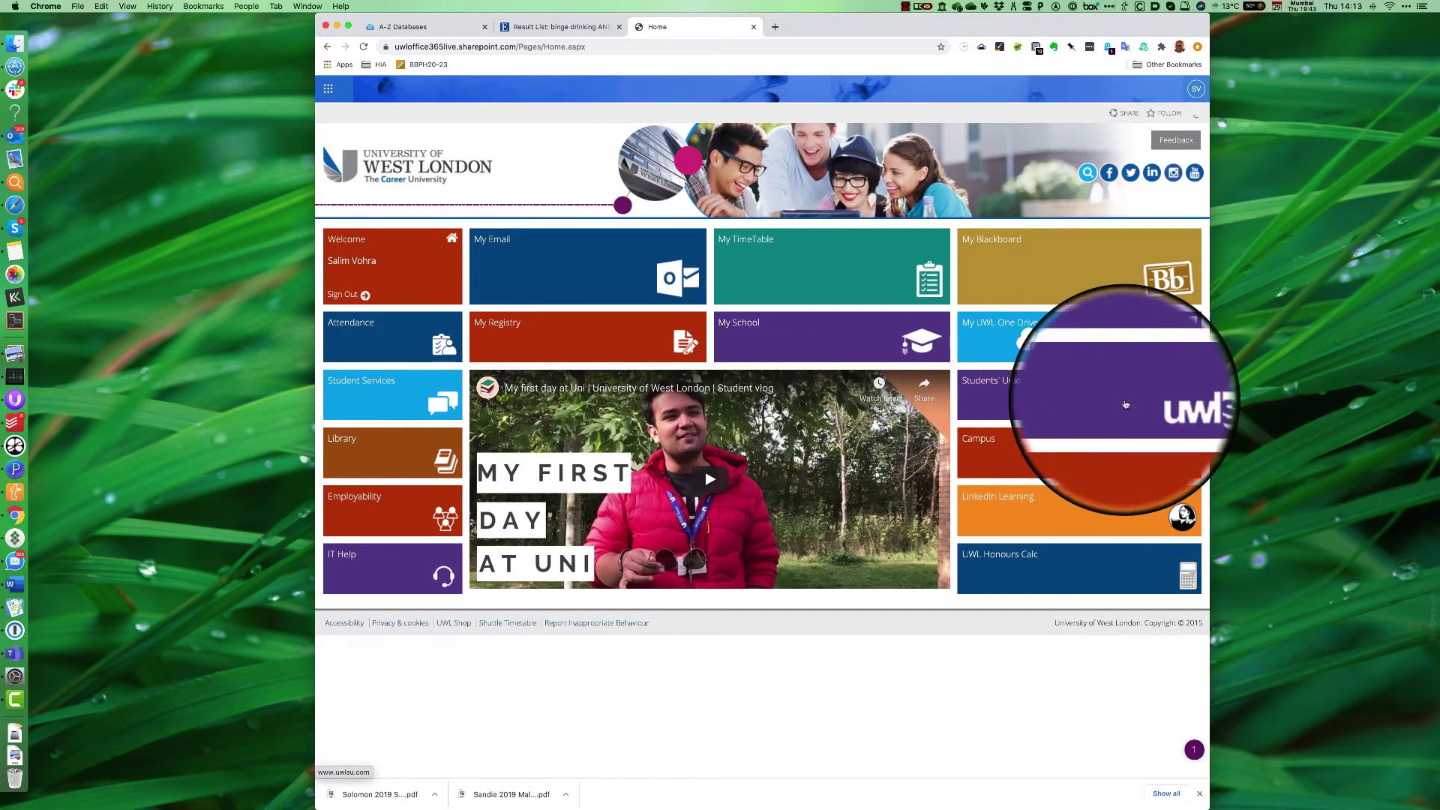
- Go to university OneDrive's shared files, open the FINAL DISSERTATION ARTICLES folder, and widen the window
{"action": "left_click", "coordinate": [1016, 341]}
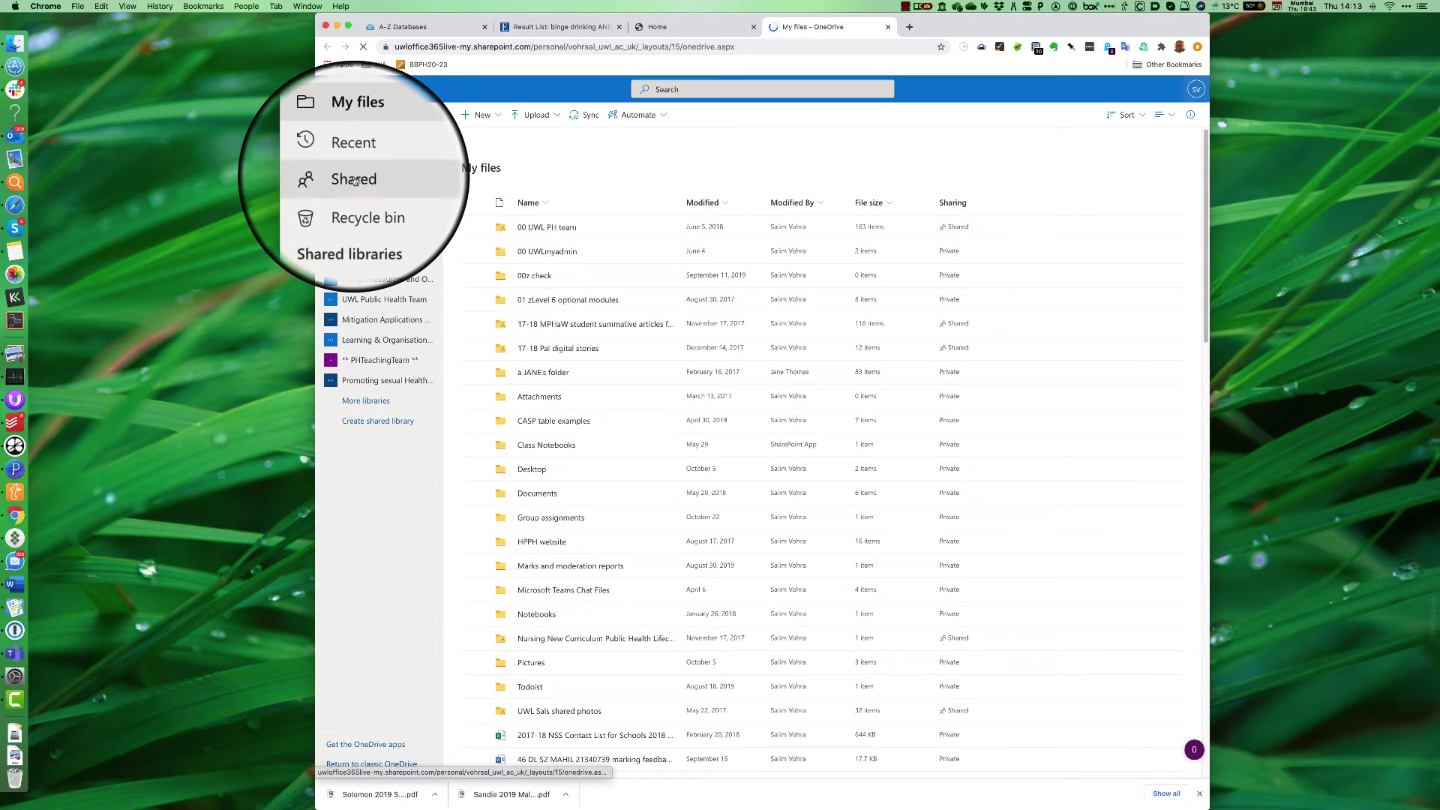
{"action": "left_click", "coordinate": [355, 181]}
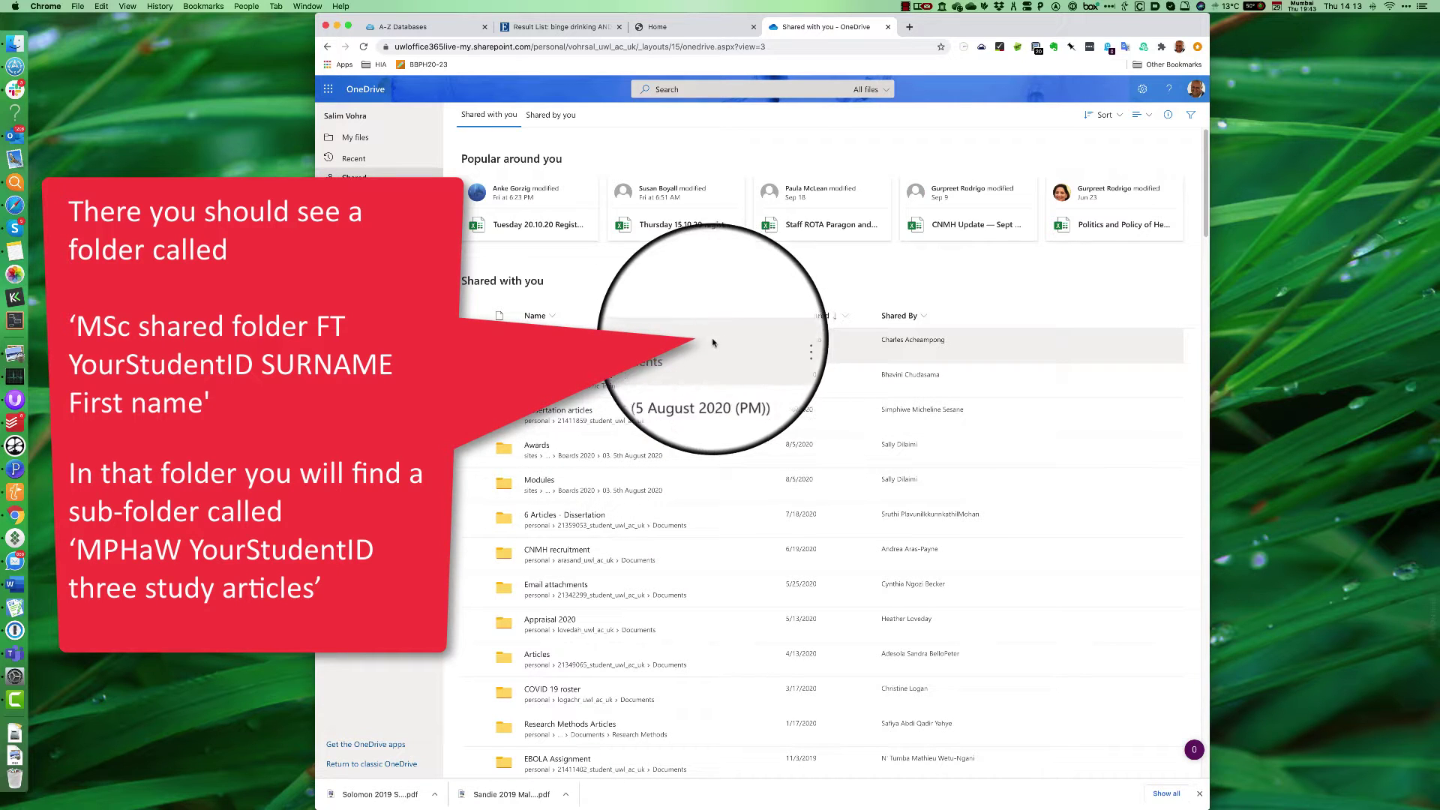
{"action": "left_click", "coordinate": [600, 341]}
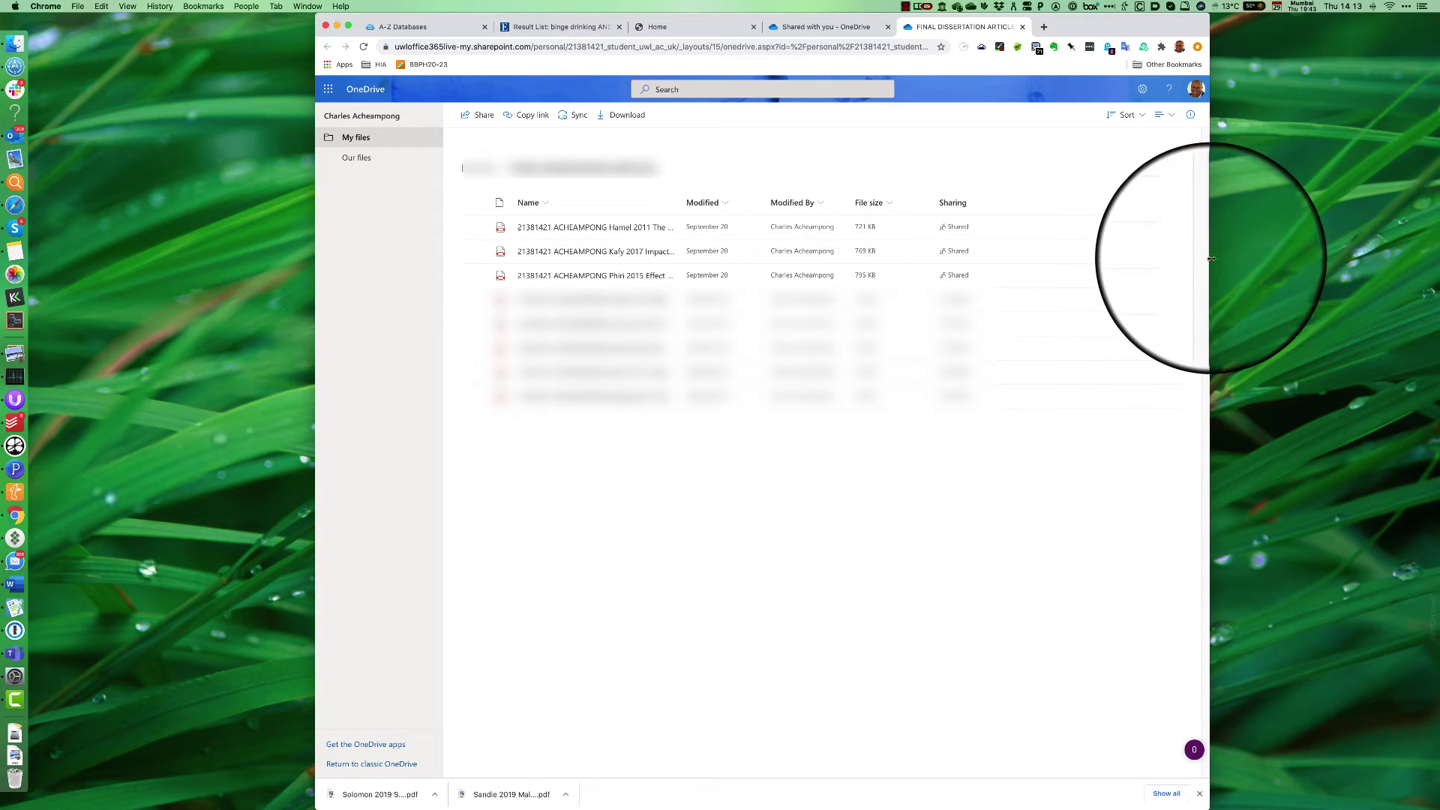
{"action": "left_click_drag", "start_coordinate": [1208, 255], "coordinate": [1348, 228]}
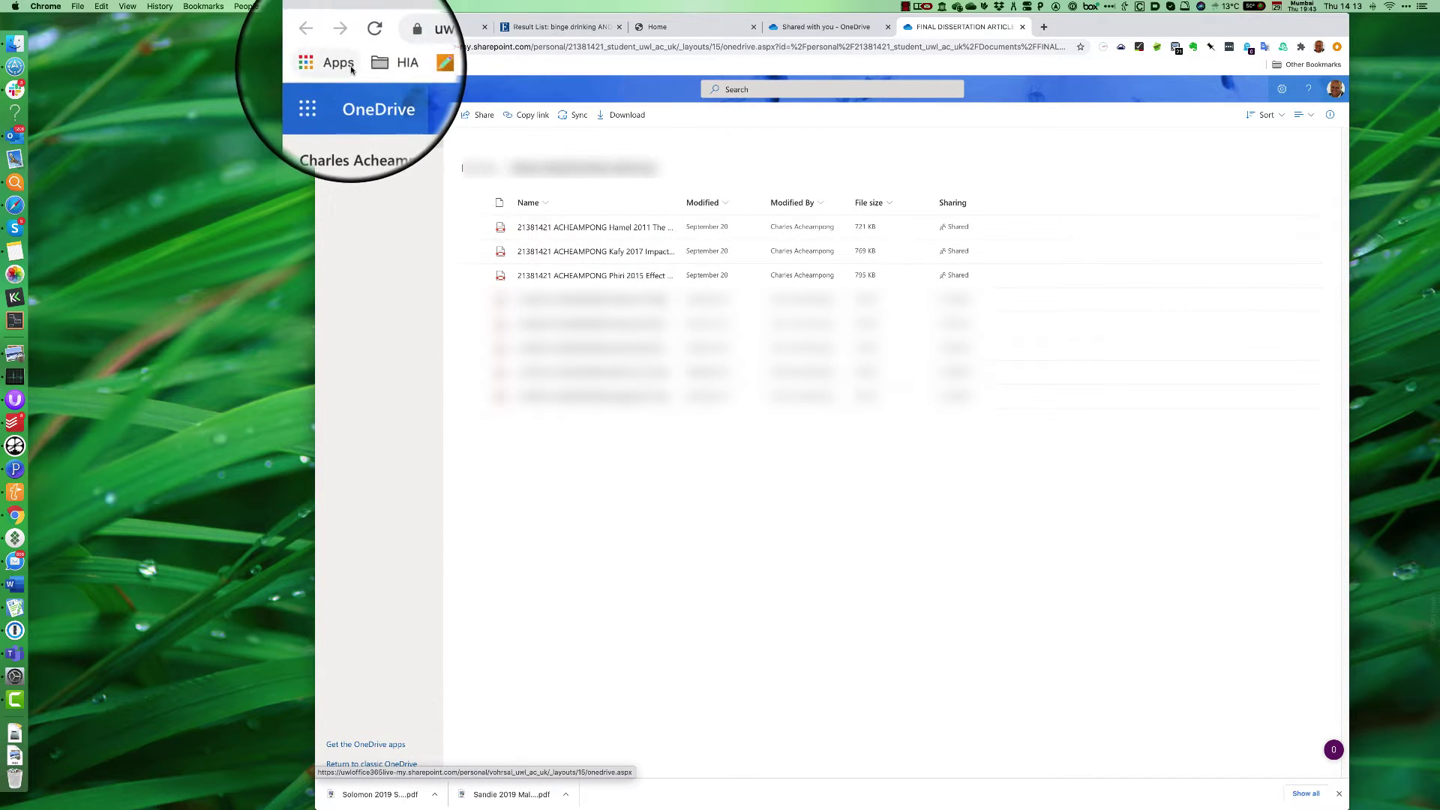
- View the list of files shared with you in OneDrive
{"action": "left_click", "coordinate": [848, 25]}
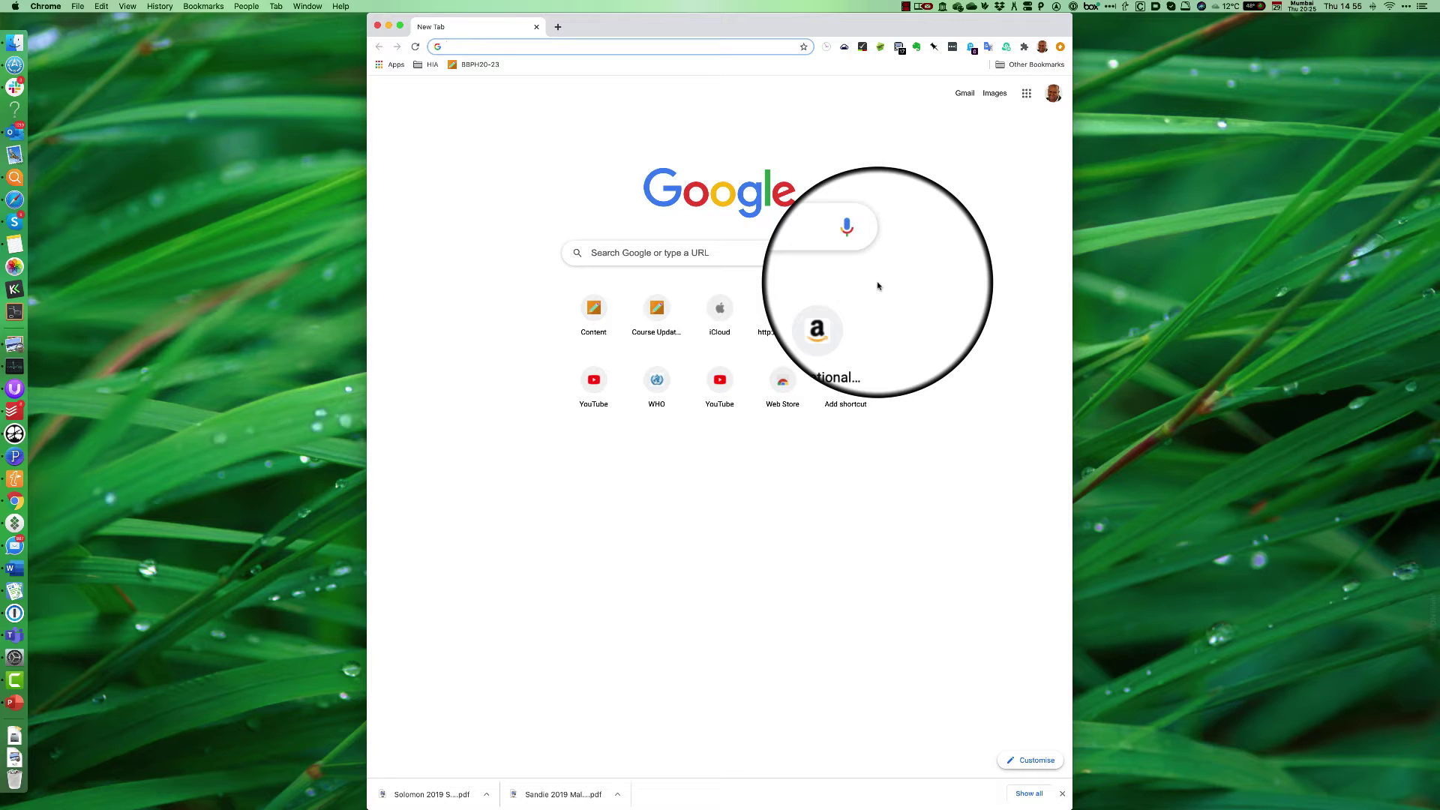
- Search Google for 'pubmed', go to the PubMed home page, and open Advanced Search
{"action": "type", "text": "pubmed"}
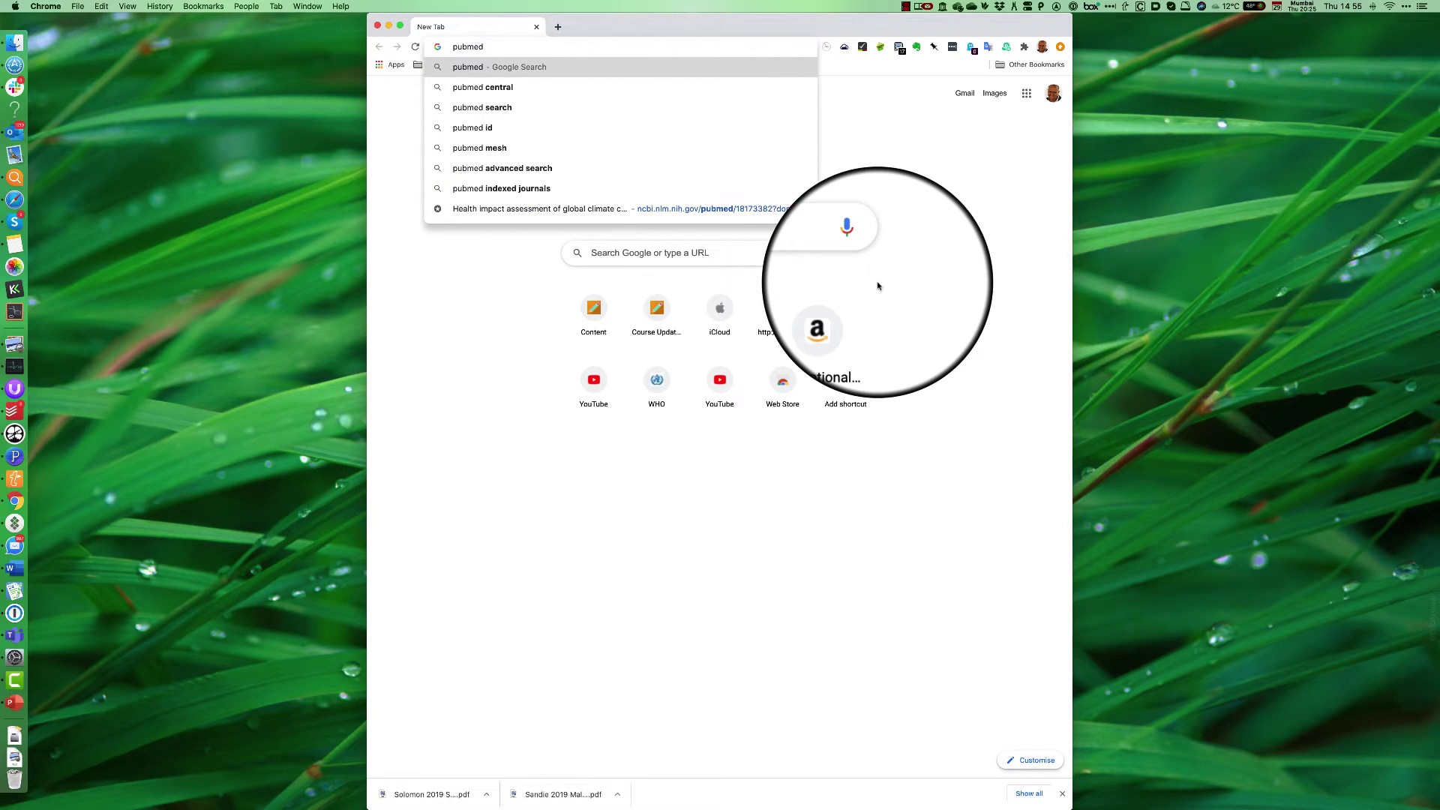
{"action": "key", "text": "Return"}
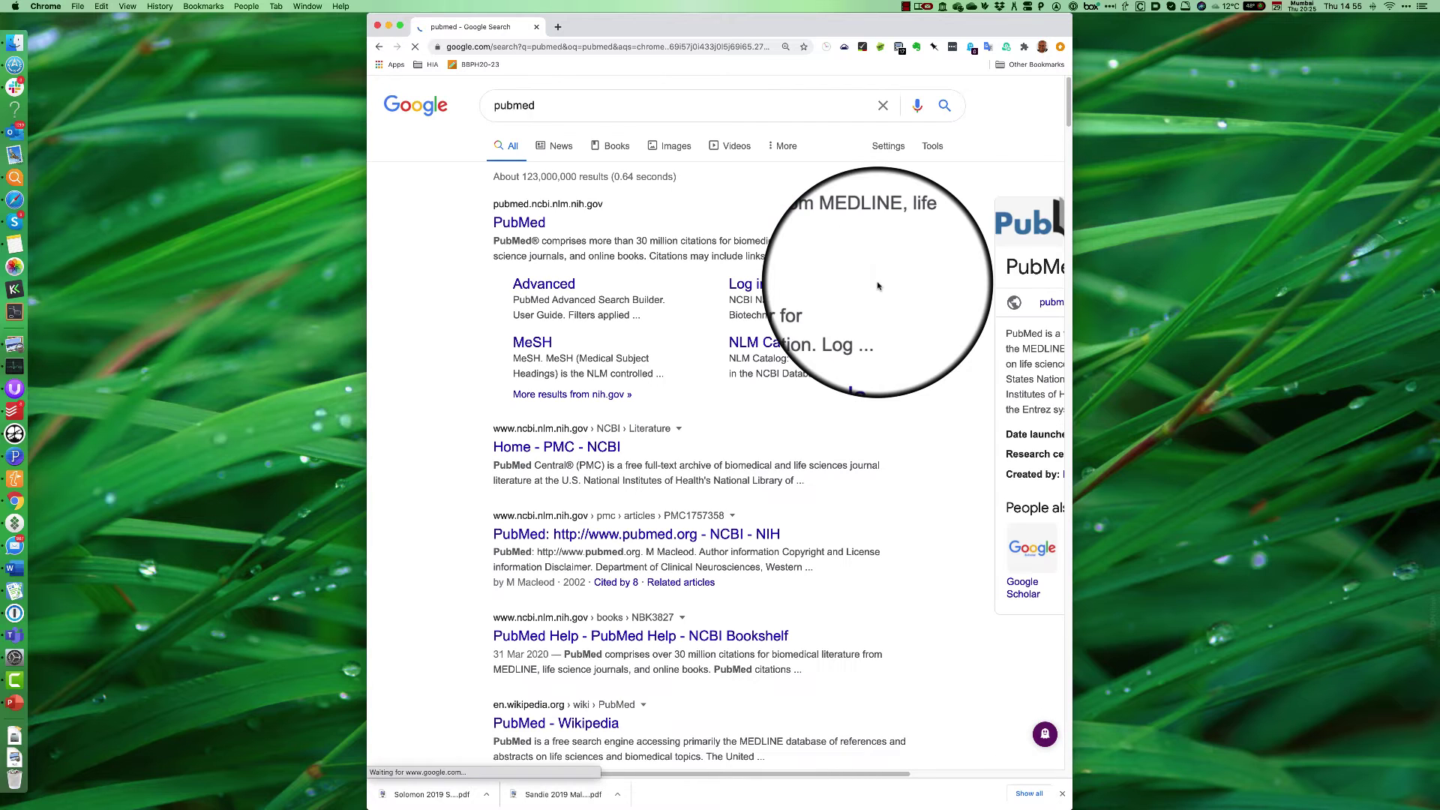
{"action": "left_click", "coordinate": [537, 223]}
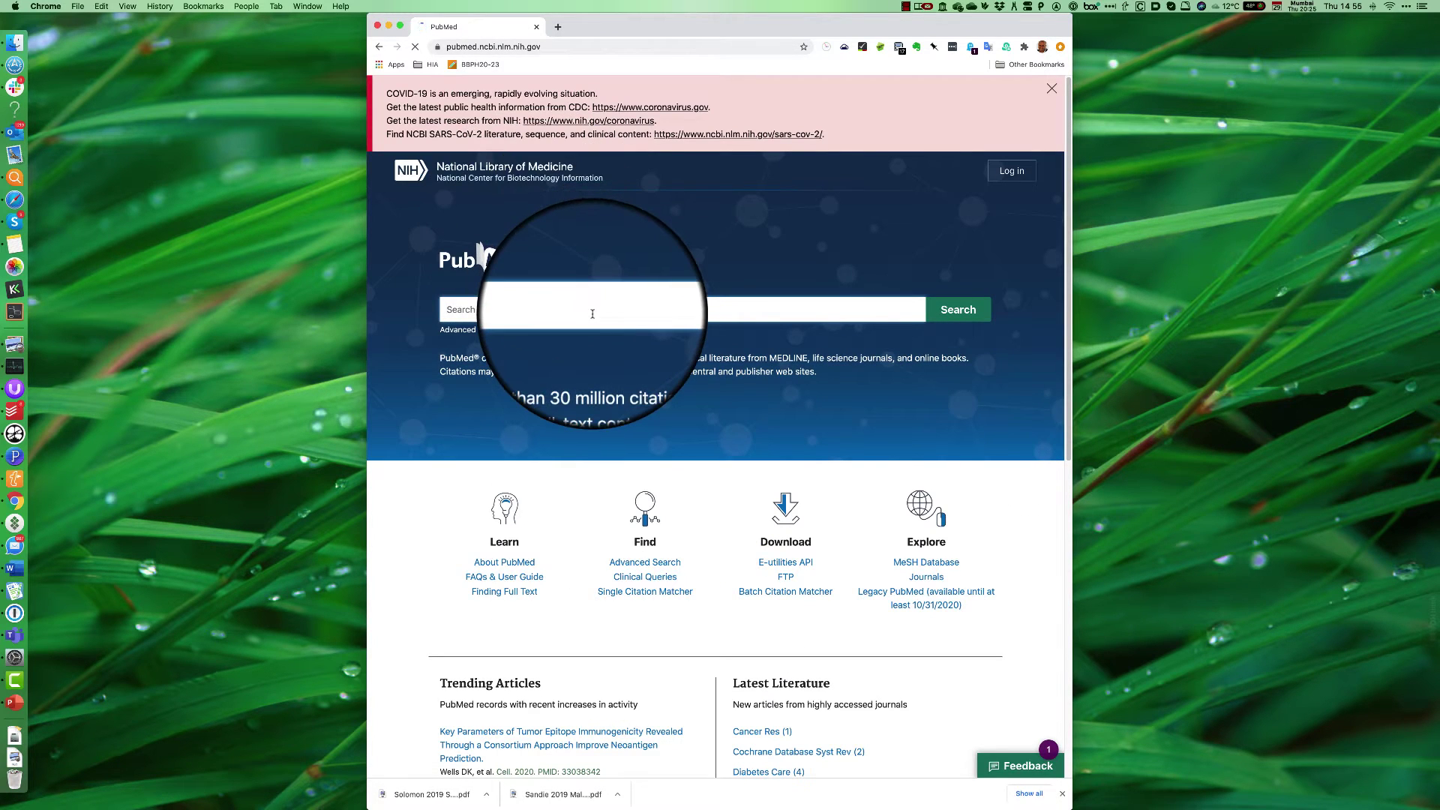
{"action": "left_click", "coordinate": [457, 330]}
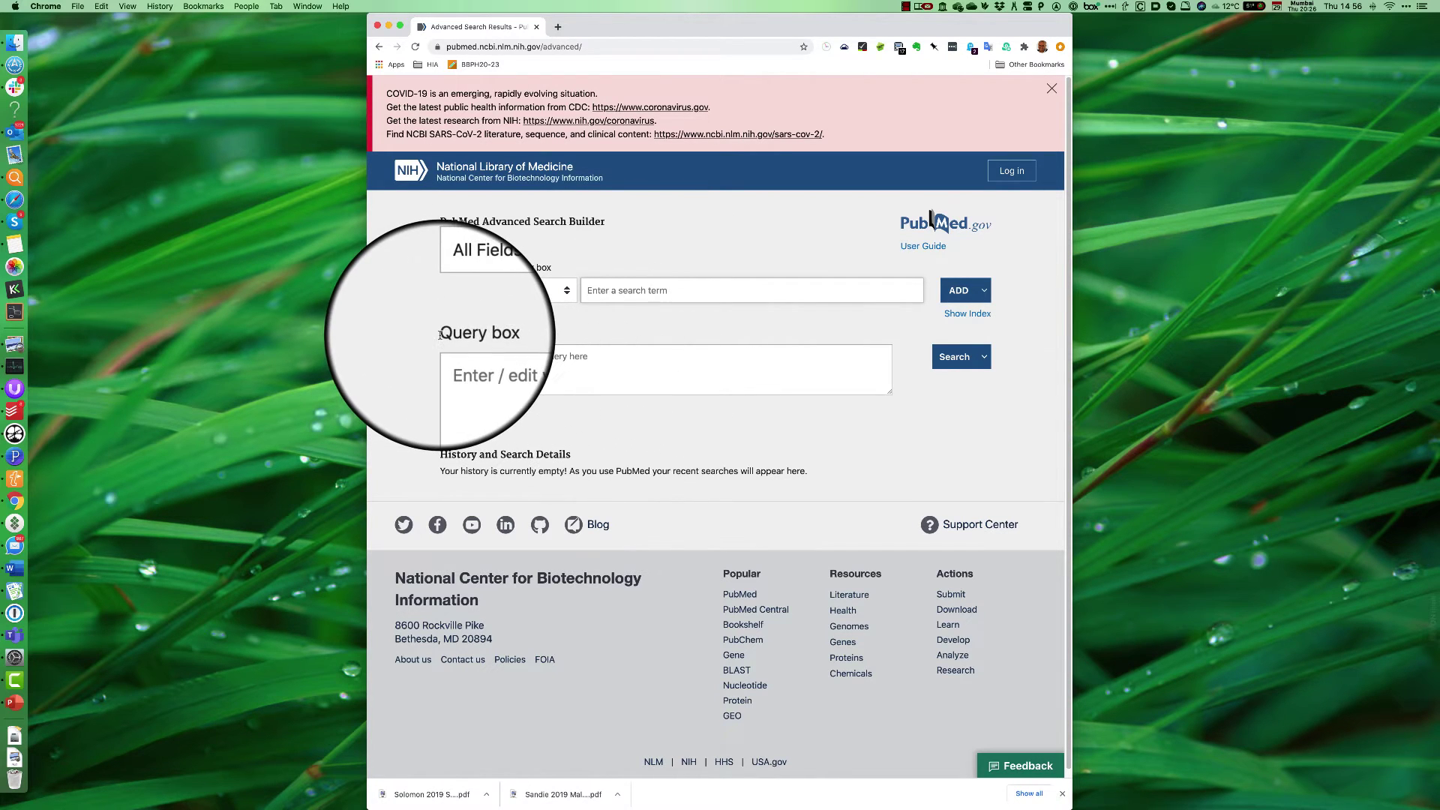
- Add 'malaria' as the first term in the PubMed query builder
{"action": "left_click_drag", "start_coordinate": [438, 334], "coordinate": [470, 335]}
{"action": "left_click", "coordinate": [667, 297]}
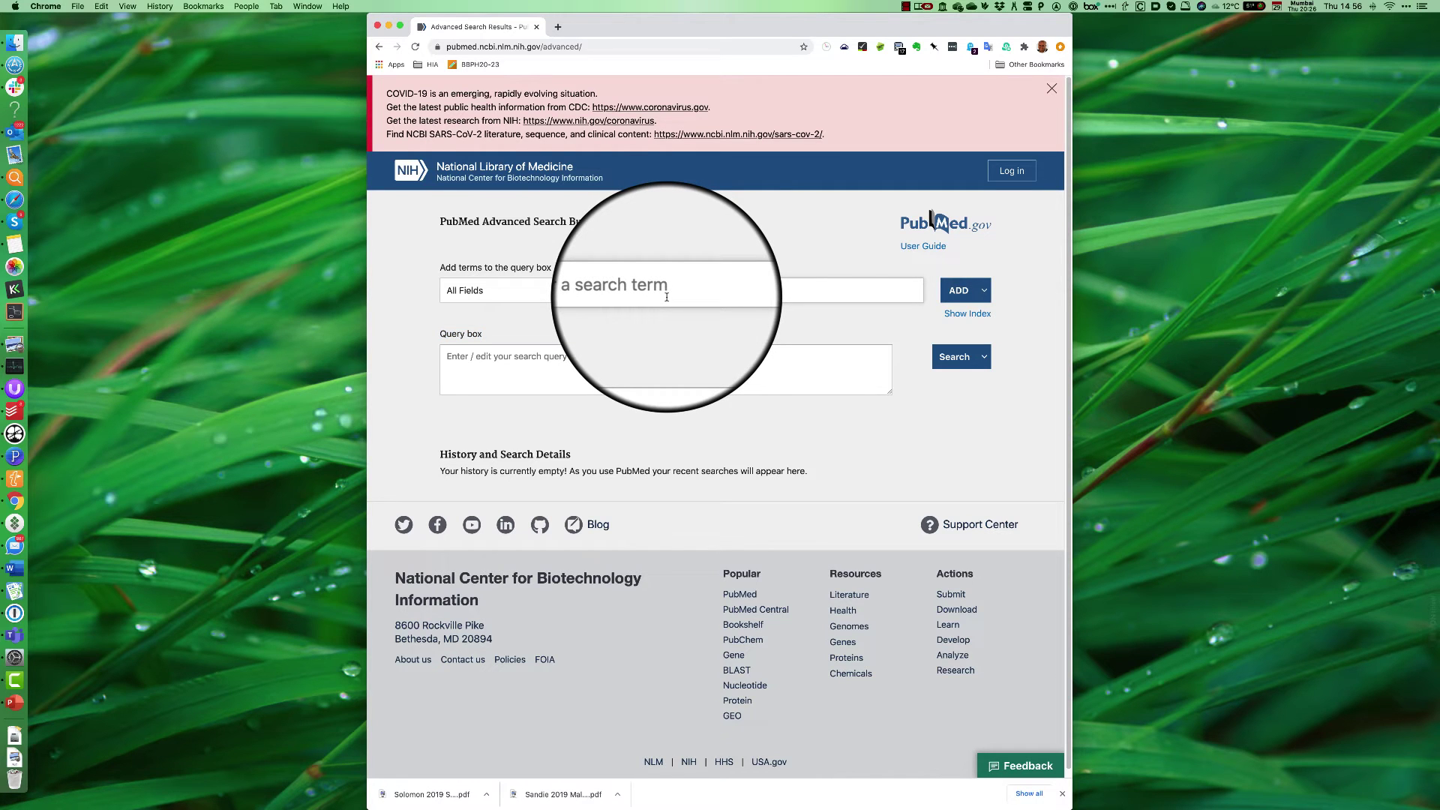
{"action": "type", "text": "malaria"}
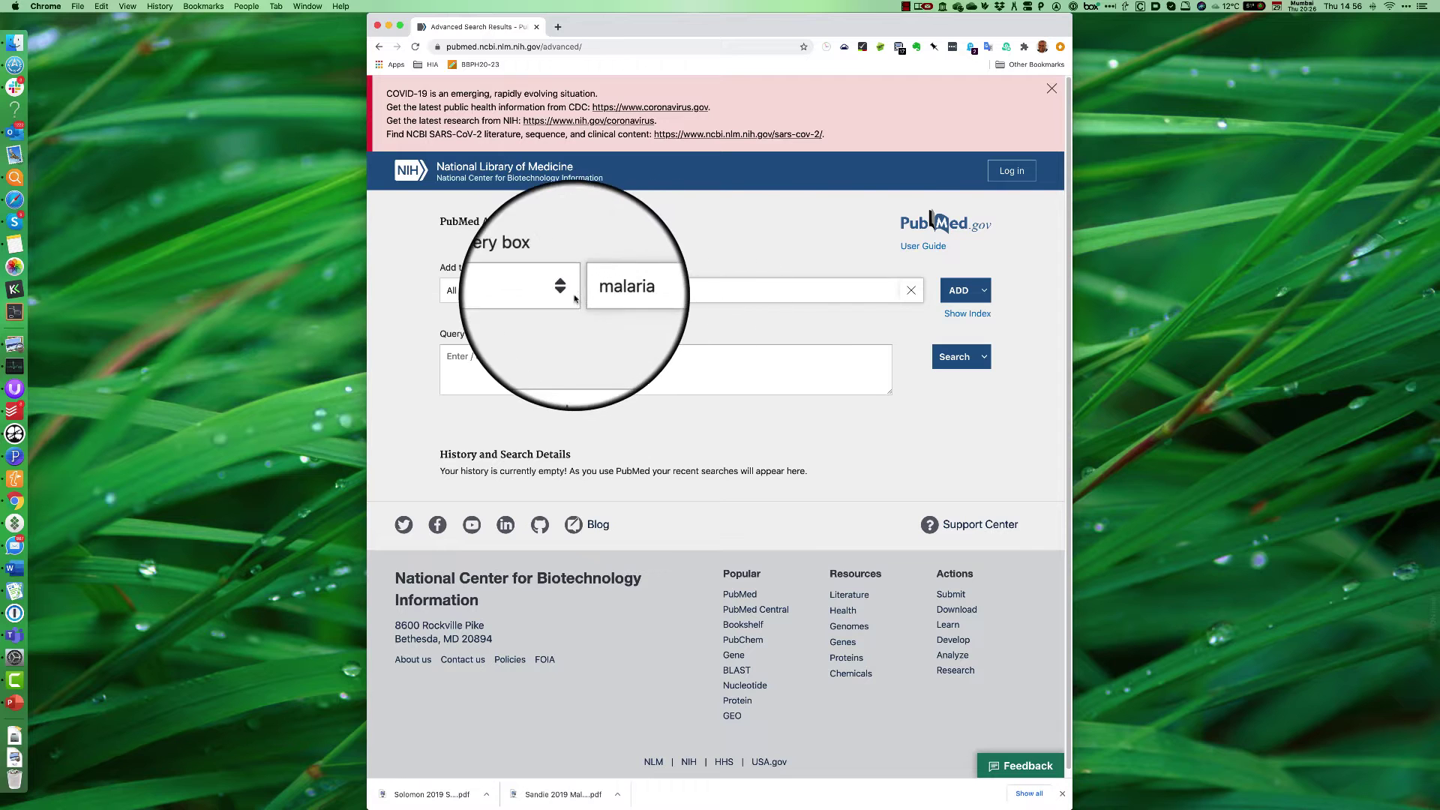
{"action": "left_click", "coordinate": [958, 290]}
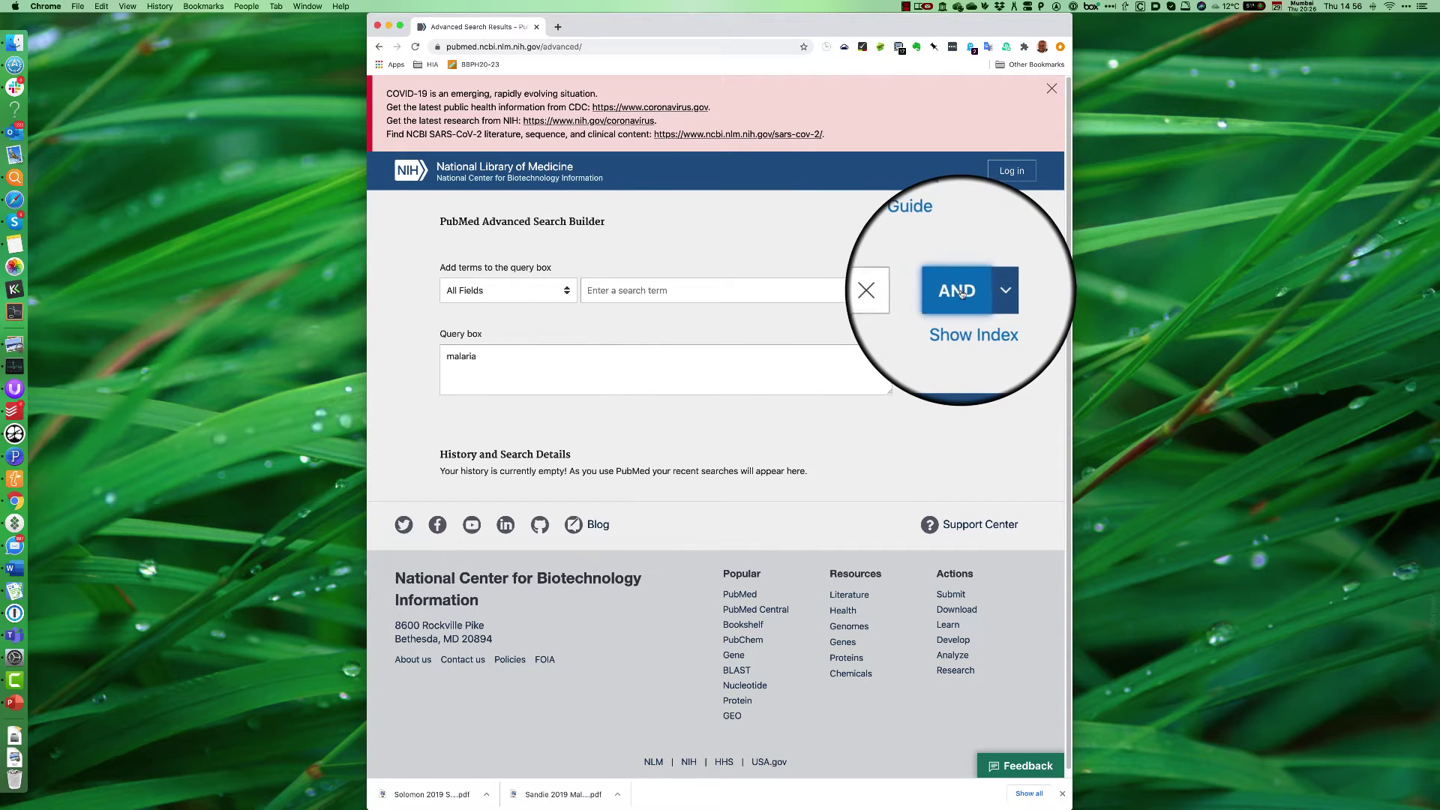
- Add 'cross-sectional study' restricted to Title, combined with AND
{"action": "left_click", "coordinate": [628, 295]}
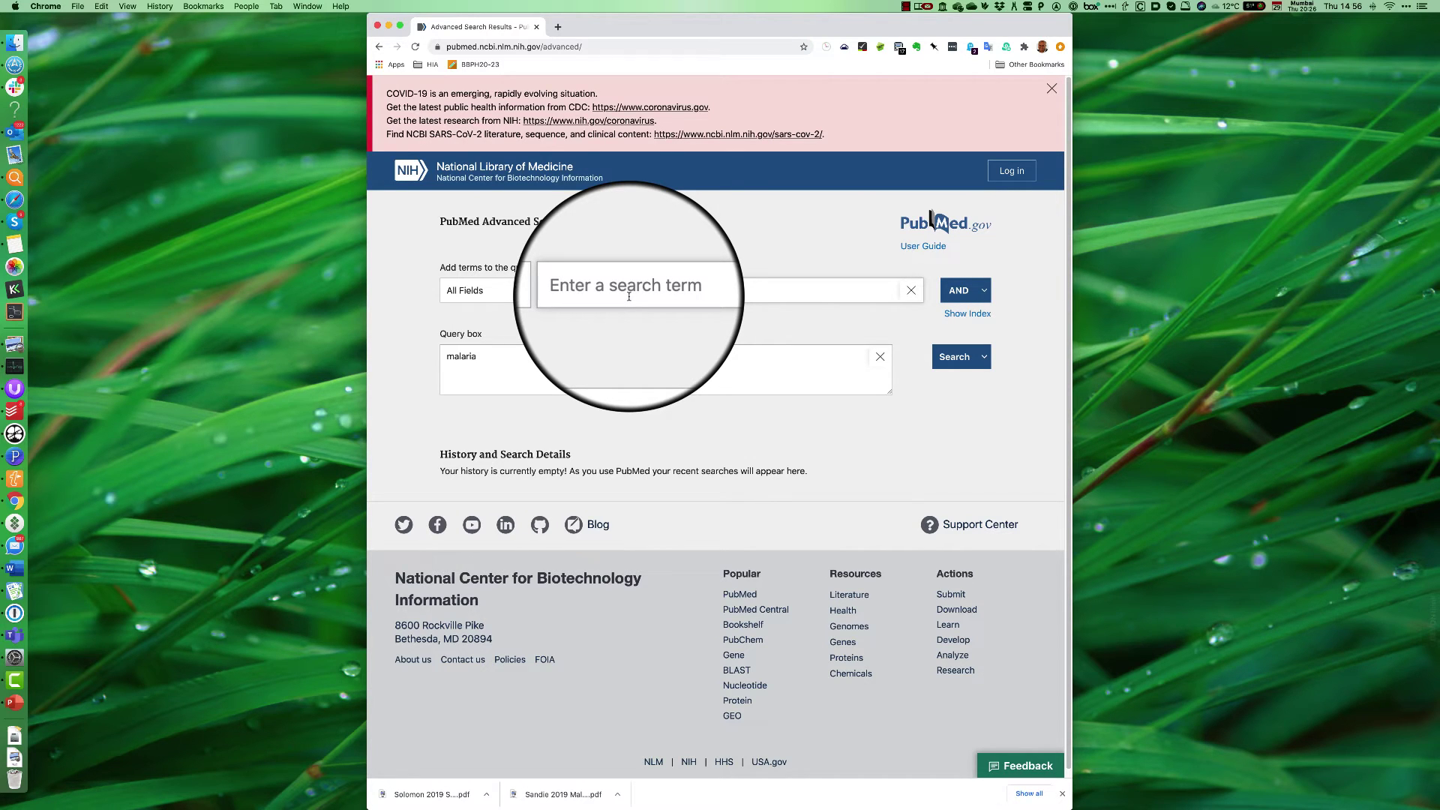
{"action": "type", "text": "cro"}
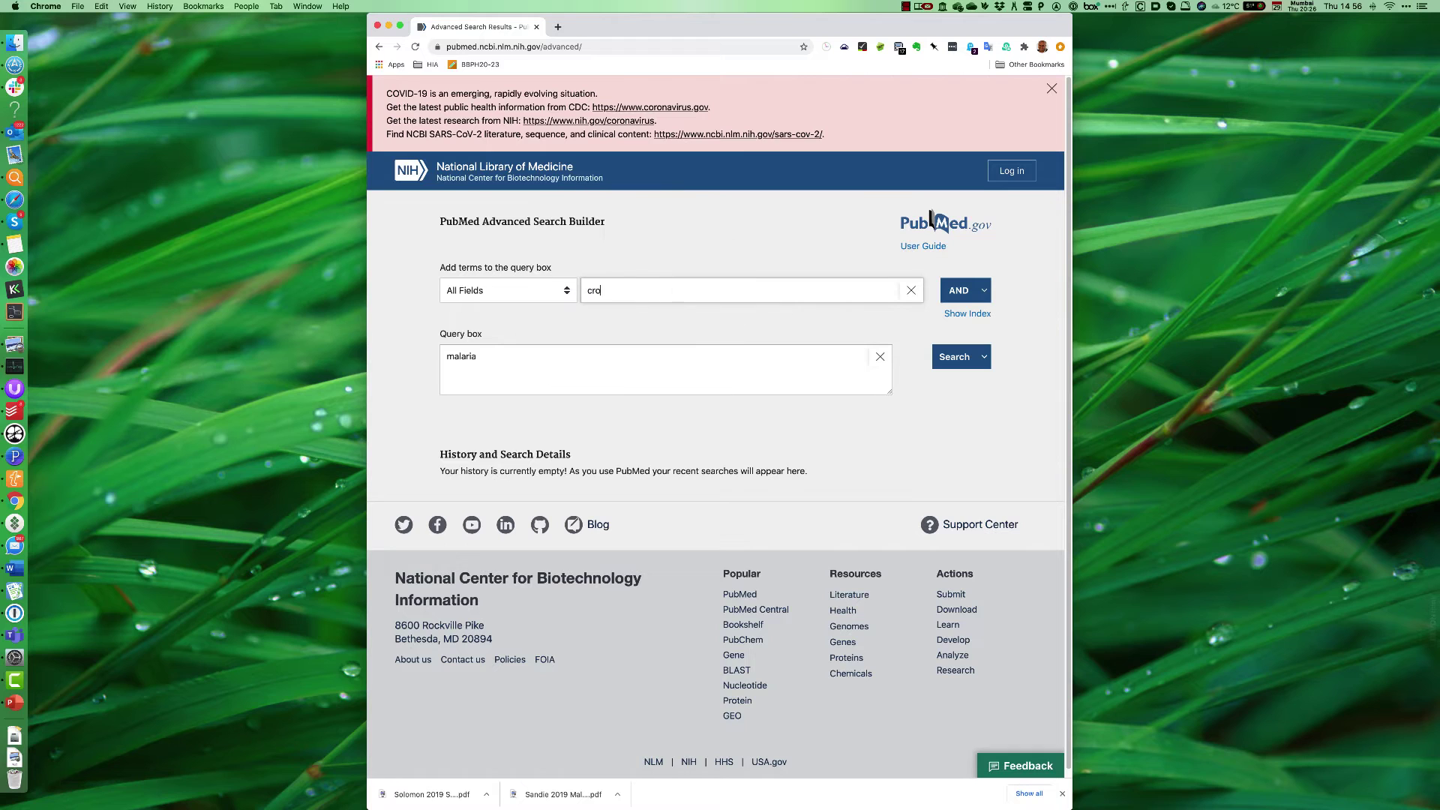
{"action": "type", "text": "ss-sectional study"}
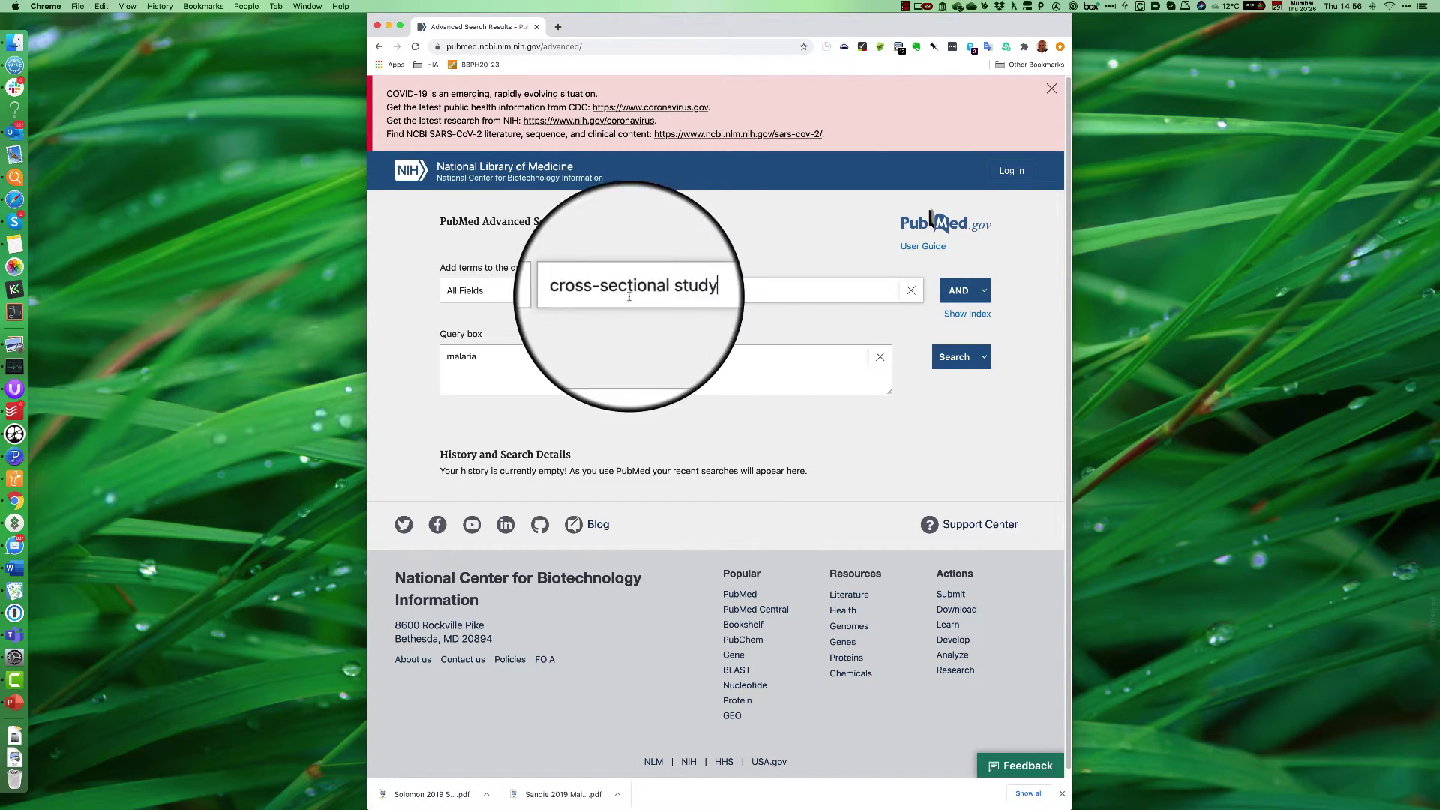
{"action": "left_click", "coordinate": [984, 290]}
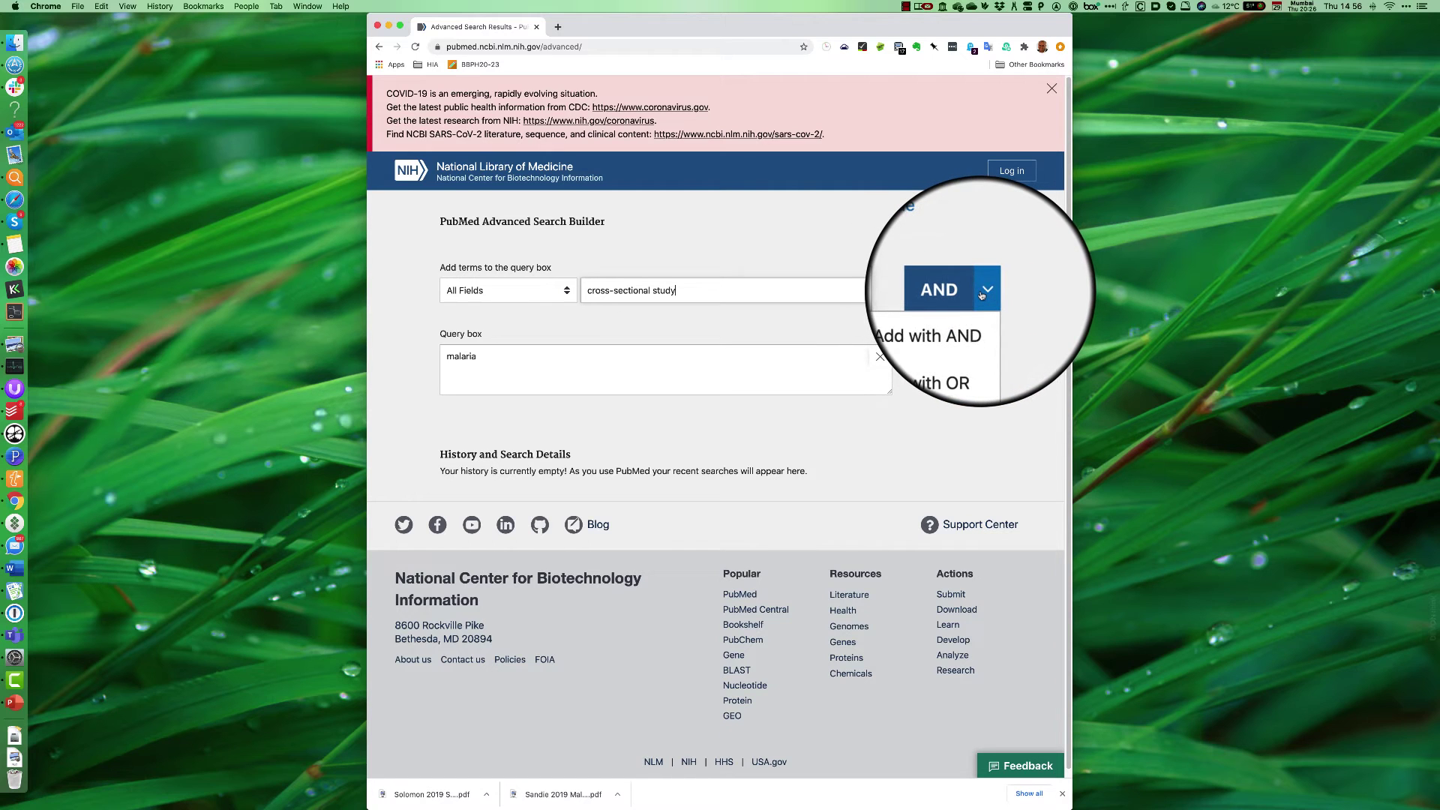
{"action": "left_click", "coordinate": [984, 292]}
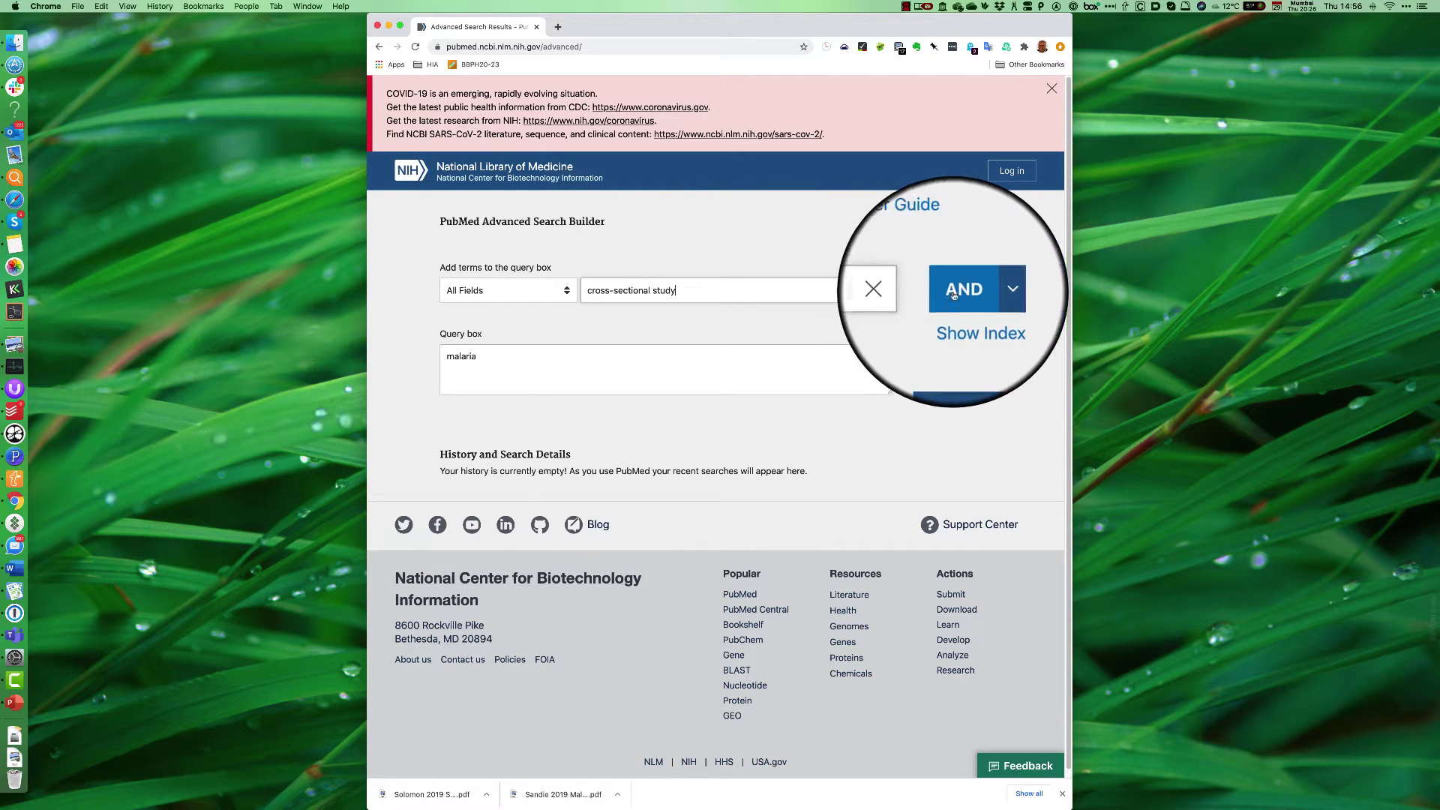
{"action": "left_click", "coordinate": [532, 293]}
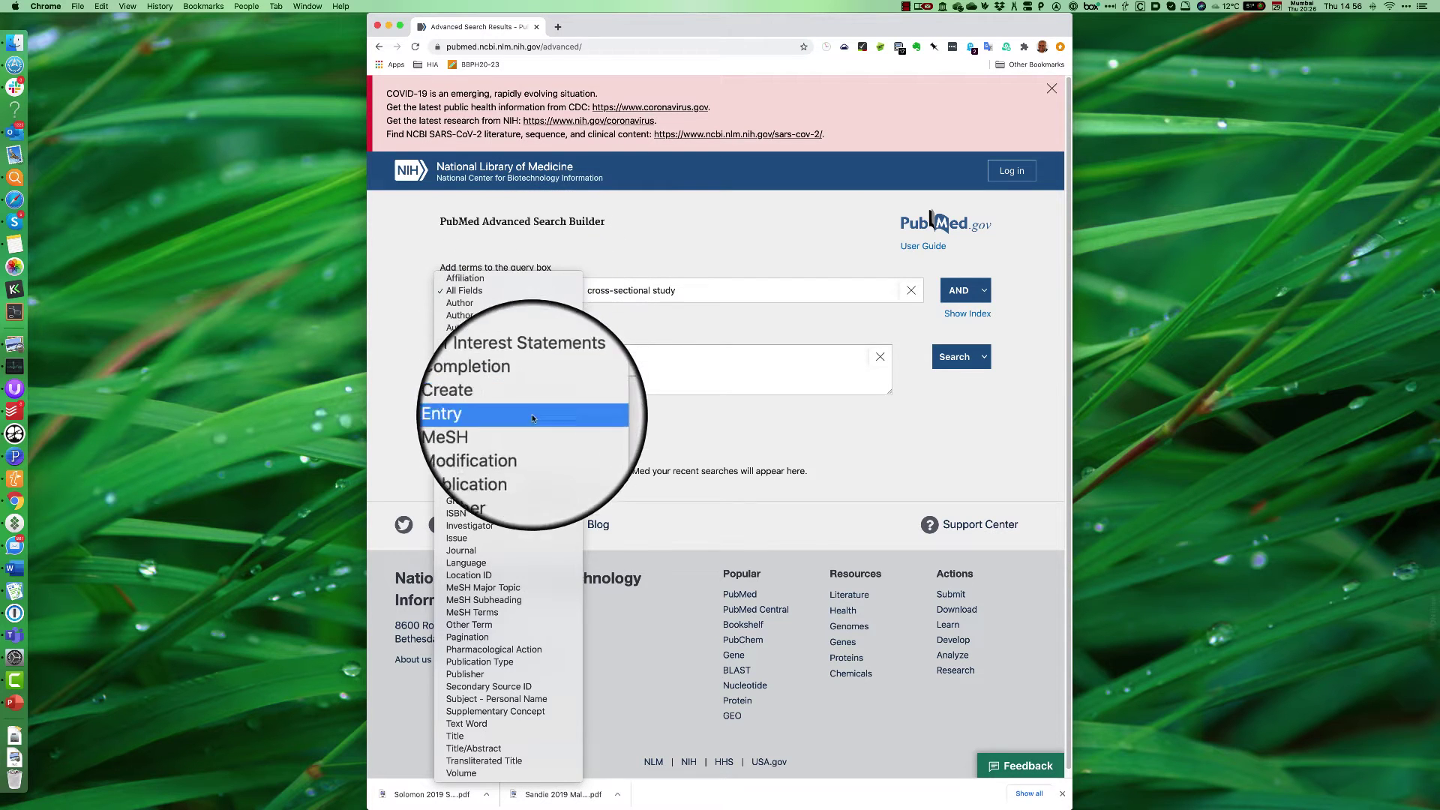
{"action": "left_click", "coordinate": [531, 736]}
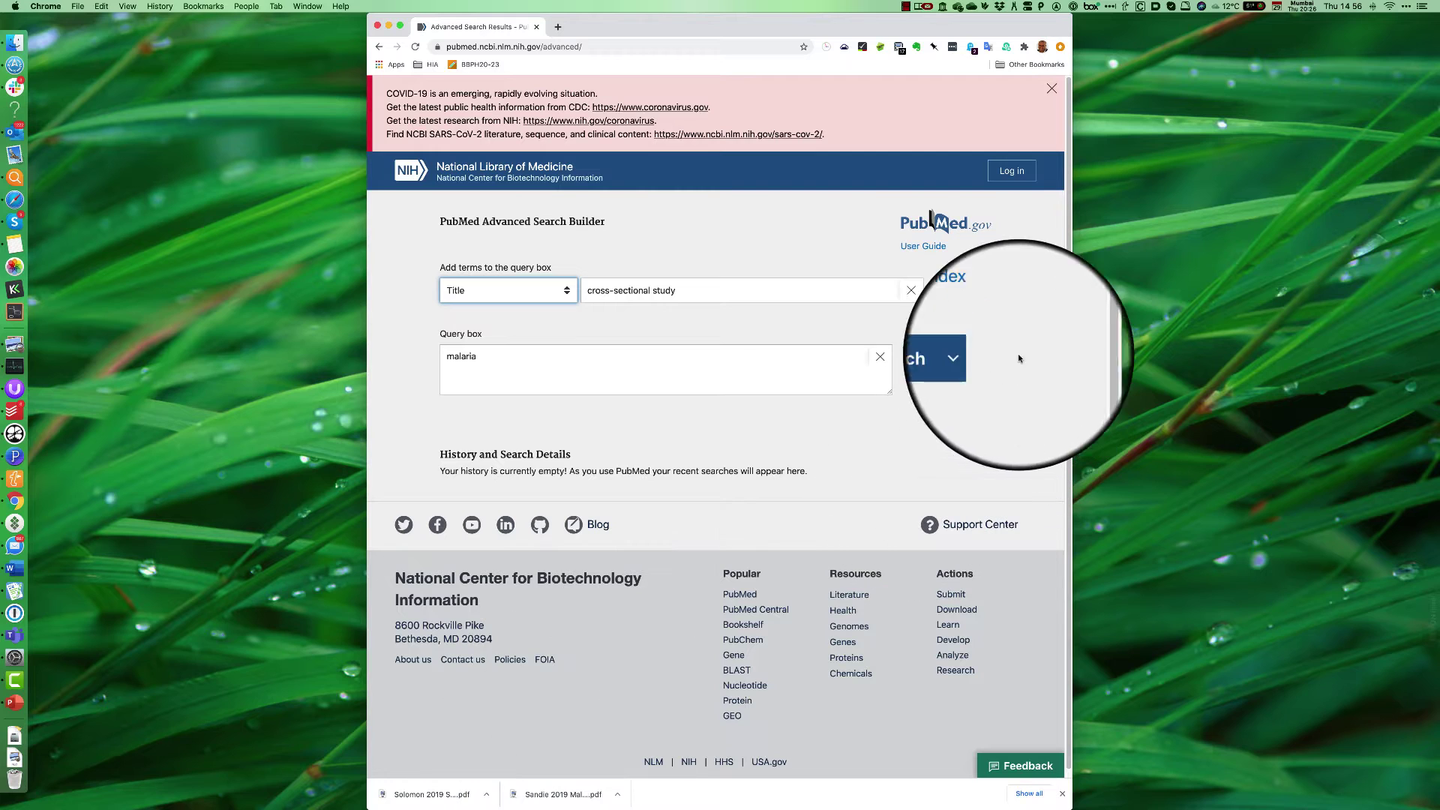
{"action": "left_click", "coordinate": [983, 291]}
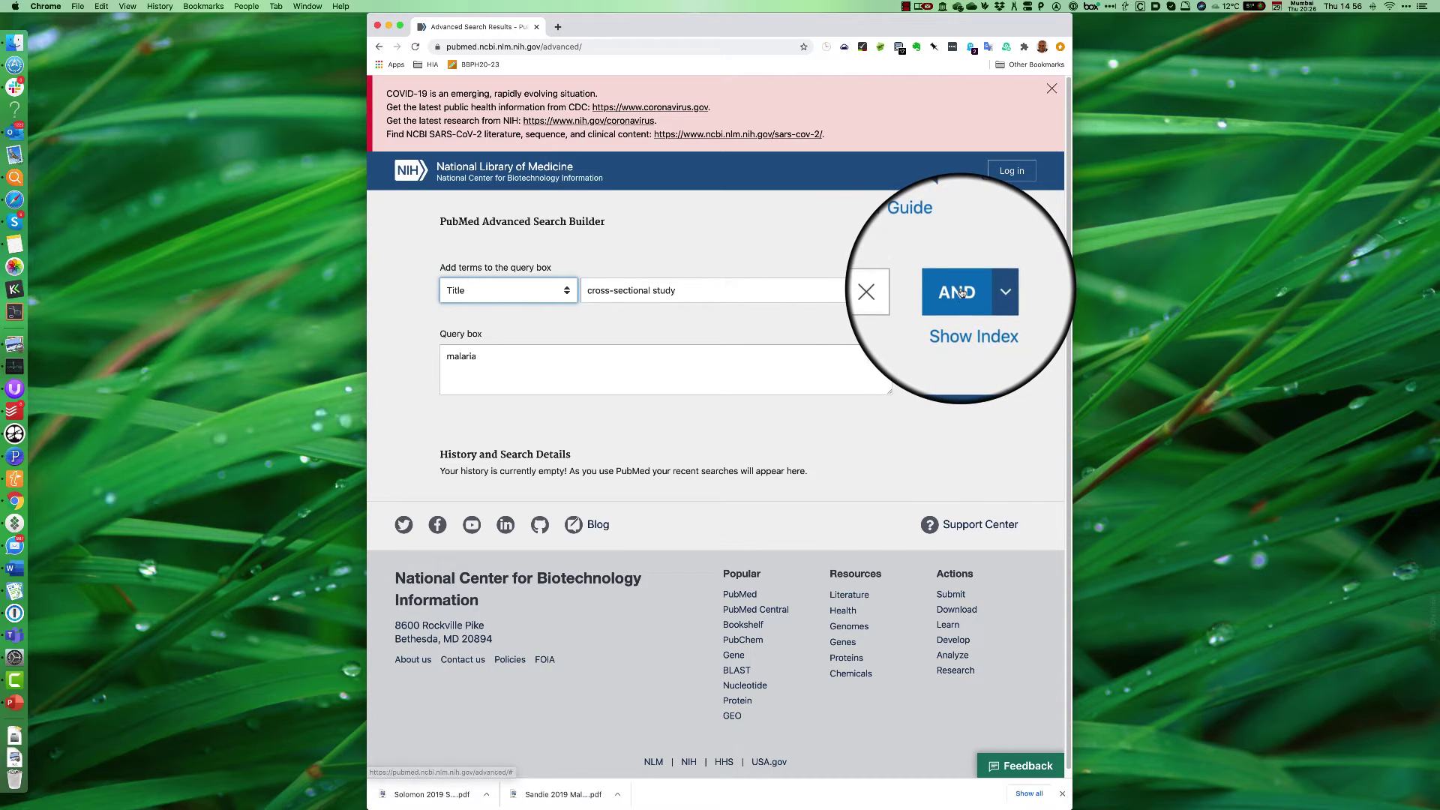
{"action": "left_click", "coordinate": [961, 291]}
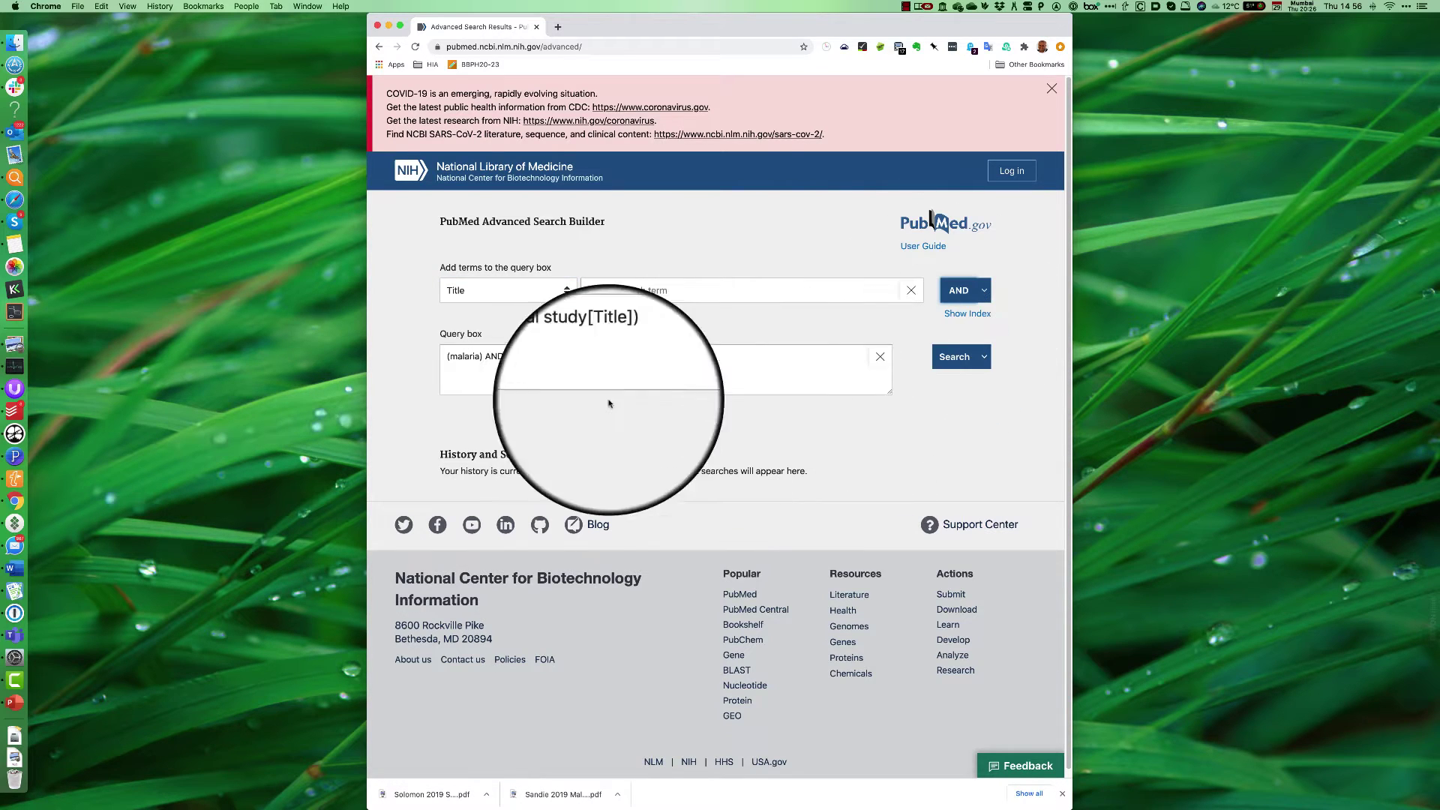
{"action": "left_click_drag", "start_coordinate": [480, 357], "coordinate": [598, 357]}
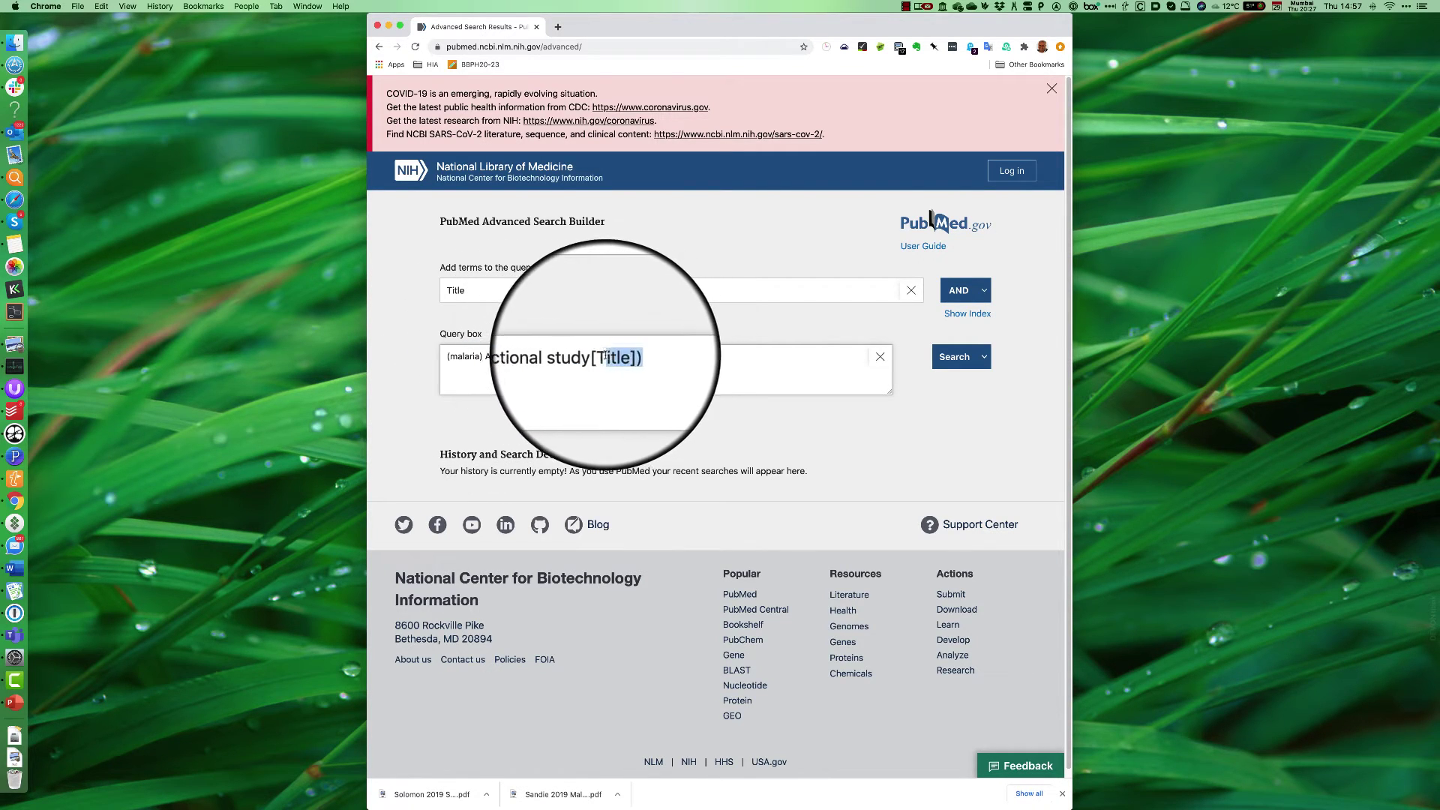
- Run the malaria AND cross-sectional study[Title] search and scroll through its 290 results
{"action": "left_click", "coordinate": [947, 358]}
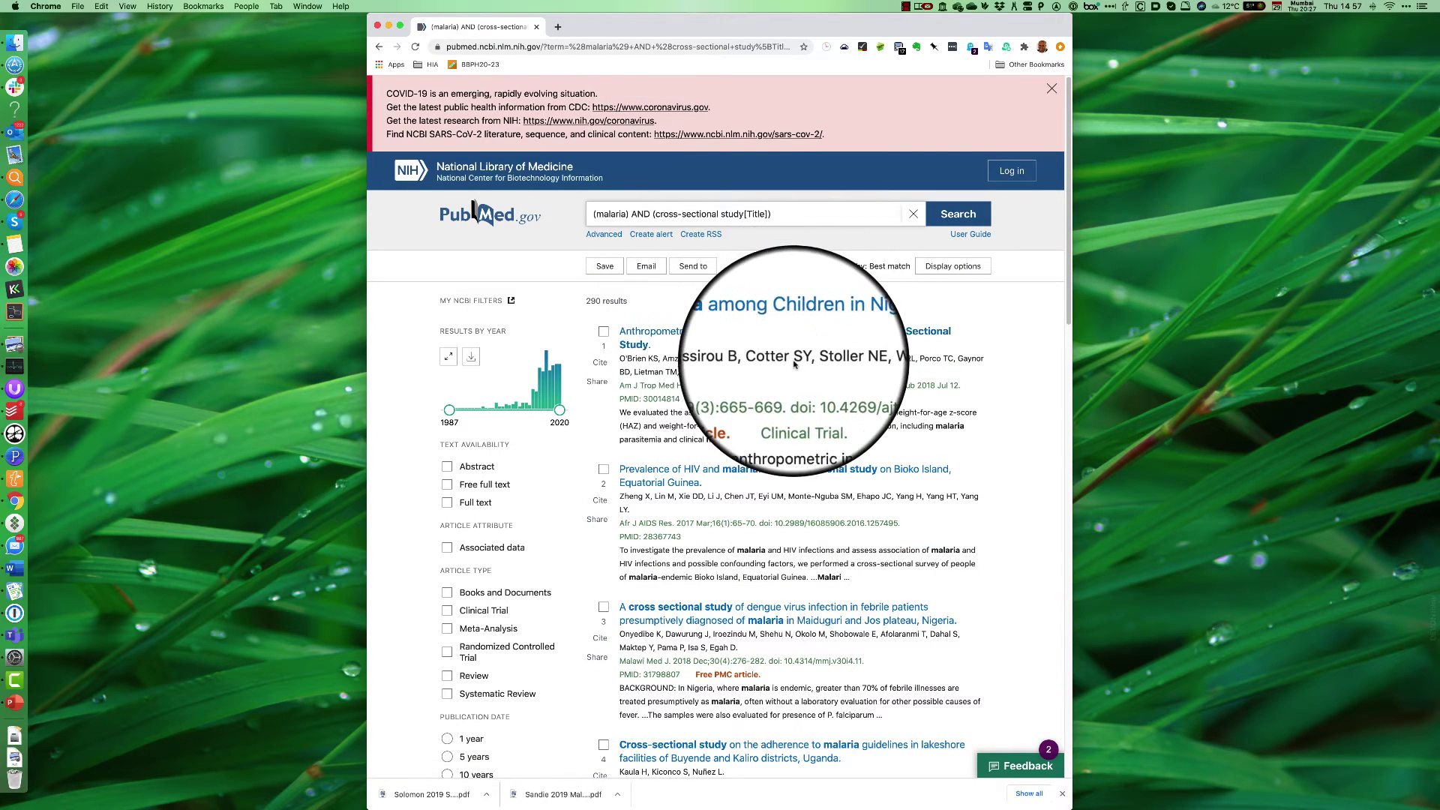
{"action": "scroll", "coordinate": [796, 365], "scroll_direction": "down", "scroll_amount": 1}
{"action": "left_click_drag", "start_coordinate": [1072, 351], "coordinate": [1209, 352]}
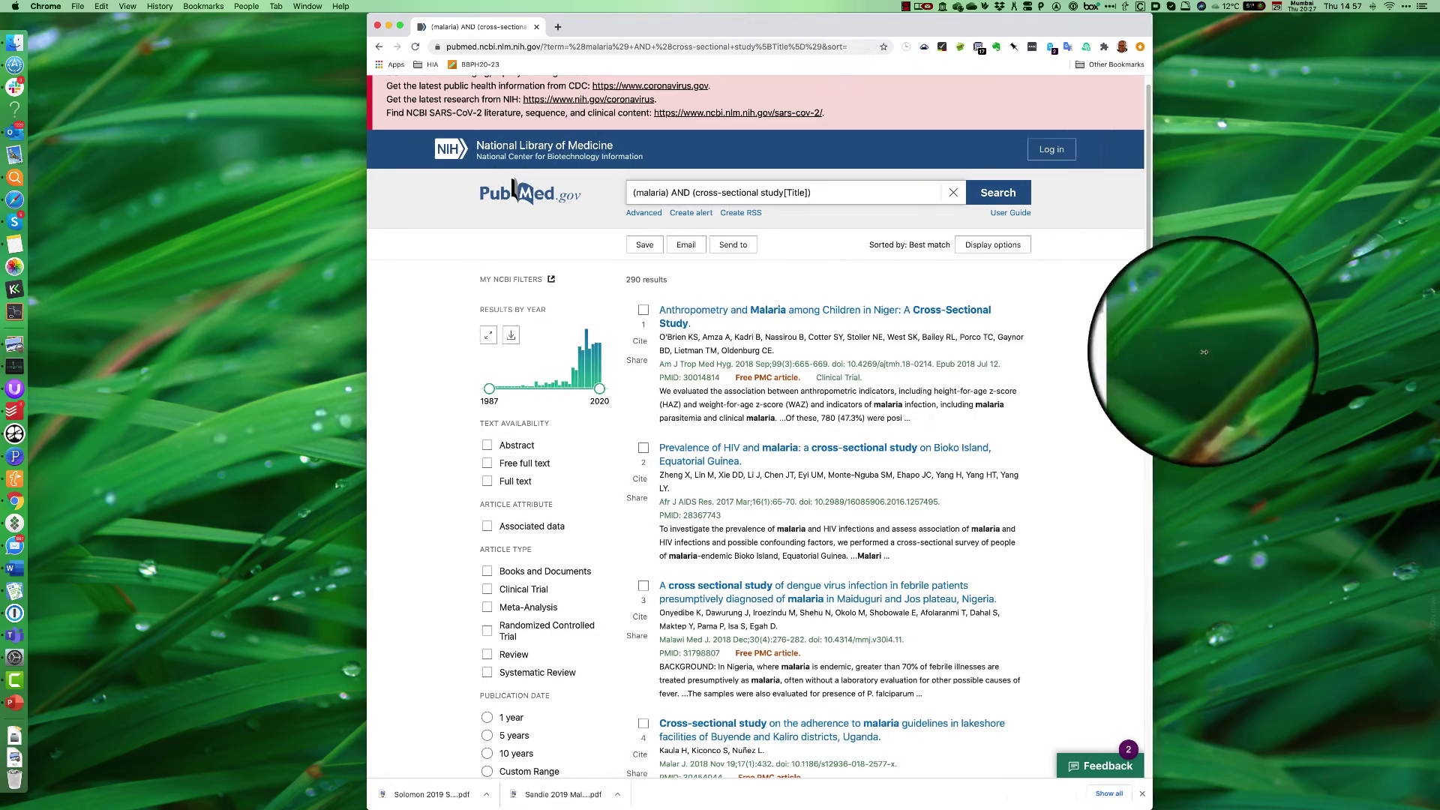
{"action": "scroll", "coordinate": [997, 450], "scroll_direction": "down", "scroll_amount": 2}
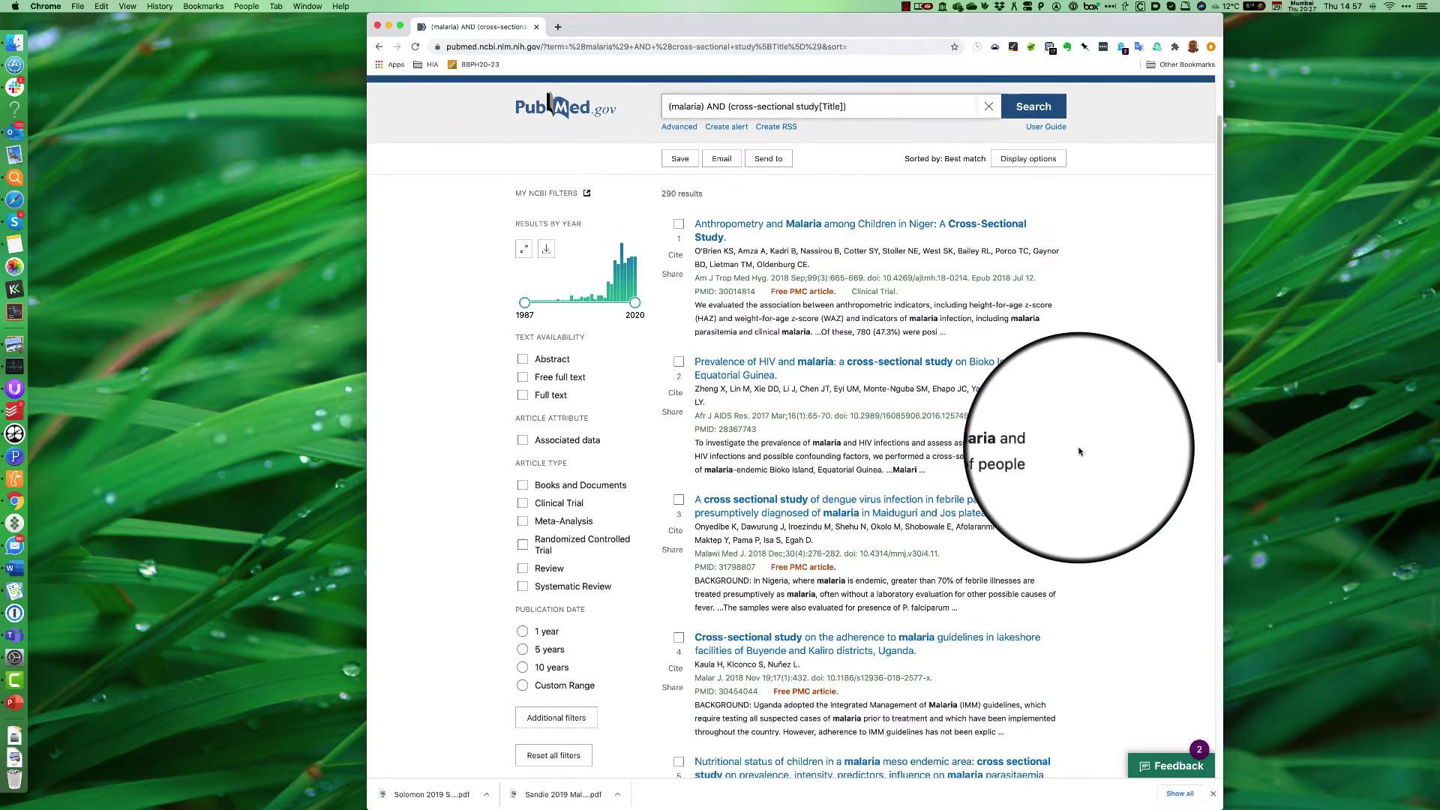
{"action": "scroll", "coordinate": [1079, 451], "scroll_direction": "down", "scroll_amount": 2}
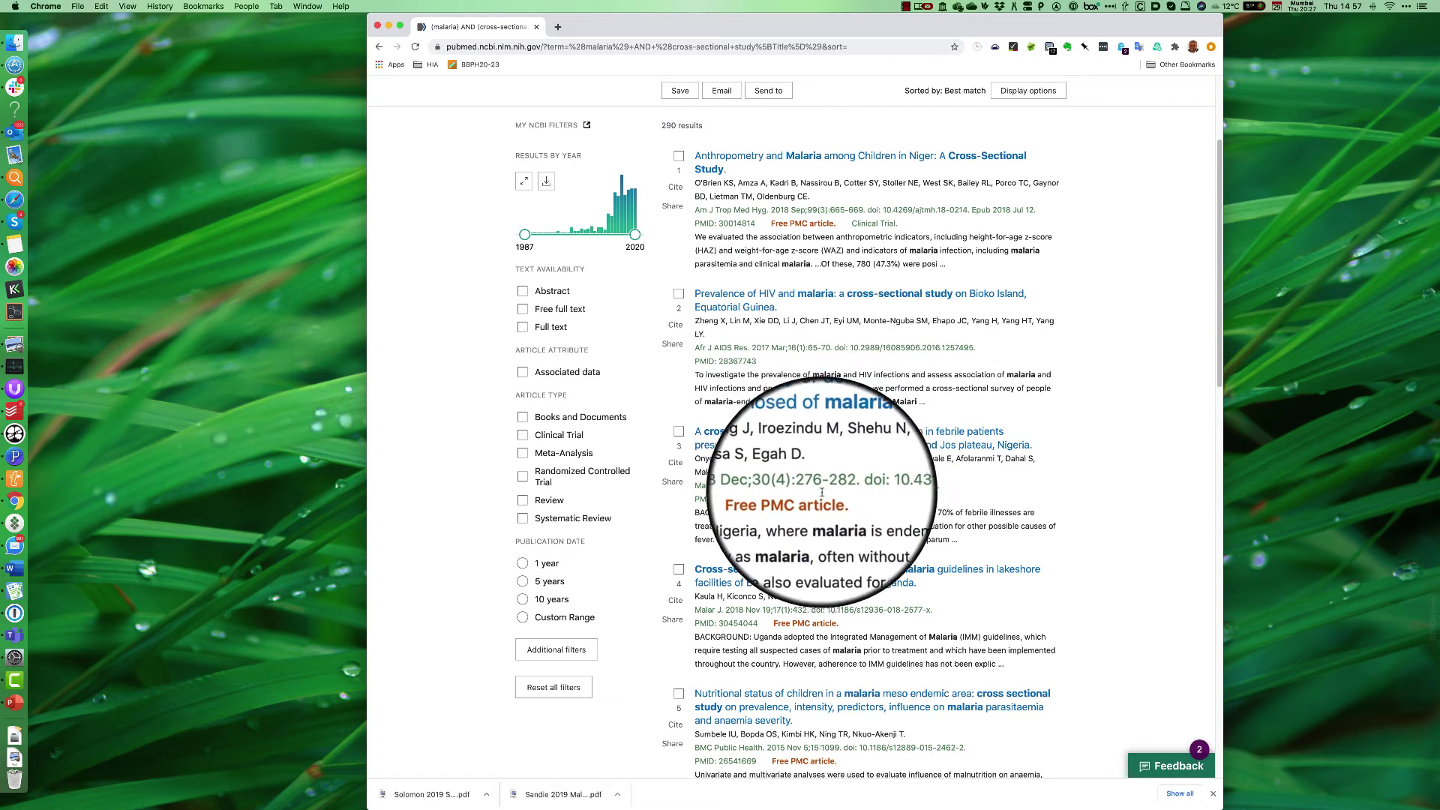
{"action": "scroll", "coordinate": [820, 499], "scroll_direction": "down", "scroll_amount": 5}
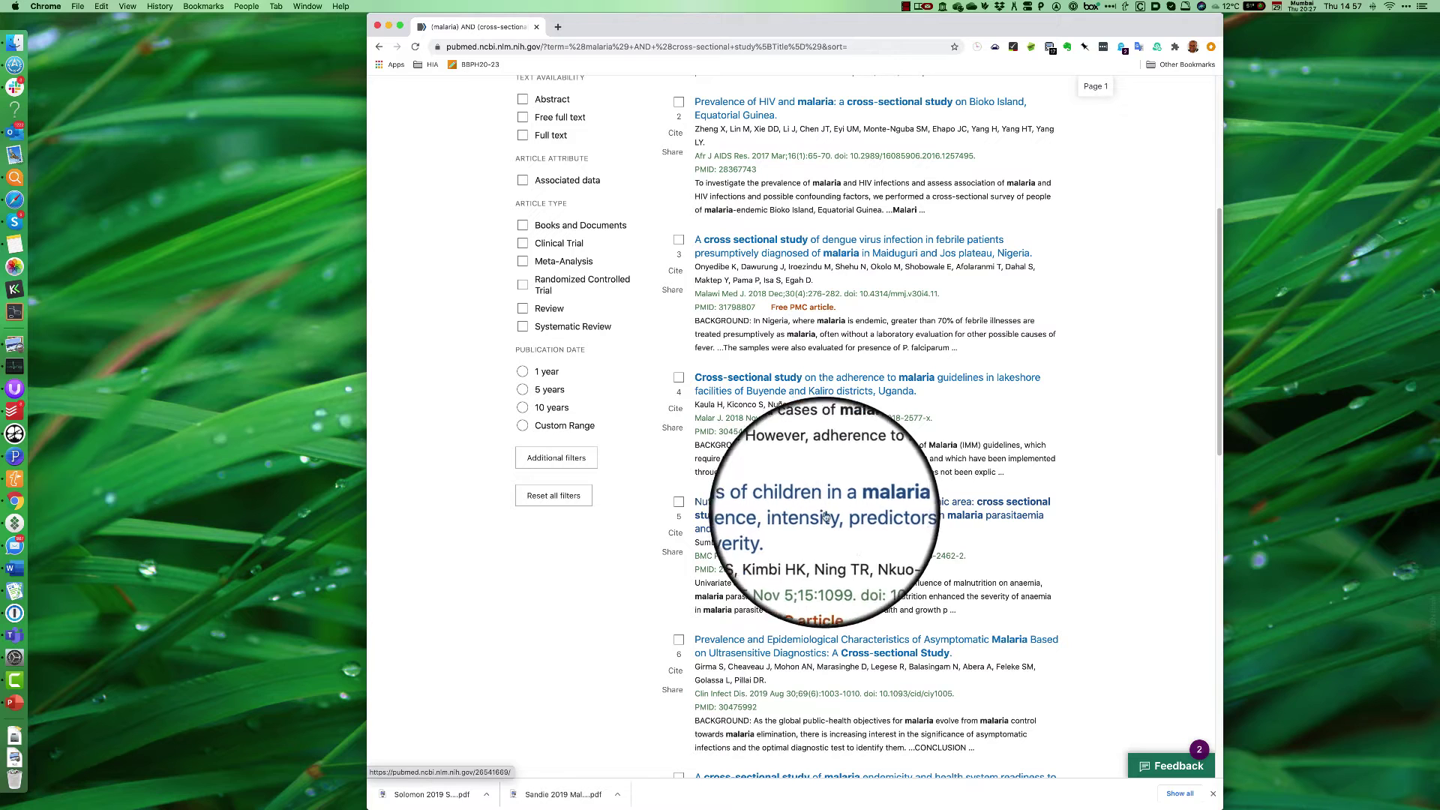
{"action": "scroll", "coordinate": [825, 518], "scroll_direction": "down", "scroll_amount": 2}
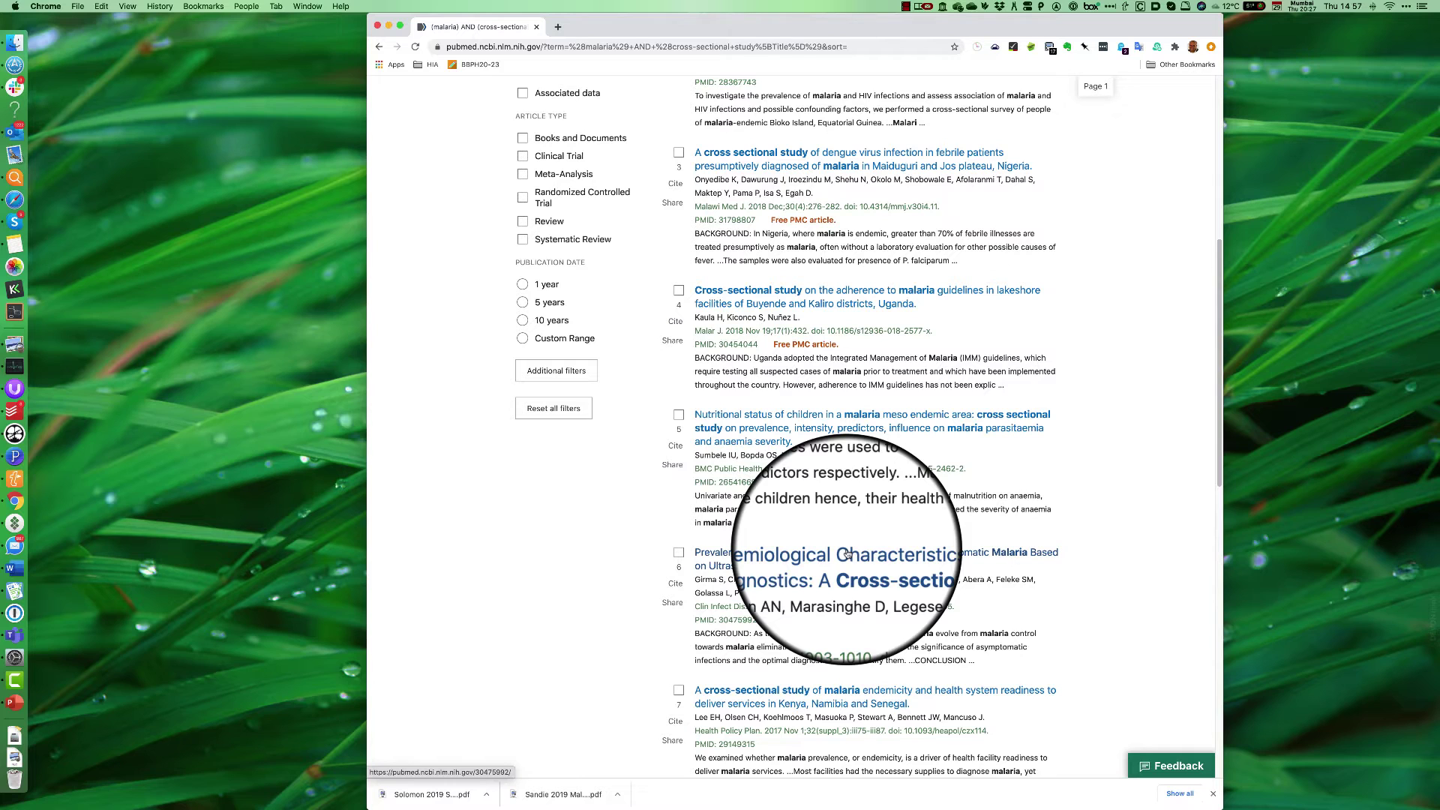
{"action": "scroll", "coordinate": [846, 554], "scroll_direction": "down", "scroll_amount": 1}
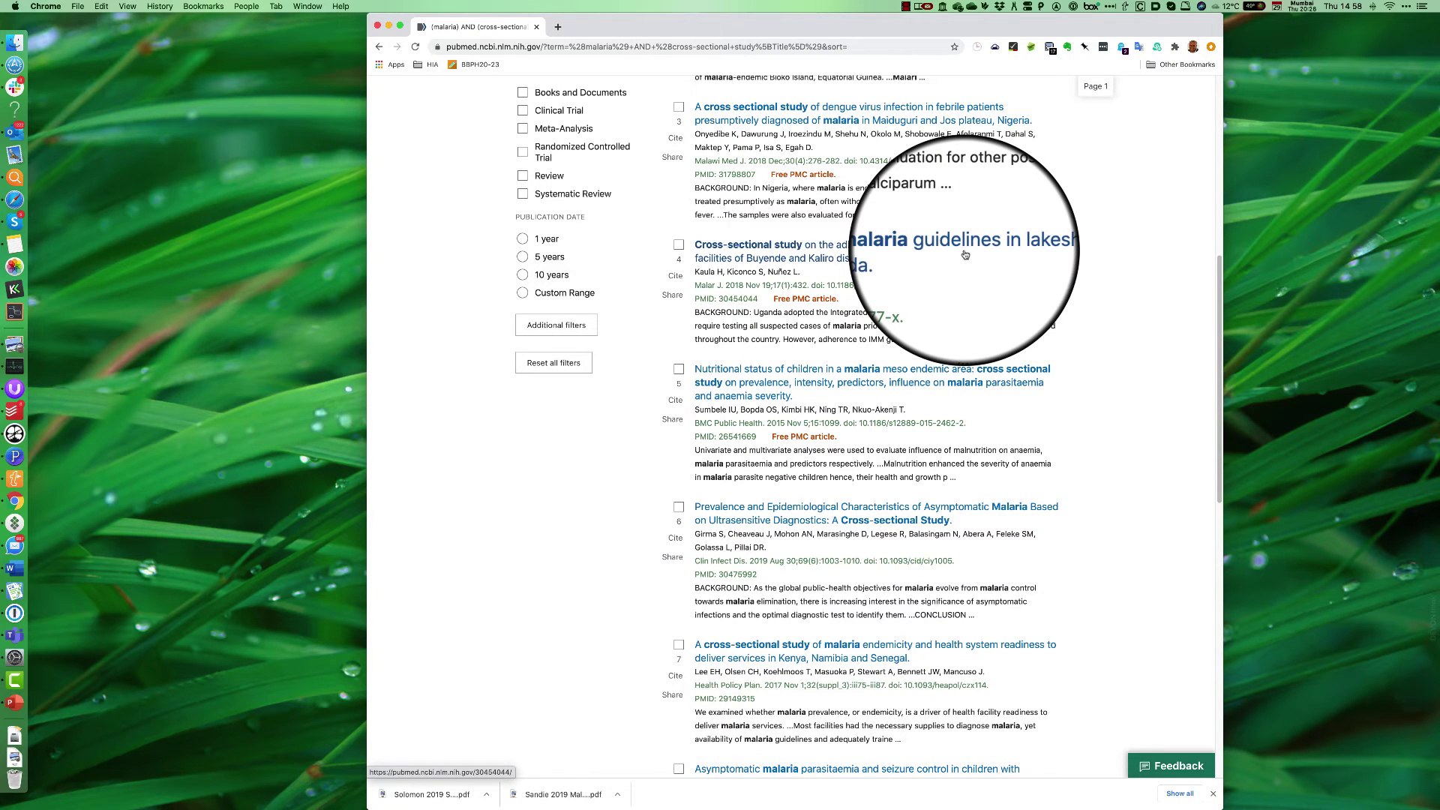
{"action": "scroll", "coordinate": [975, 248], "scroll_direction": "up", "scroll_amount": 1}
{"action": "scroll", "coordinate": [1050, 345], "scroll_direction": "down", "scroll_amount": 3}
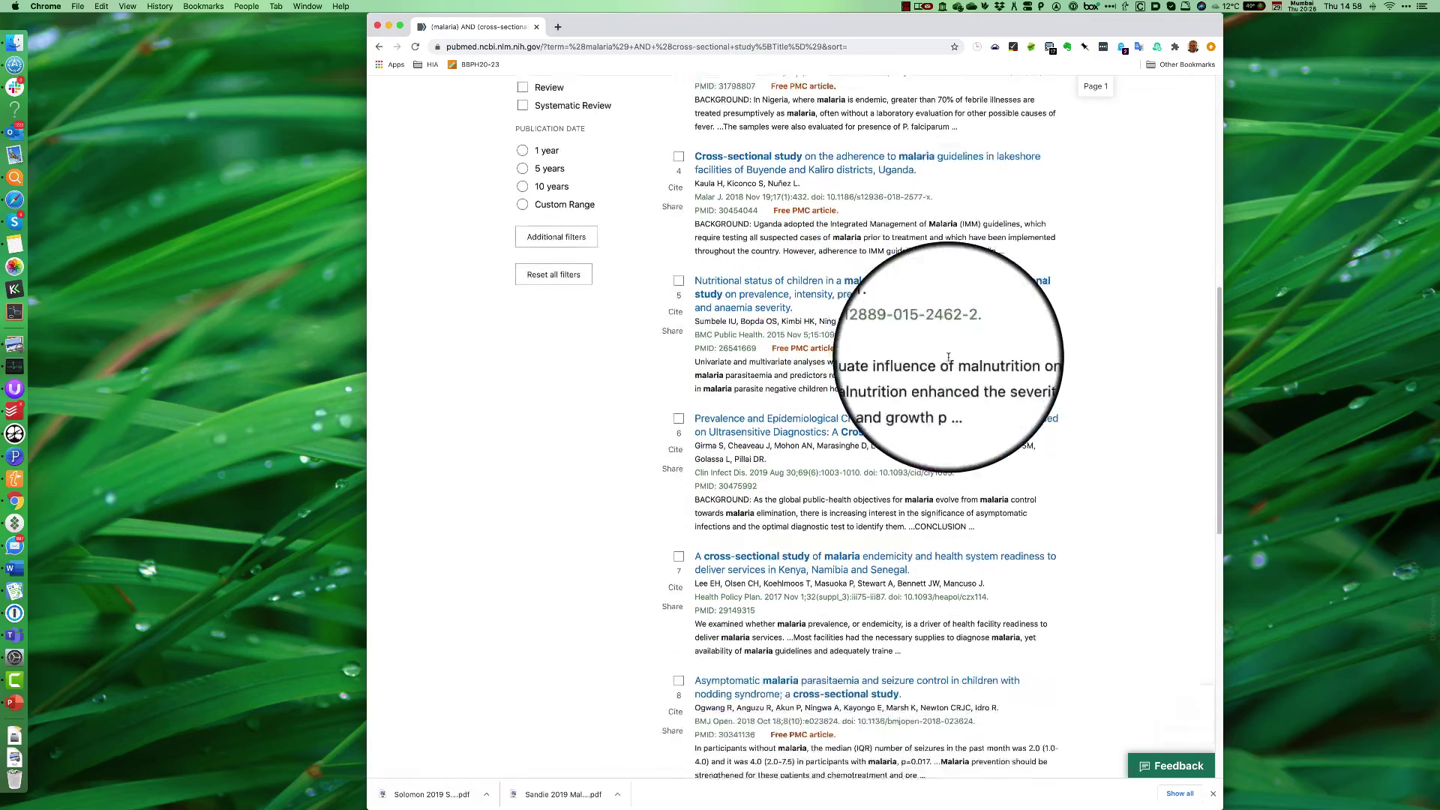
{"action": "scroll", "coordinate": [949, 358], "scroll_direction": "down", "scroll_amount": 10}
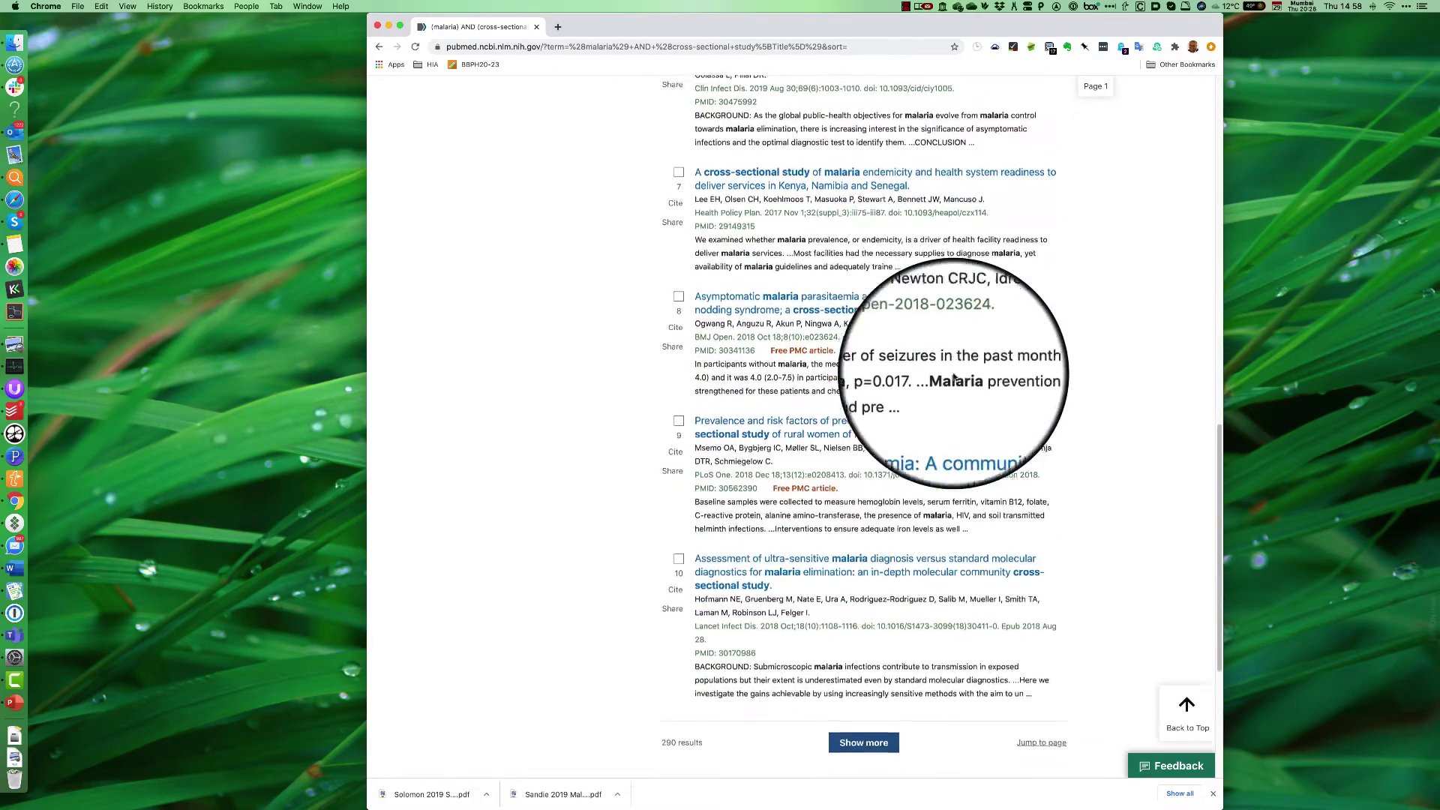
{"action": "scroll", "coordinate": [862, 375], "scroll_direction": "down", "scroll_amount": 3}
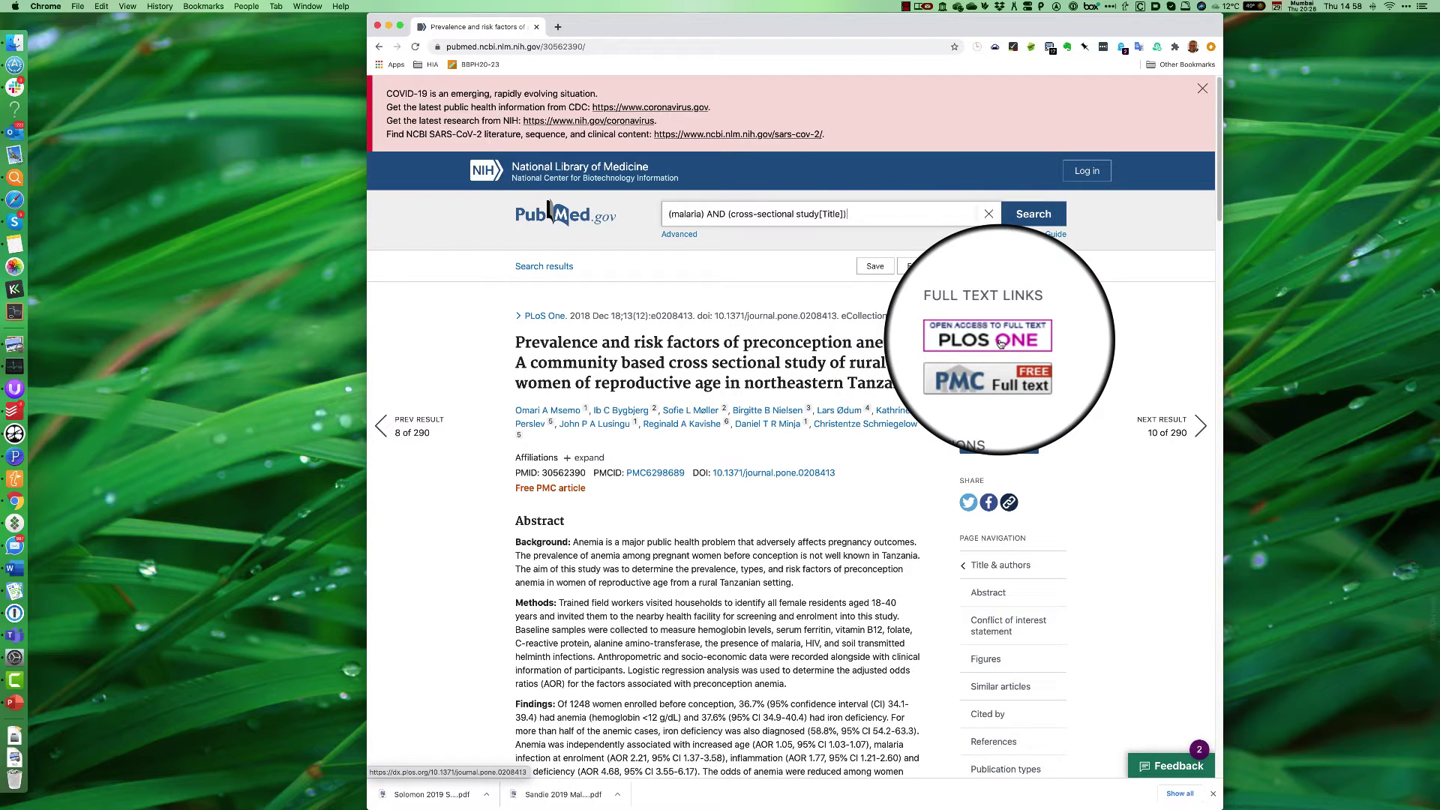
- Open the anemia article's full-text PDF from PLOS ONE, skim it, and zoom in twice
{"action": "left_click", "coordinate": [1000, 344]}
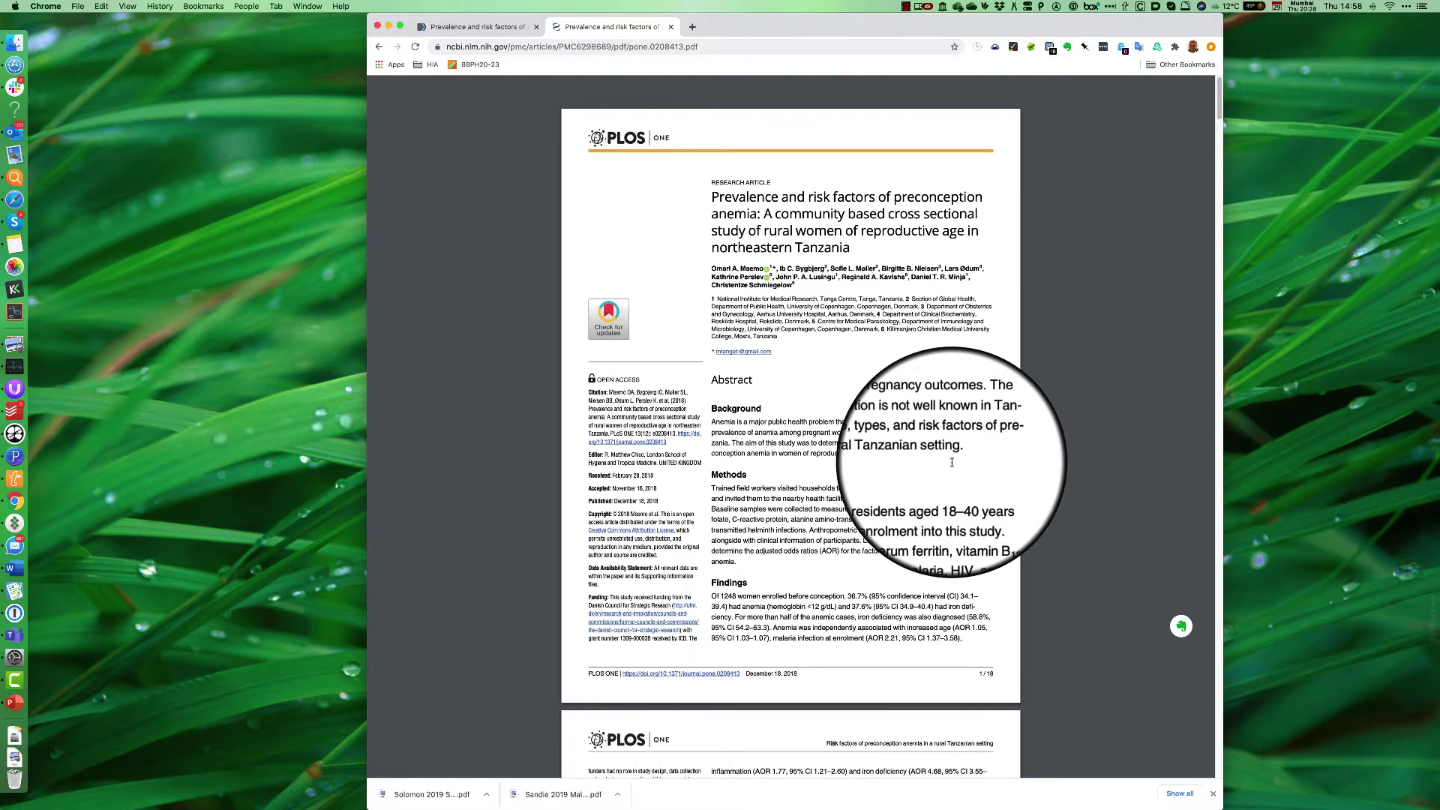
{"action": "scroll", "coordinate": [945, 420], "scroll_direction": "down", "scroll_amount": 5}
{"action": "scroll", "coordinate": [934, 392], "scroll_direction": "up", "scroll_amount": 5}
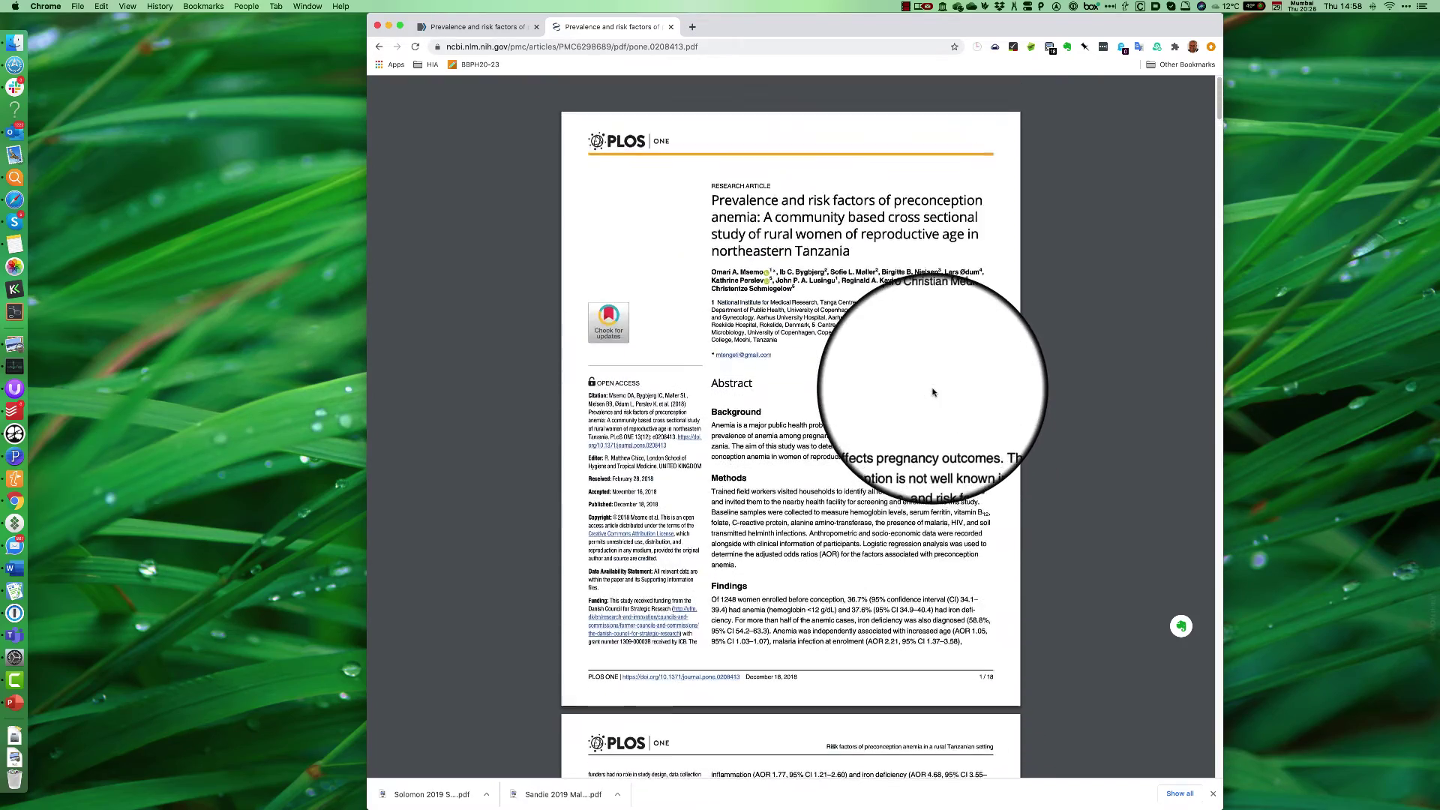
{"action": "scroll", "coordinate": [934, 392], "scroll_direction": "down", "scroll_amount": 8}
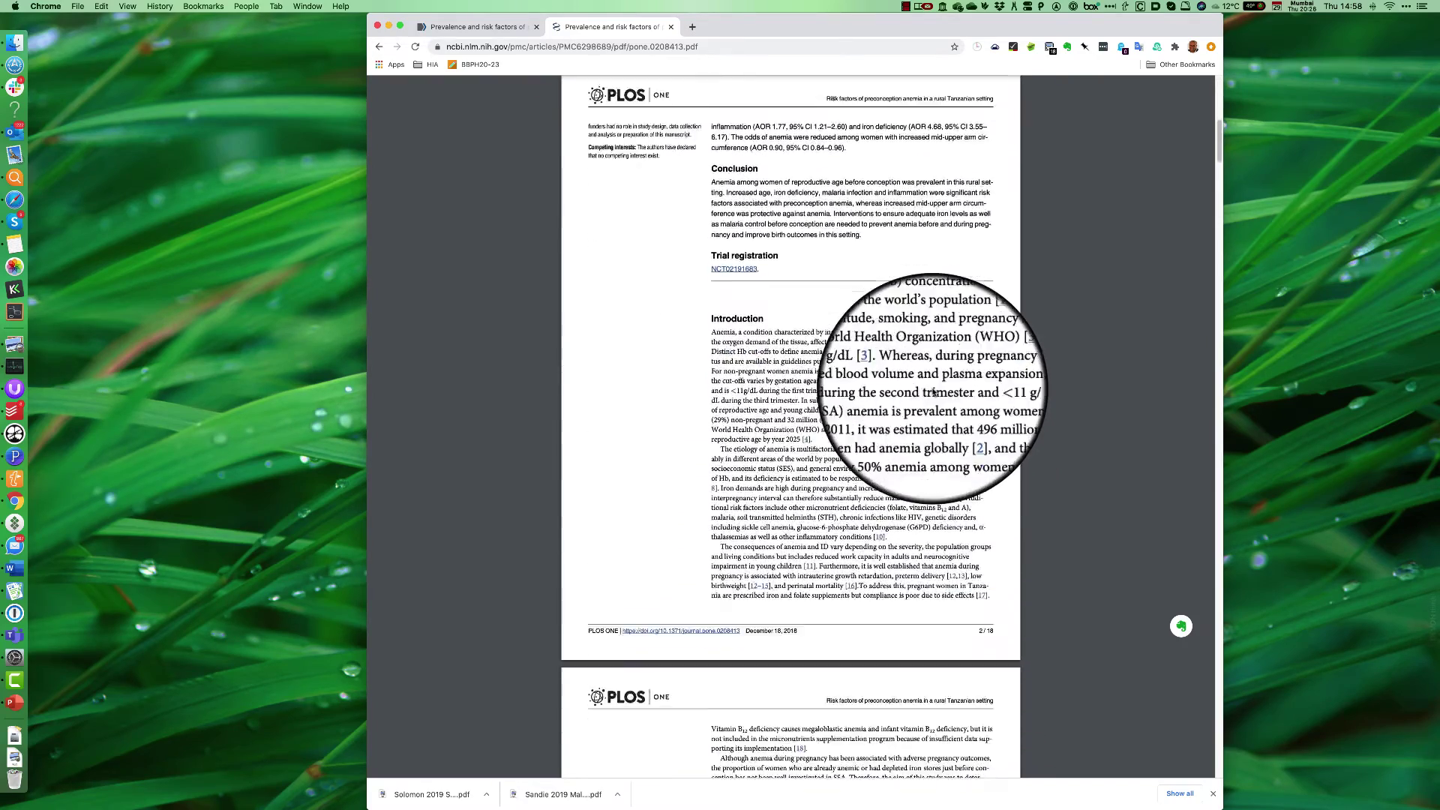
{"action": "scroll", "coordinate": [934, 392], "scroll_direction": "down", "scroll_amount": 4}
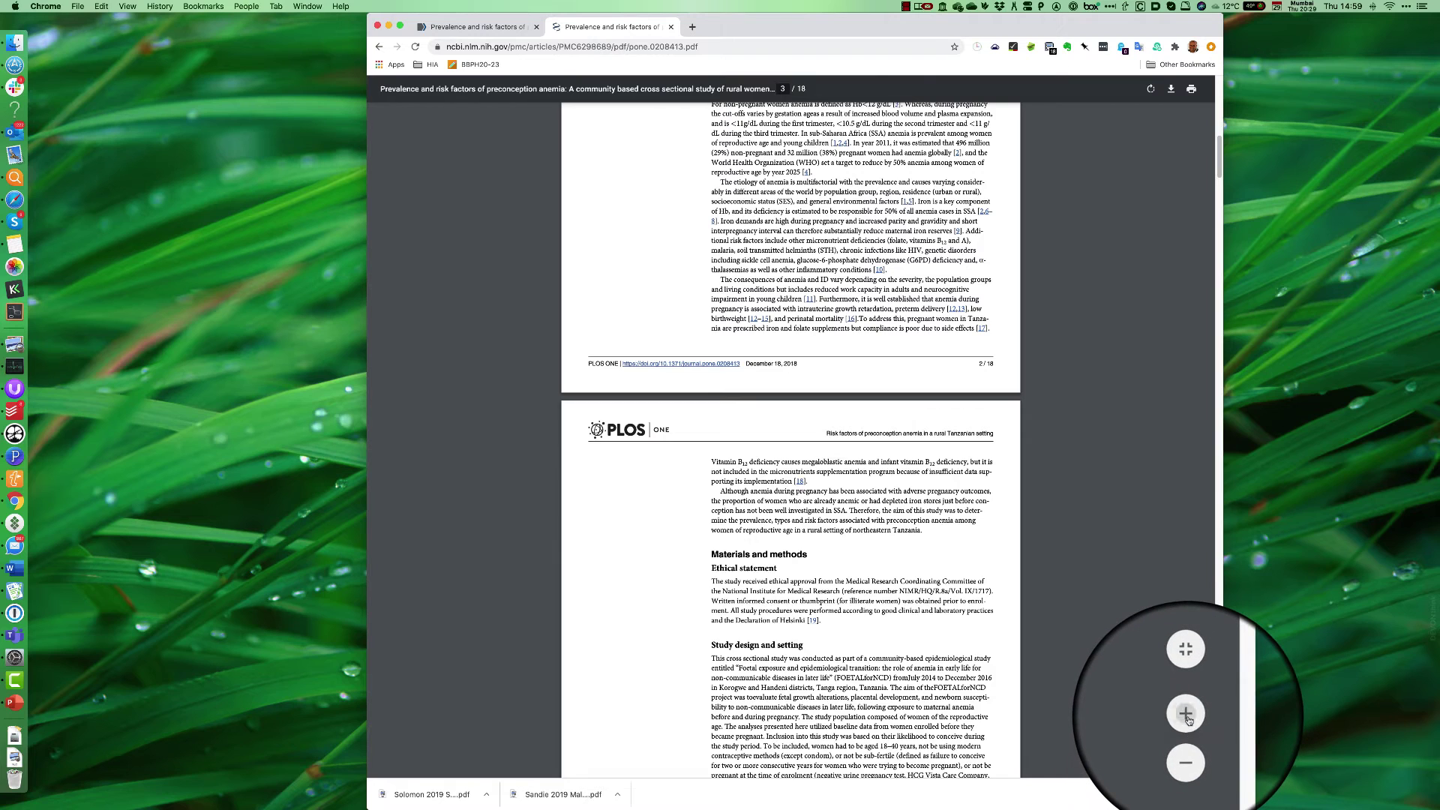
{"action": "left_click", "coordinate": [1186, 714]}
{"action": "left_click", "coordinate": [1186, 715]}
{"action": "left_click", "coordinate": [1186, 715]}
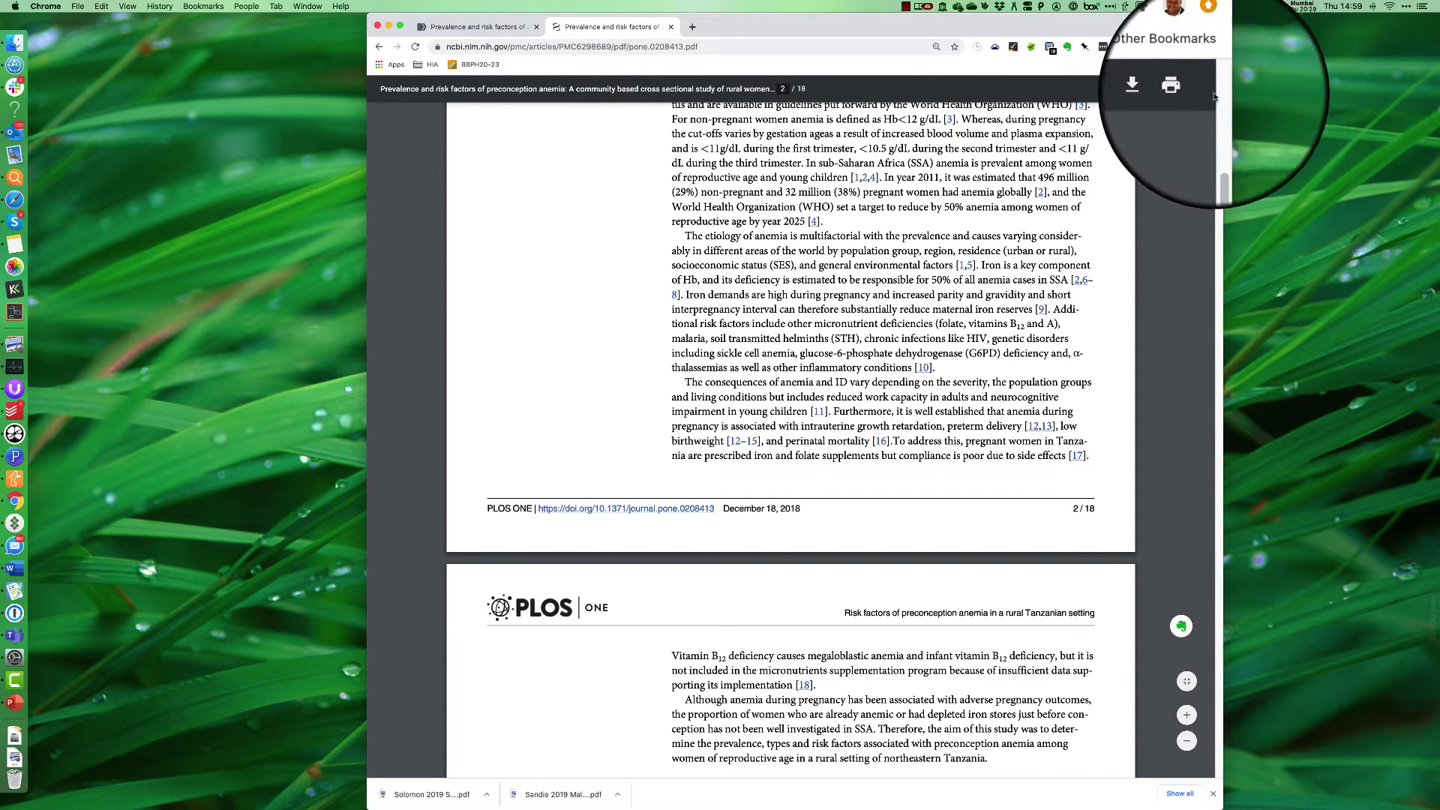
- Pick out the first author, publication year and title in the PDF for naming the file
{"action": "left_click", "coordinate": [1171, 89]}
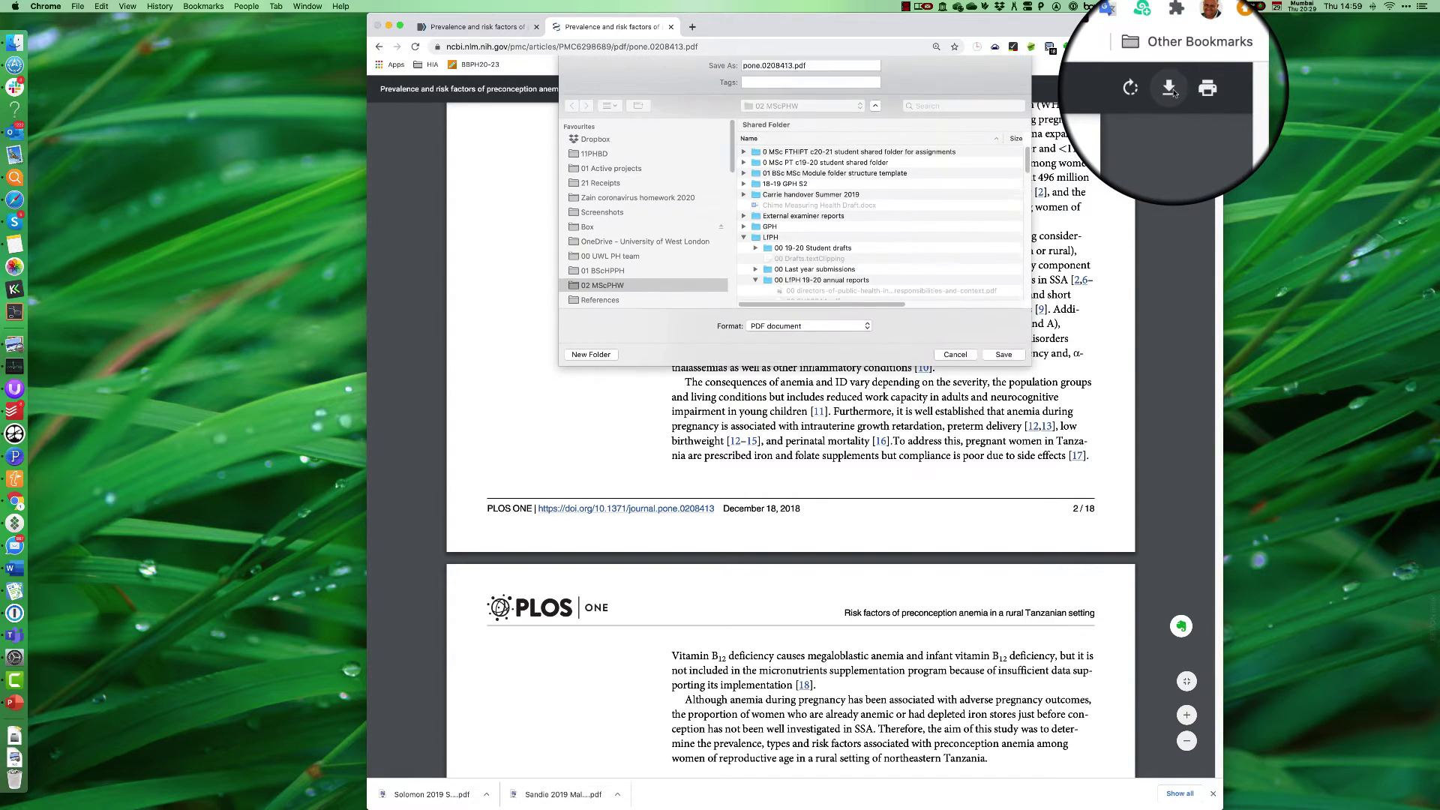
{"action": "left_click", "coordinate": [959, 361]}
{"action": "scroll", "coordinate": [956, 364], "scroll_direction": "up", "scroll_amount": 15}
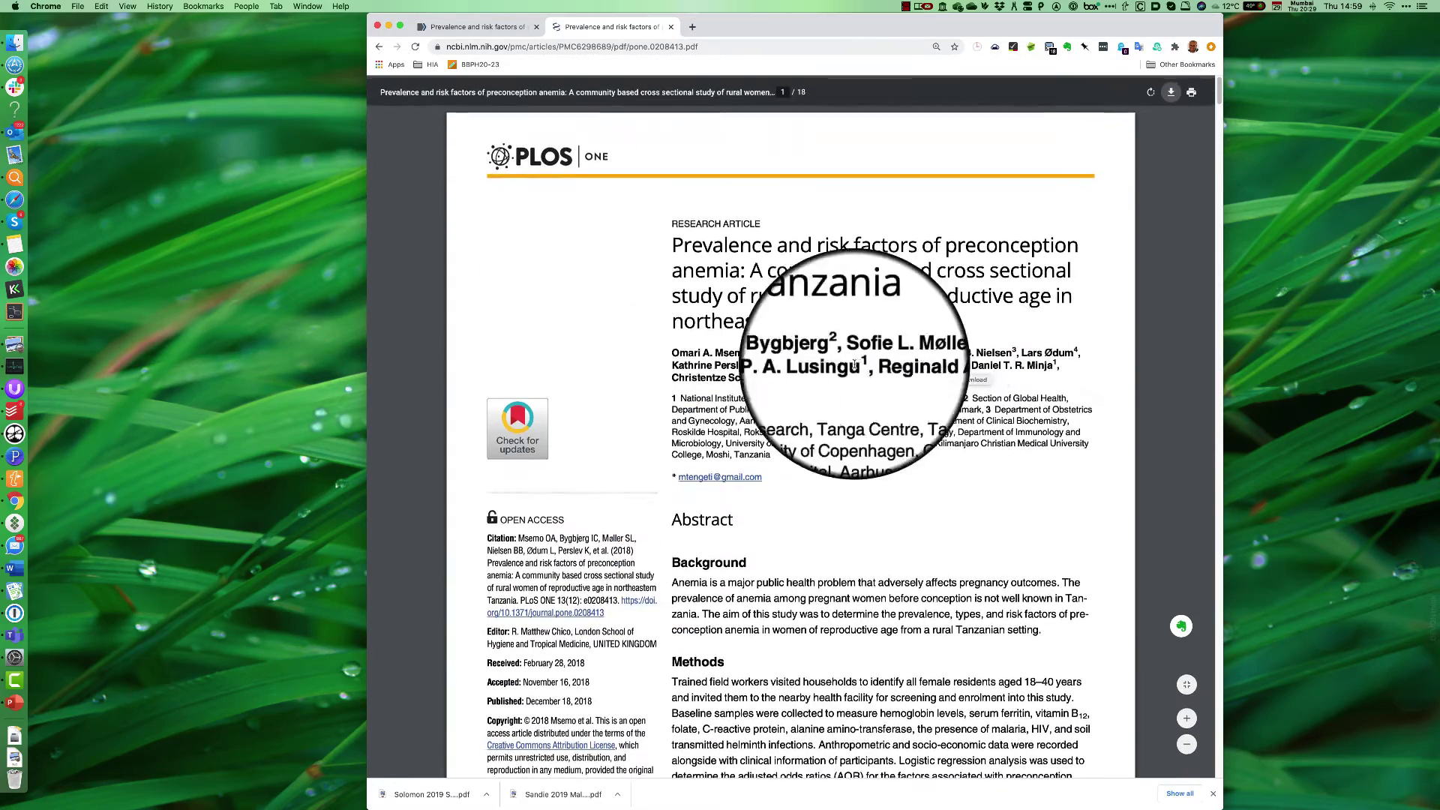
{"action": "left_click_drag", "start_coordinate": [710, 351], "coordinate": [750, 350]}
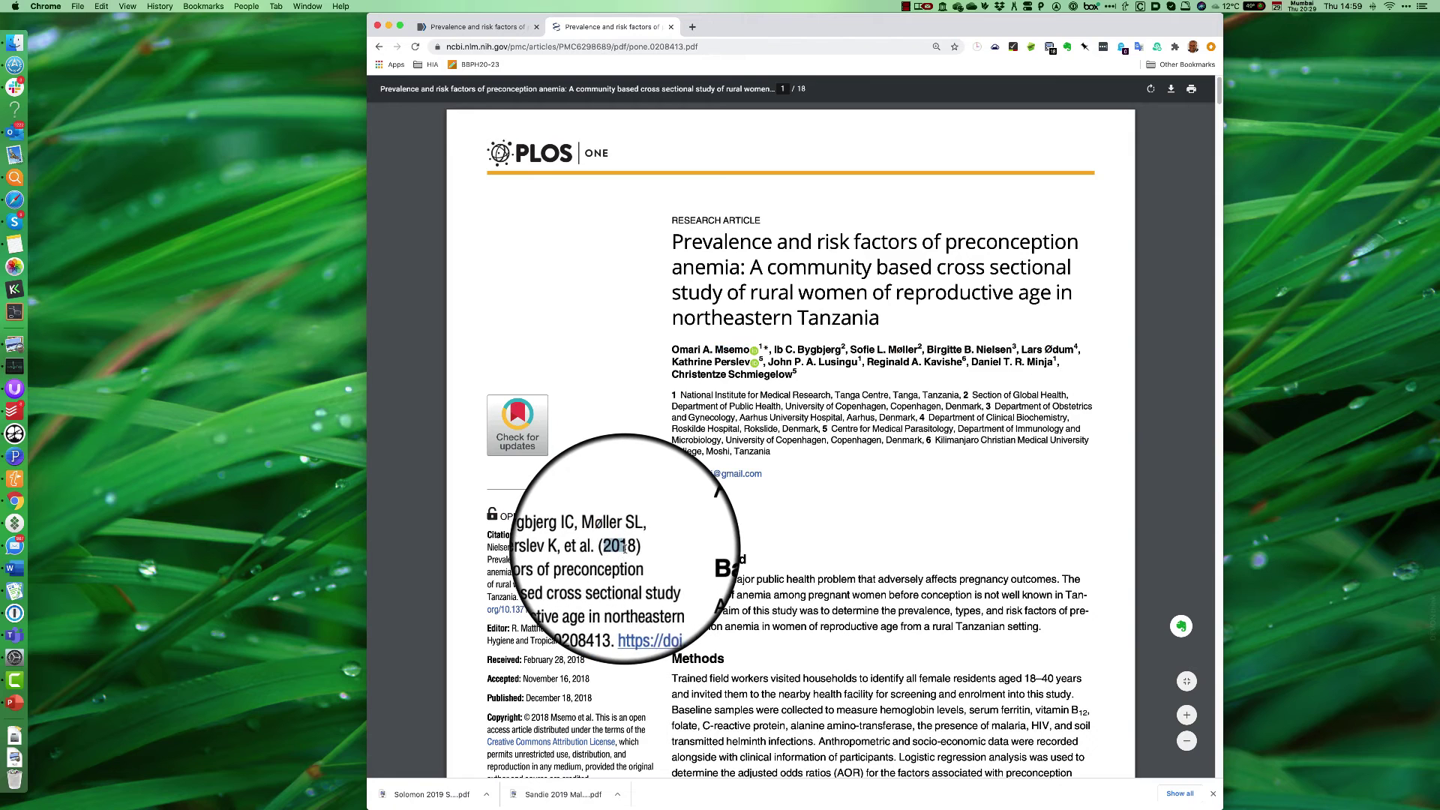
{"action": "left_click_drag", "start_coordinate": [613, 548], "coordinate": [632, 548]}
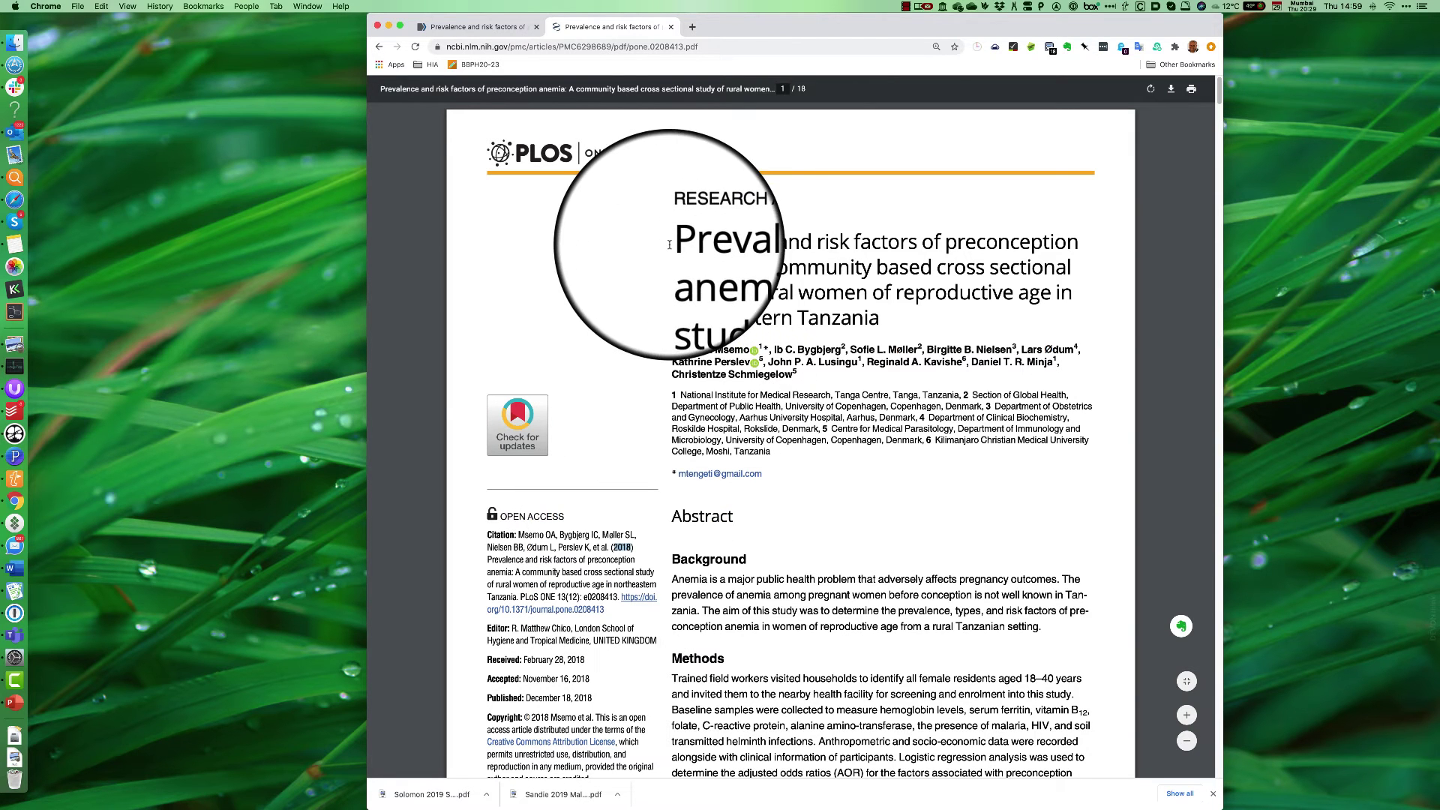
{"action": "left_click_drag", "start_coordinate": [672, 242], "coordinate": [739, 267]}
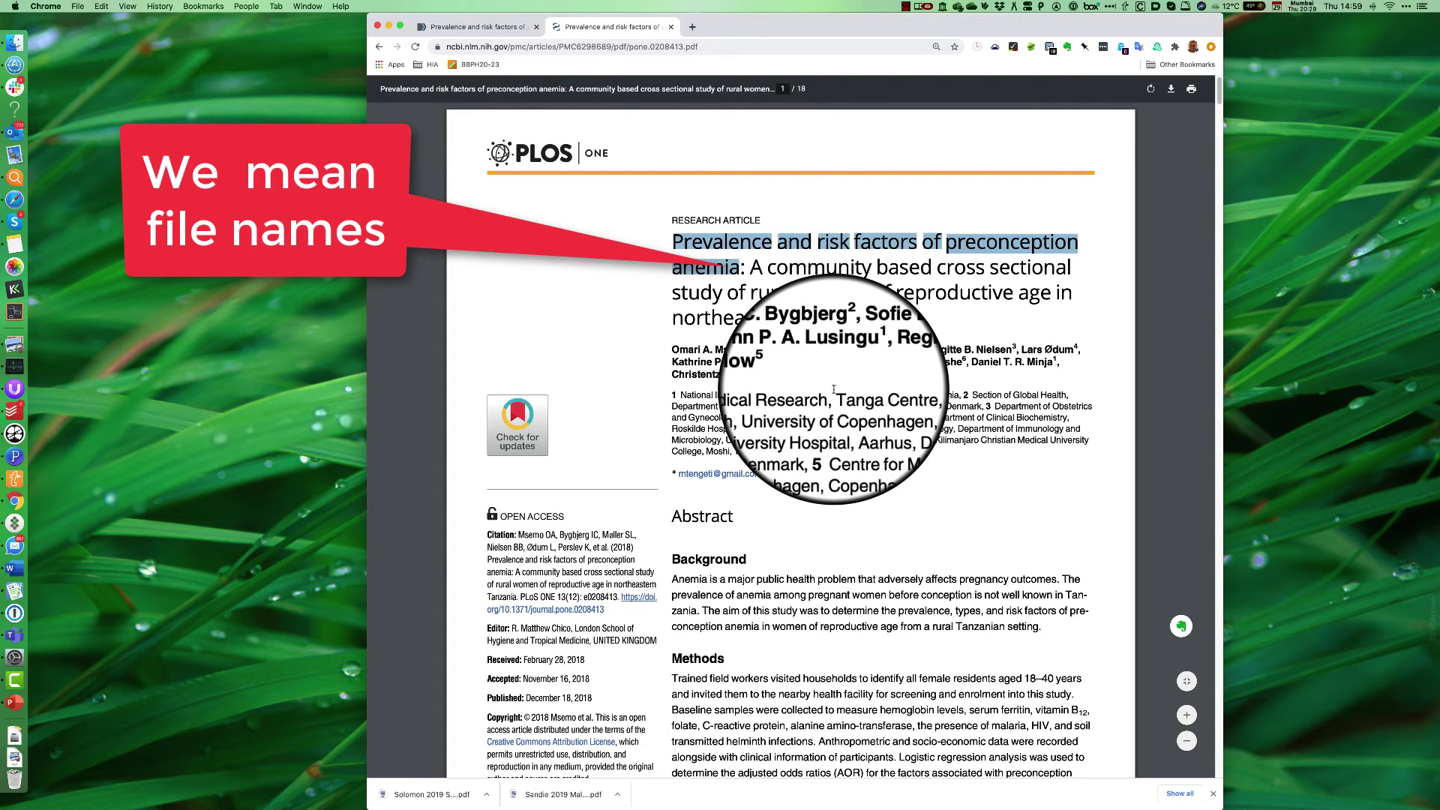
{"action": "key", "text": "super+s"}
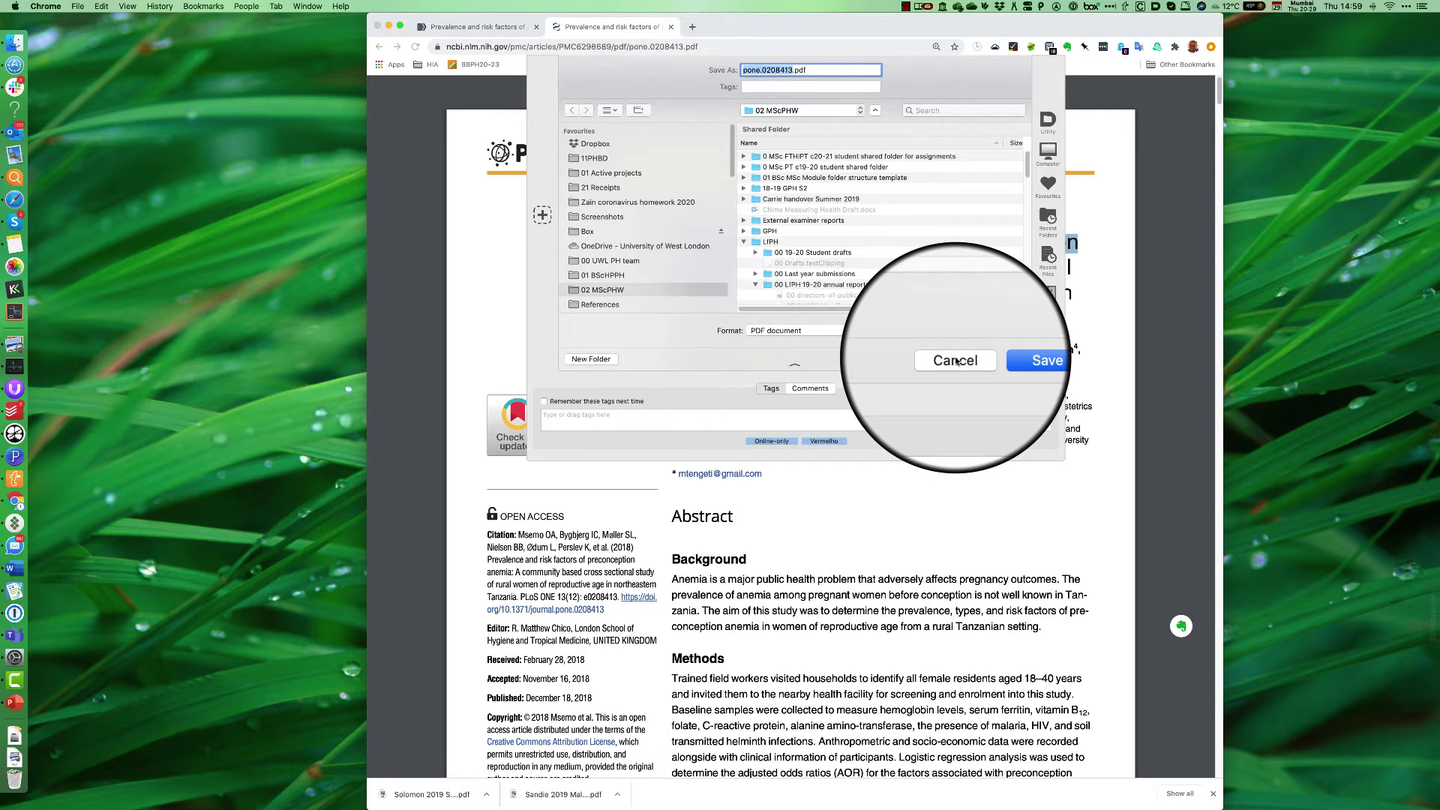
{"action": "left_click", "coordinate": [956, 361]}
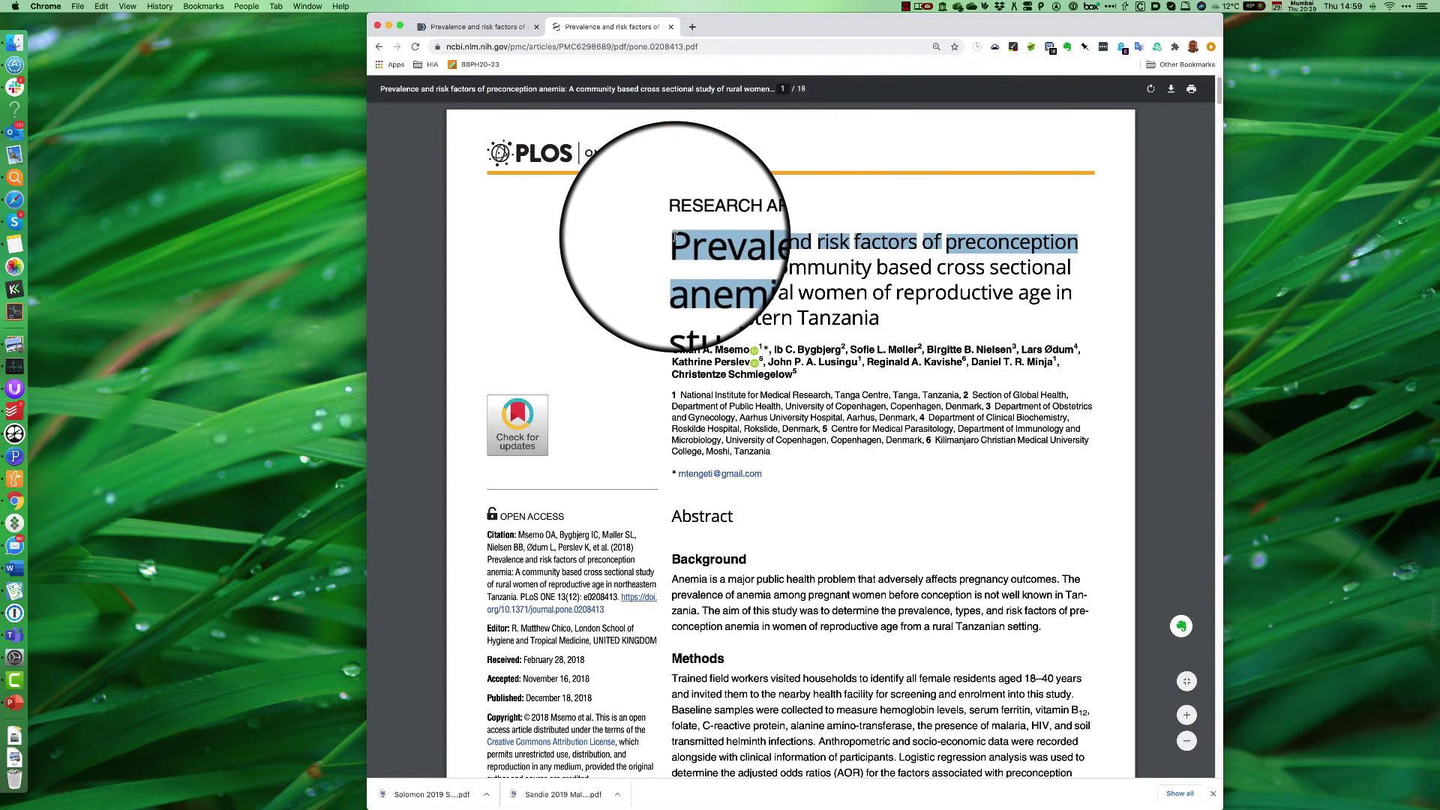
- Copy the article title and save the PDF to 02 MScPHW named by first author, 2018 and title
{"action": "left_click_drag", "start_coordinate": [675, 237], "coordinate": [737, 268]}
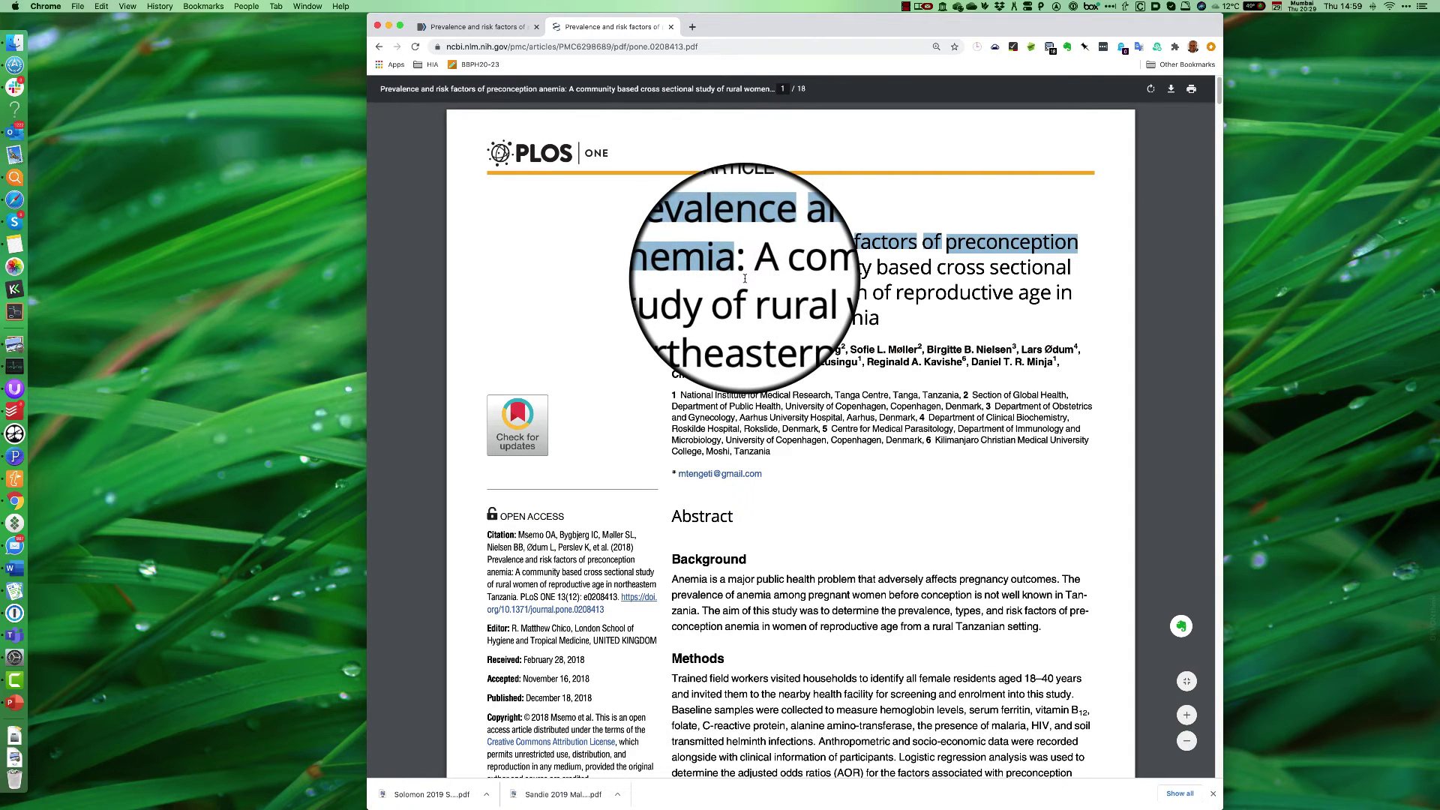
{"action": "right_click", "coordinate": [724, 261]}
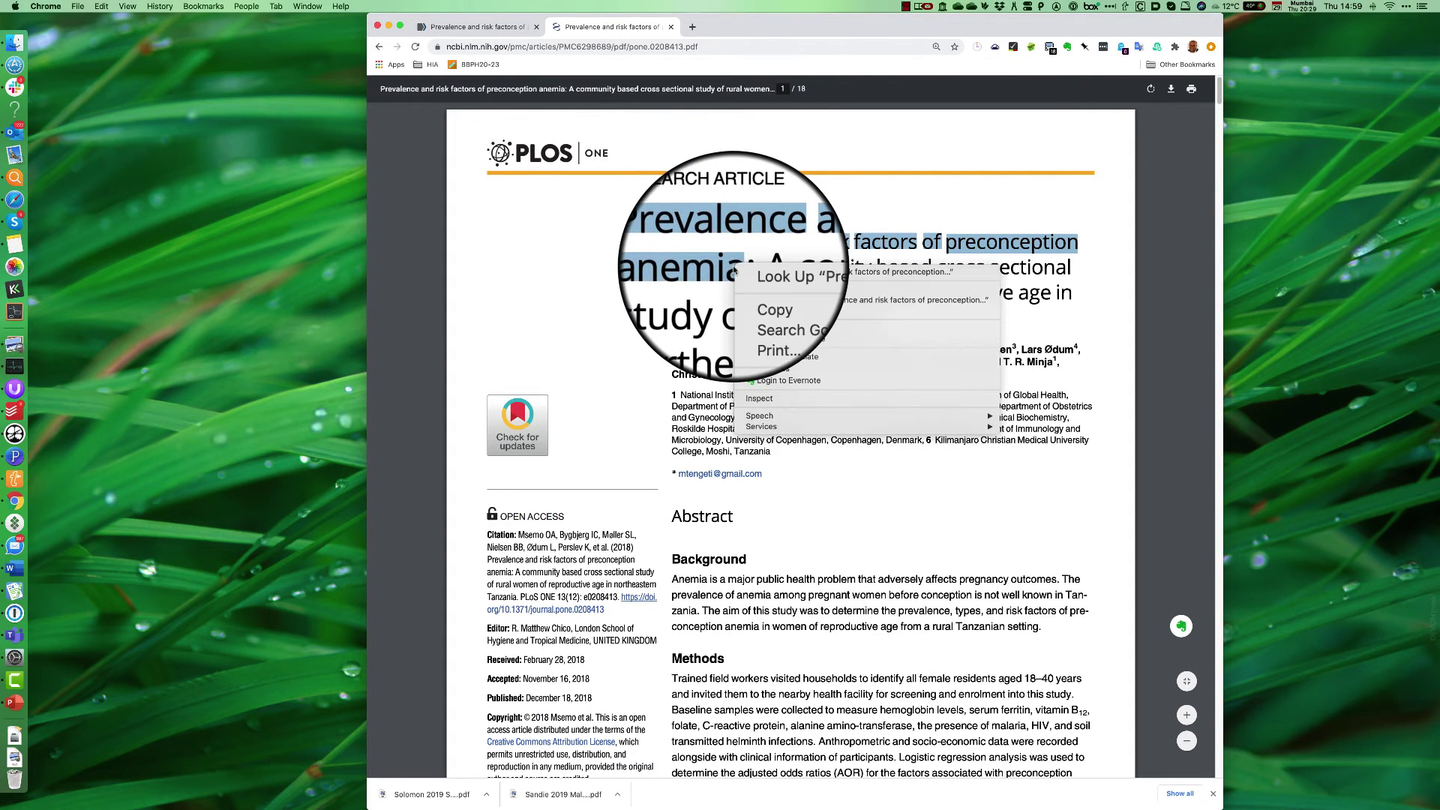
{"action": "left_click", "coordinate": [756, 291]}
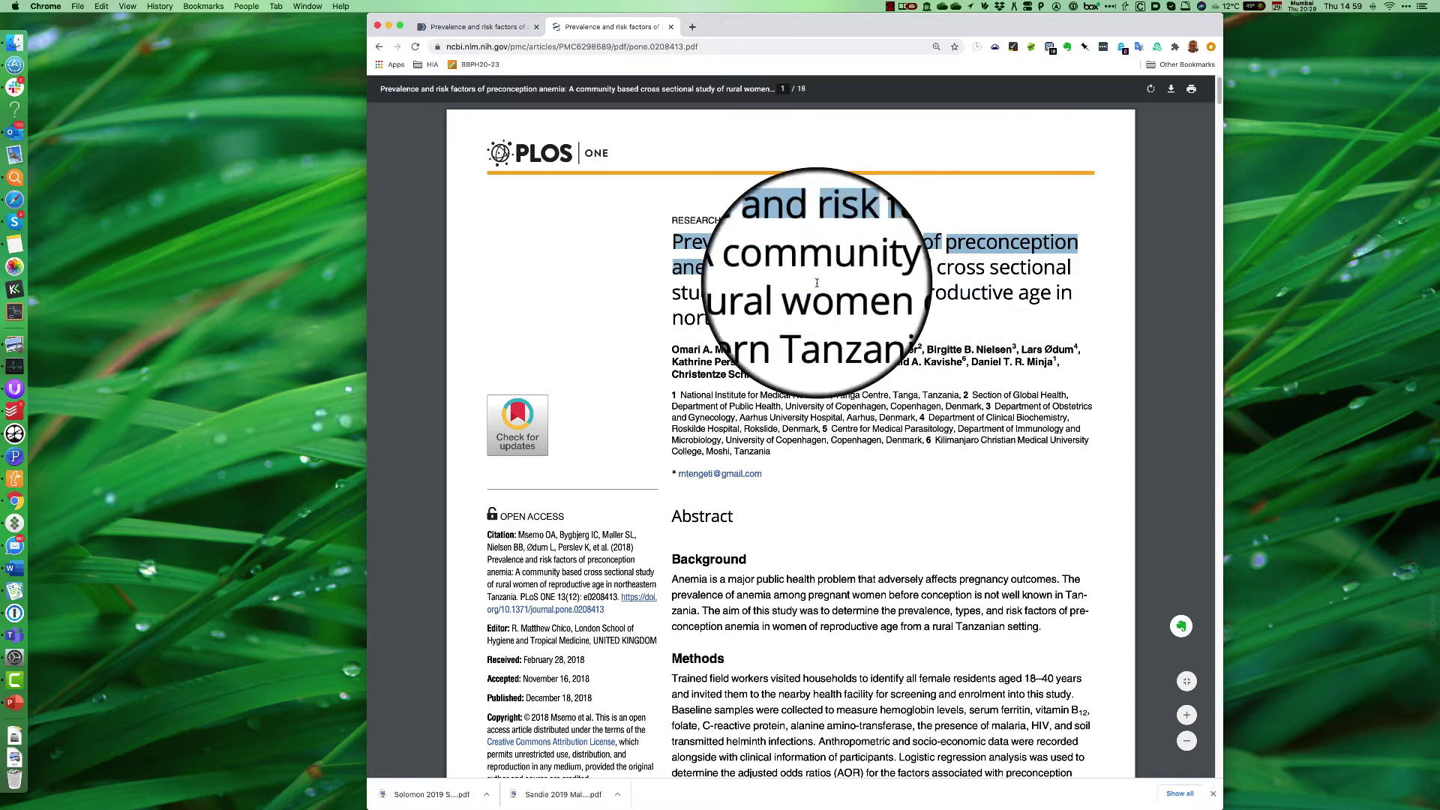
{"action": "left_click", "coordinate": [1171, 90]}
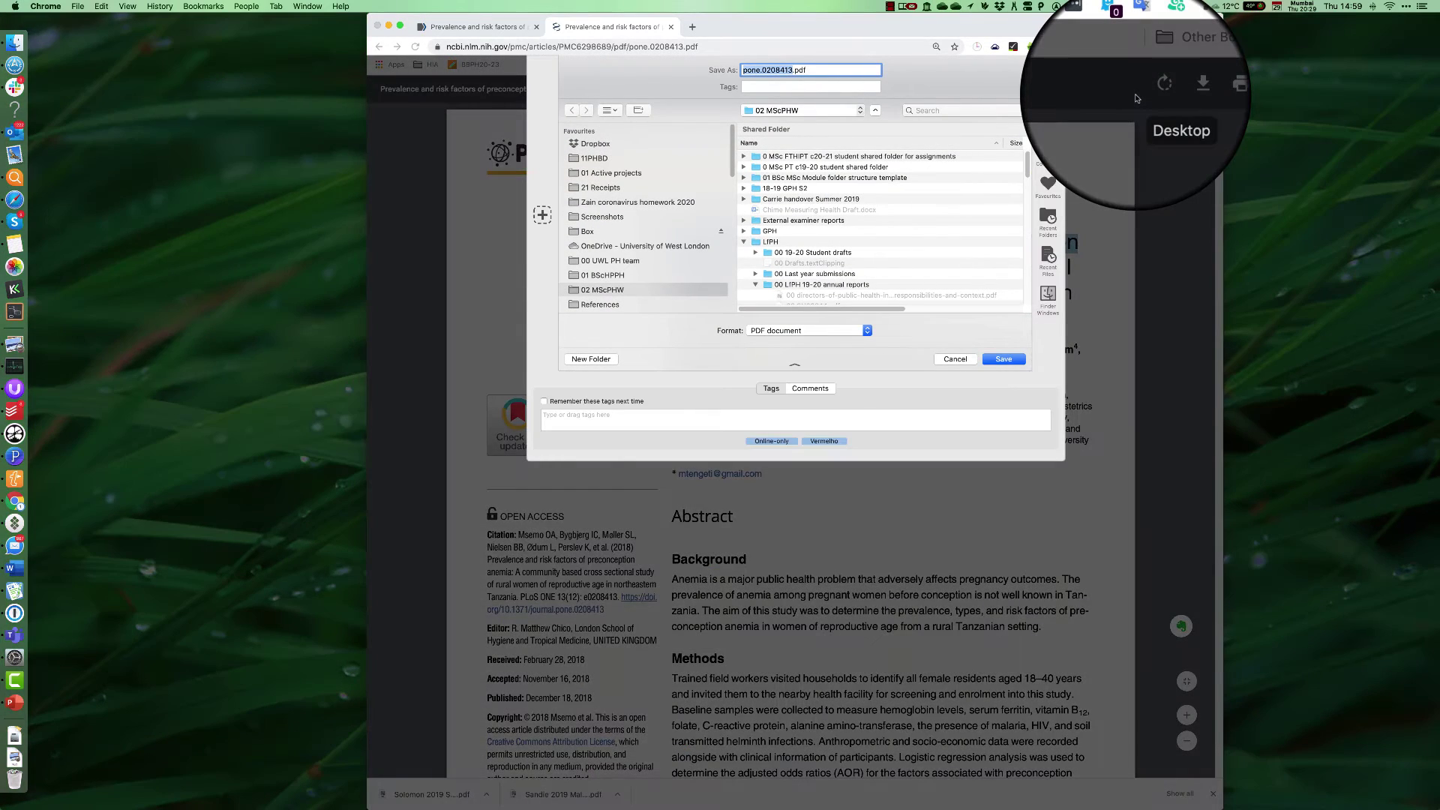
{"action": "type", "text": "Ms"}
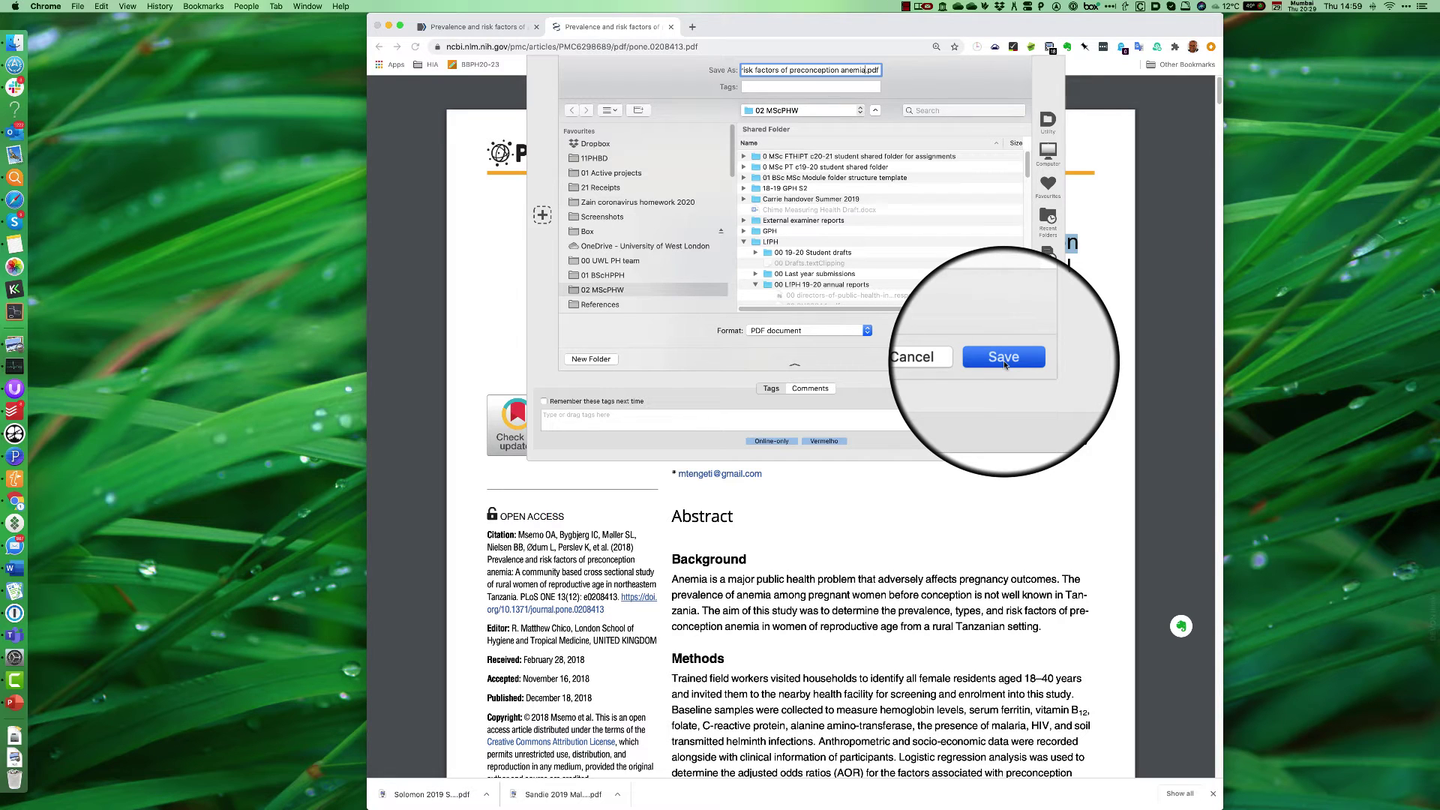
{"action": "left_click", "coordinate": [1005, 365]}
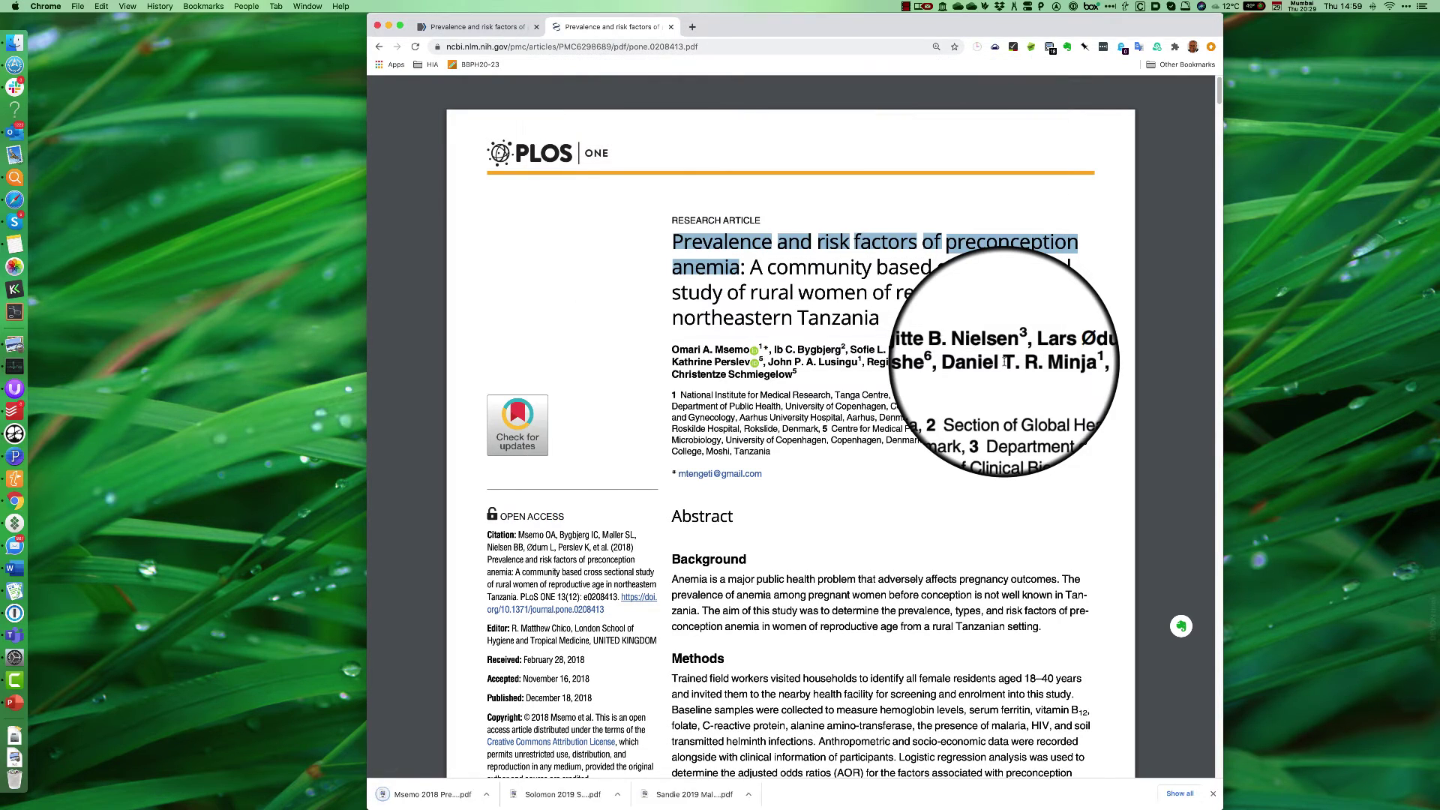
- Change the title term to 'cohort study', rerun the malaria search, and scroll its 210 results
{"action": "left_click", "coordinate": [506, 26]}
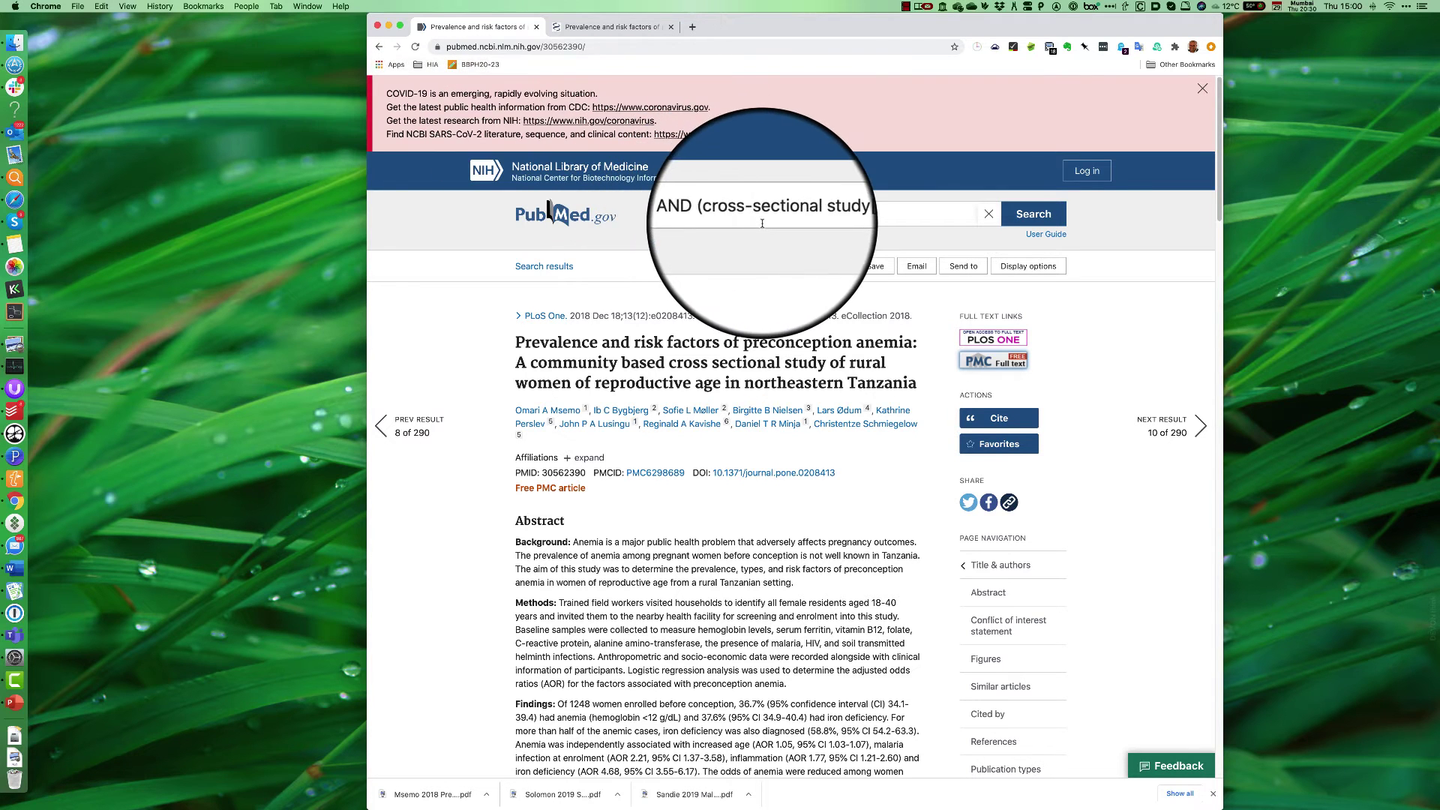
{"action": "left_click_drag", "start_coordinate": [732, 214], "coordinate": [795, 215]}
{"action": "type", "text": "c"}
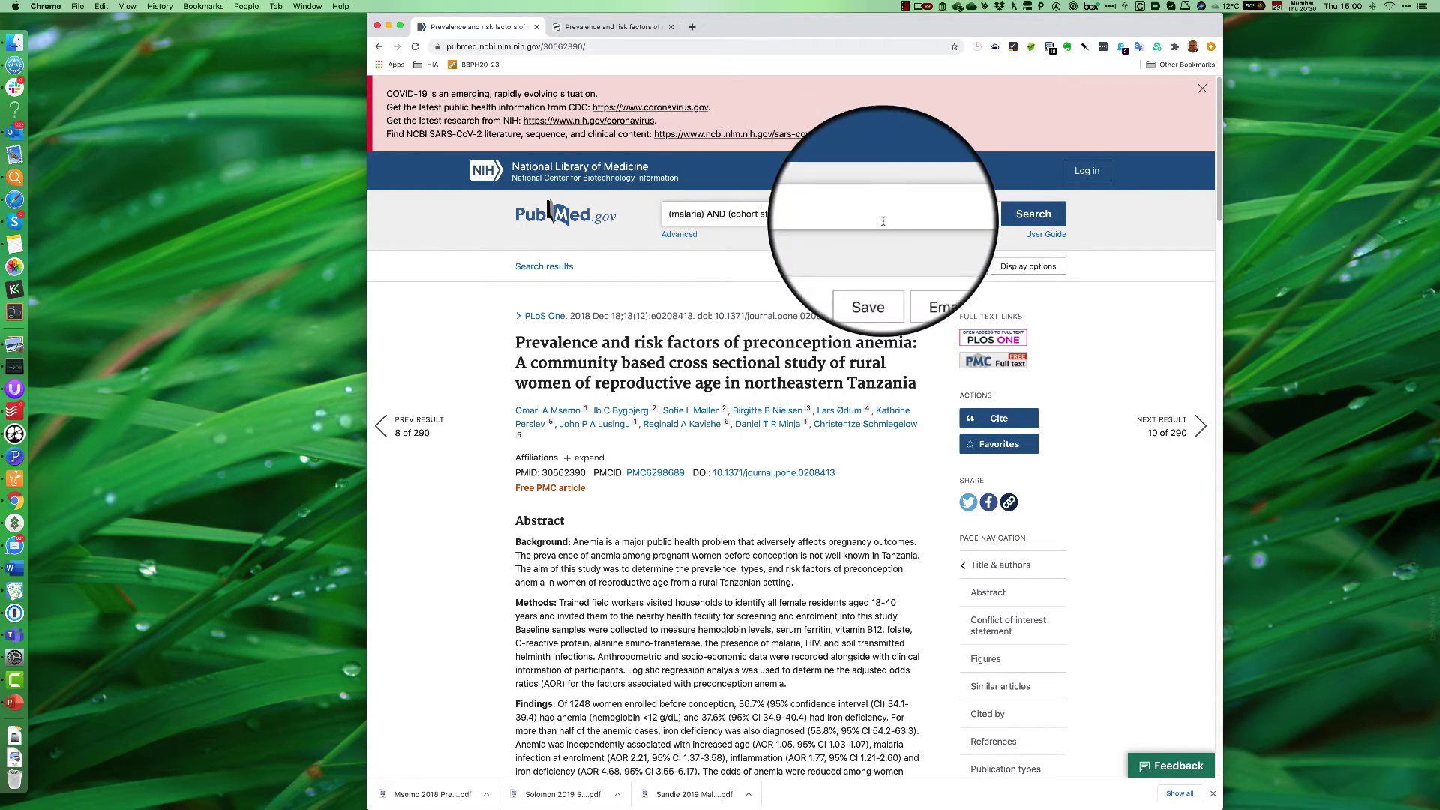
{"action": "left_click", "coordinate": [1026, 220]}
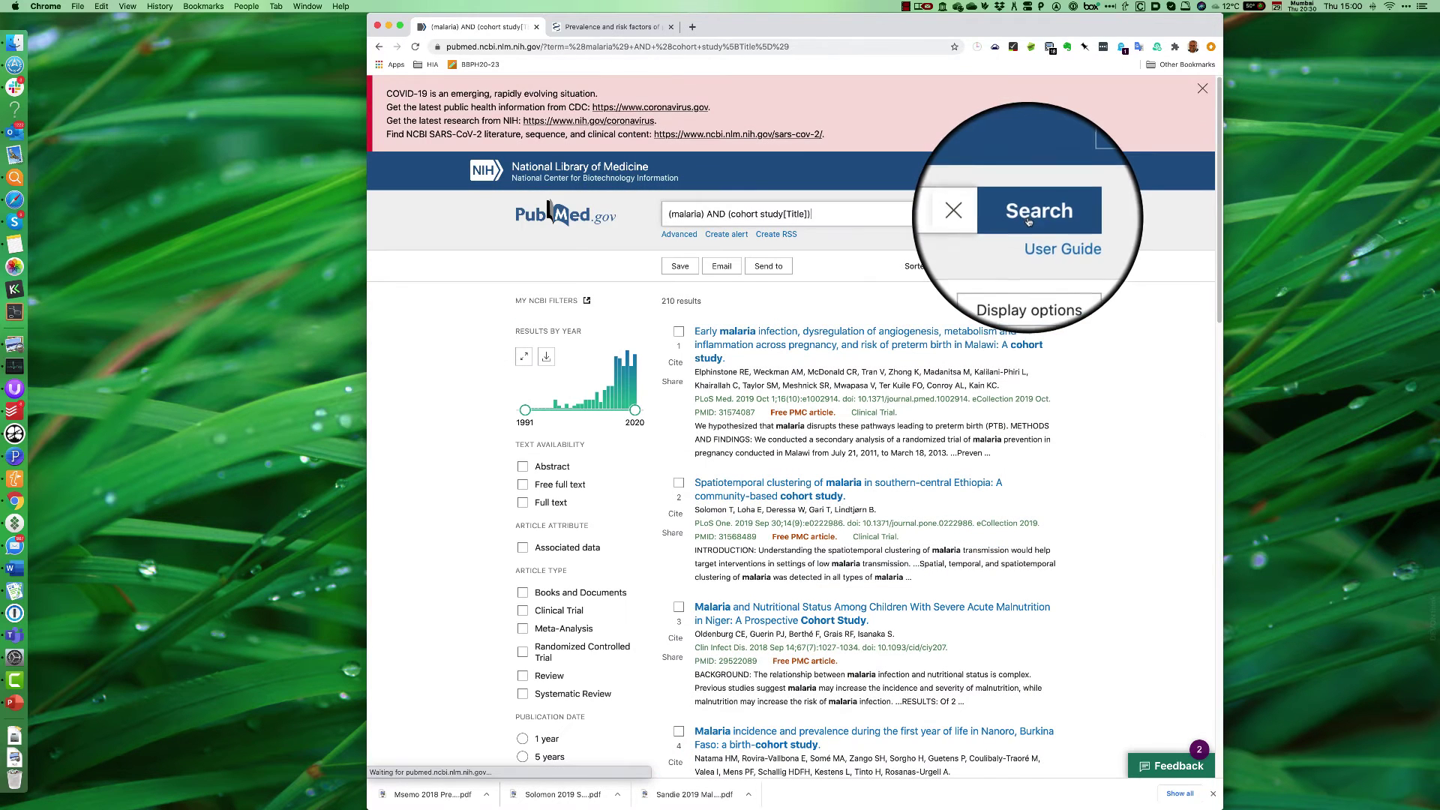
{"action": "scroll", "coordinate": [953, 375], "scroll_direction": "down", "scroll_amount": 1}
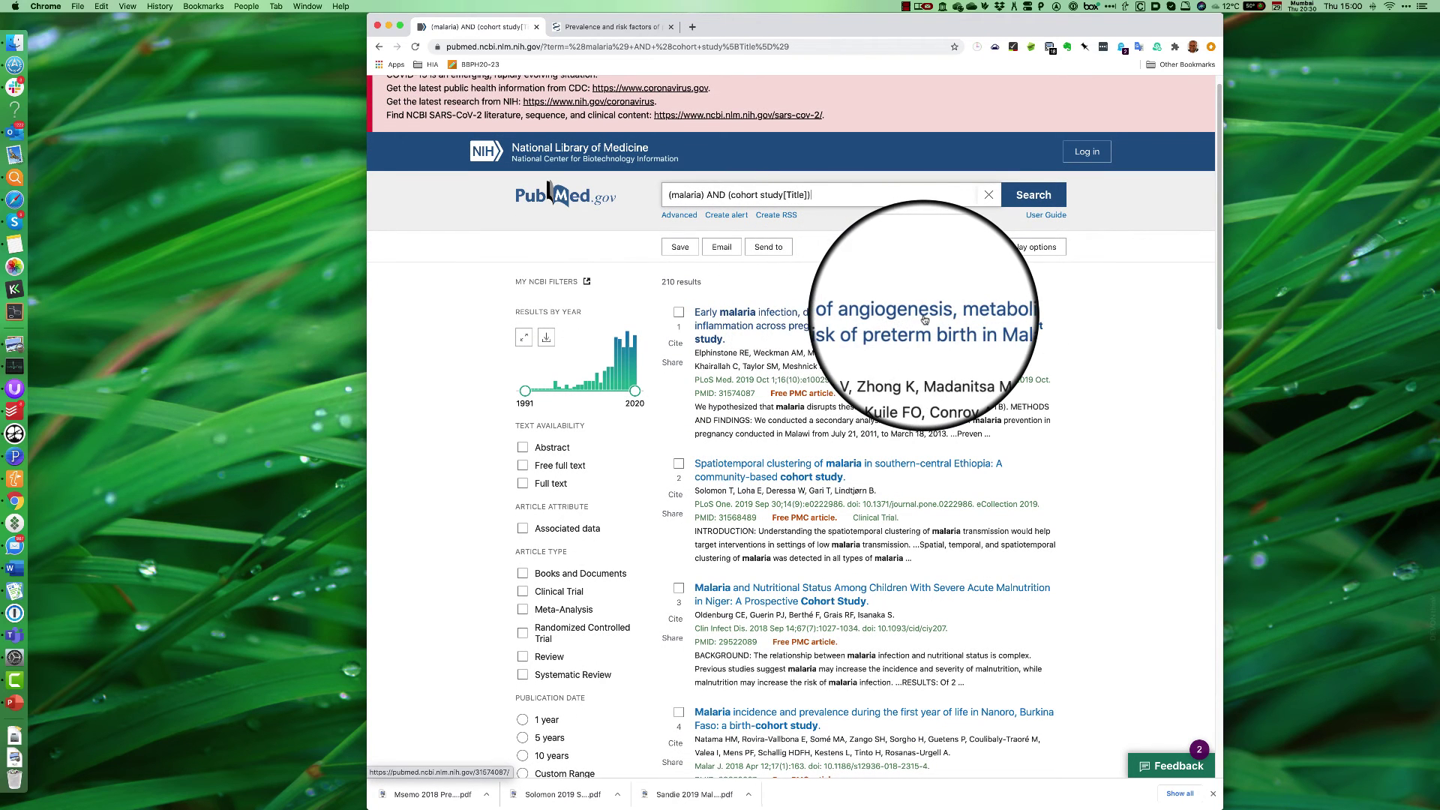
{"action": "scroll", "coordinate": [925, 320], "scroll_direction": "down", "scroll_amount": 5}
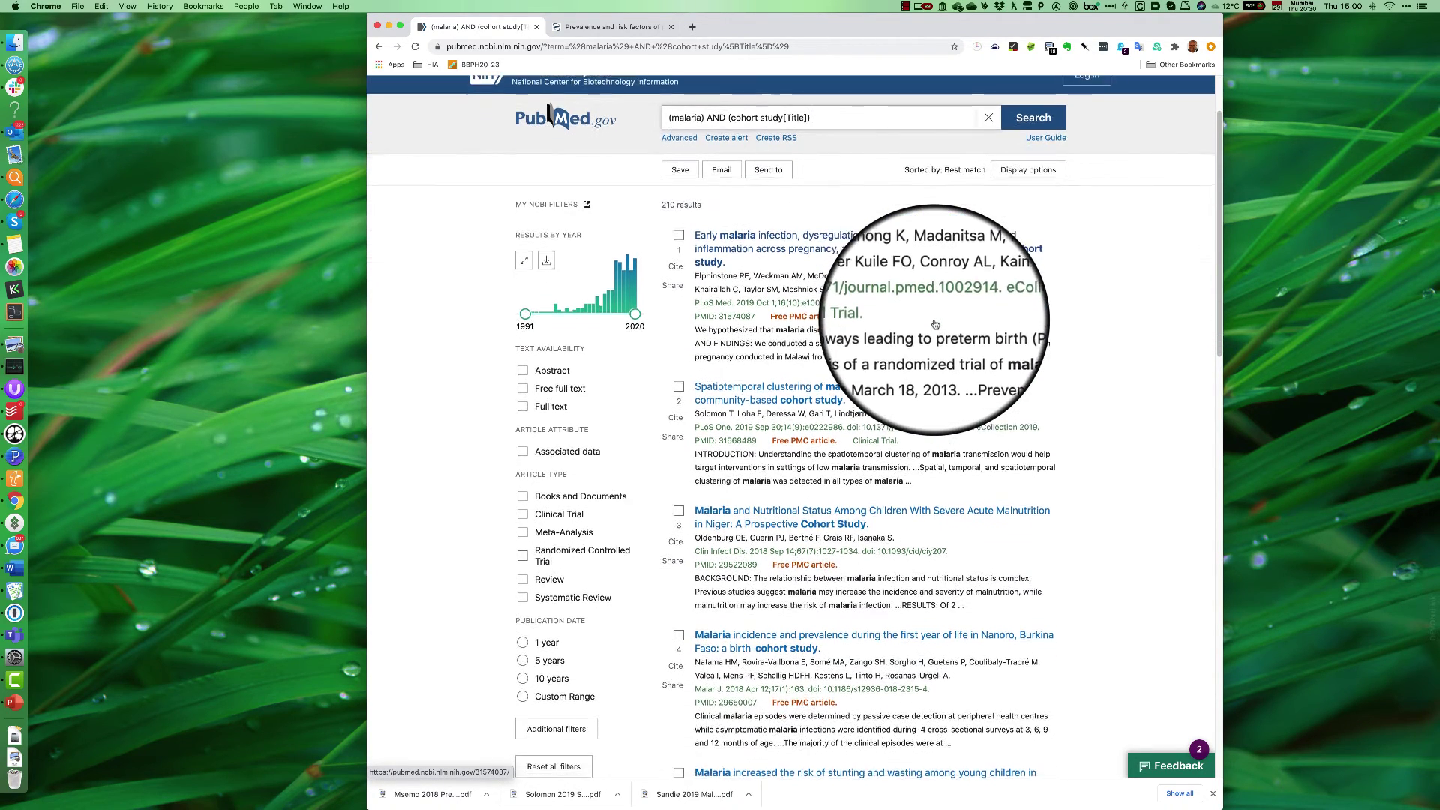
{"action": "scroll", "coordinate": [933, 322], "scroll_direction": "down", "scroll_amount": 1}
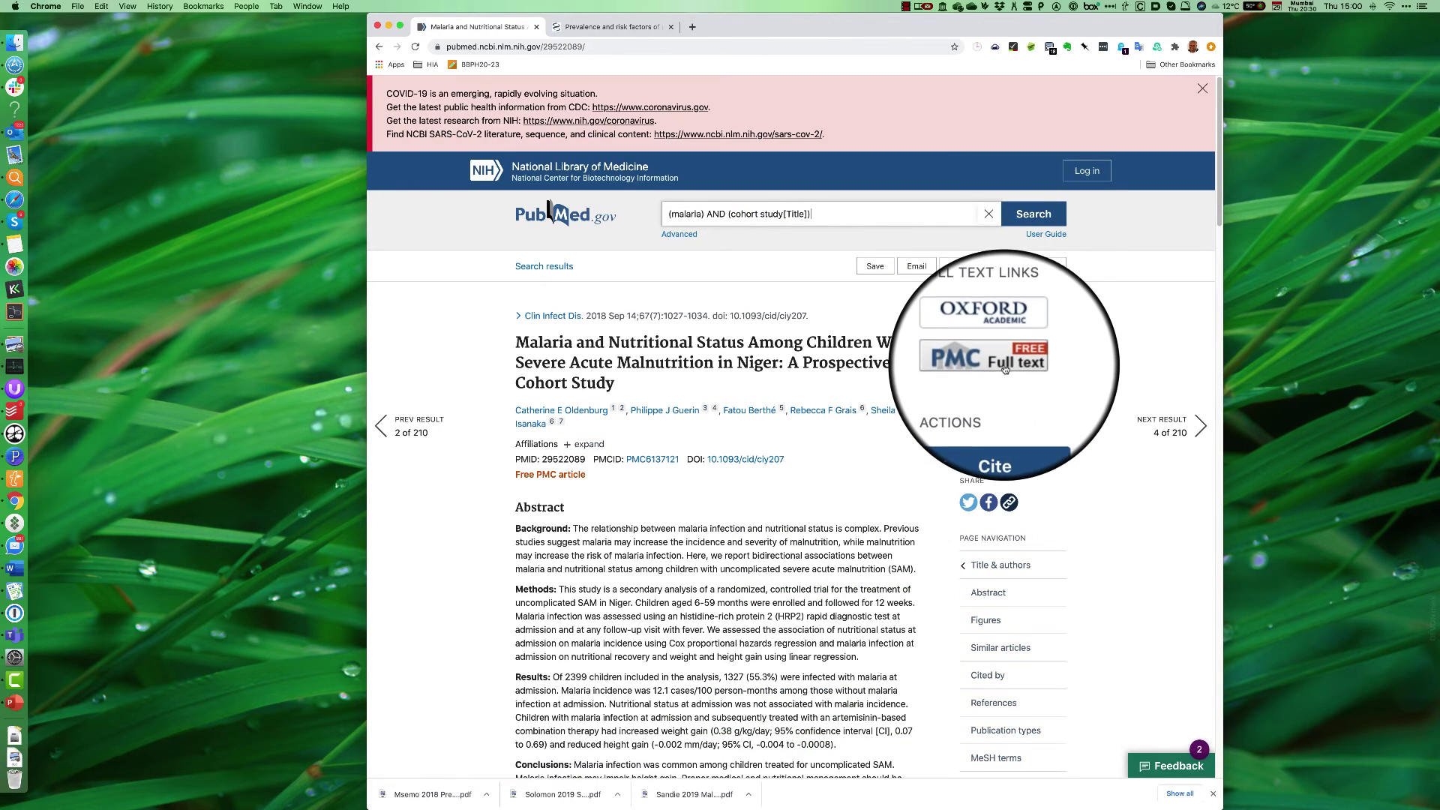
- Open the 2018 Niger malnutrition study's free PMC full-text PDF, then return to its PubMed record
{"action": "left_click", "coordinate": [1004, 367]}
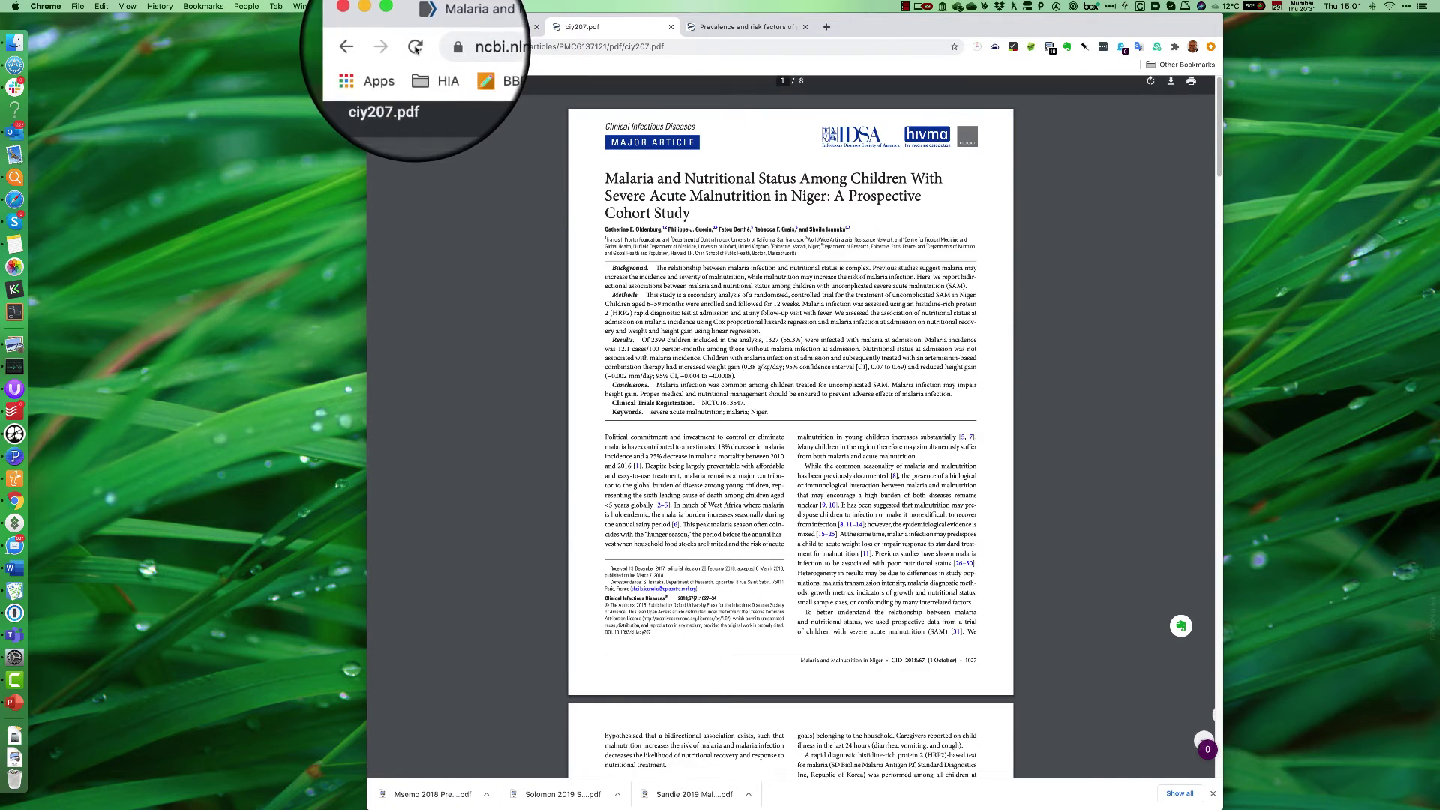
{"action": "left_click", "coordinate": [465, 26]}
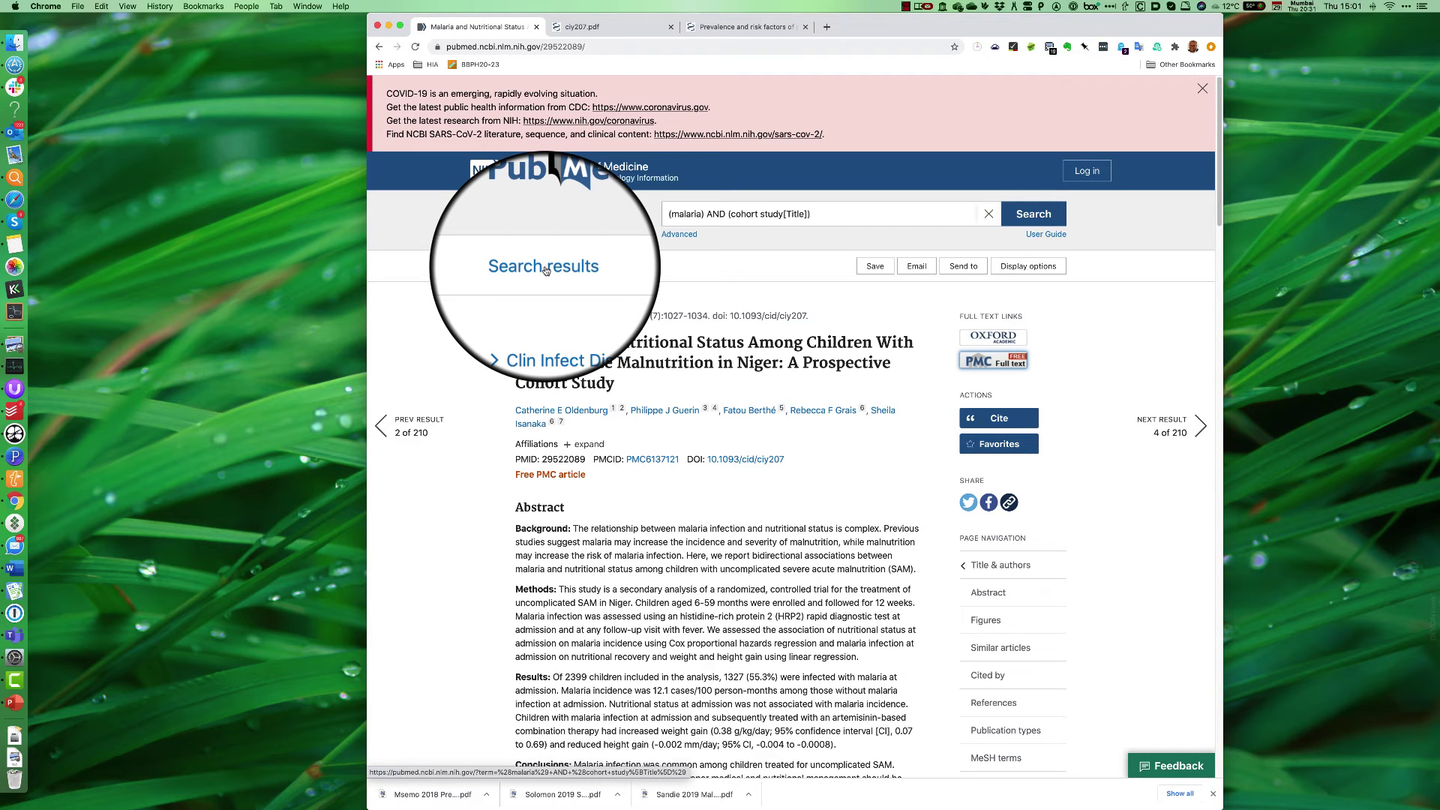
- Filter the malaria cohort-study results to 5 years and Full text, leaving 123 articles
{"action": "left_click", "coordinate": [546, 270]}
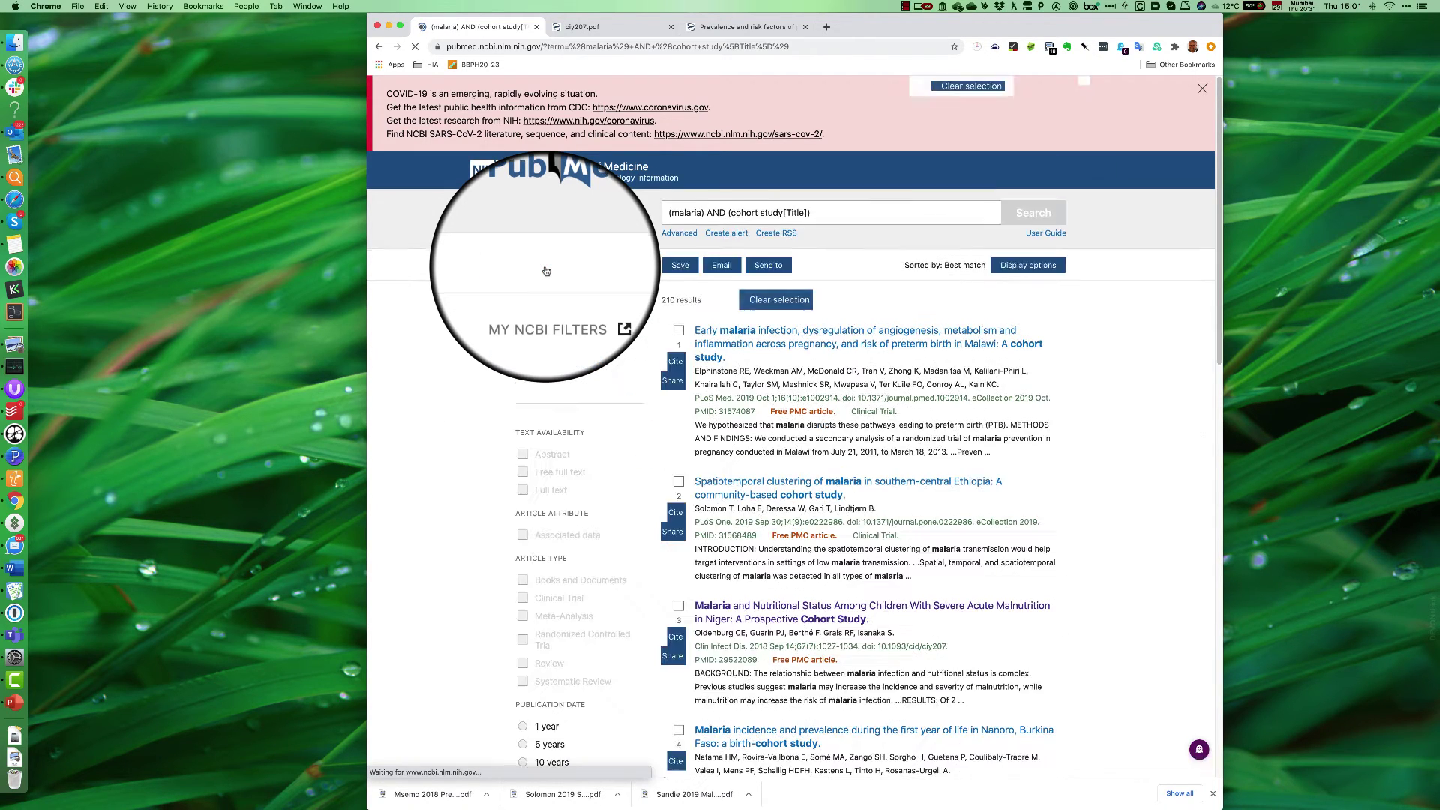
{"action": "scroll", "coordinate": [820, 360], "scroll_direction": "up", "scroll_amount": 5}
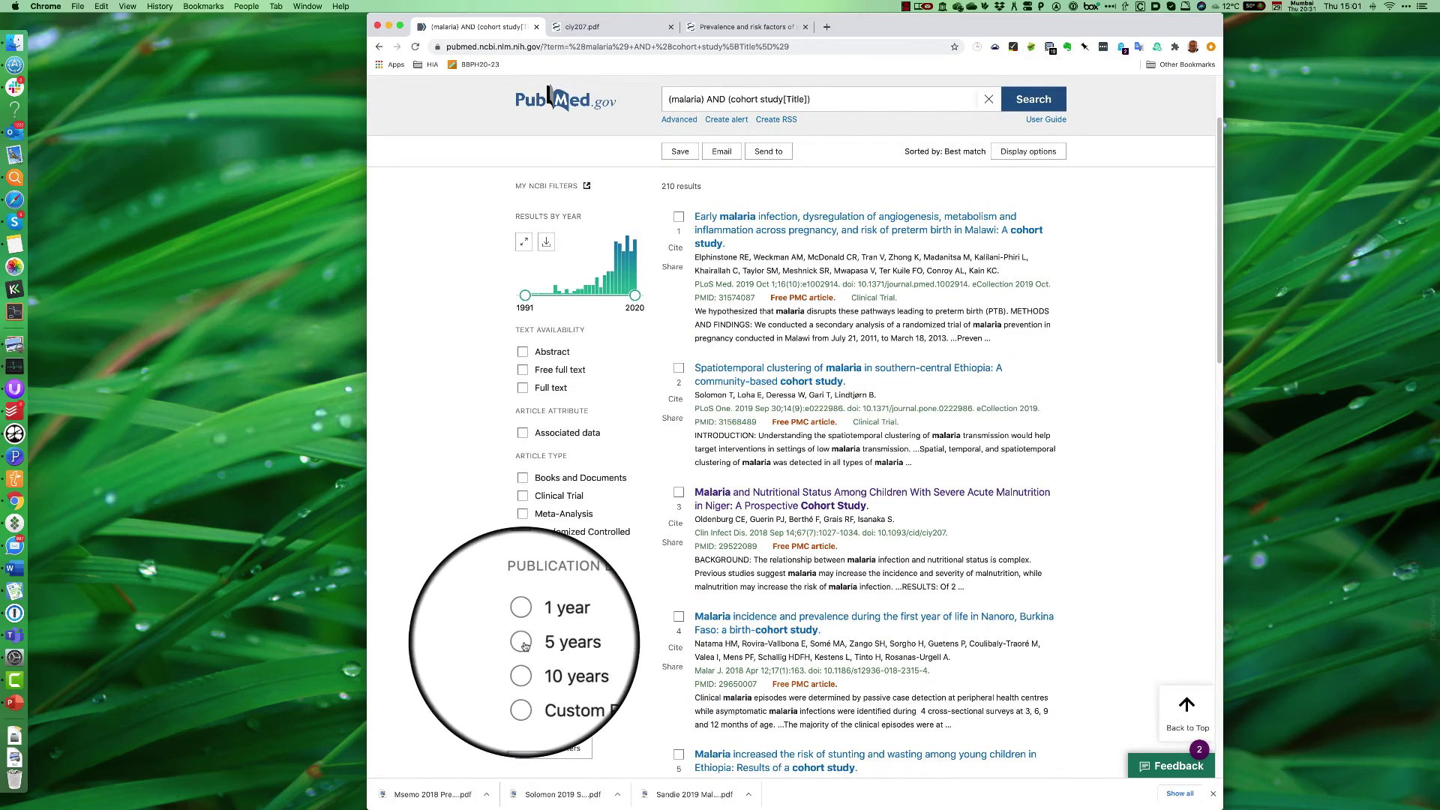
{"action": "left_click", "coordinate": [523, 643]}
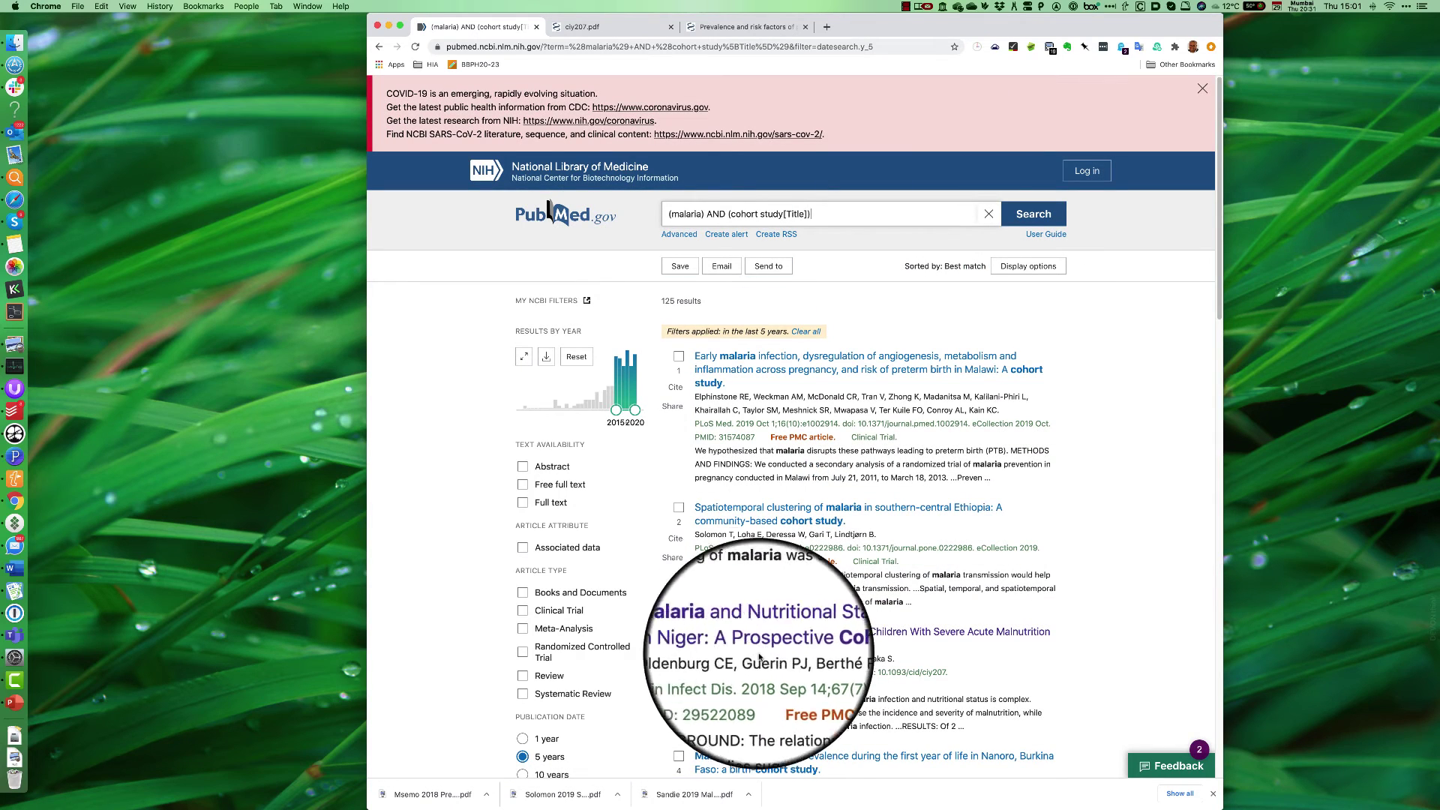
{"action": "left_click", "coordinate": [522, 503]}
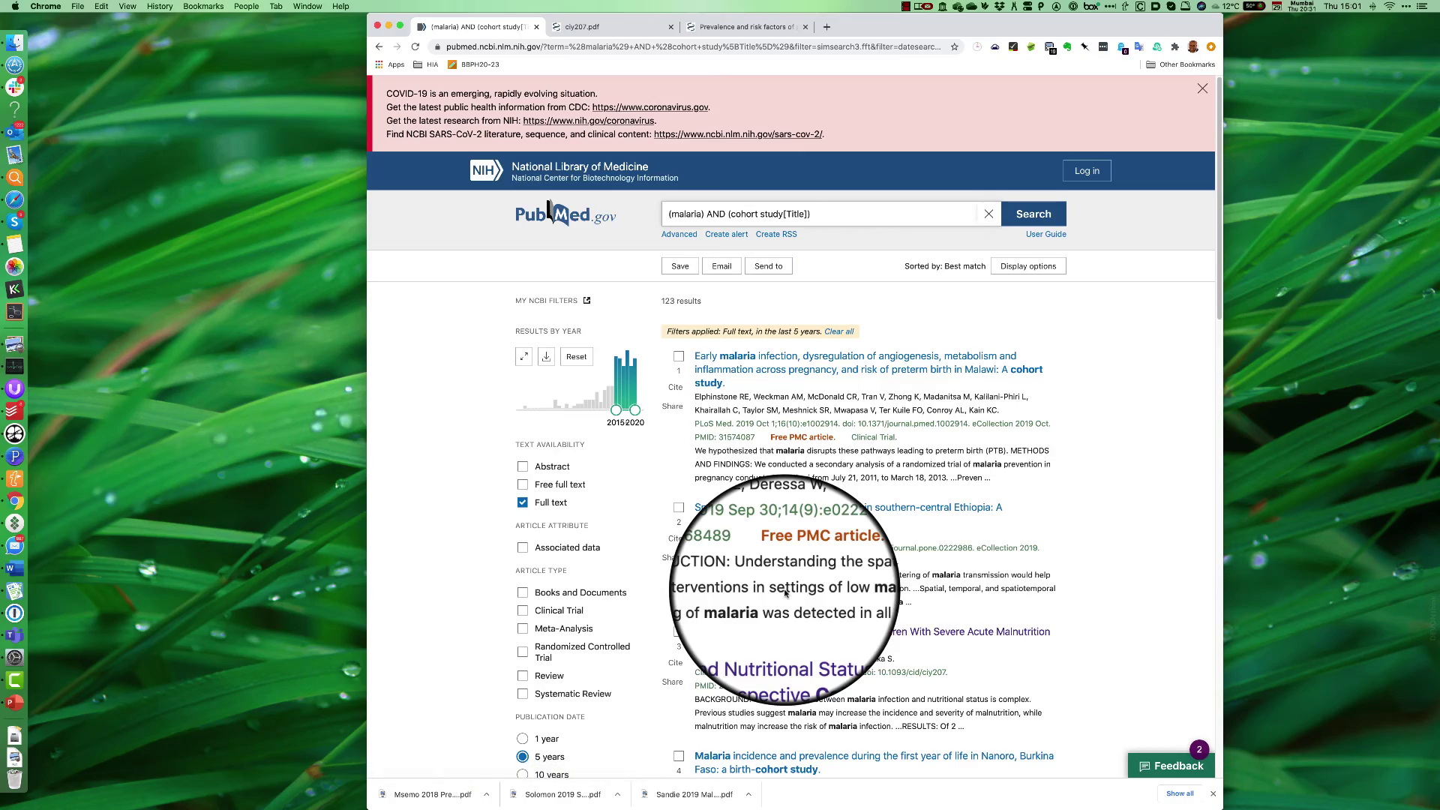
{"action": "scroll", "coordinate": [786, 593], "scroll_direction": "down", "scroll_amount": 10}
{"action": "scroll", "coordinate": [918, 596], "scroll_direction": "down", "scroll_amount": 8}
{"action": "scroll", "coordinate": [918, 597], "scroll_direction": "up", "scroll_amount": 4}
{"action": "scroll", "coordinate": [918, 596], "scroll_direction": "up", "scroll_amount": 13}
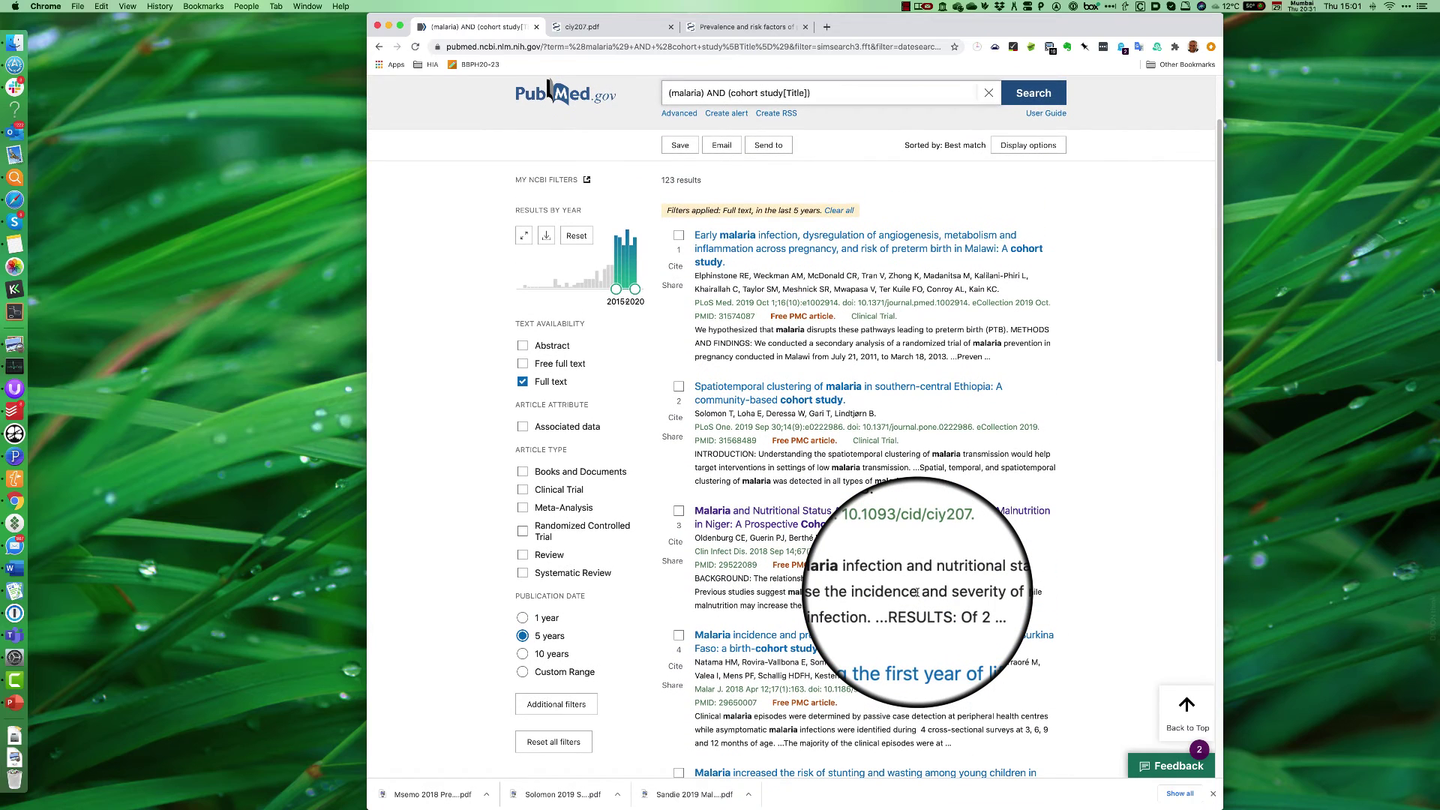